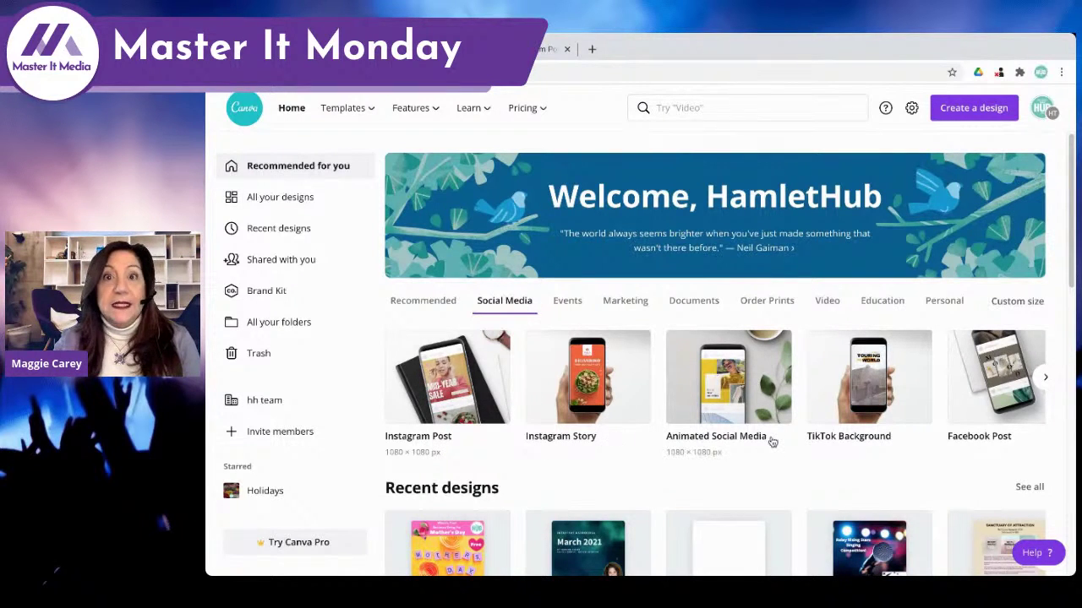
- Look through the Social Media design types and search for Facebook design formats
click(1050, 380)
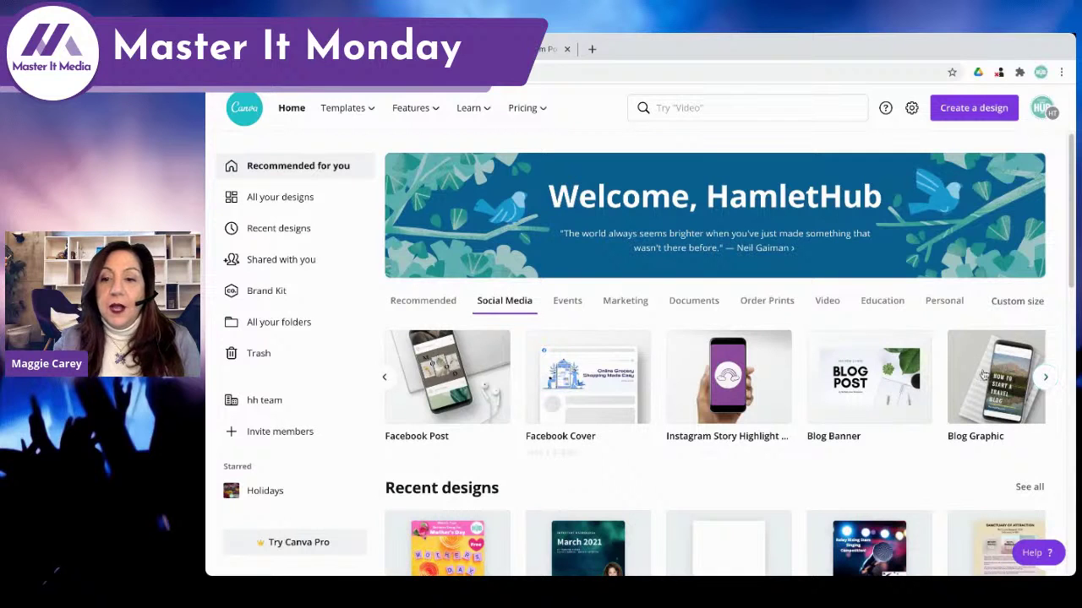
click(1046, 377)
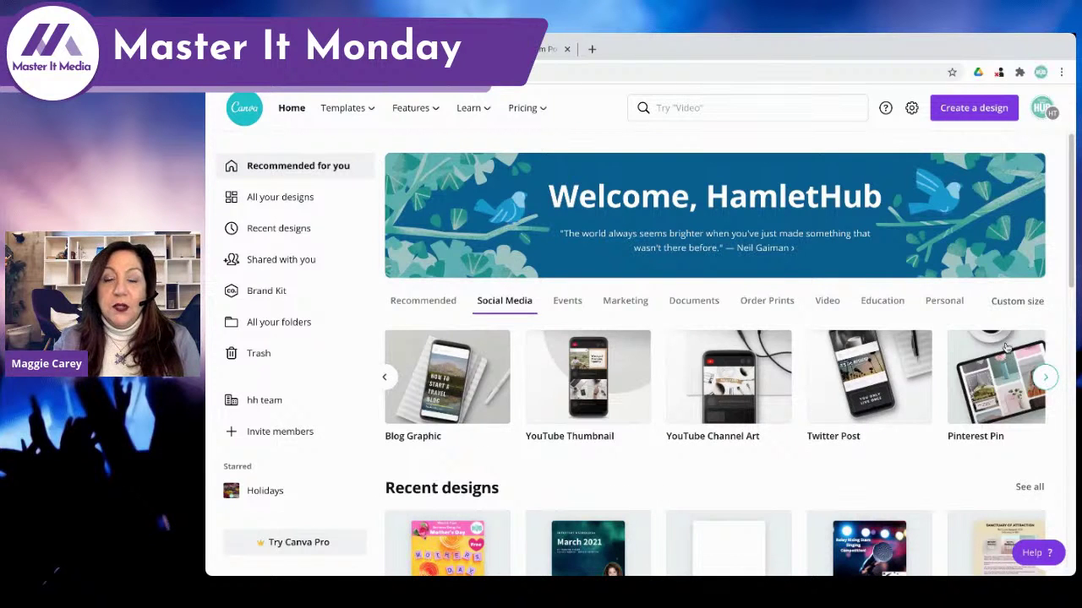
click(710, 108)
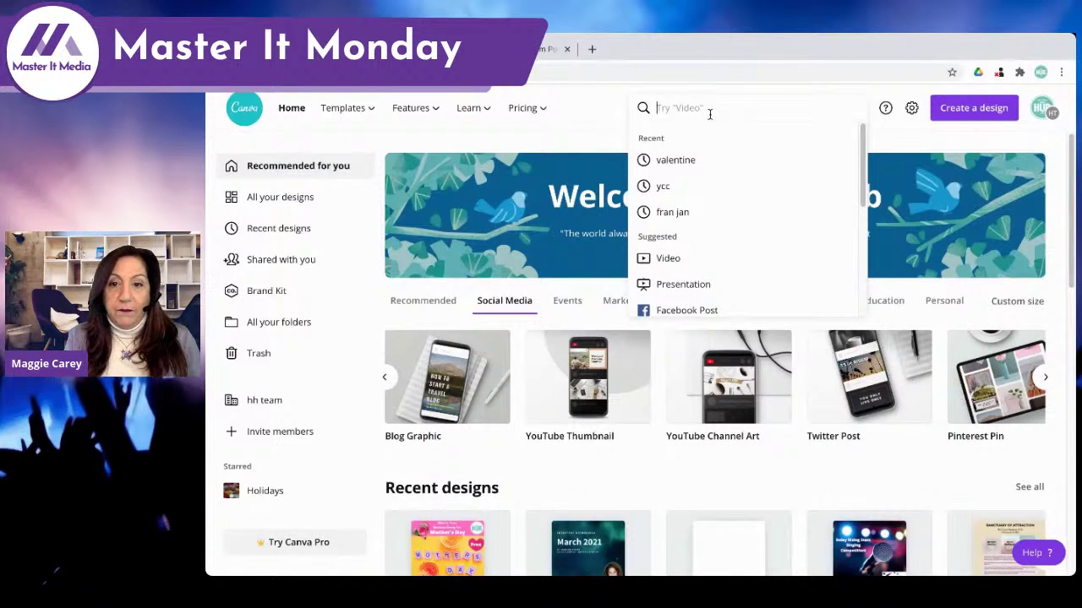
text(fac)
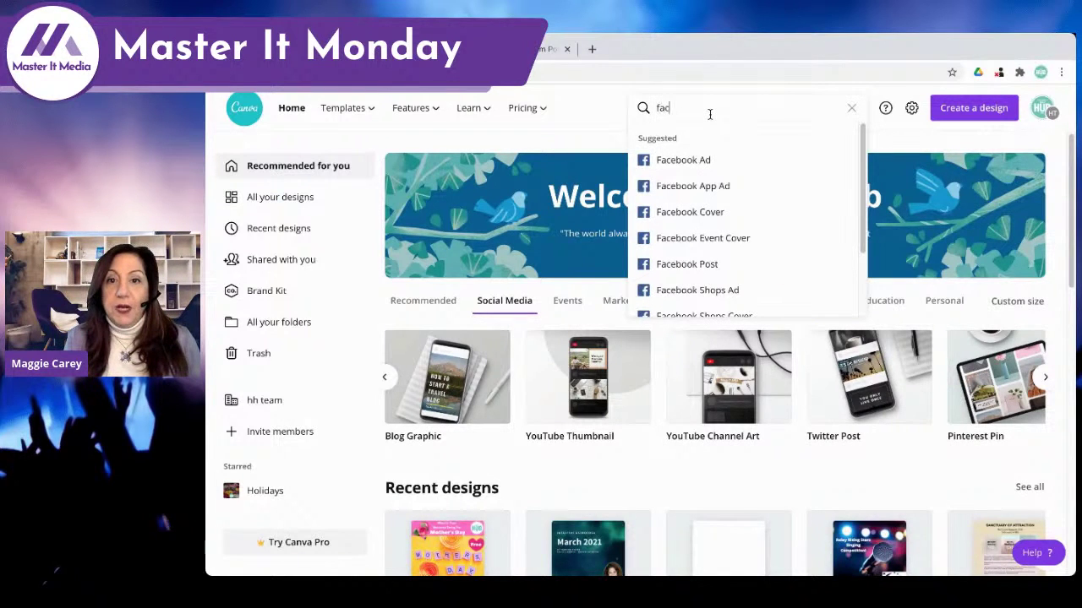
text(ebok)
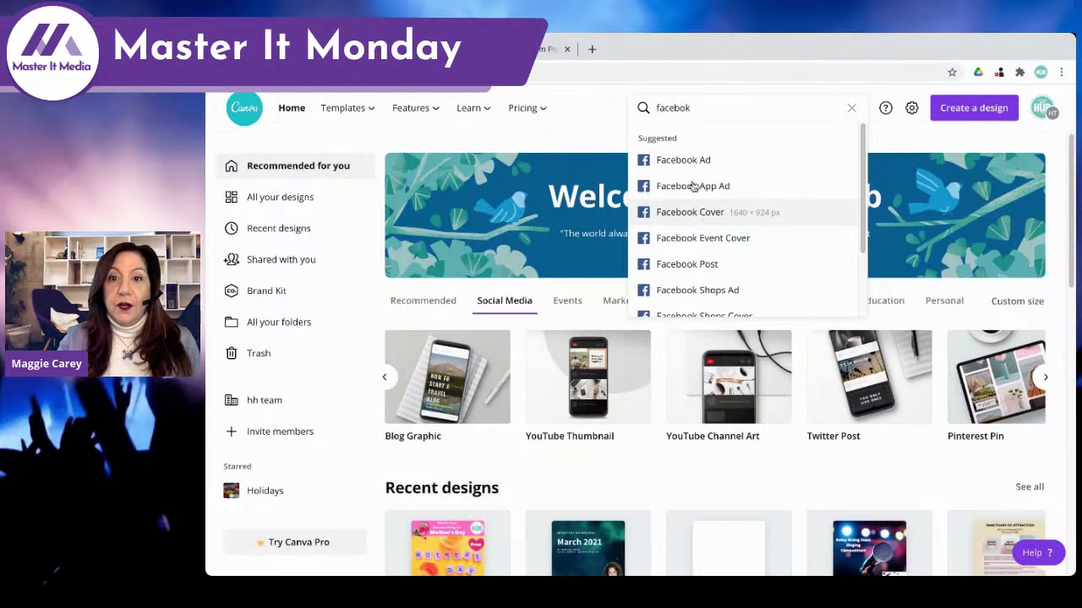
scroll(744, 247, down, 1)
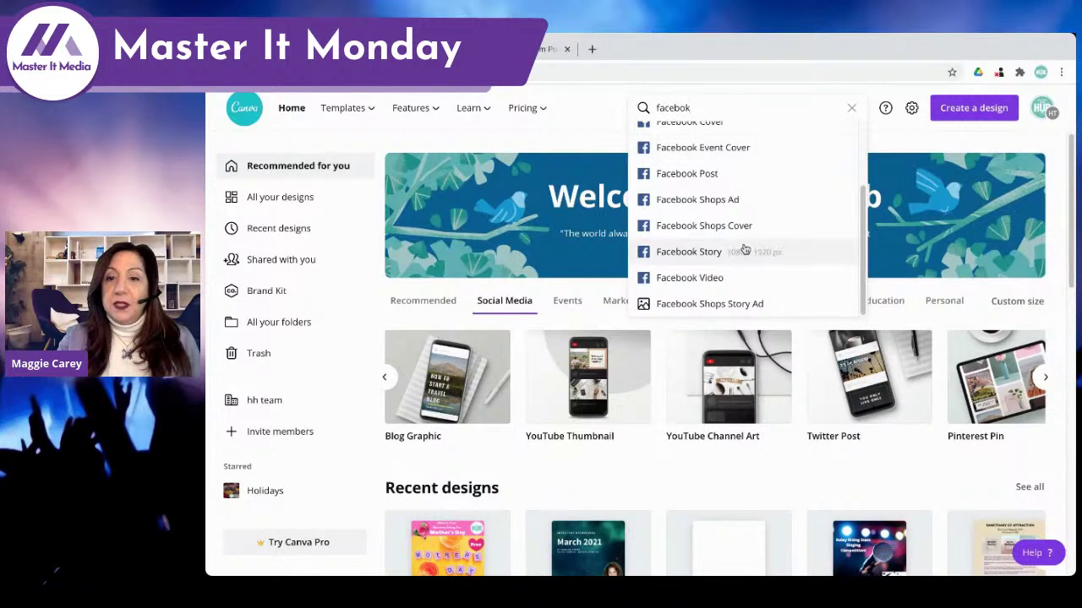
click(410, 327)
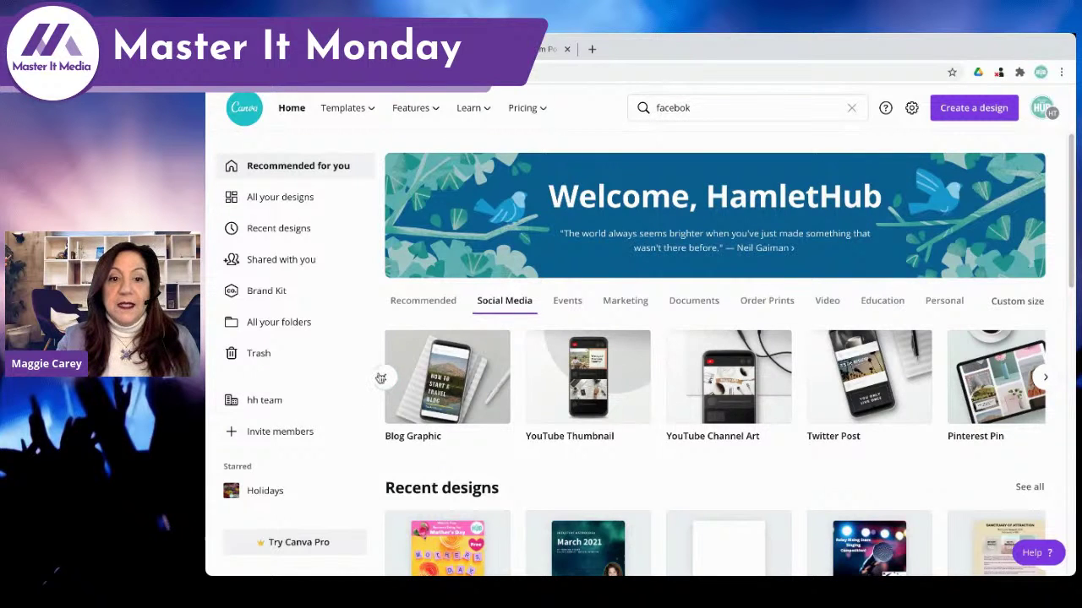
- Create a new Instagram Post design from the Social Media design types
click(383, 377)
click(381, 378)
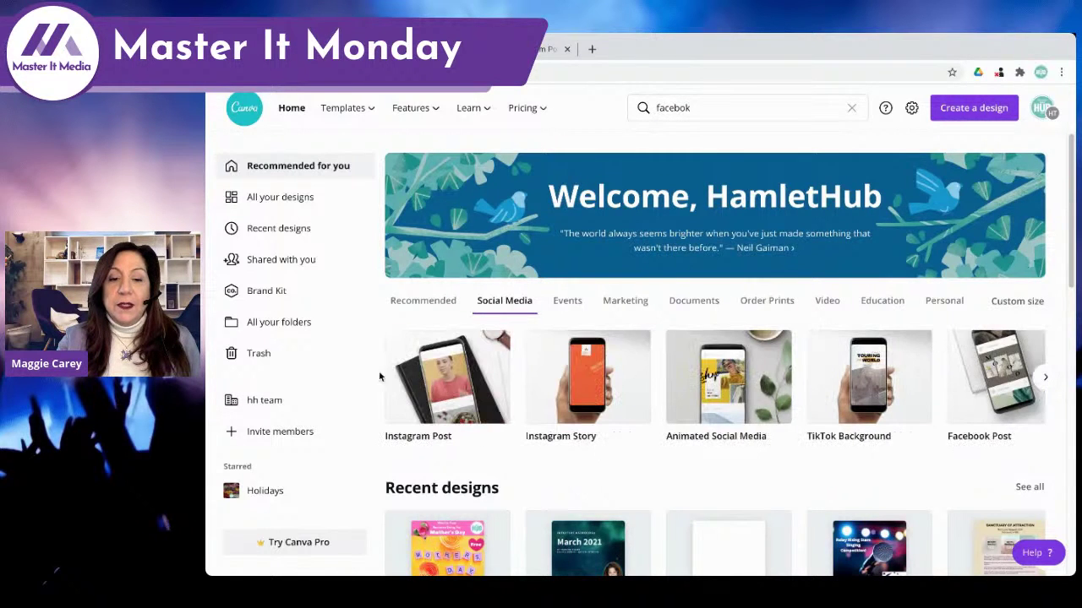
click(454, 365)
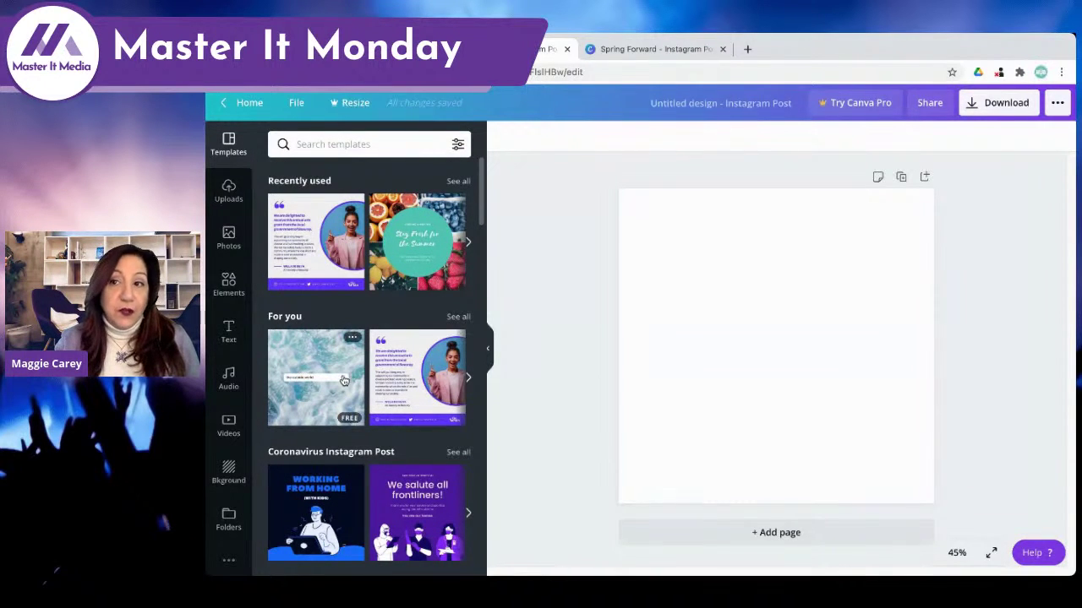
- Search the templates for "quote" and apply the free template with the peach rose photo to the blank page
scroll(344, 380, down, 3)
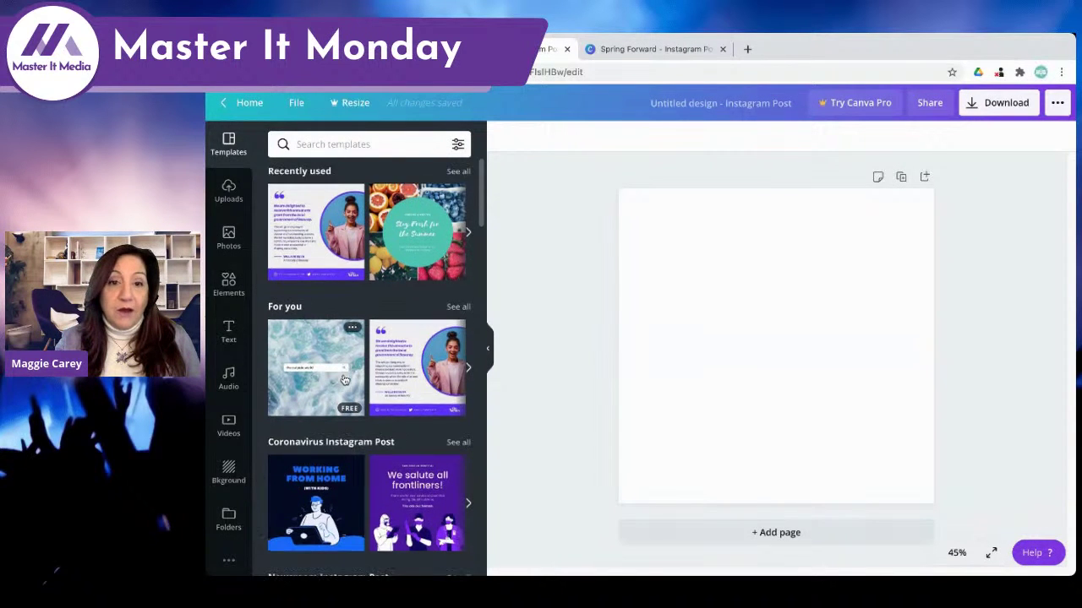
scroll(344, 380, down, 1)
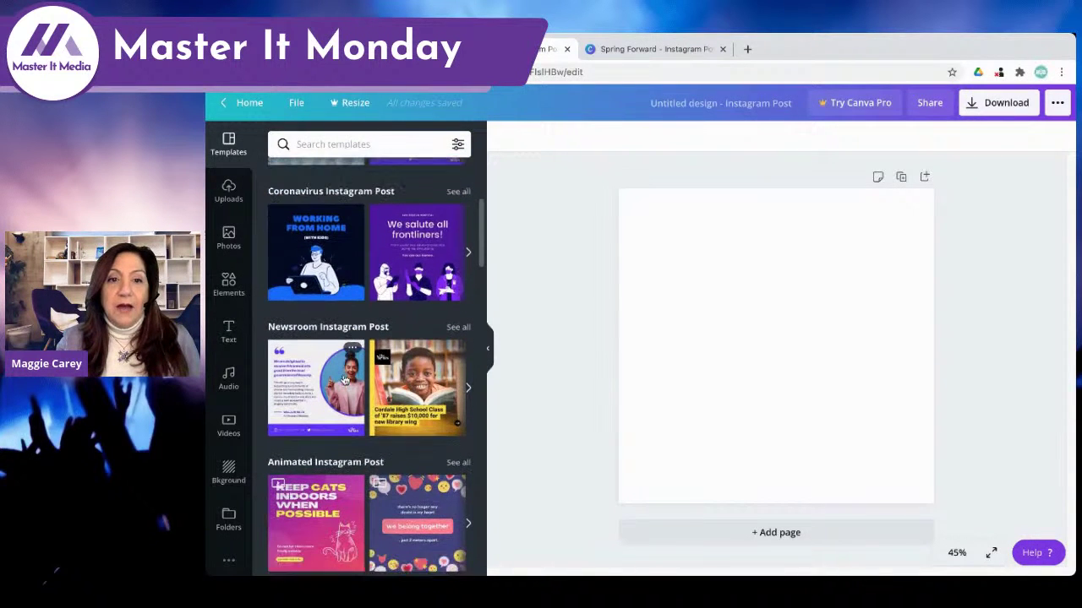
scroll(355, 314, down, 3)
scroll(355, 313, up, 4)
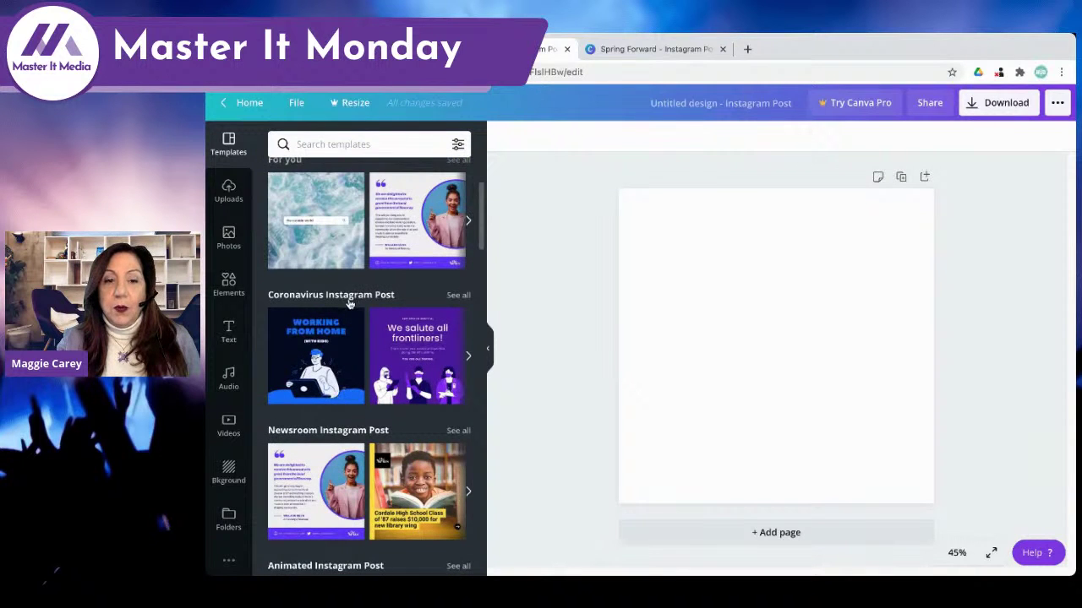
scroll(351, 302, down, 2)
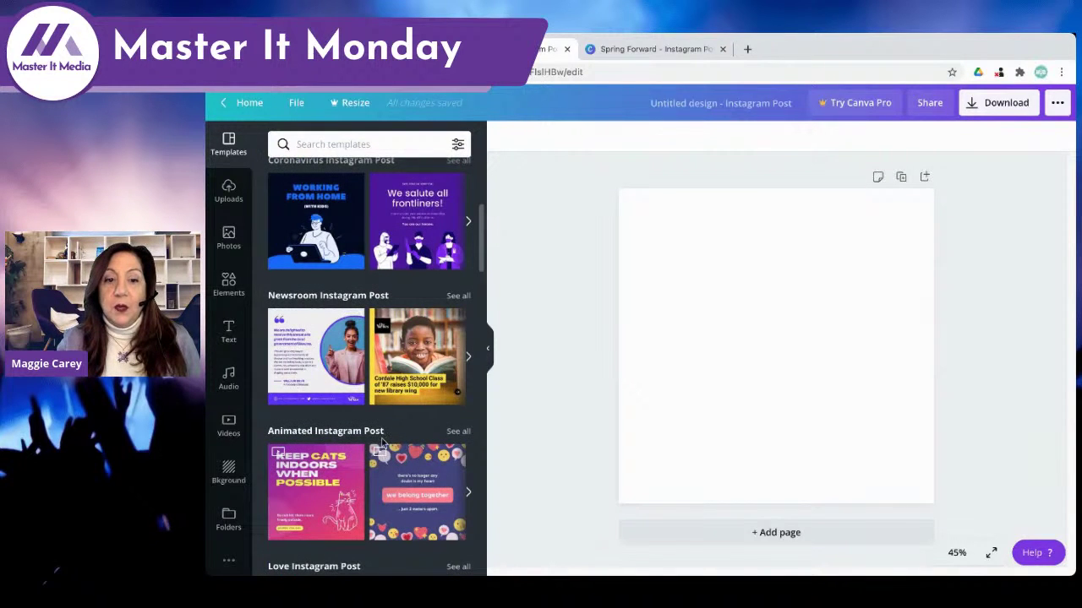
scroll(381, 441, down, 6)
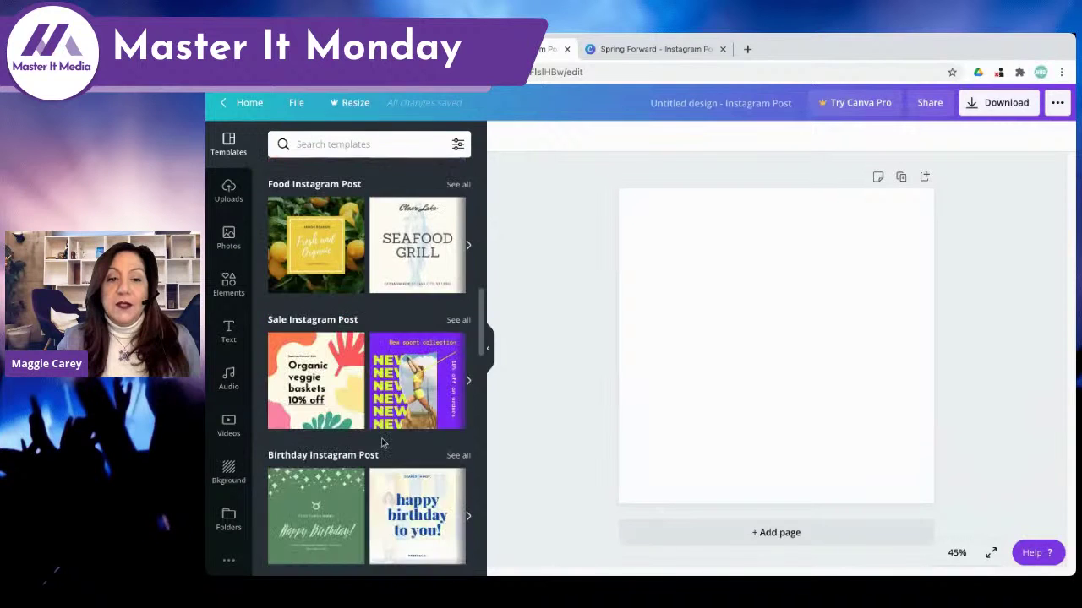
click(355, 142)
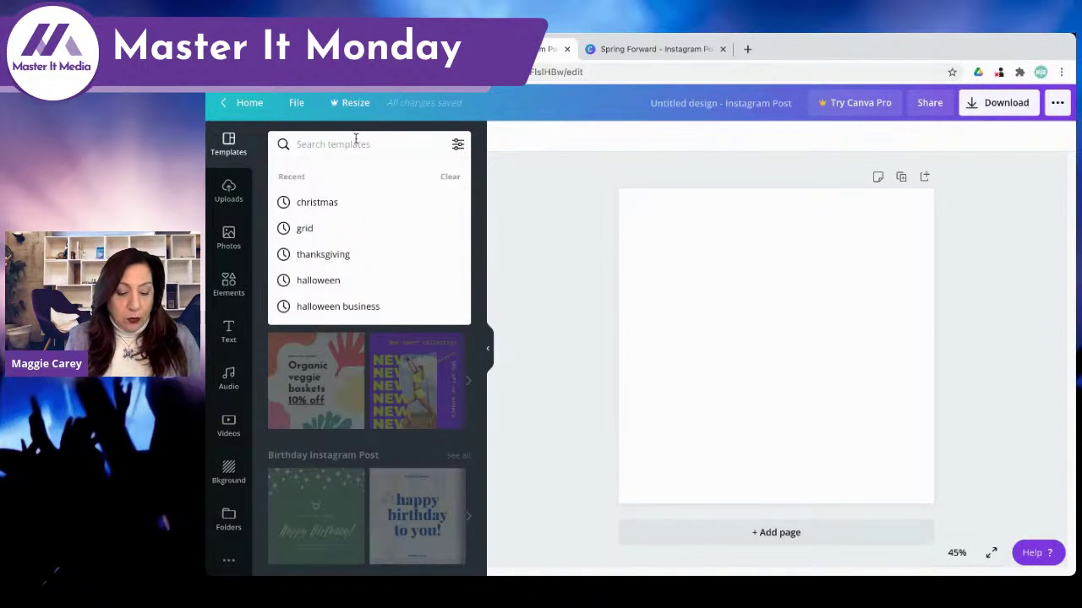
text(quote)
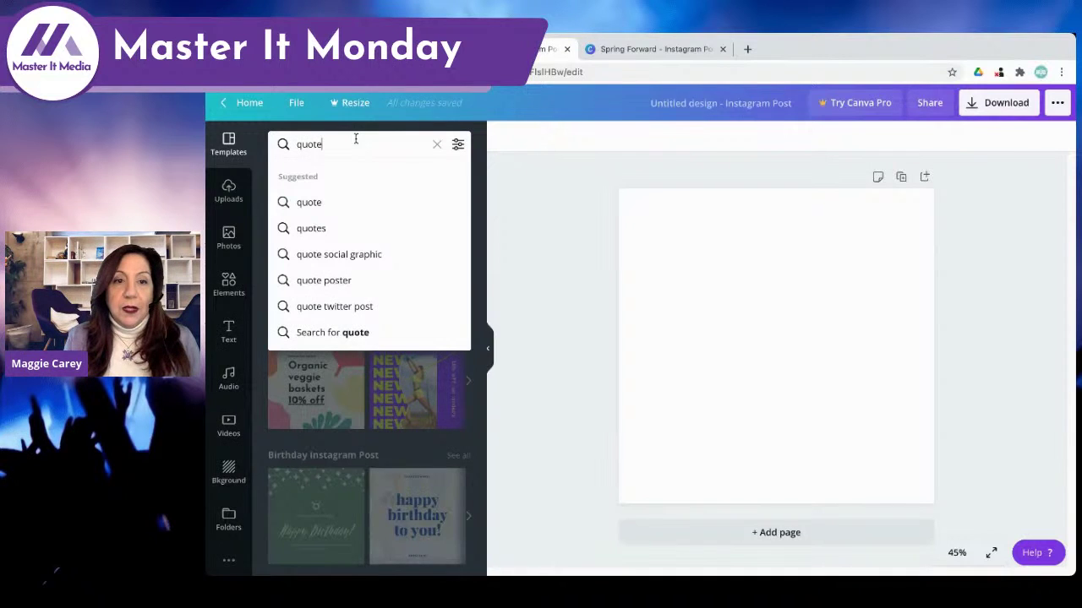
key(Return)
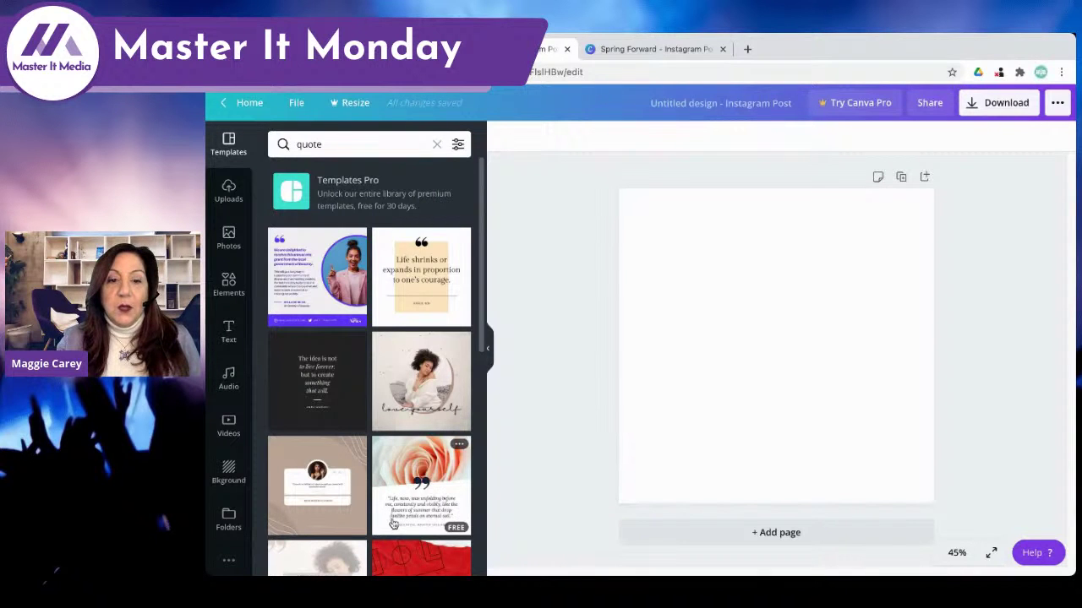
click(440, 480)
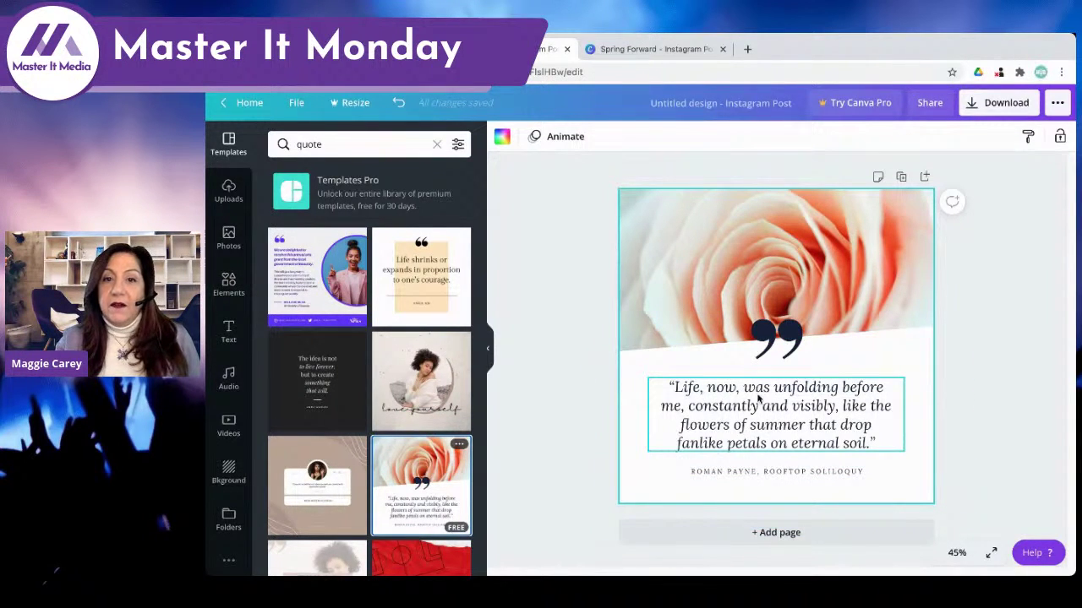
- Rename the untitled design as "Test post"
click(730, 423)
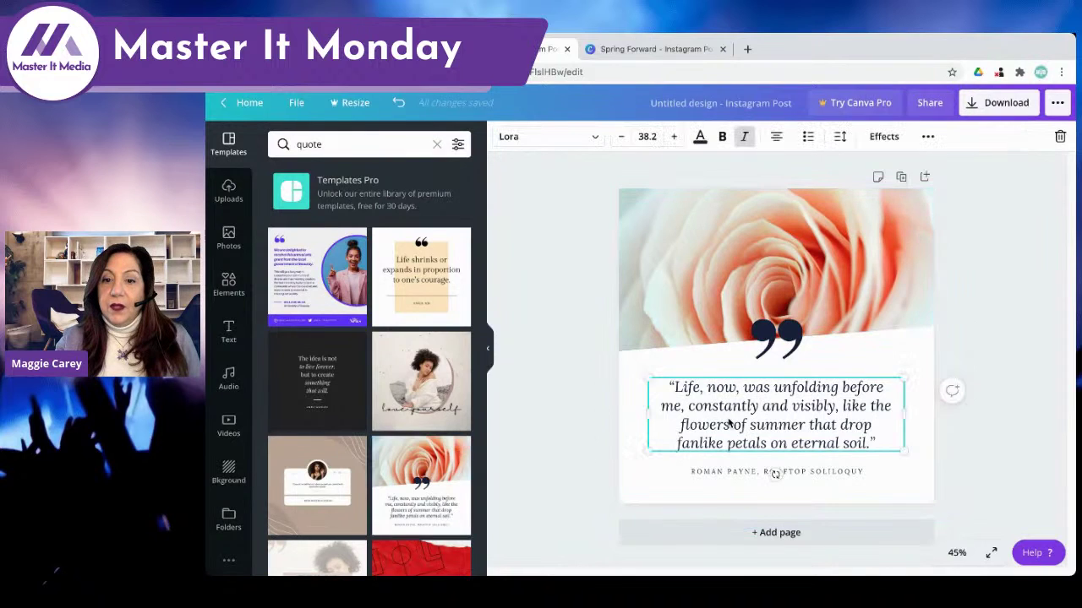
click(722, 475)
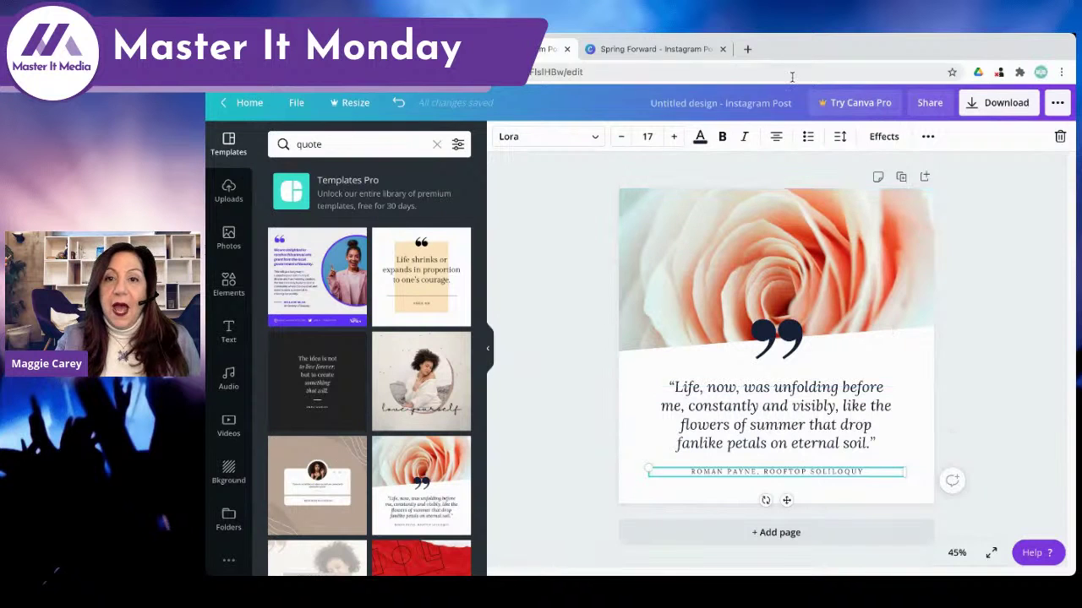
click(707, 101)
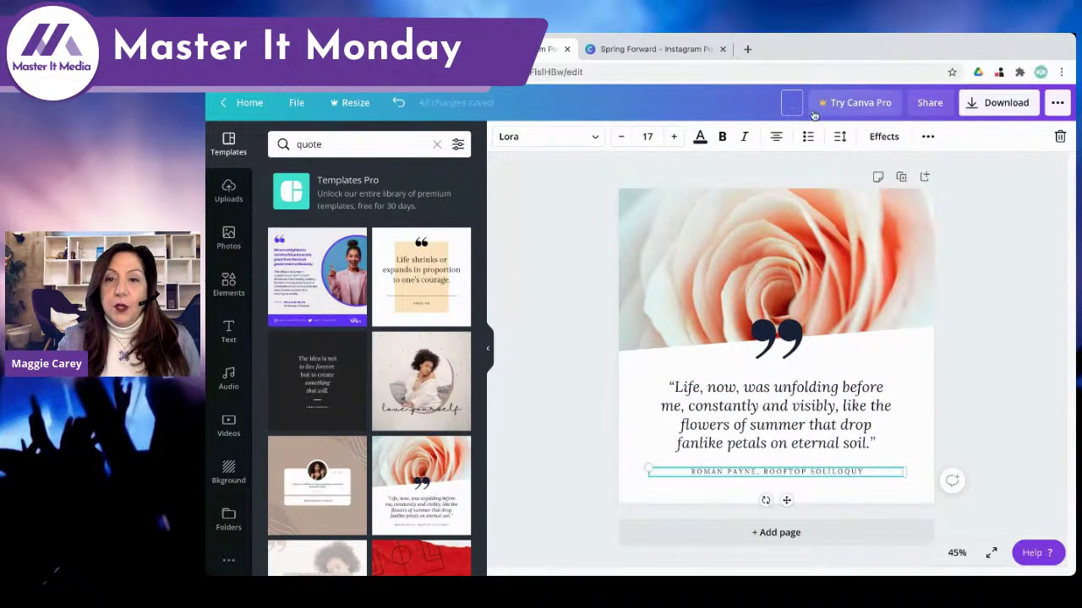
text(Te)
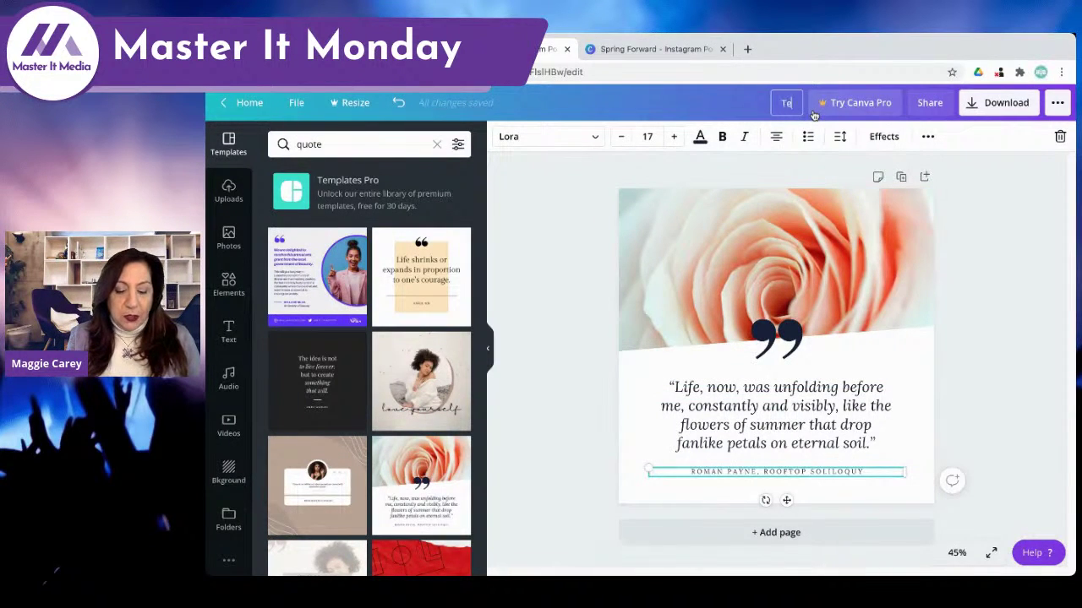
text(st post)
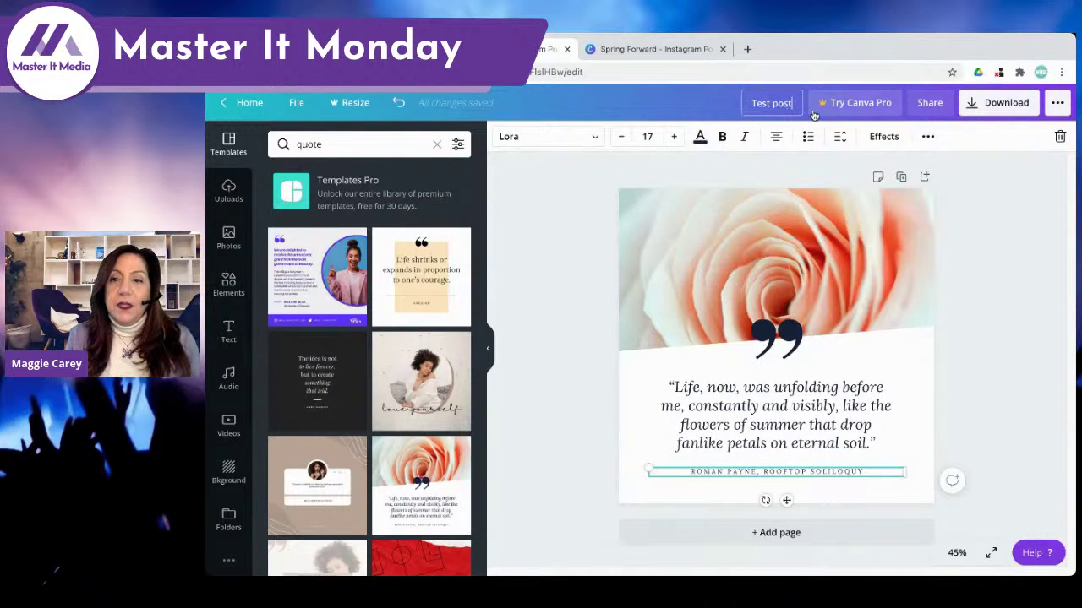
key(Return)
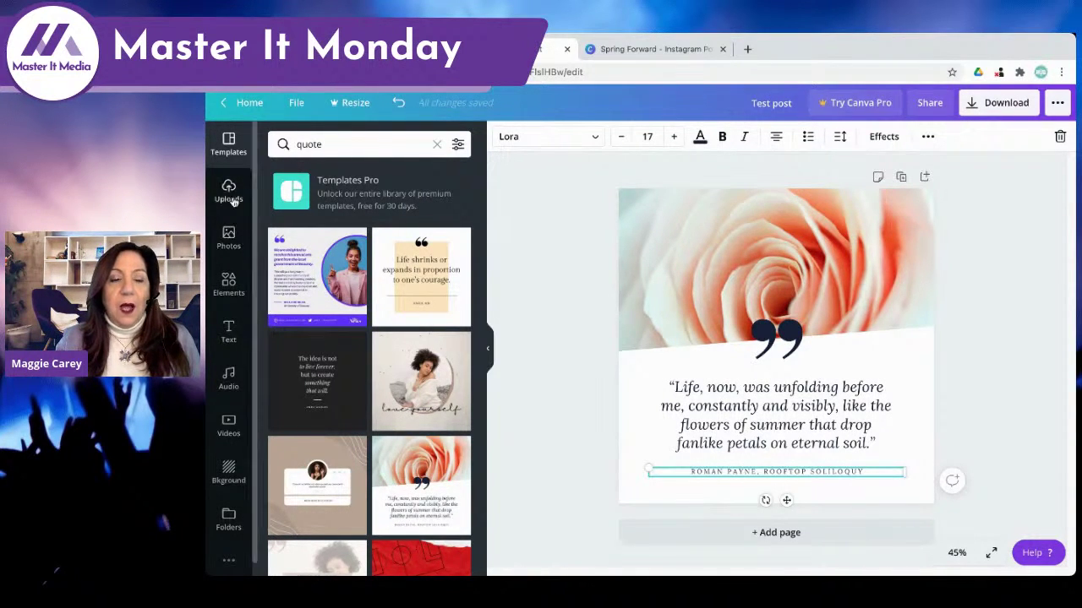
- Replace the rose image in the template's photo area with the recently used pink tulips photo
click(227, 248)
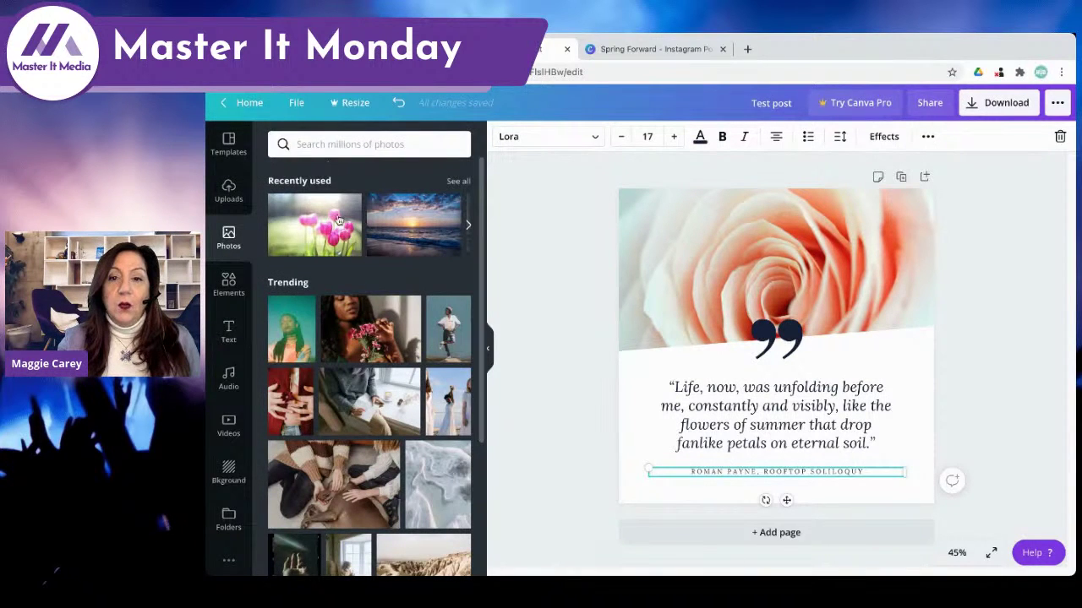
click(312, 234)
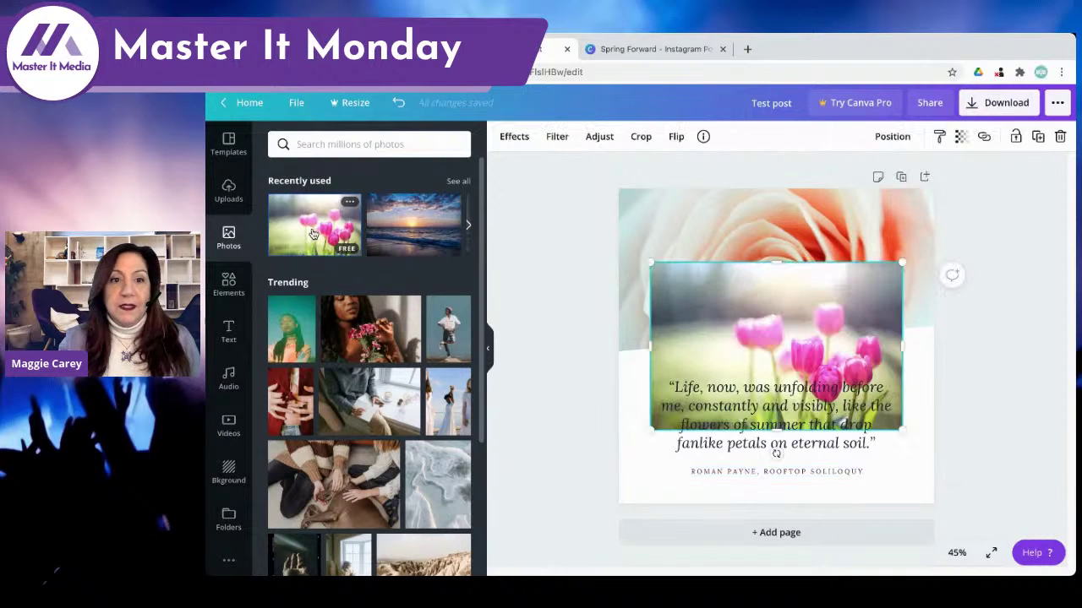
key(Delete)
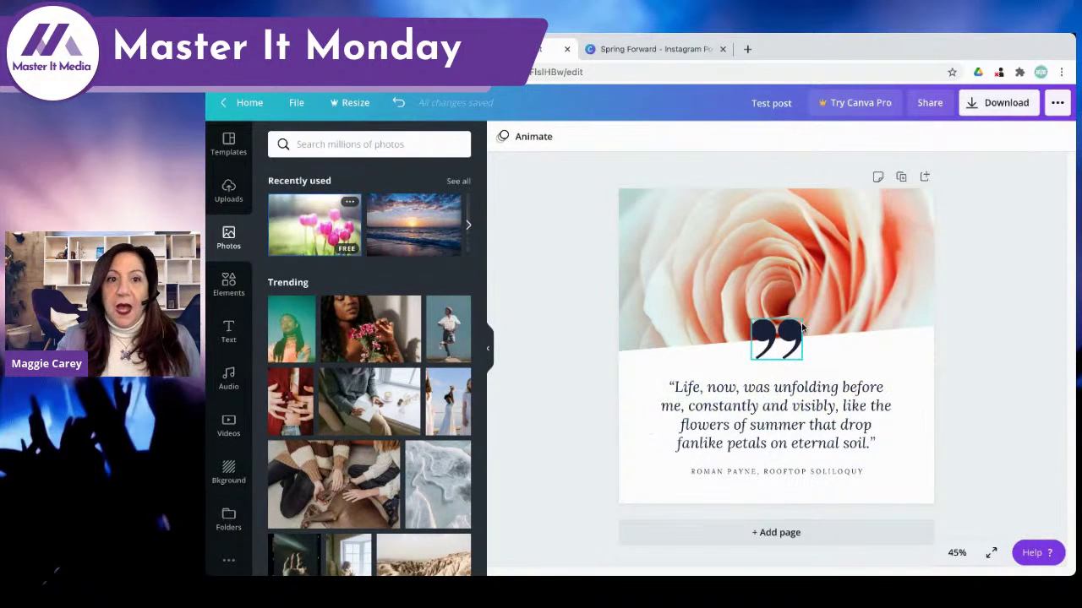
drag(301, 211, 632, 233)
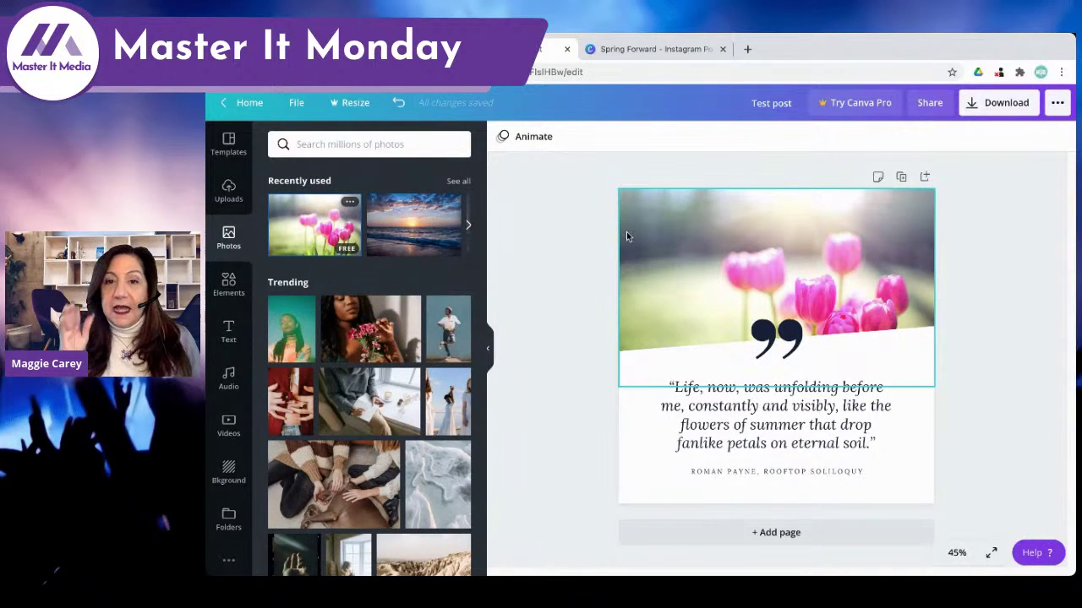
- Crop the tulips photo by enlarging it within its frame so the flowers show larger above the quote
click(819, 230)
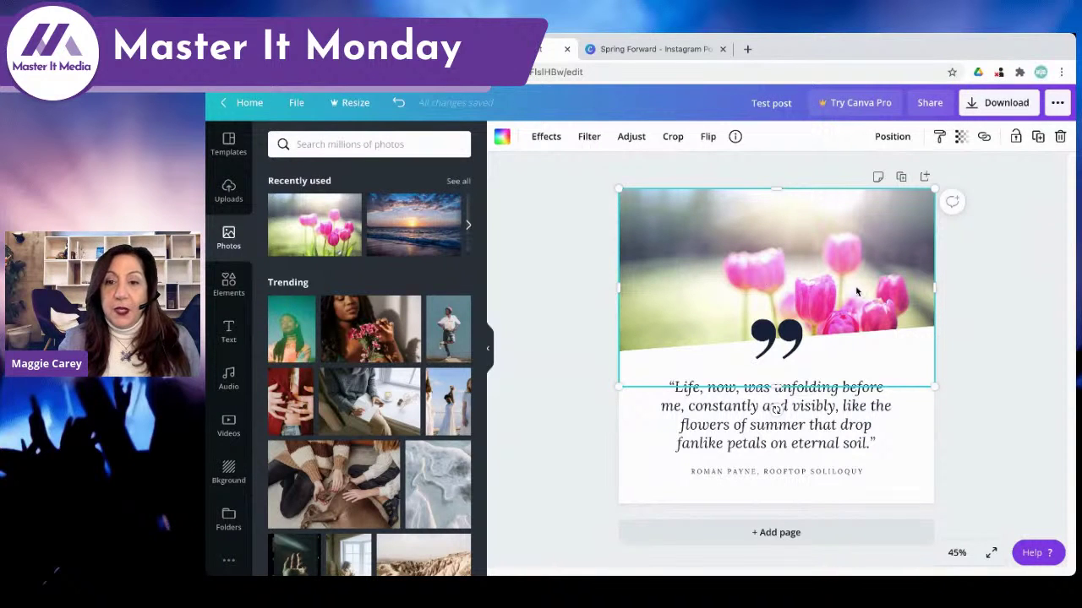
click(673, 138)
drag(830, 274, 662, 233)
drag(619, 175, 594, 206)
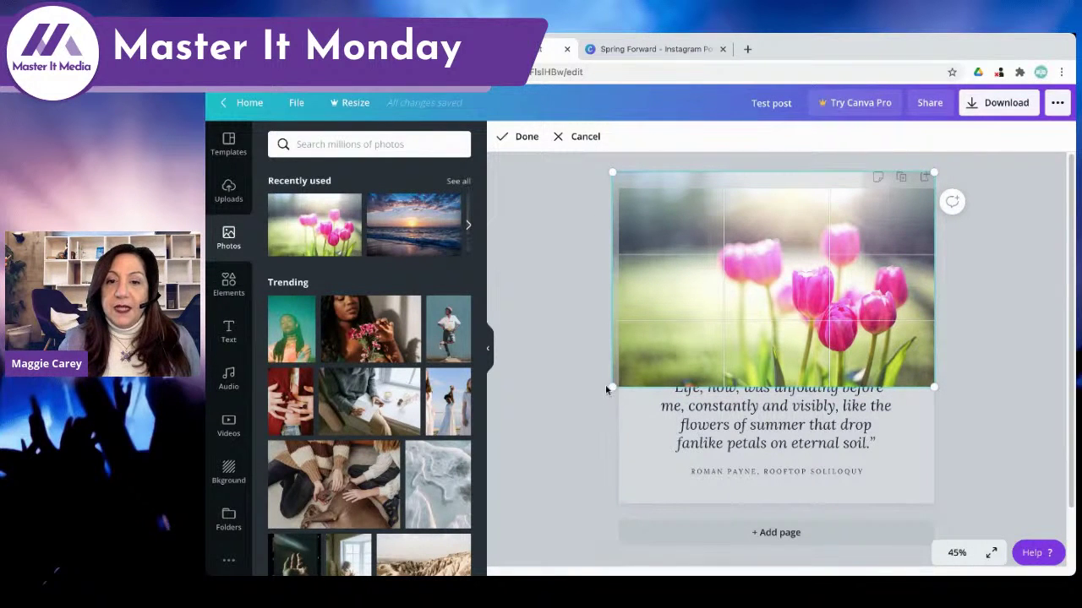
drag(612, 382, 562, 374)
drag(829, 306, 772, 248)
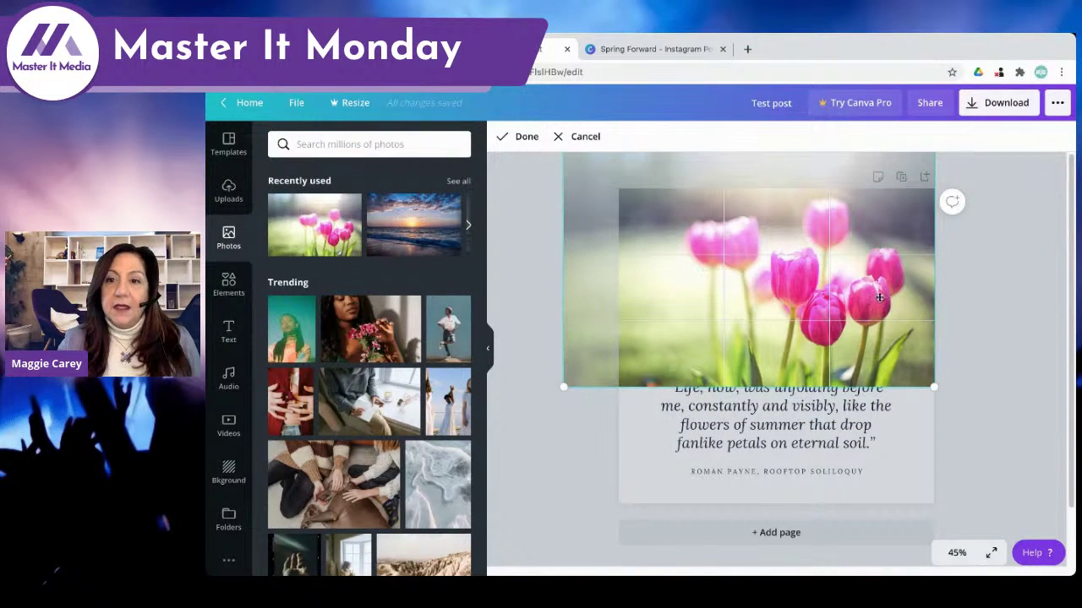
click(507, 138)
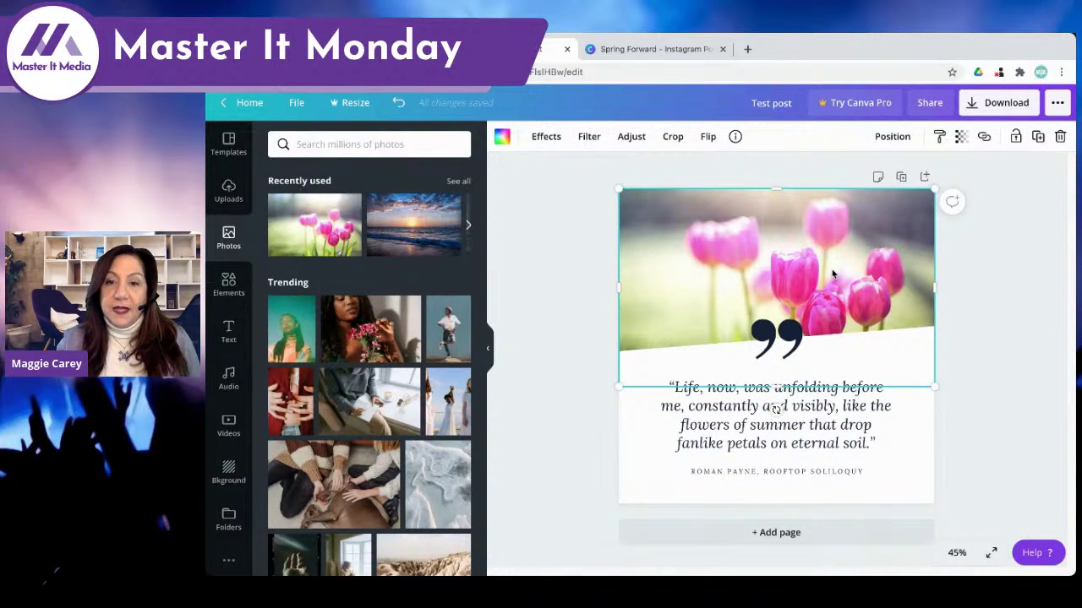
- Undo the tulips photo's crop and redo it, two times in a row
key(ctrl+z)
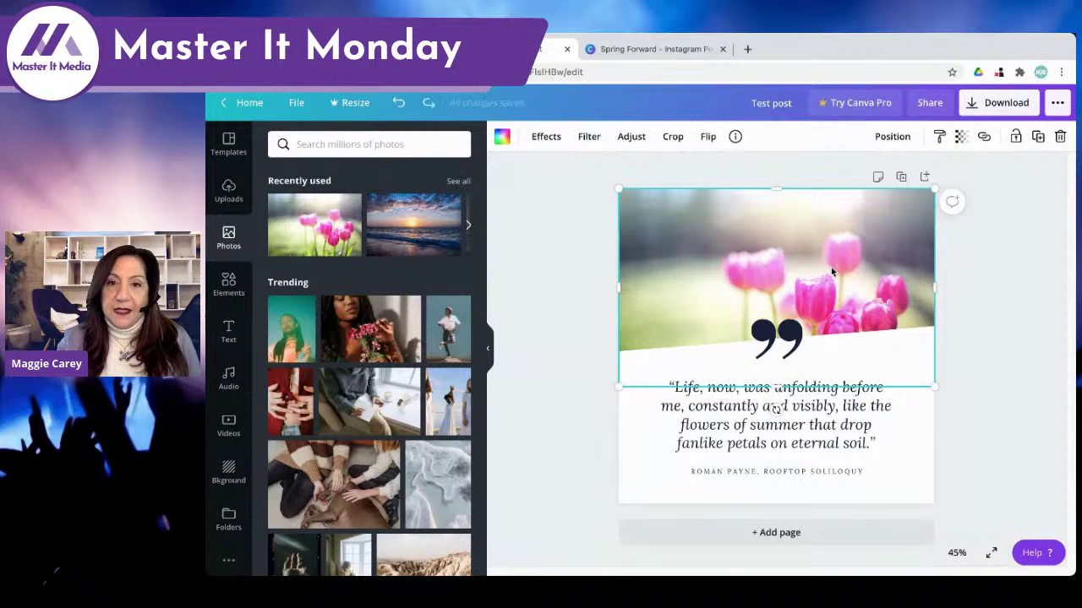
click(430, 104)
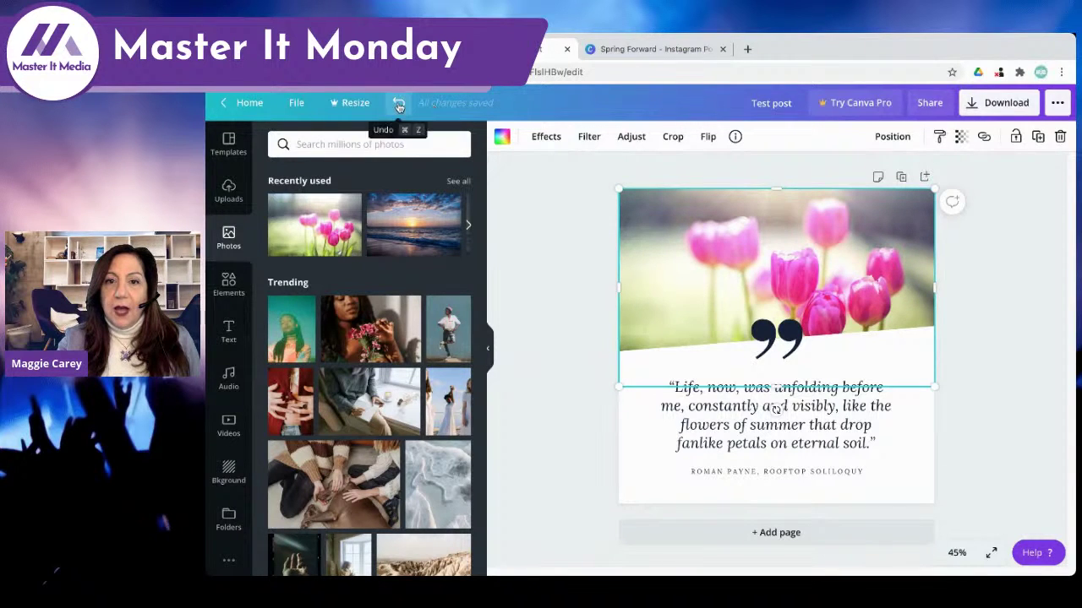
click(399, 104)
click(425, 103)
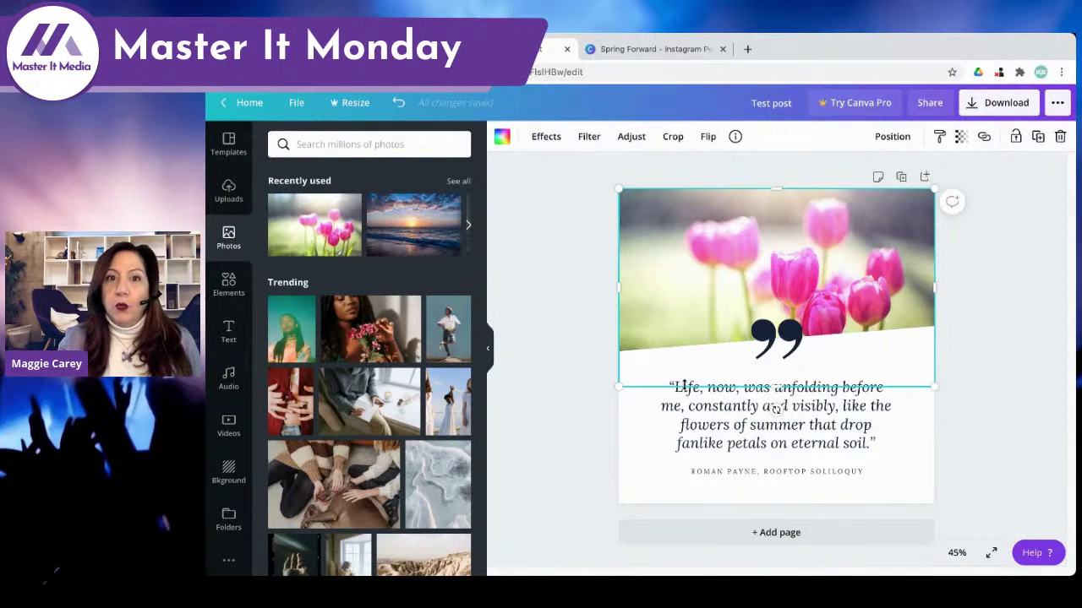
- Browse the font choices for the selected quote text, including the Corporate font category
click(746, 424)
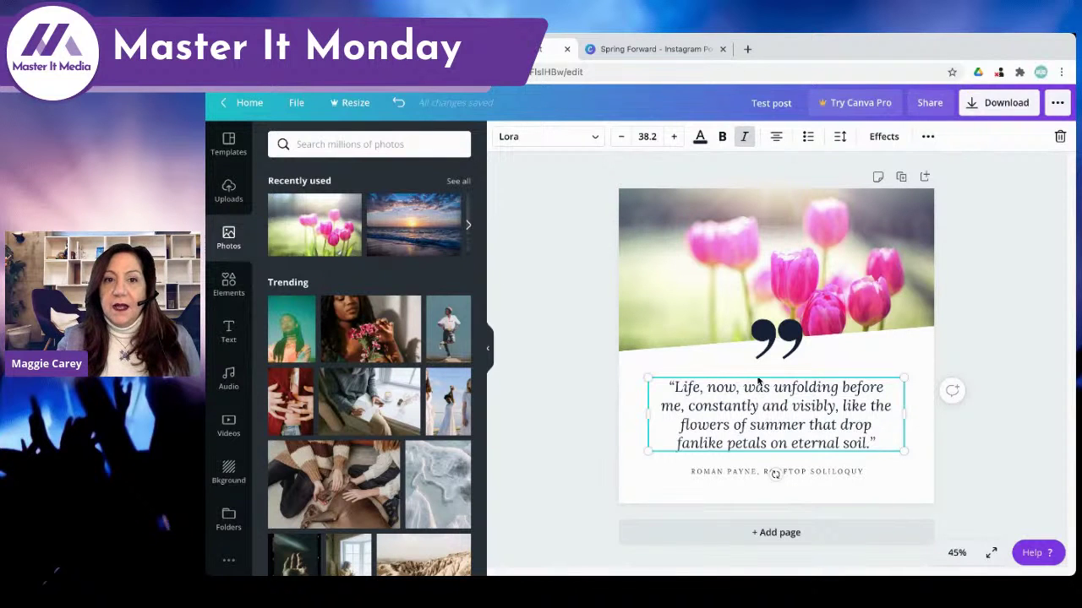
click(488, 354)
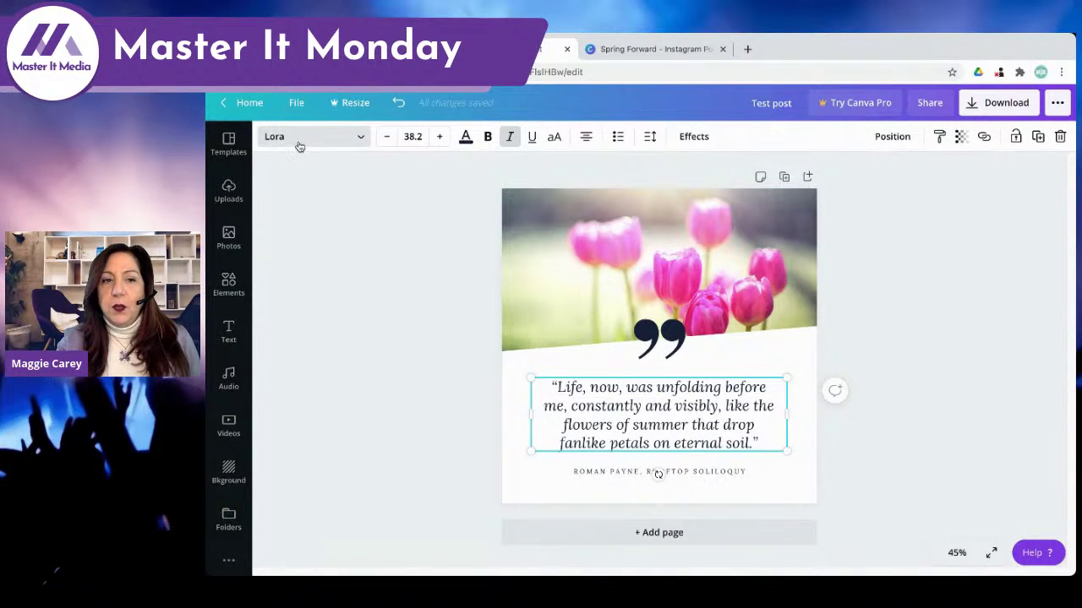
click(362, 140)
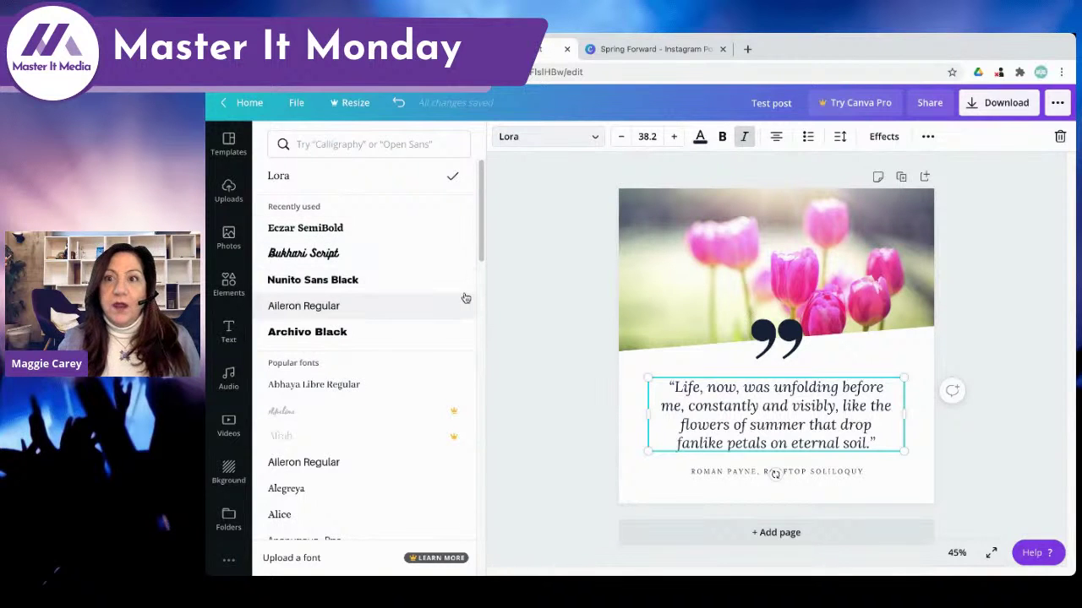
scroll(466, 300, down, 1)
scroll(465, 298, down, 1)
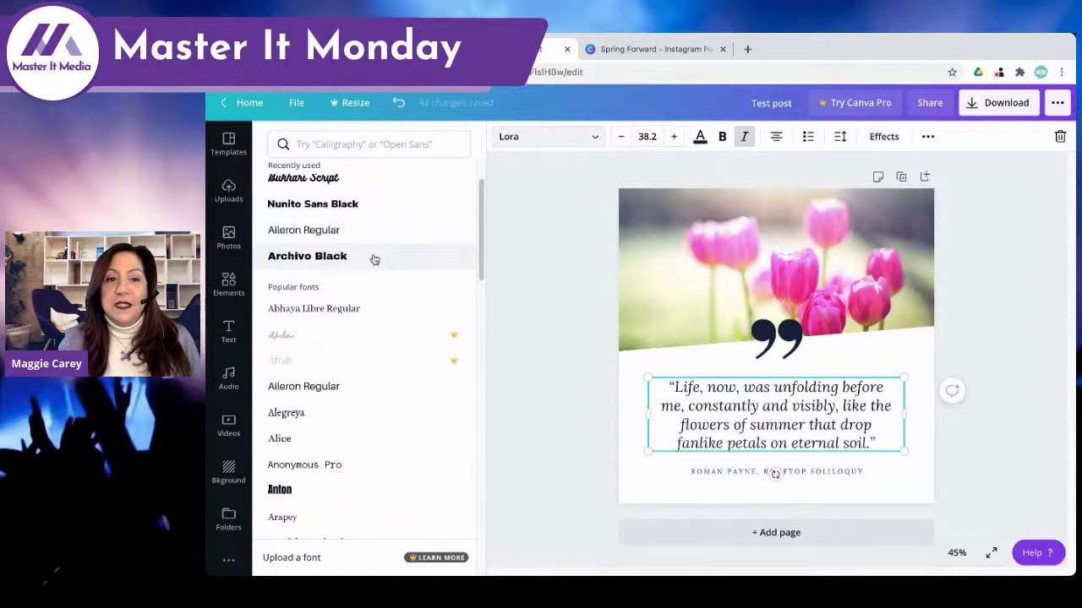
click(370, 145)
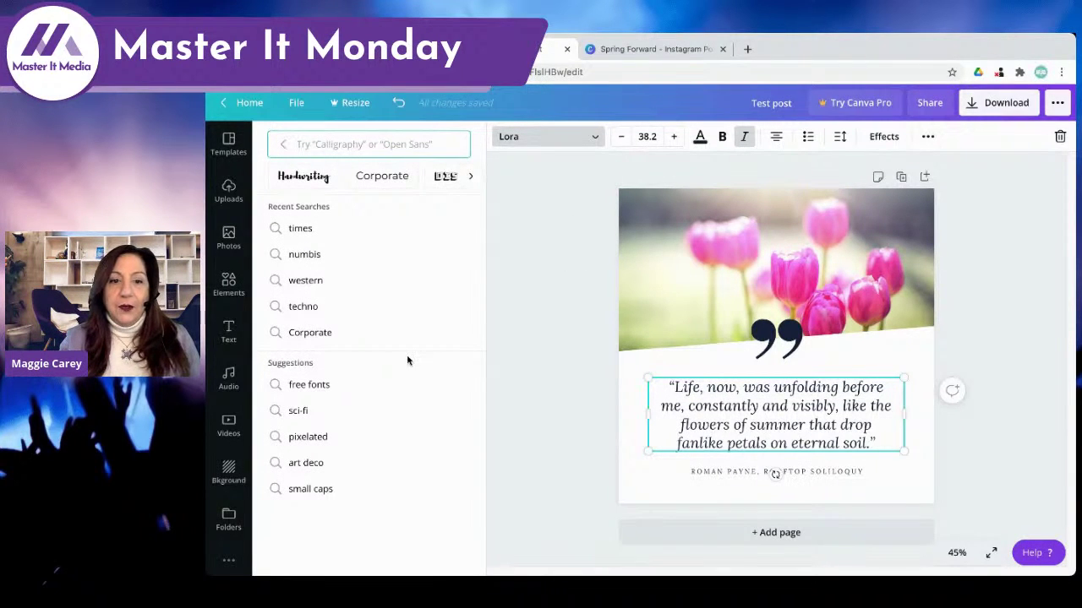
click(318, 332)
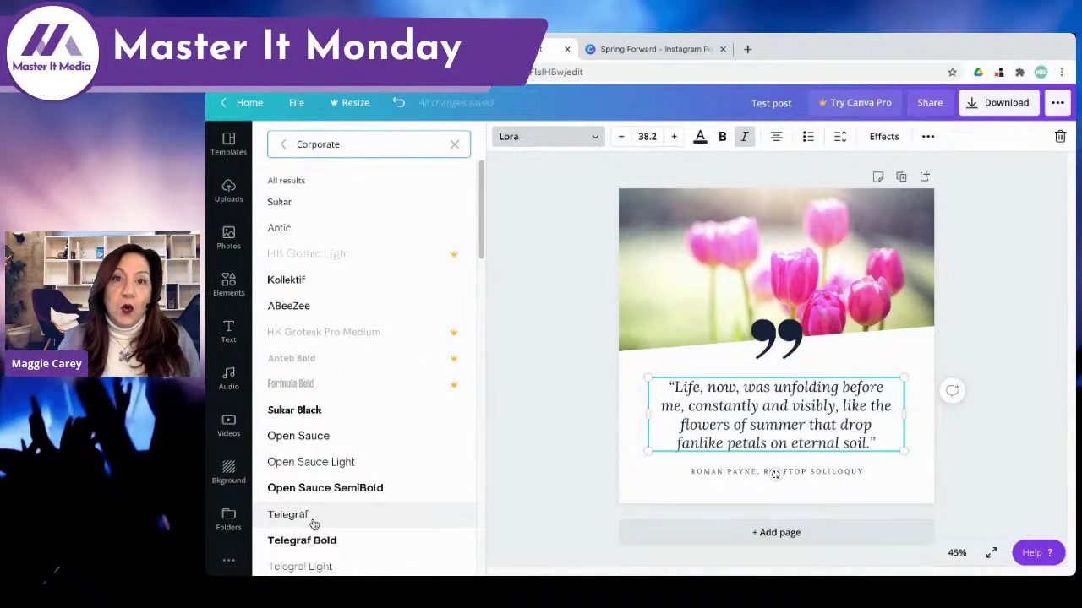
- Search the fonts for "fancy", narrow the search to the elegant suggestion, and apply Kage Black to the quote text
double_click(320, 145)
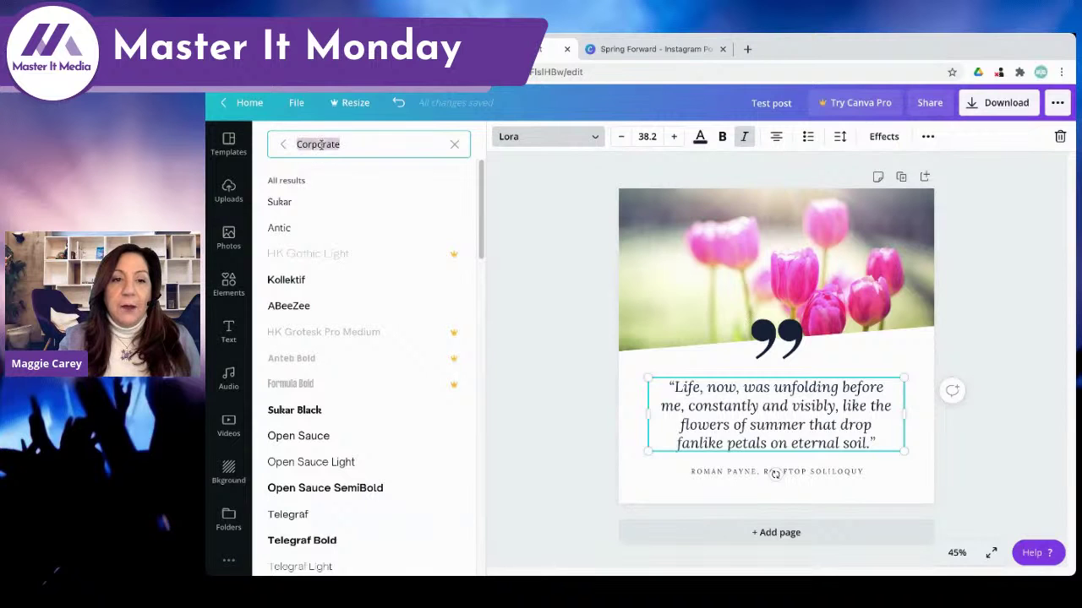
text(fancy)
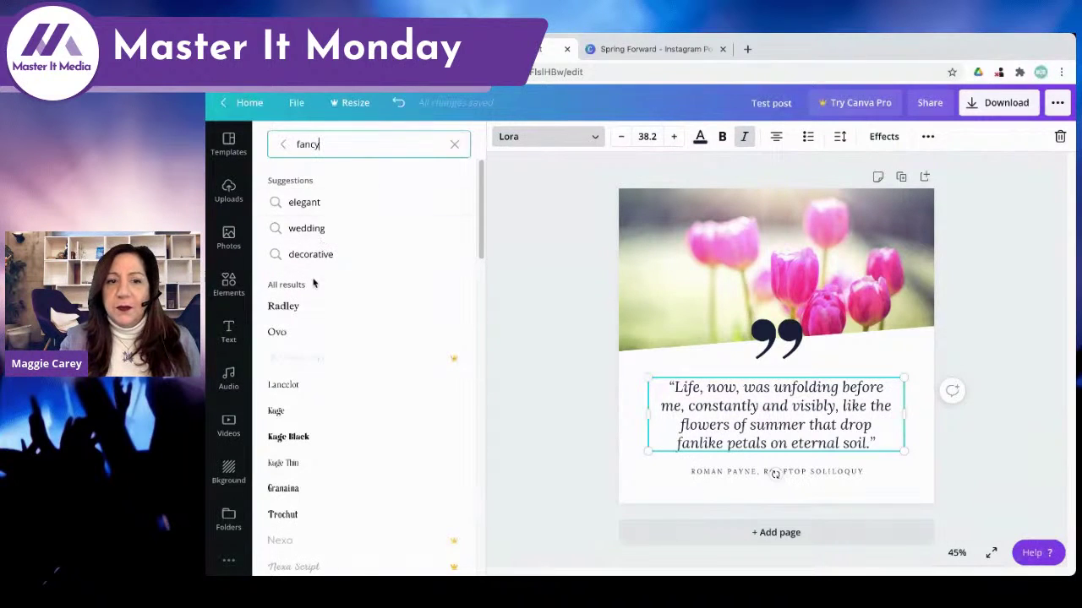
click(306, 202)
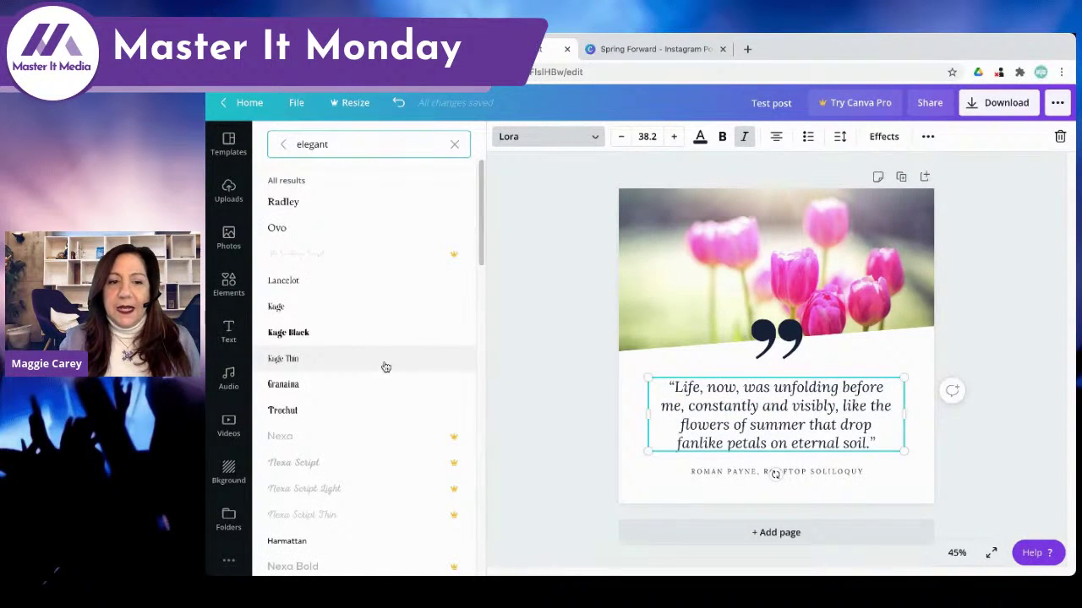
click(366, 340)
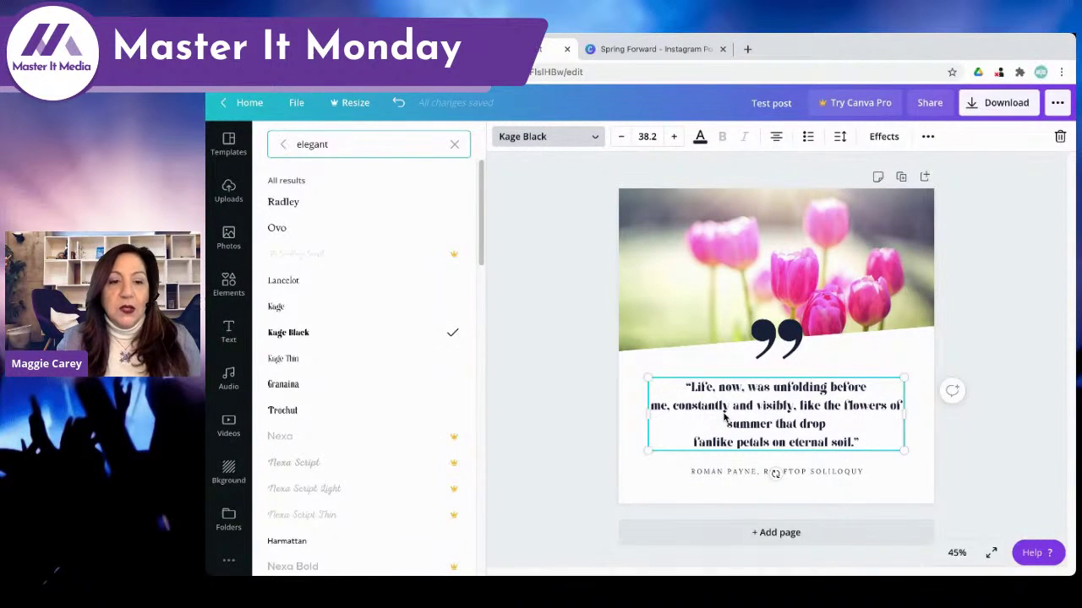
- Set the quote text's font to Sukar Black from the Corporate category, then undo and redo the change once
click(455, 144)
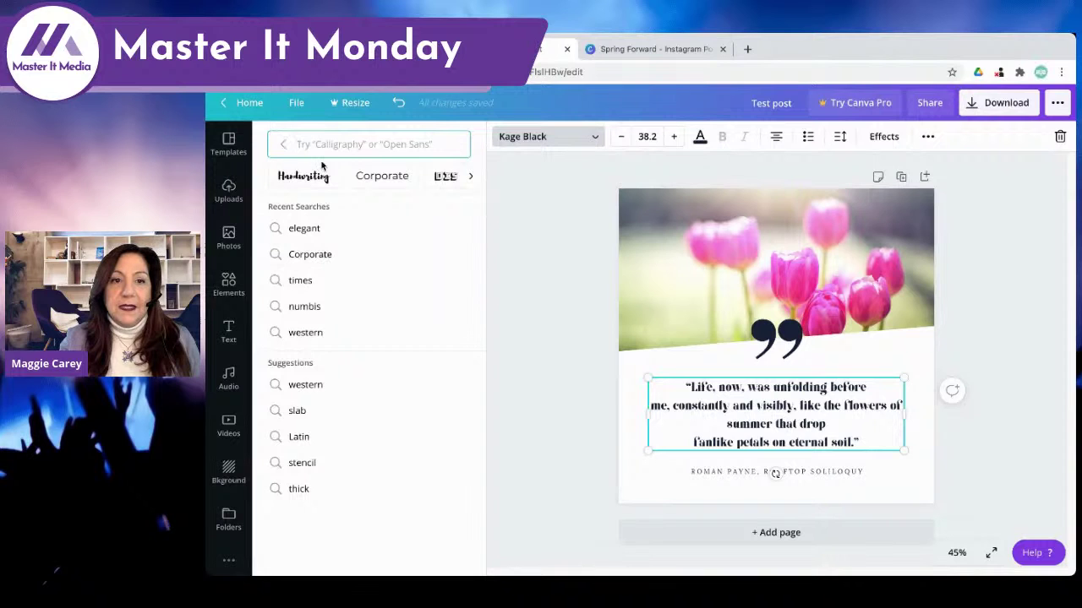
click(393, 179)
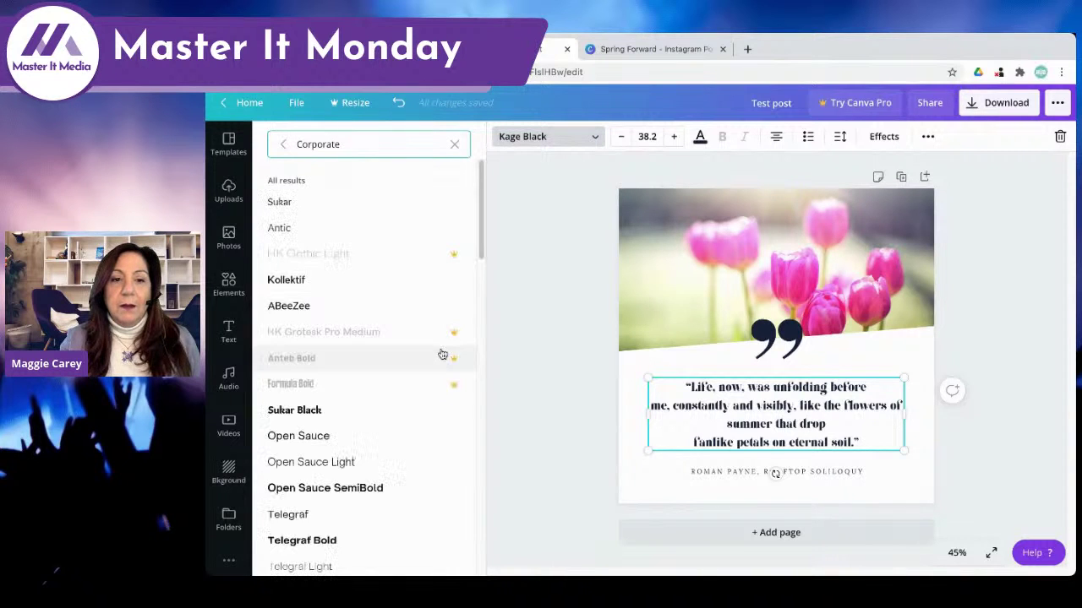
click(319, 415)
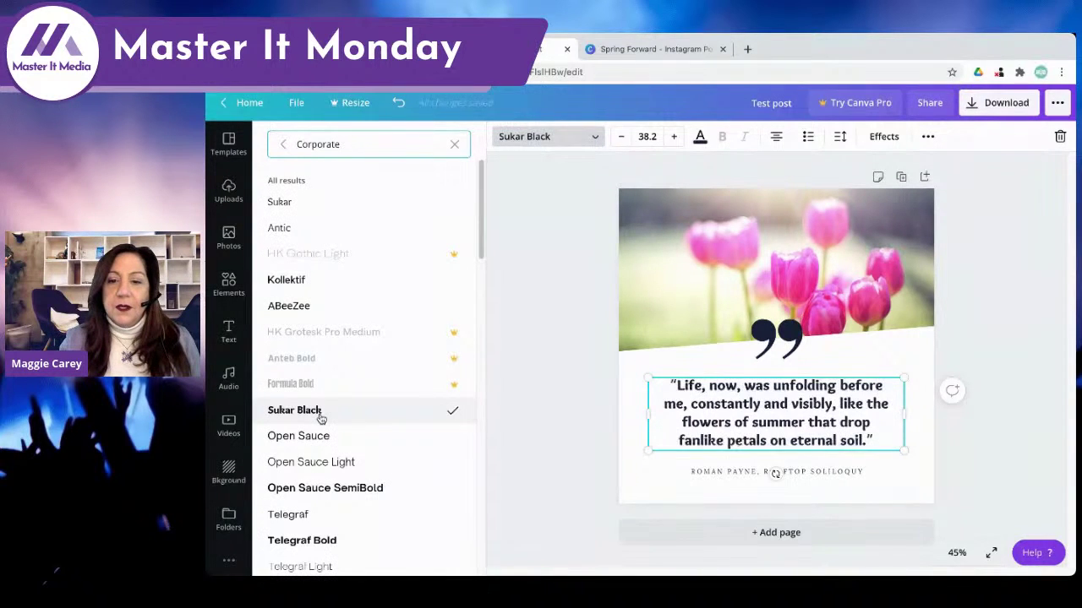
click(398, 102)
click(427, 102)
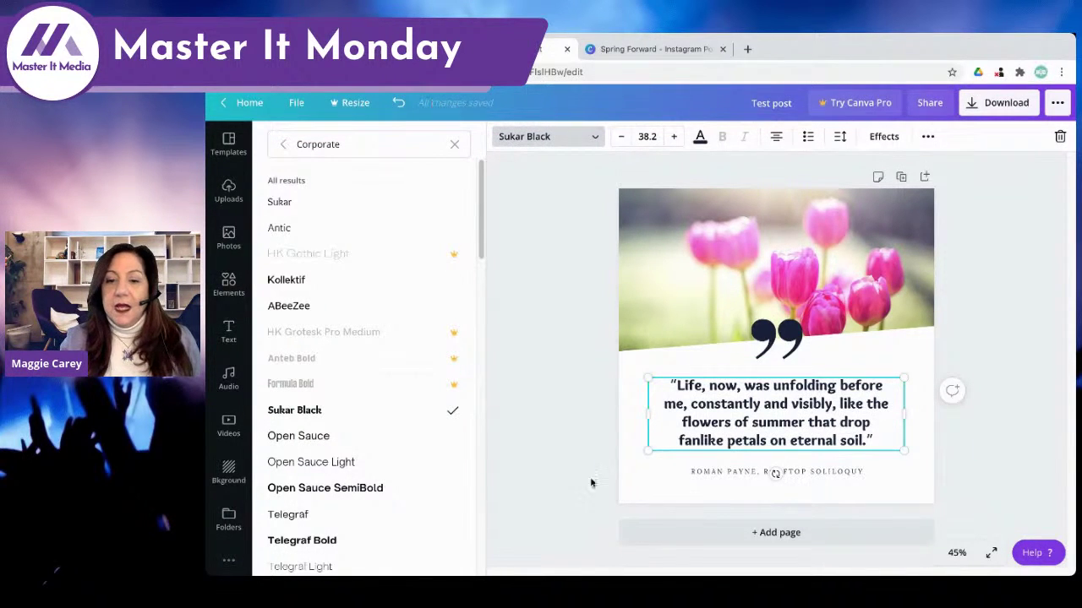
- Turn off the Uppercase setting for the attribution line below the quote
click(723, 473)
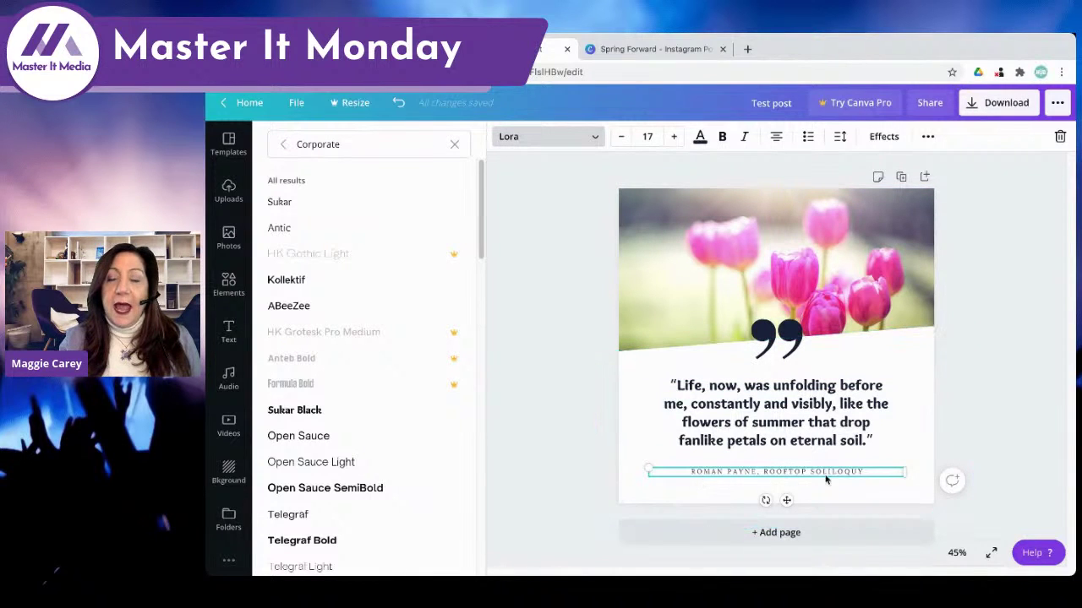
click(927, 138)
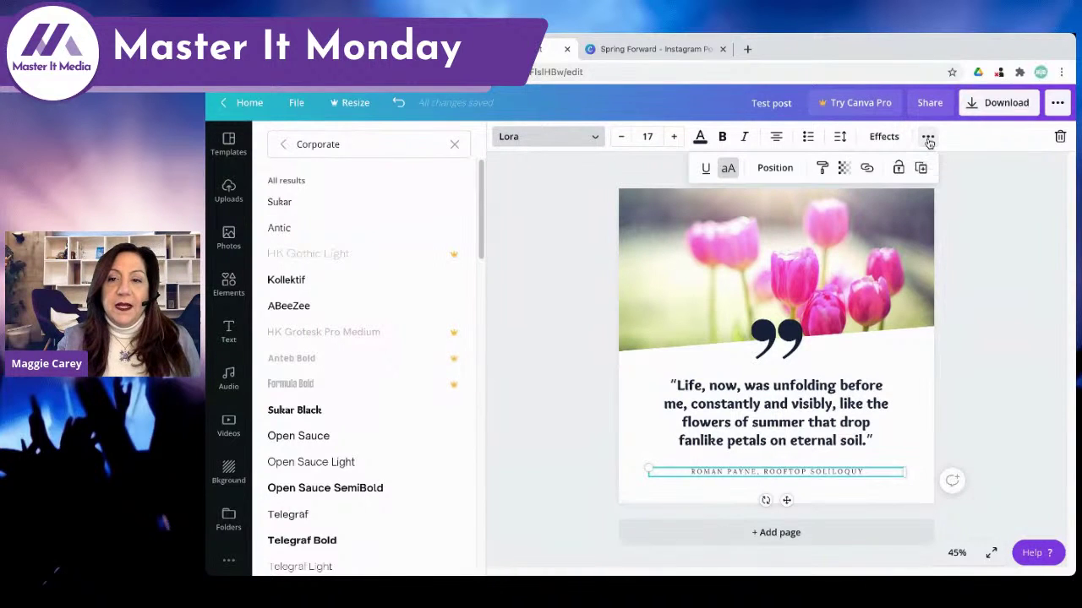
click(729, 171)
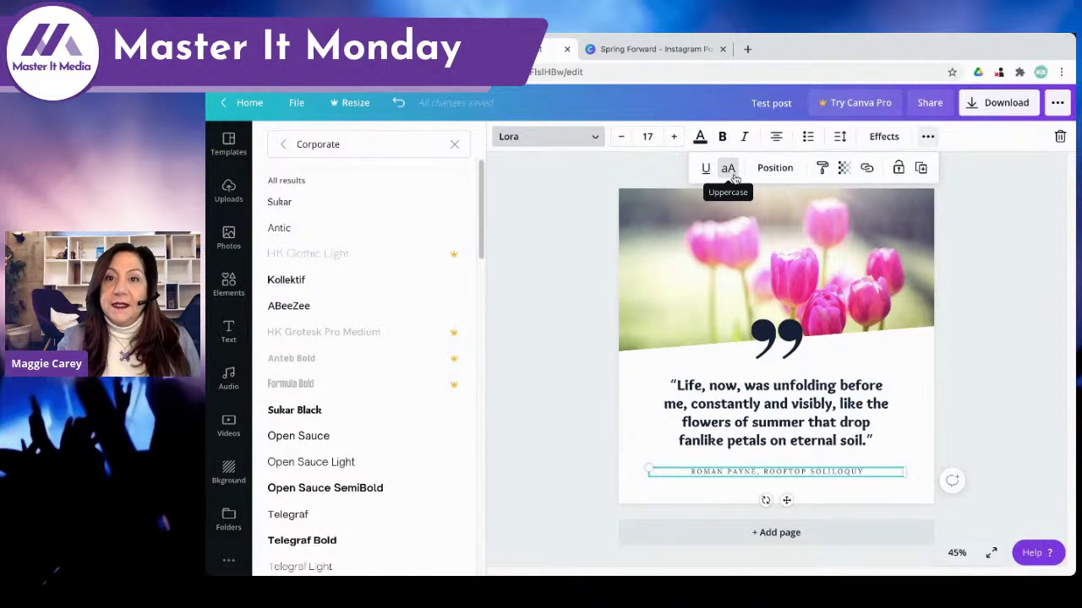
click(730, 170)
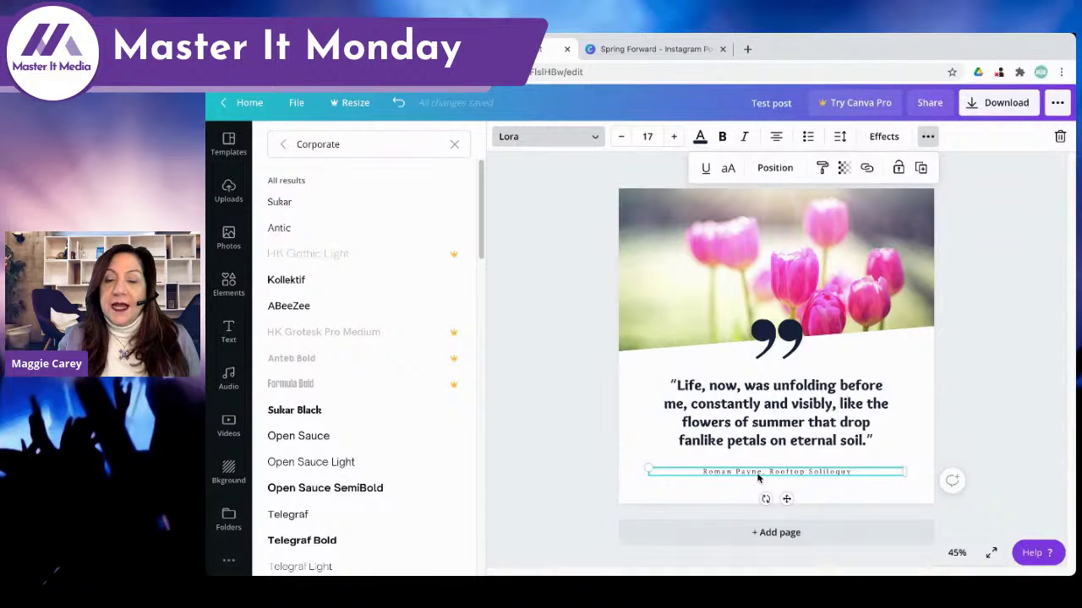
- Recolor the large quotation mark graphic to the default pink #ff66c4
click(798, 344)
click(681, 345)
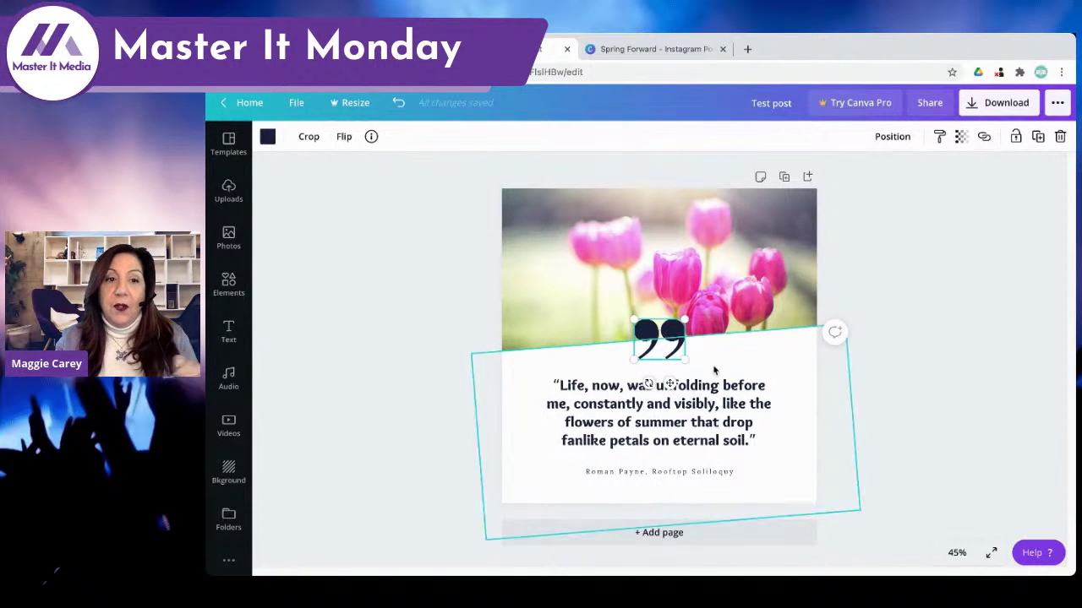
click(267, 138)
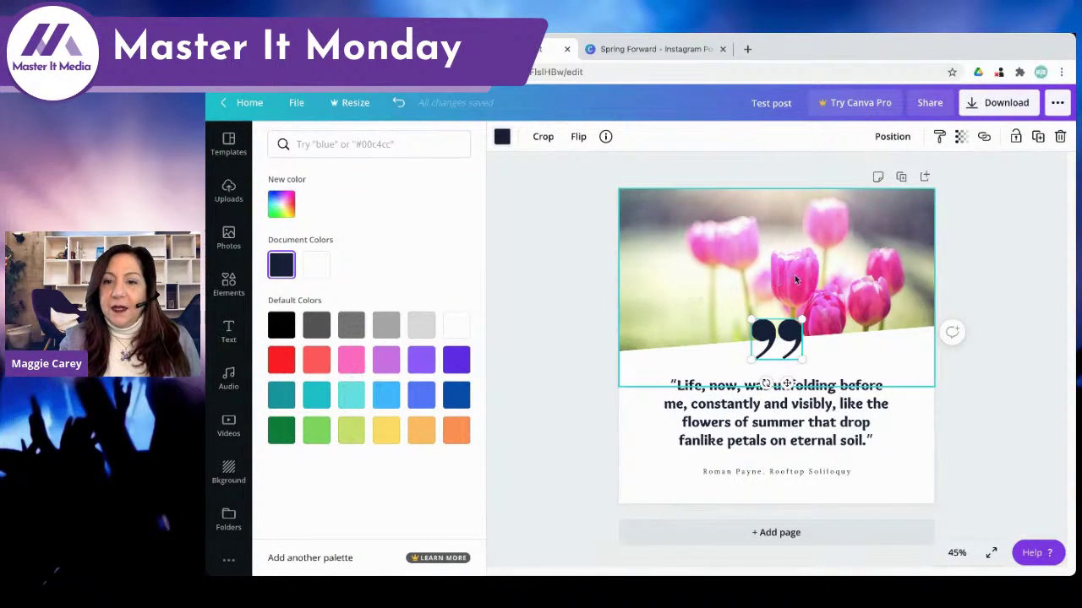
click(351, 360)
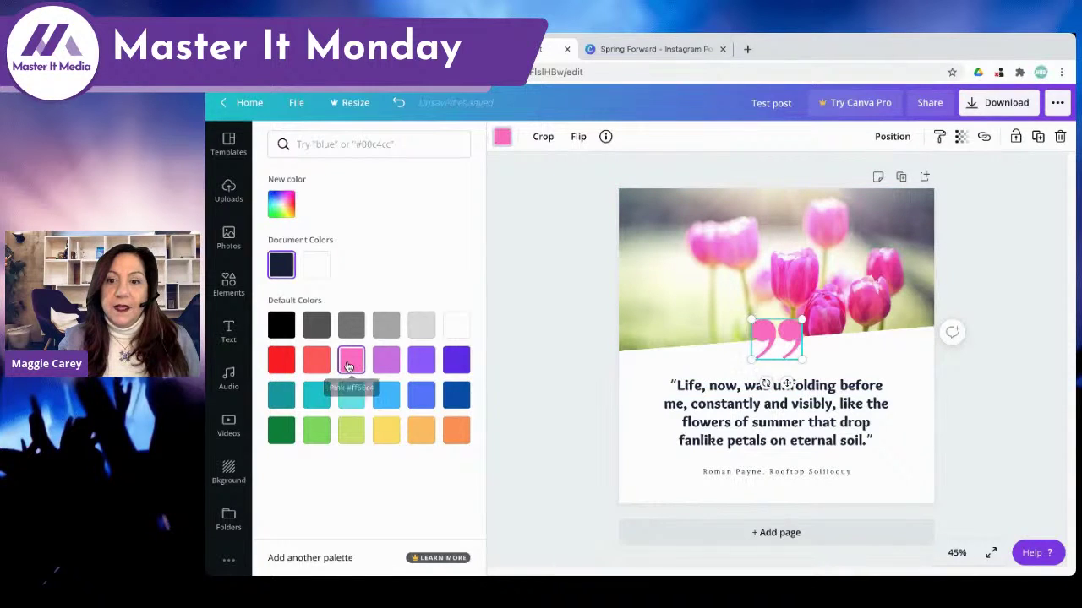
click(990, 357)
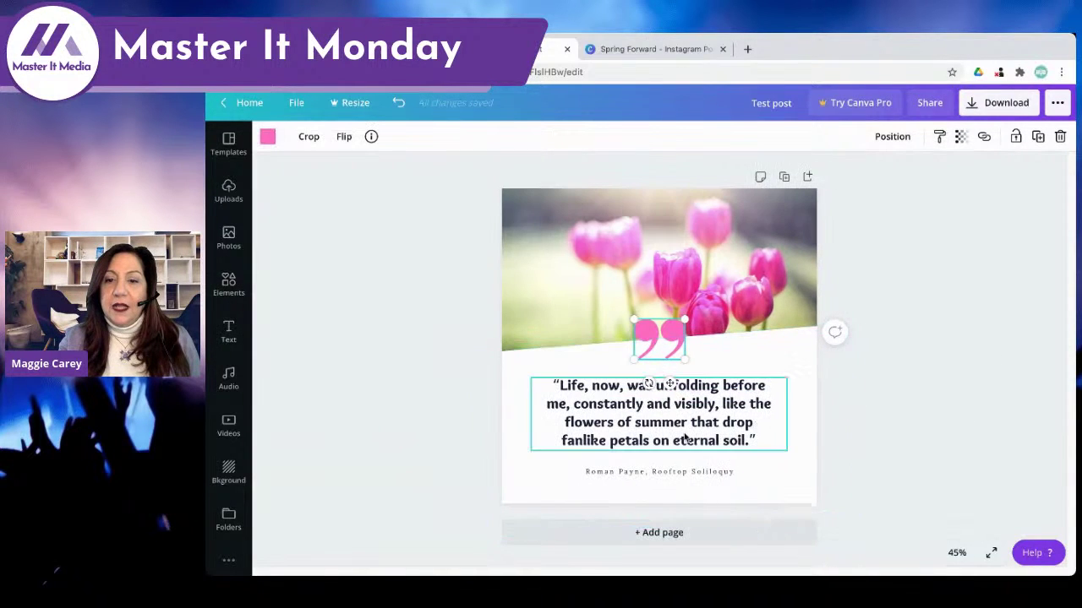
- Change the color of the whole quote text to the document pink #ff66c4
click(732, 448)
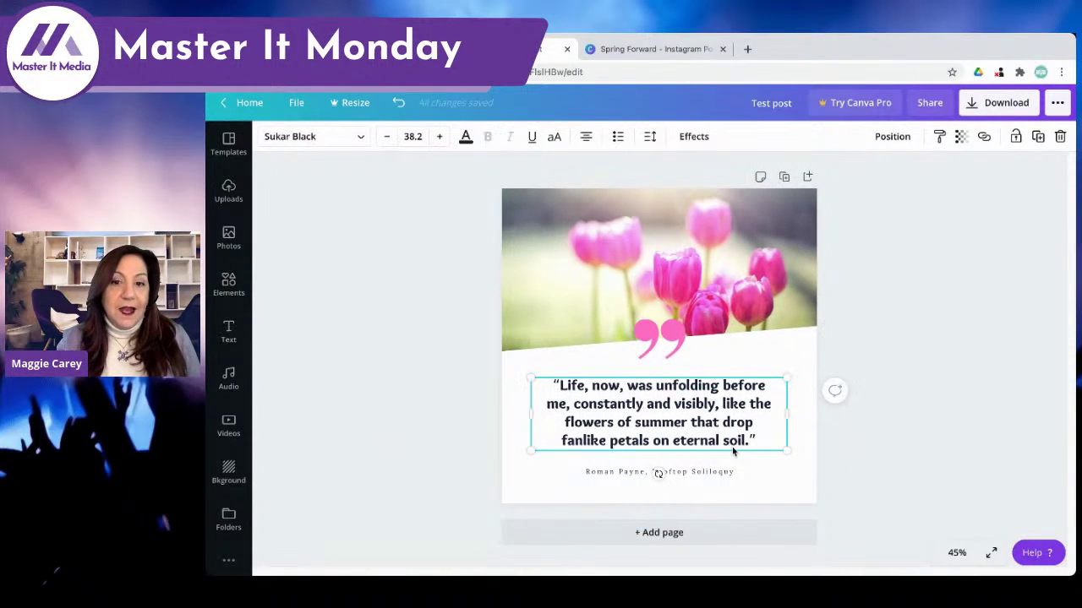
double_click(640, 425)
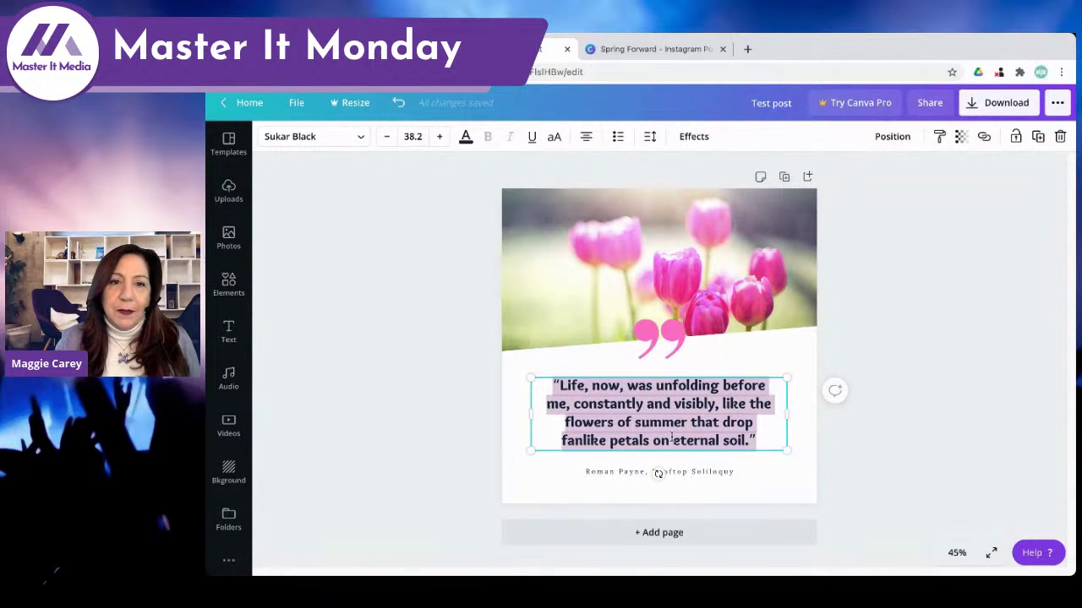
click(465, 141)
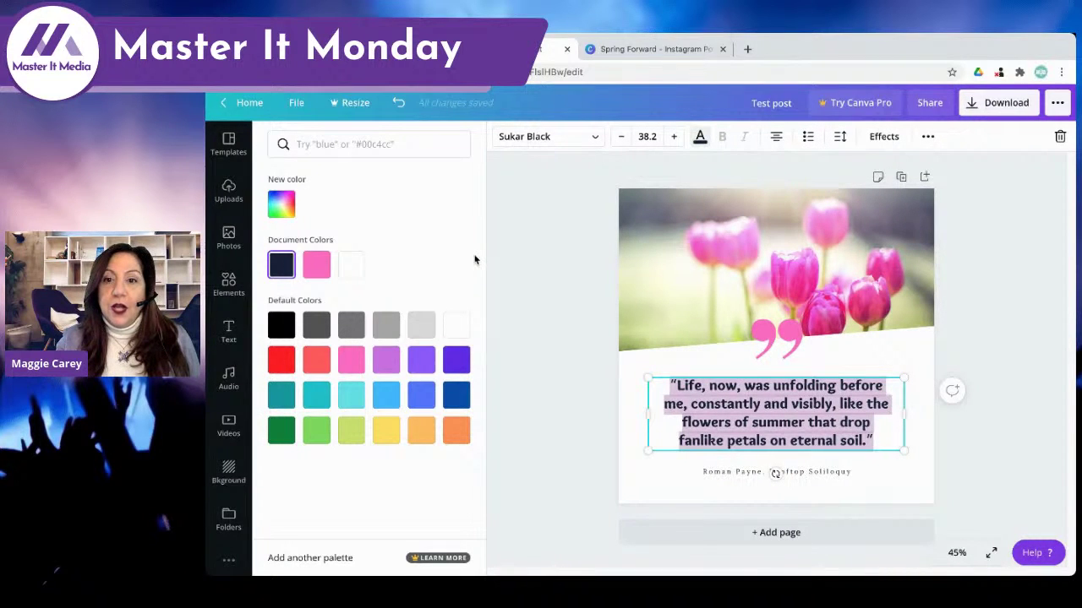
click(318, 266)
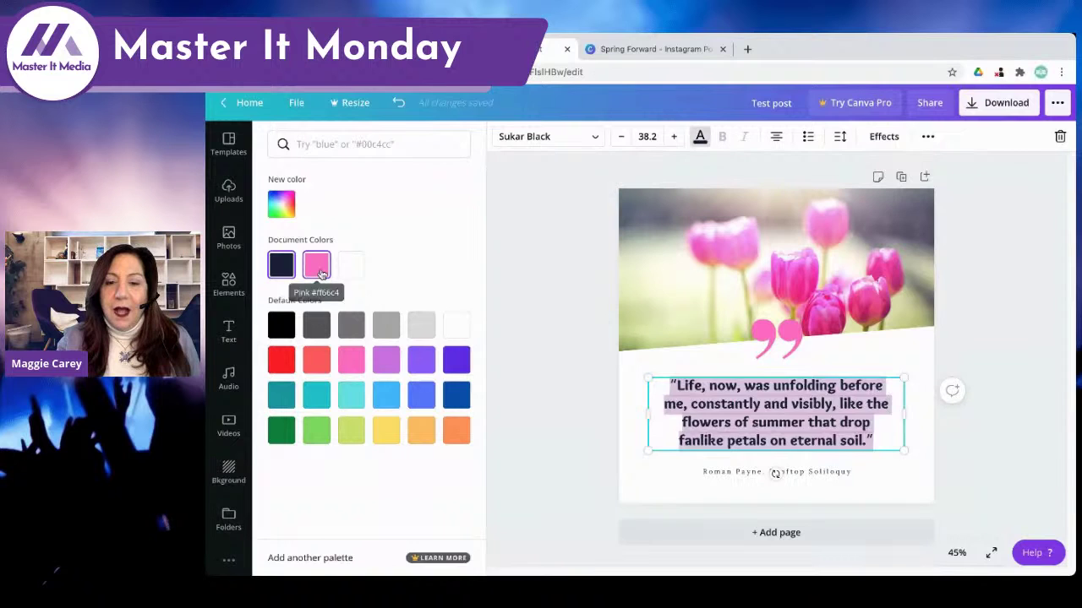
- Recolor the quote's middle passage, from "me, constantly" to "that drop", in the document's dark navy
triple_click(747, 404)
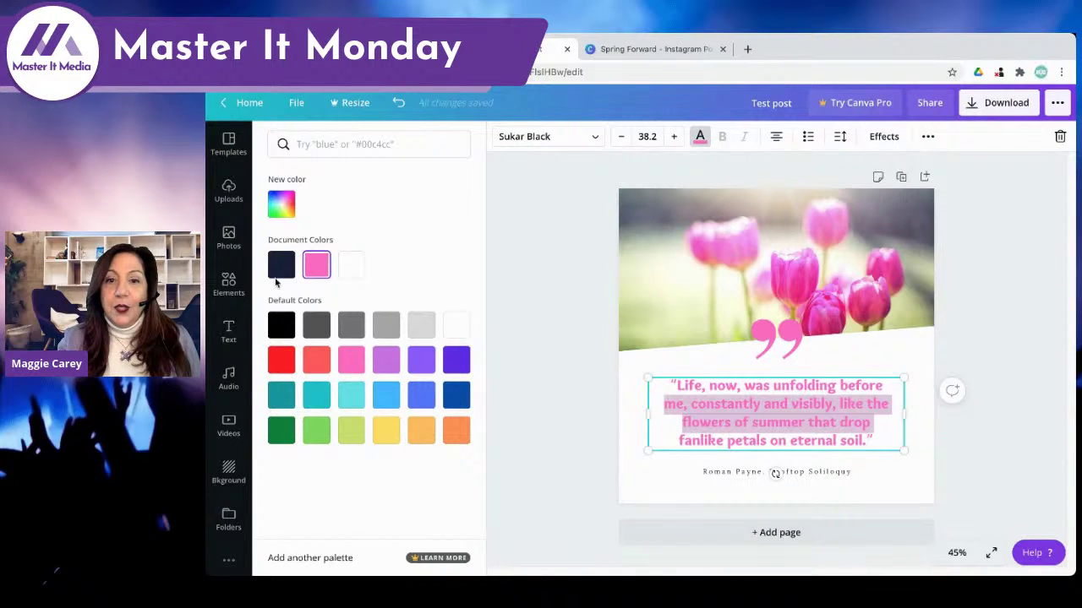
click(279, 265)
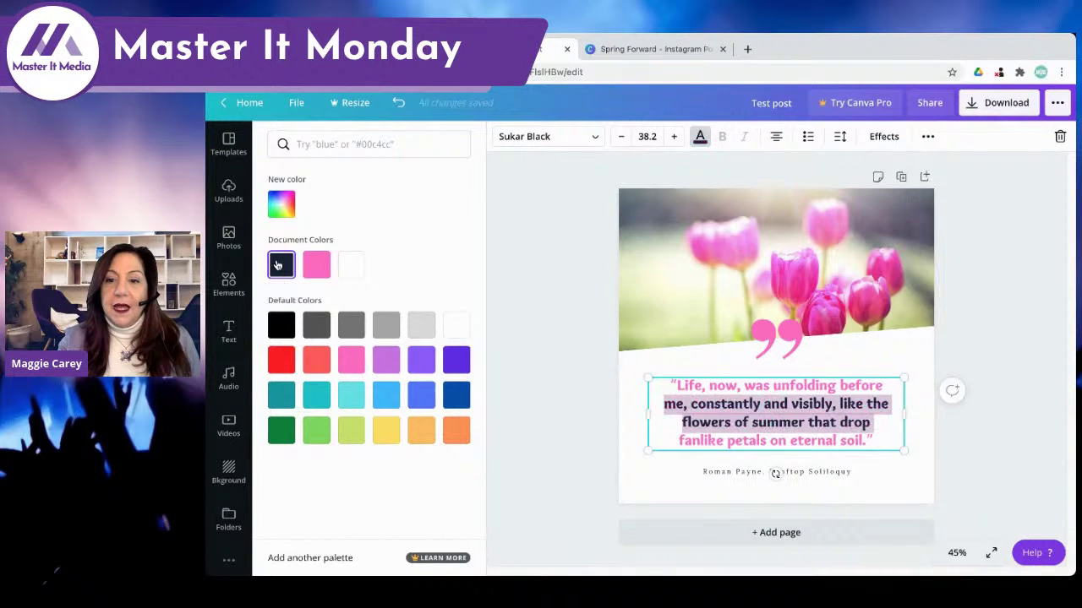
double_click(552, 296)
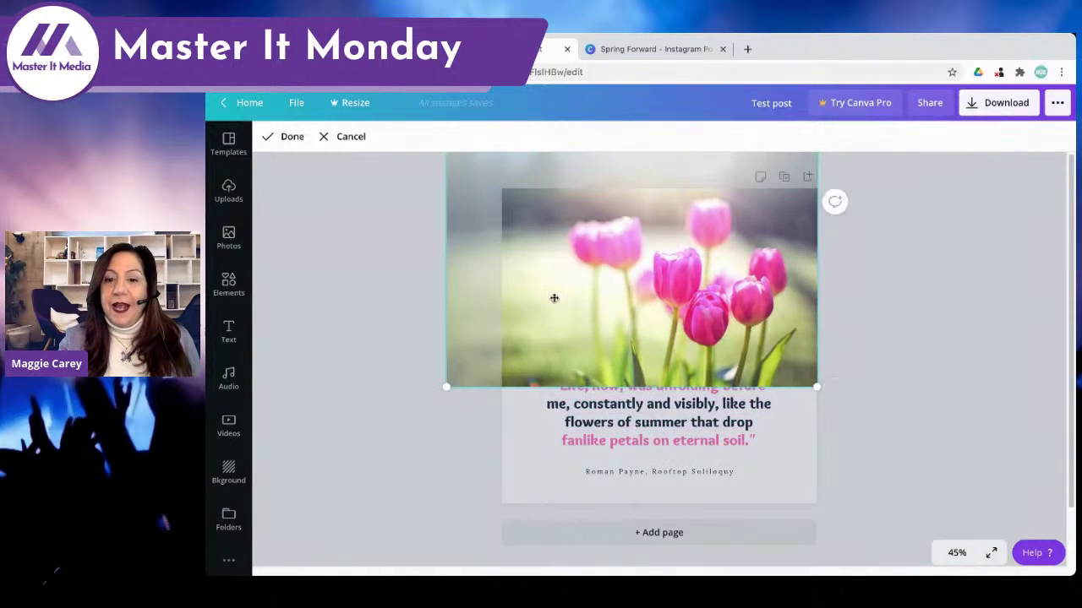
click(875, 363)
click(687, 426)
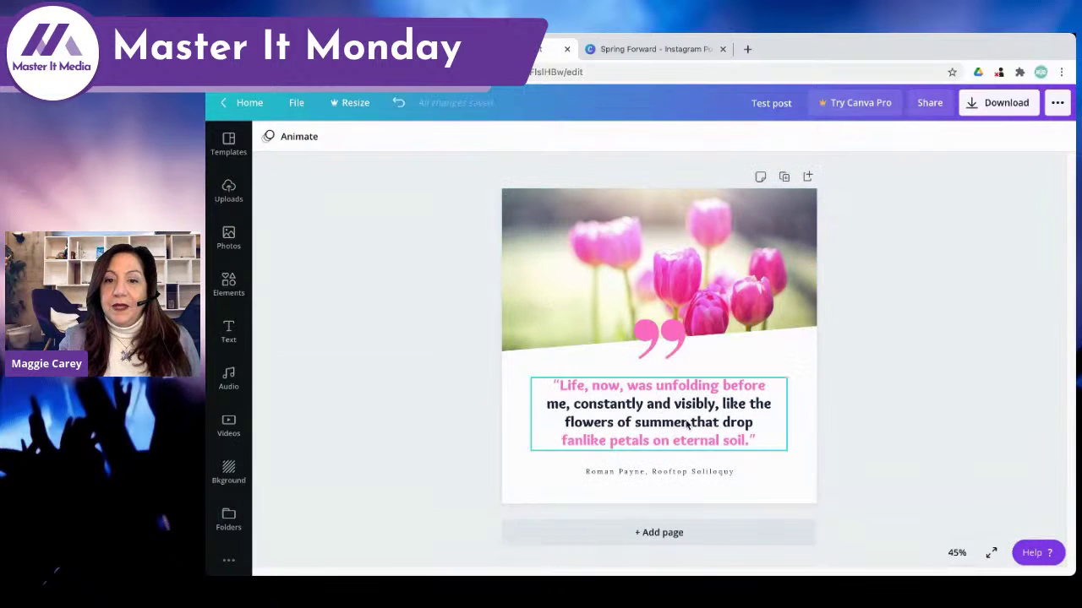
- Turn the quote's two dark middle lines back to the default pink
click(626, 412)
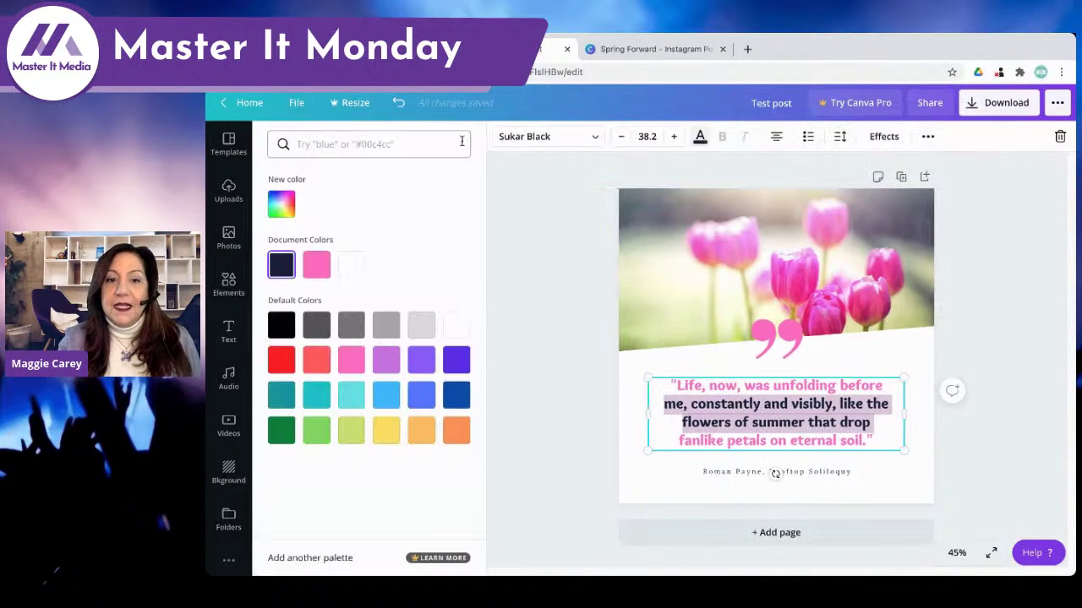
click(464, 137)
click(351, 362)
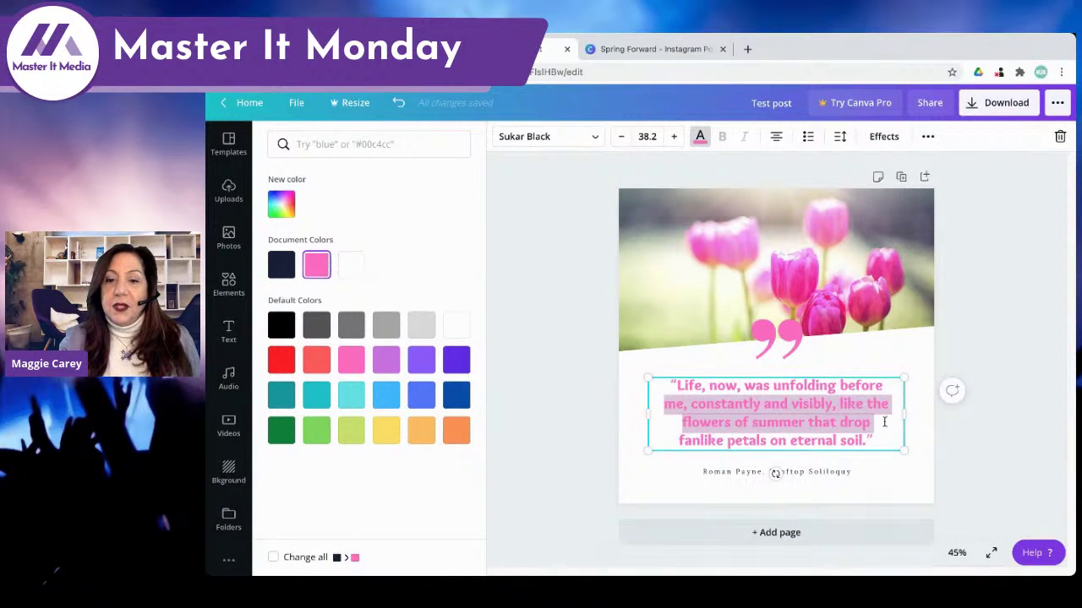
- Color only the words "summer" and "unfolding" in the quote with the document's dark navy
double_click(783, 422)
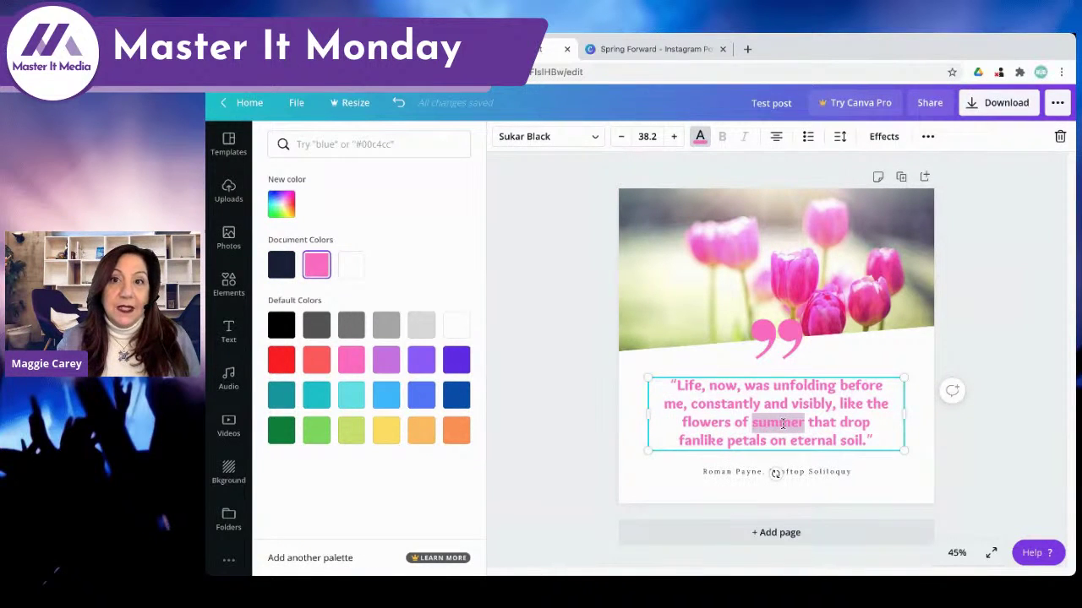
click(285, 269)
double_click(801, 387)
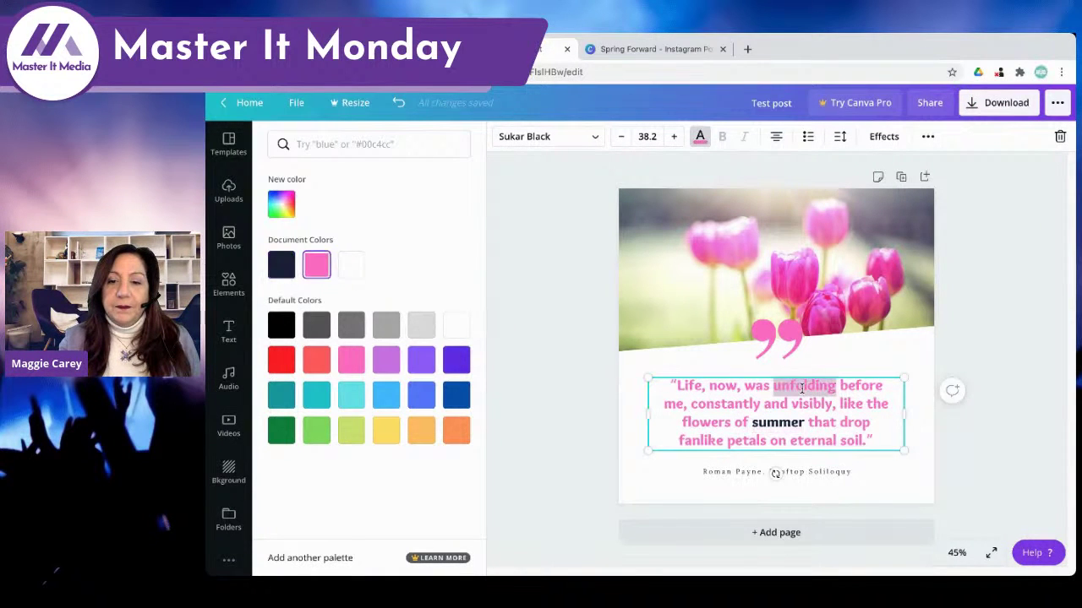
click(280, 263)
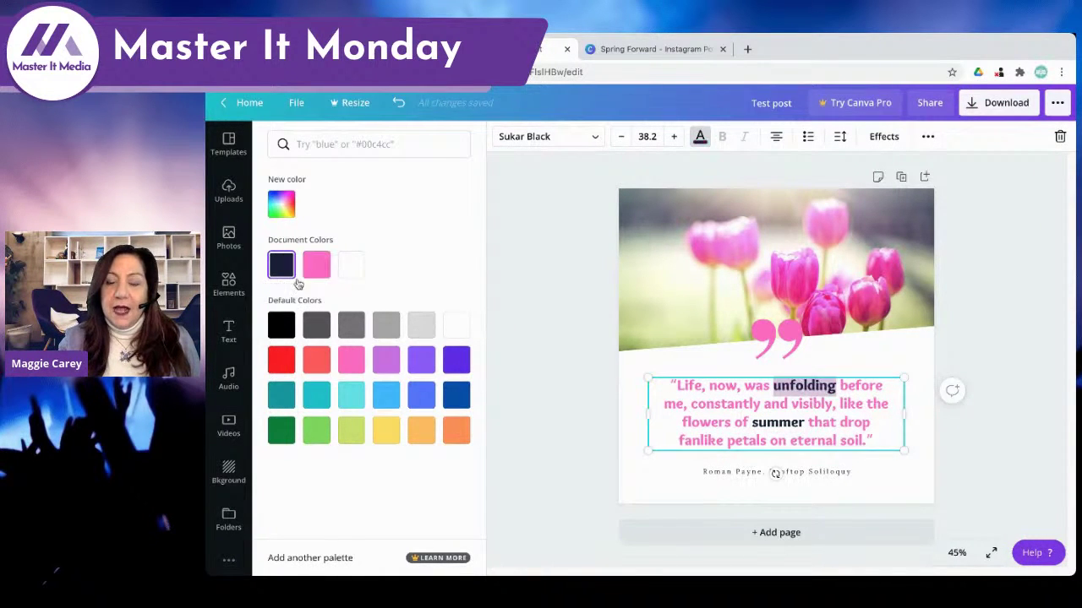
- Color the word "eternal" in the quote with the document's dark navy
double_click(852, 441)
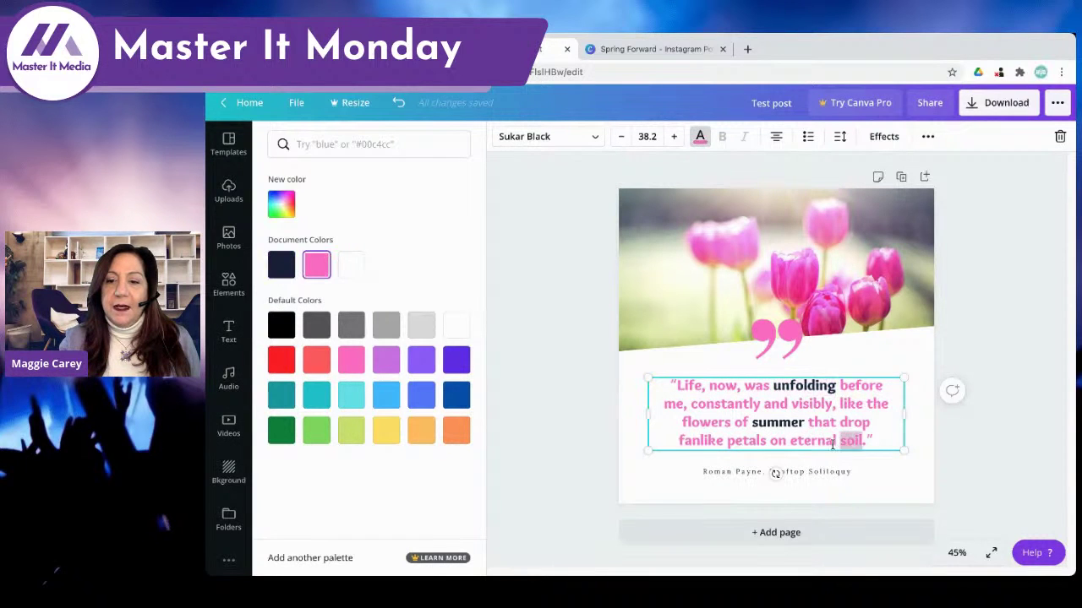
double_click(812, 441)
click(280, 264)
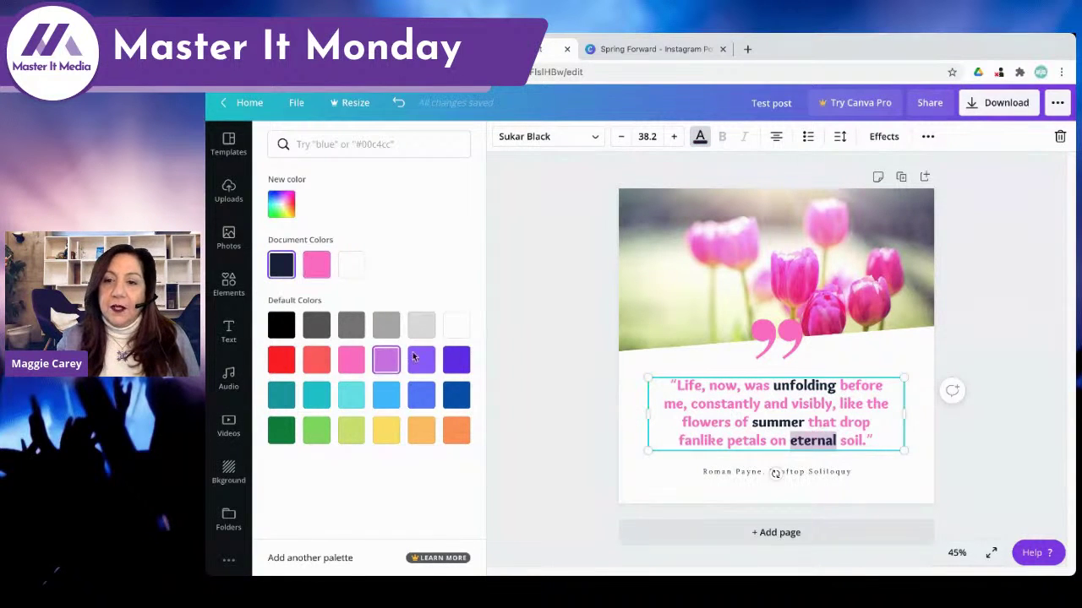
click(980, 229)
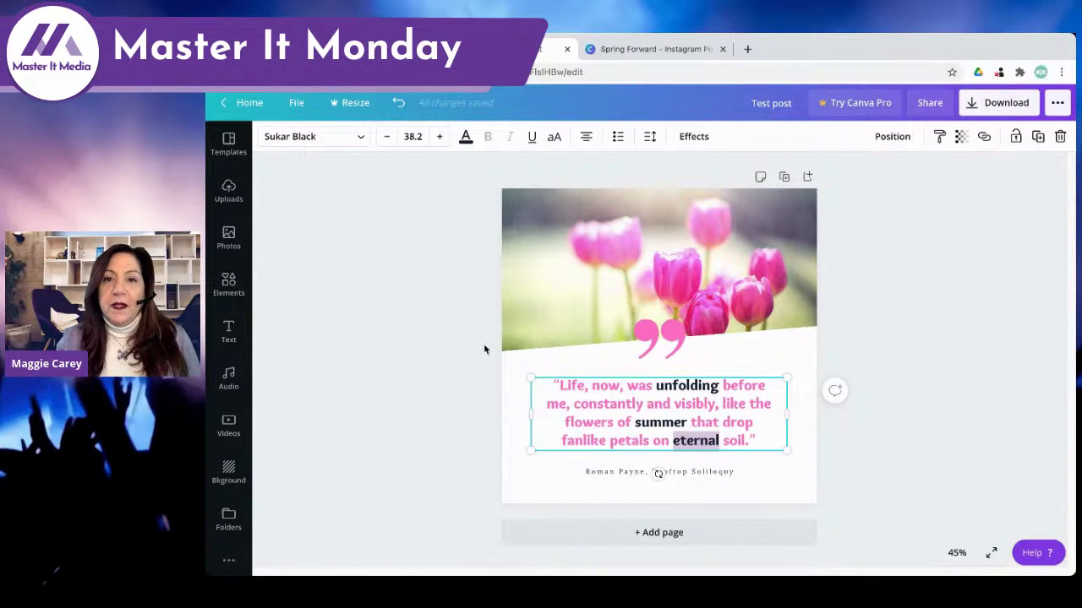
- Switch to the Spring Forward Instagram post and browse the font combinations available for its text
click(638, 49)
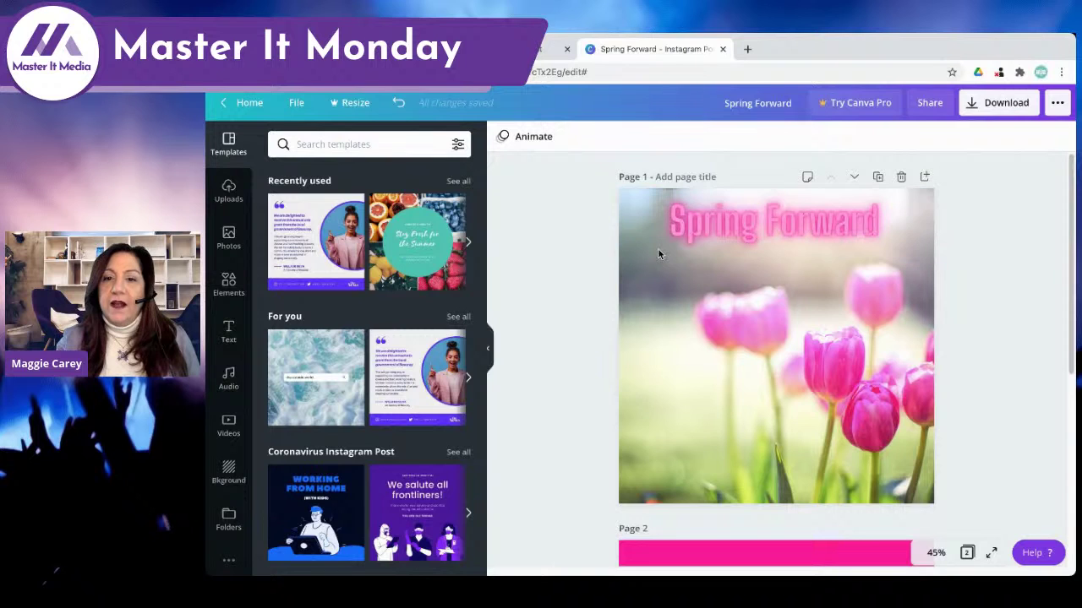
click(727, 219)
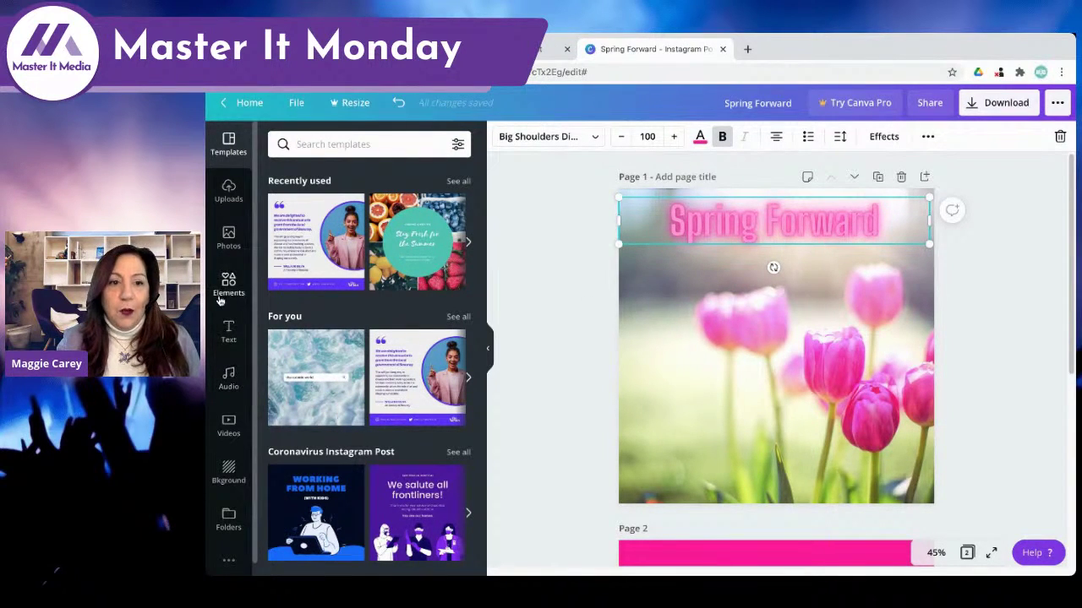
click(229, 333)
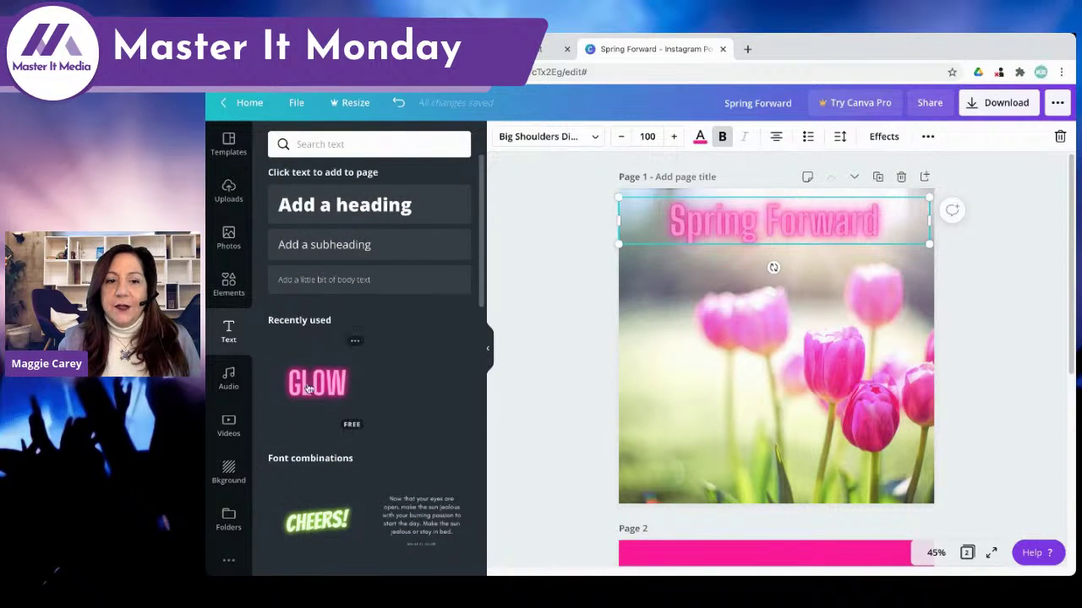
scroll(374, 353, down, 3)
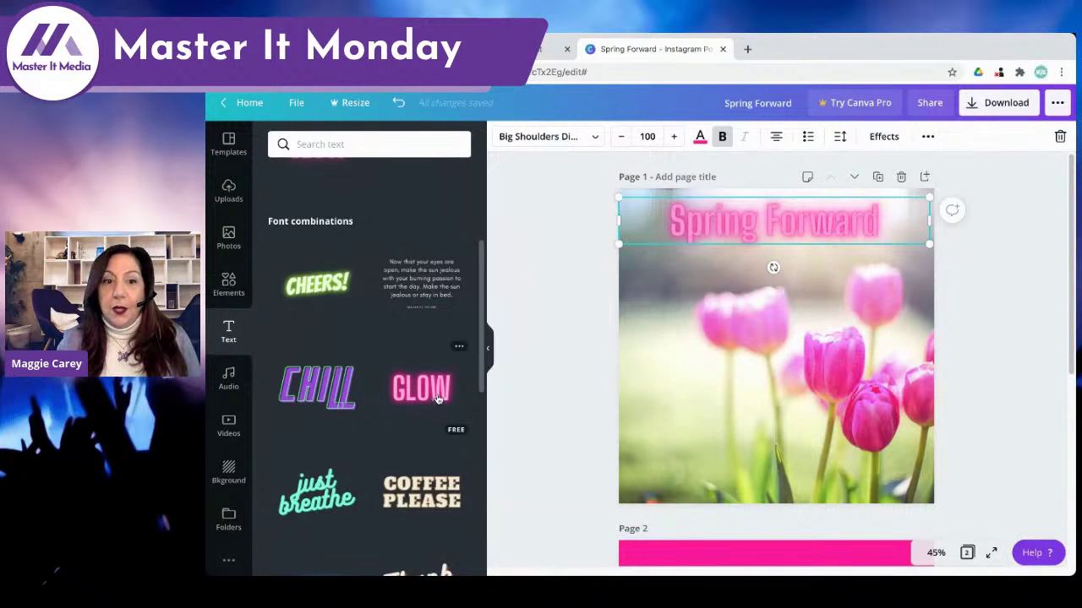
scroll(404, 344, down, 2)
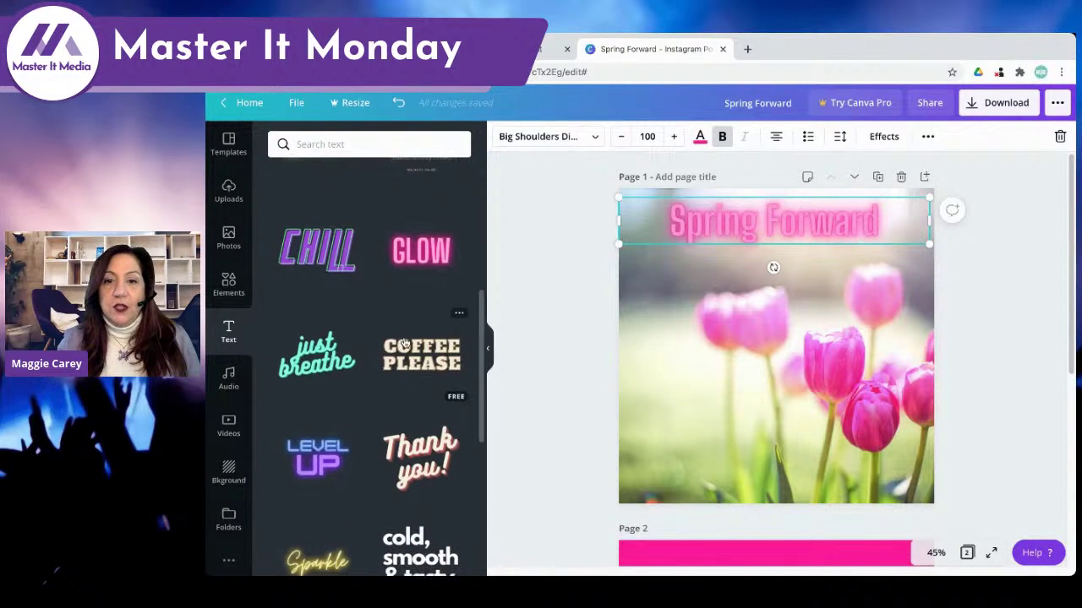
- Add the CHILL font combination below the page 1 title and set its text color to the document's hot pink
click(297, 267)
drag(775, 346, 764, 346)
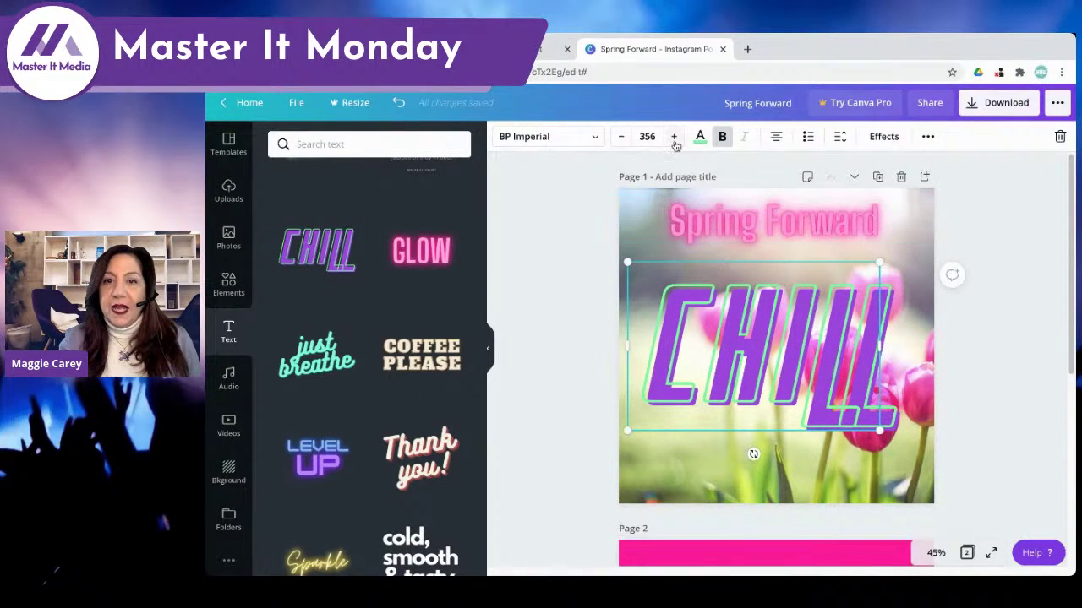
click(700, 142)
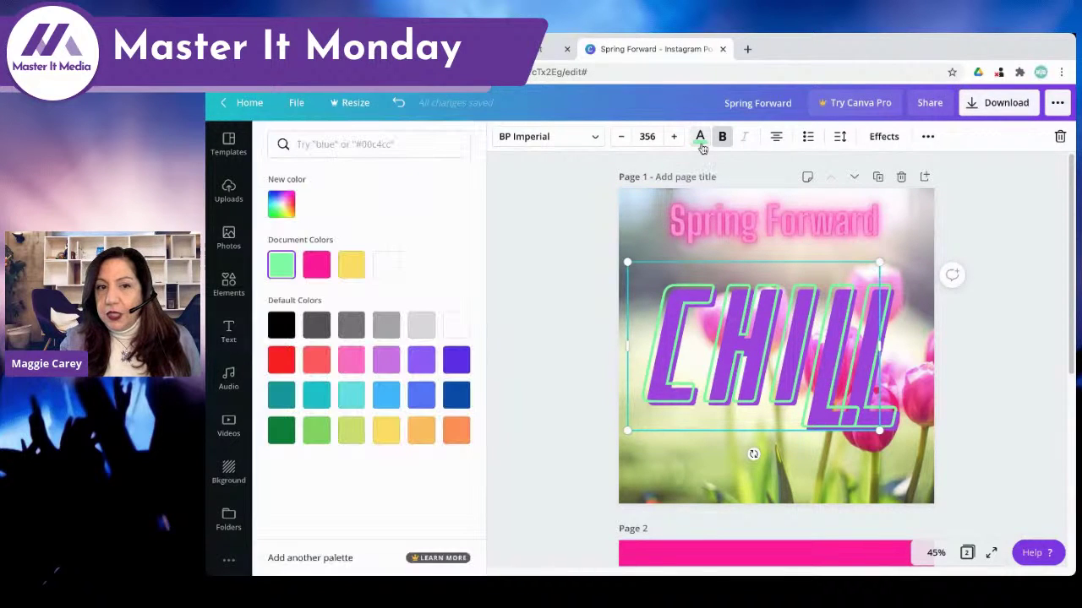
click(315, 265)
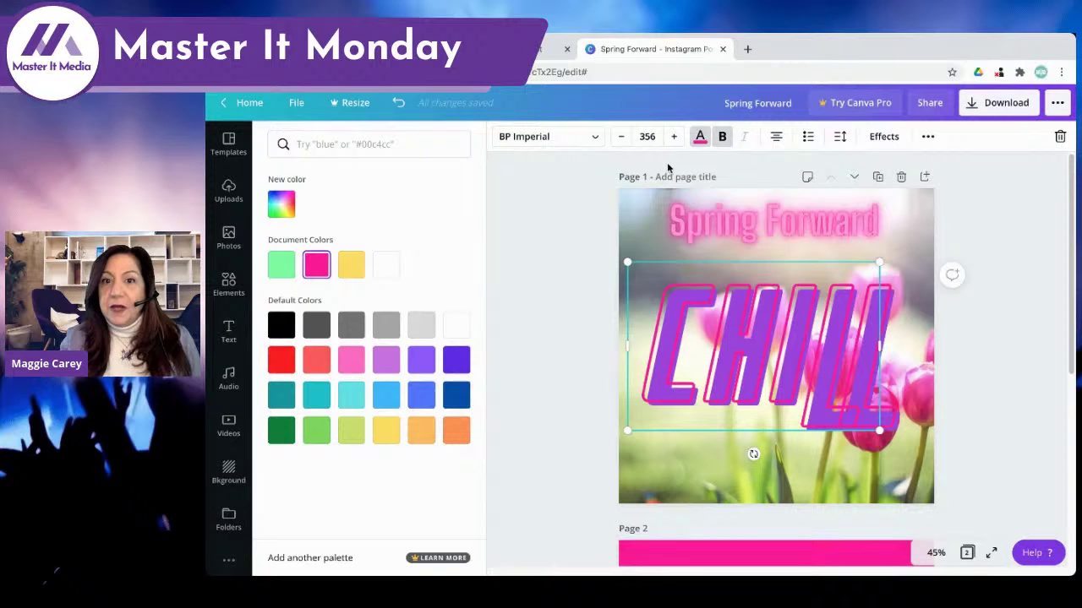
click(700, 136)
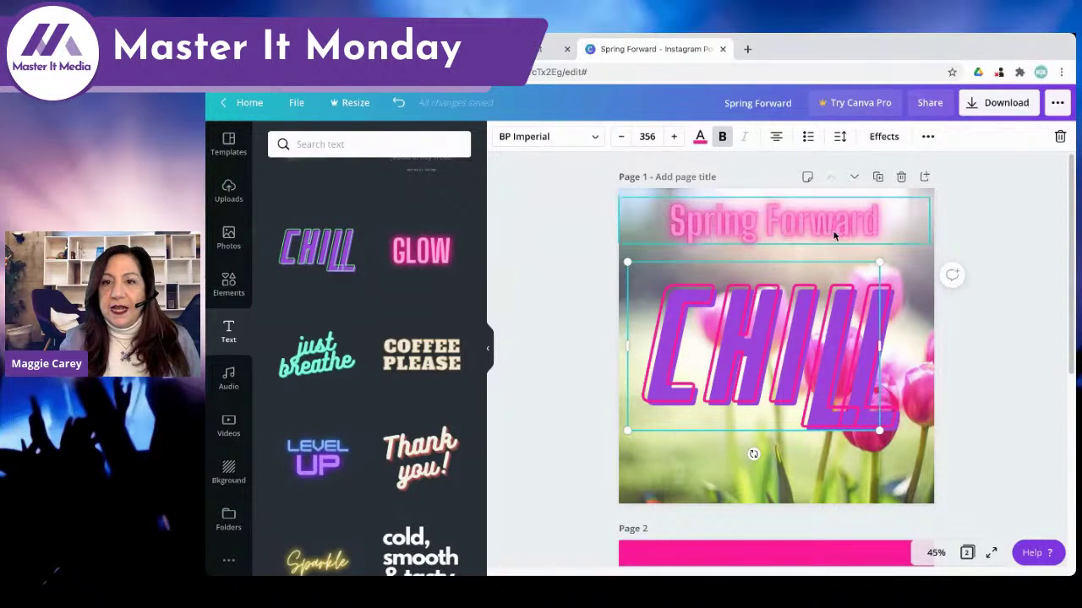
- Set the Splice effect color of the CHILL text to the document's yellow, and delete the text element
click(884, 137)
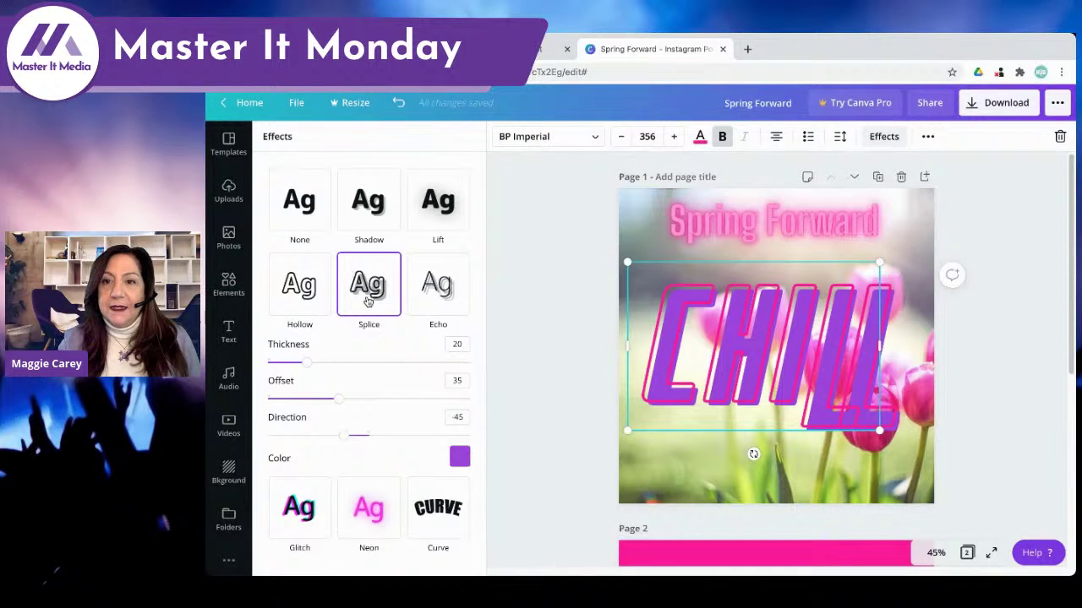
click(461, 458)
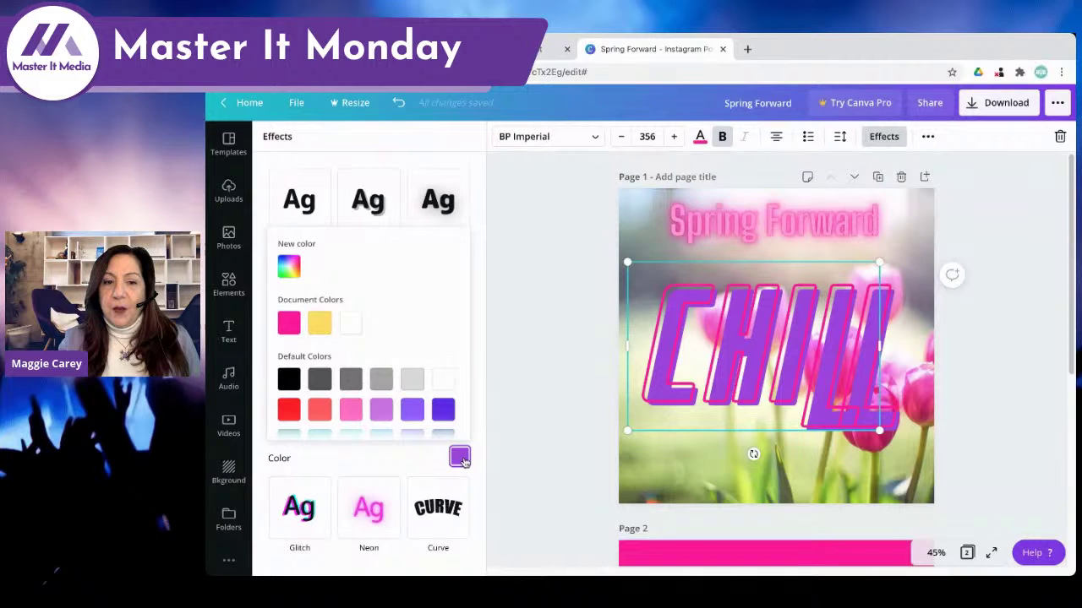
click(319, 323)
click(552, 432)
click(567, 420)
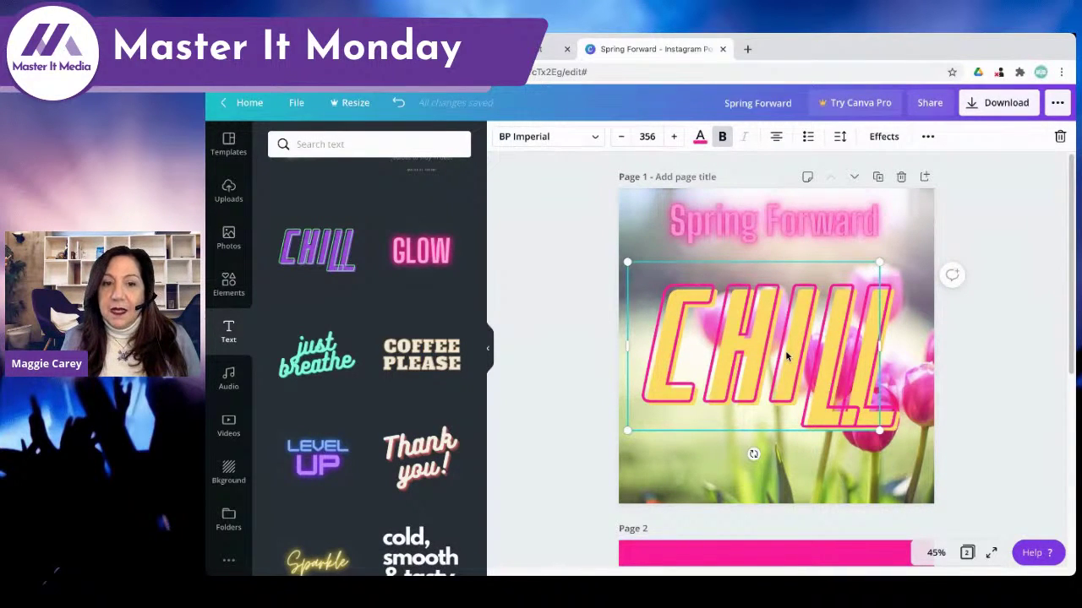
key(Delete)
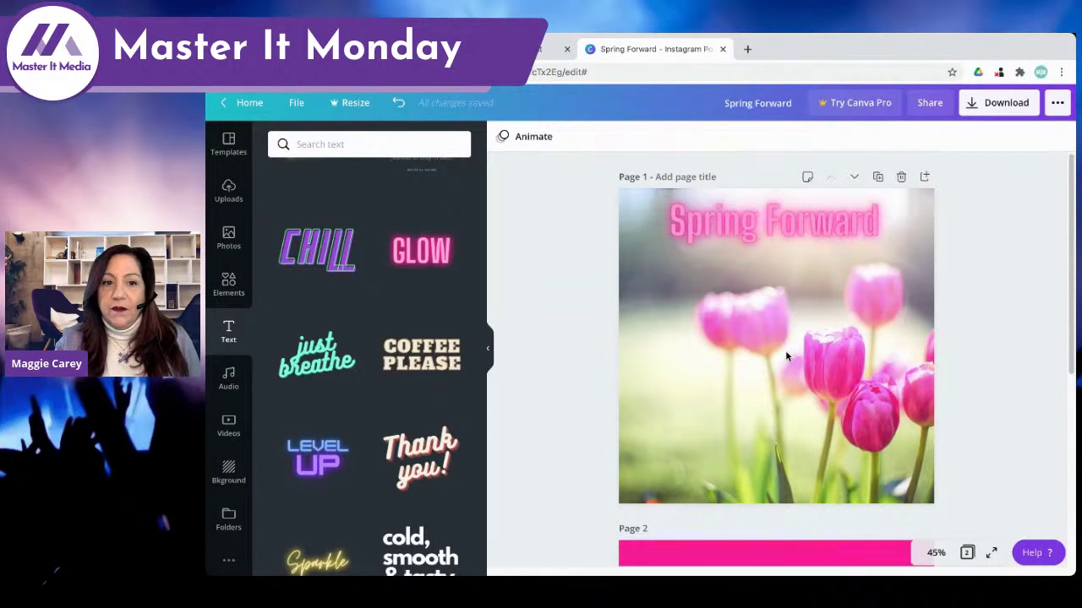
- Add the LEVEL UP font combination to page 1 and color the word "UP" with the document's hot pink
click(317, 456)
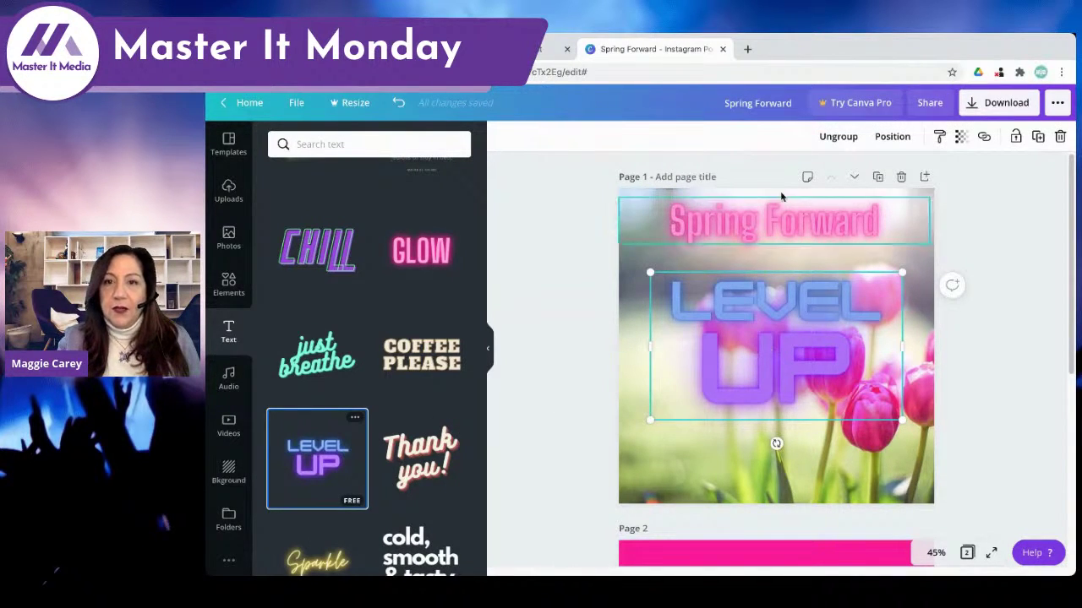
click(747, 382)
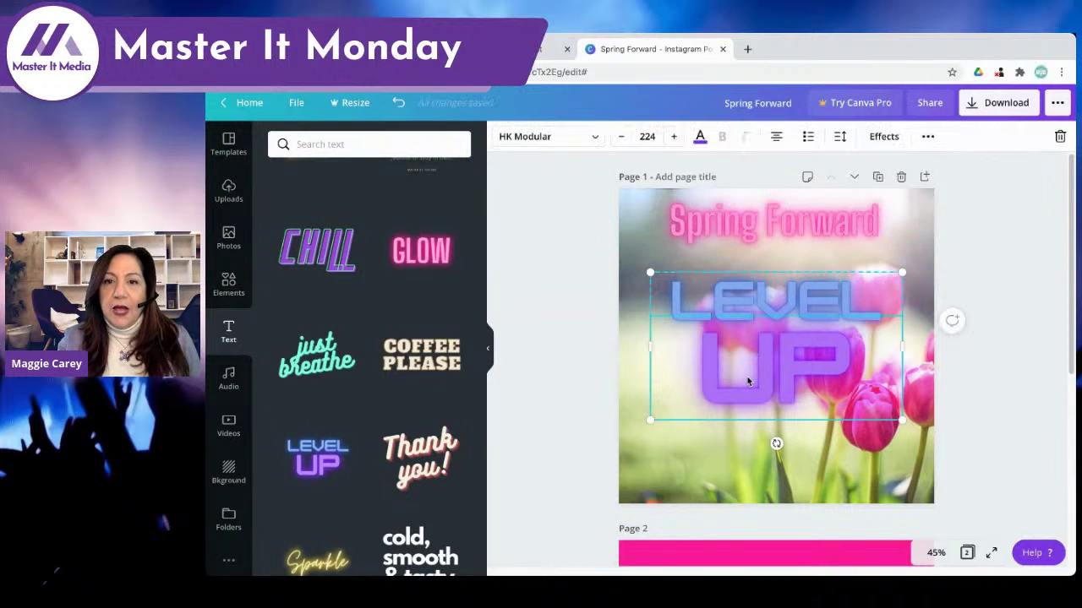
click(700, 136)
click(351, 265)
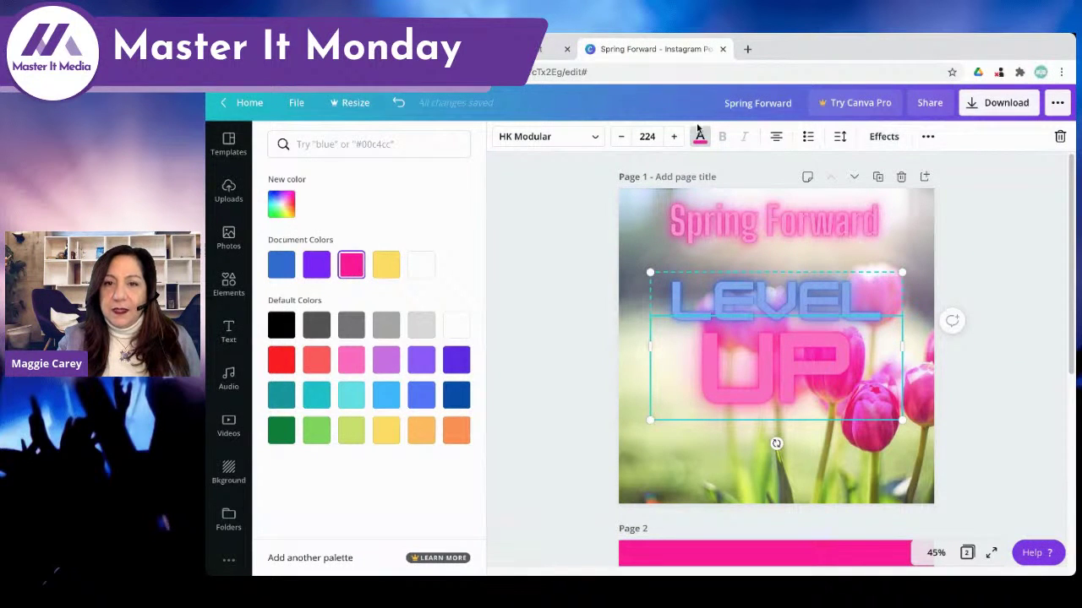
- Examine the effect settings of the separate words "UP" and "LEVEL" in the LEVEL UP text
click(886, 138)
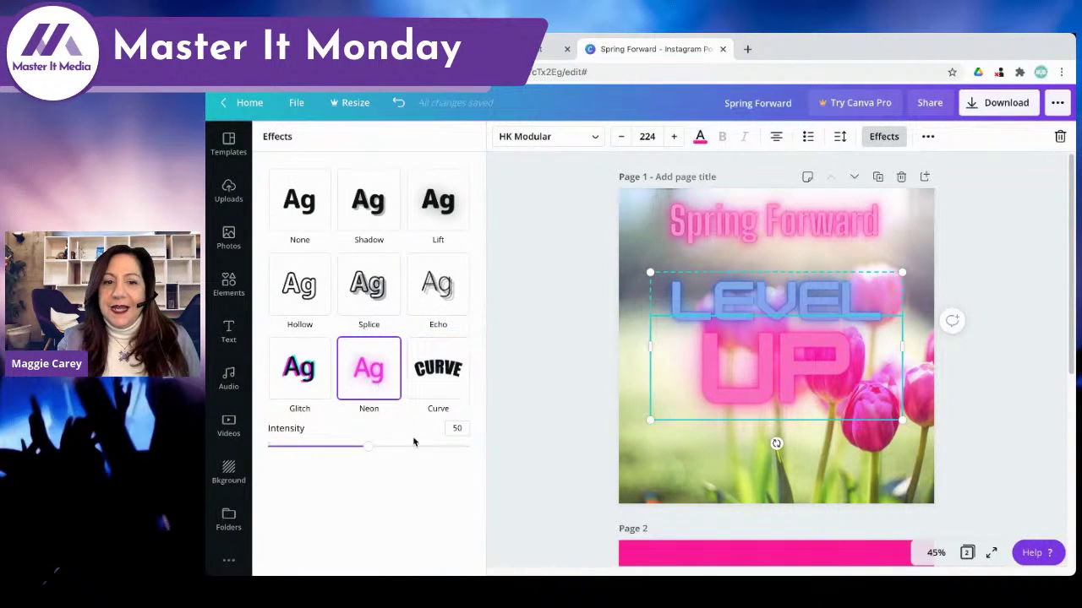
click(725, 306)
double_click(723, 294)
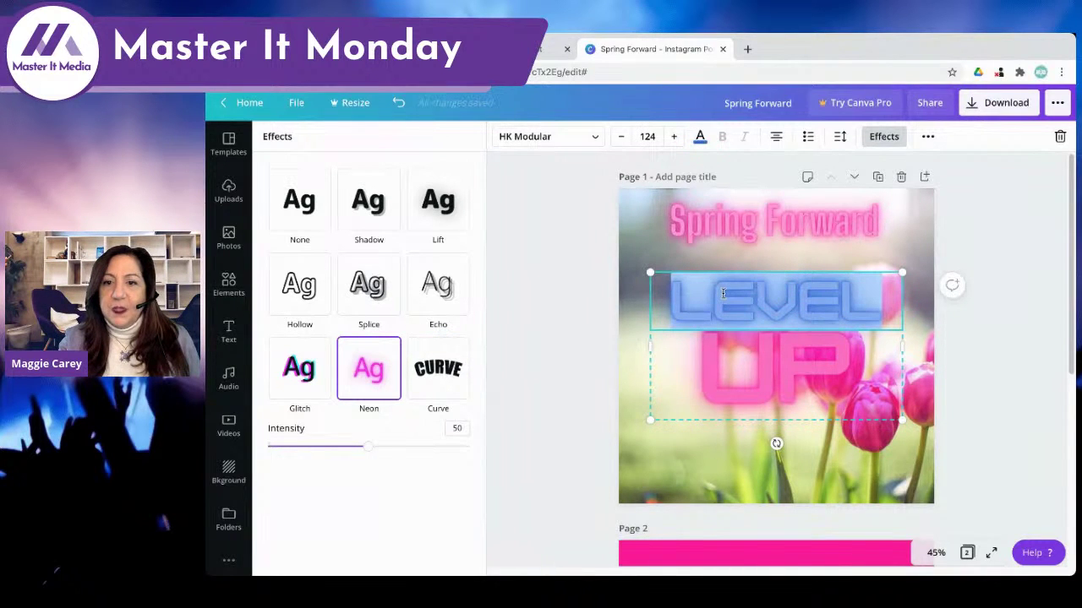
click(746, 363)
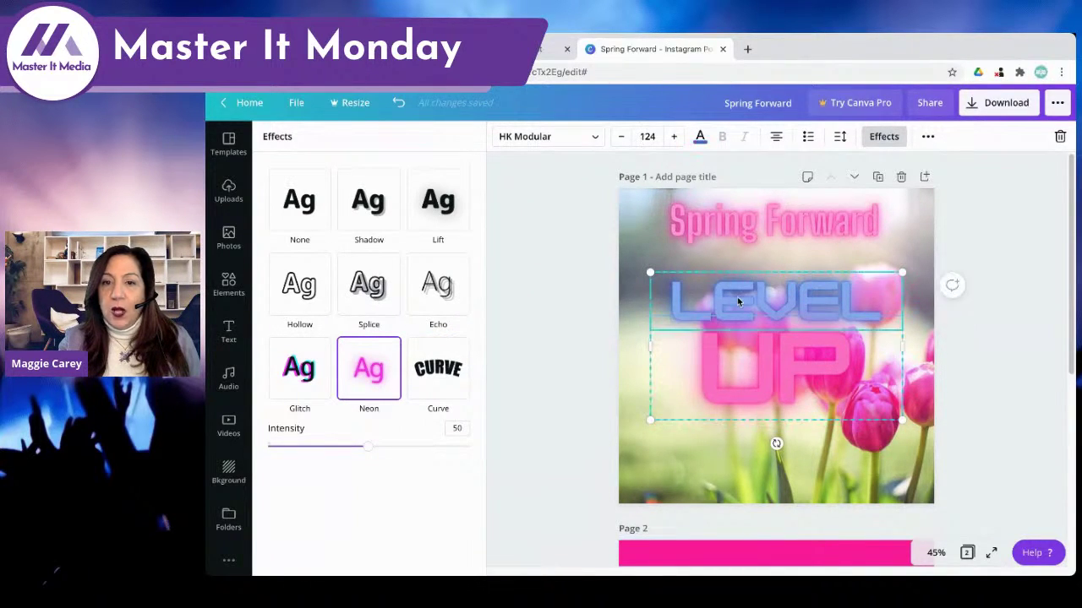
click(752, 361)
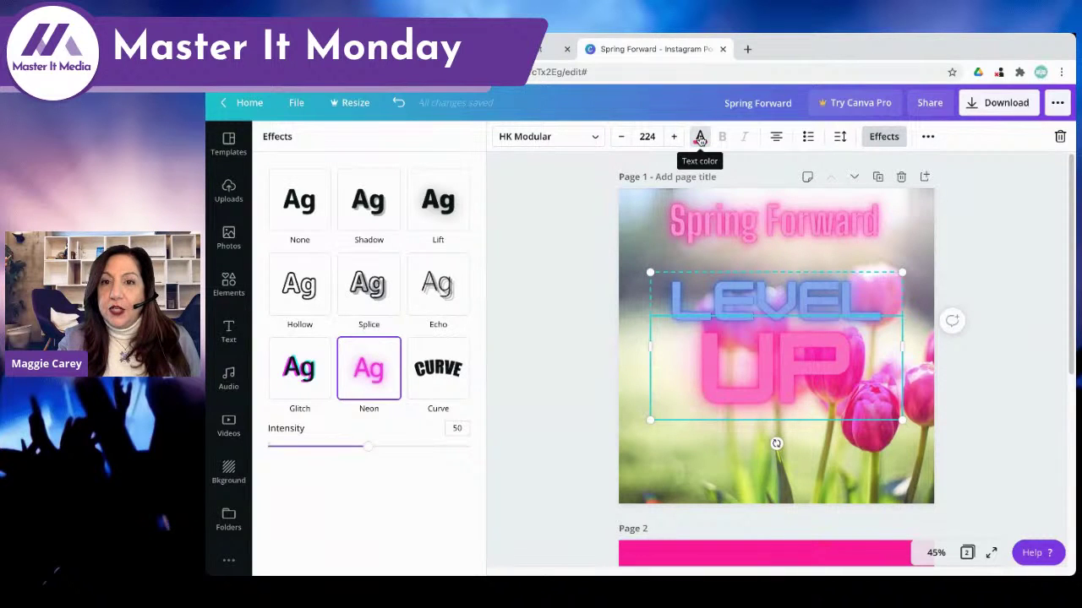
- Try the document's hot pink on the word "LEVEL" and settle on the default light green
click(777, 303)
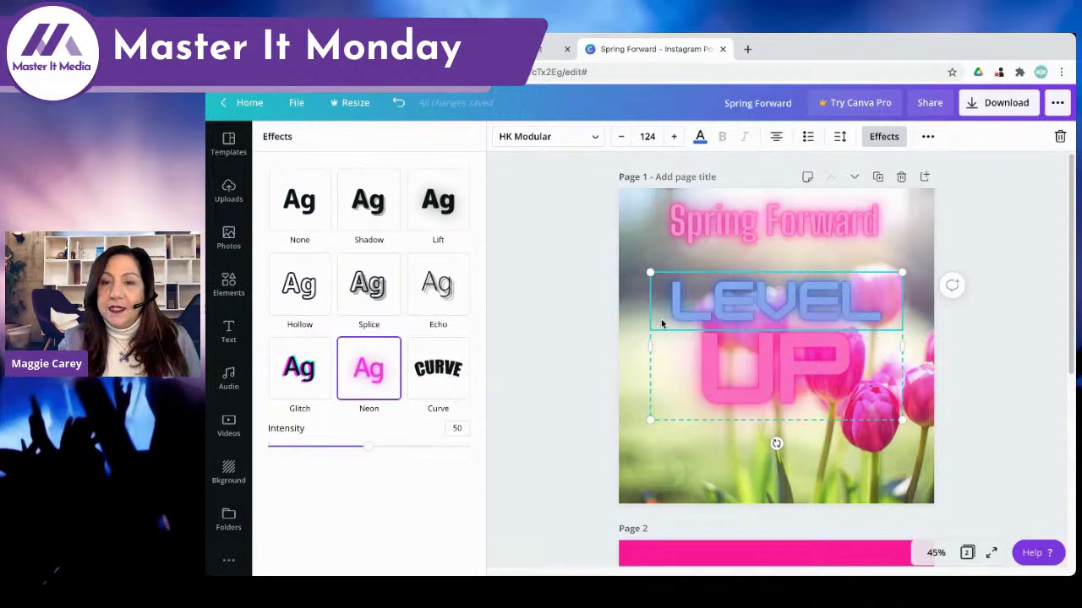
click(701, 139)
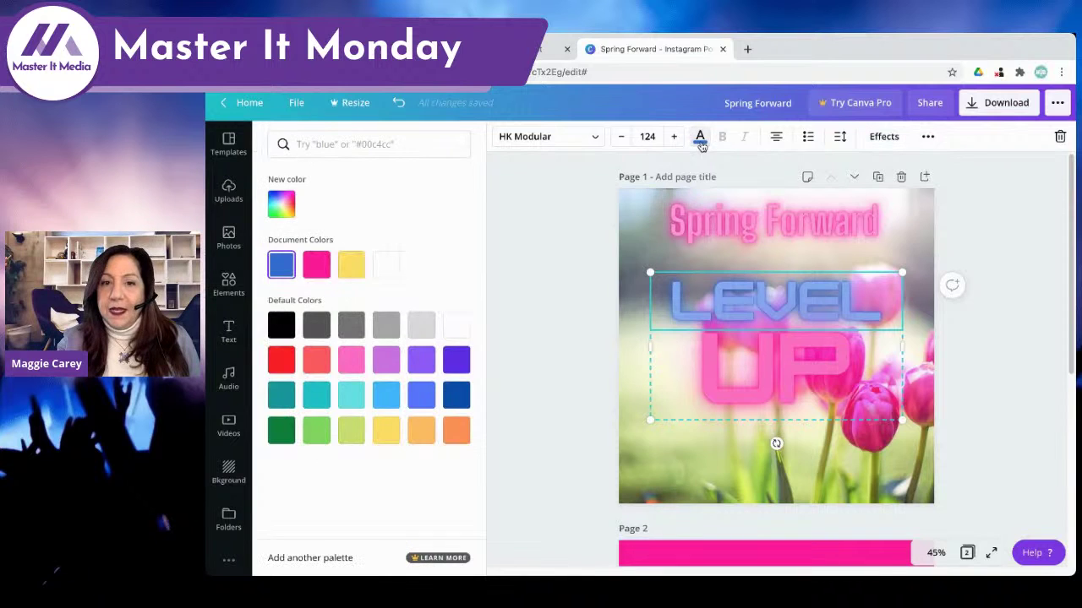
click(313, 268)
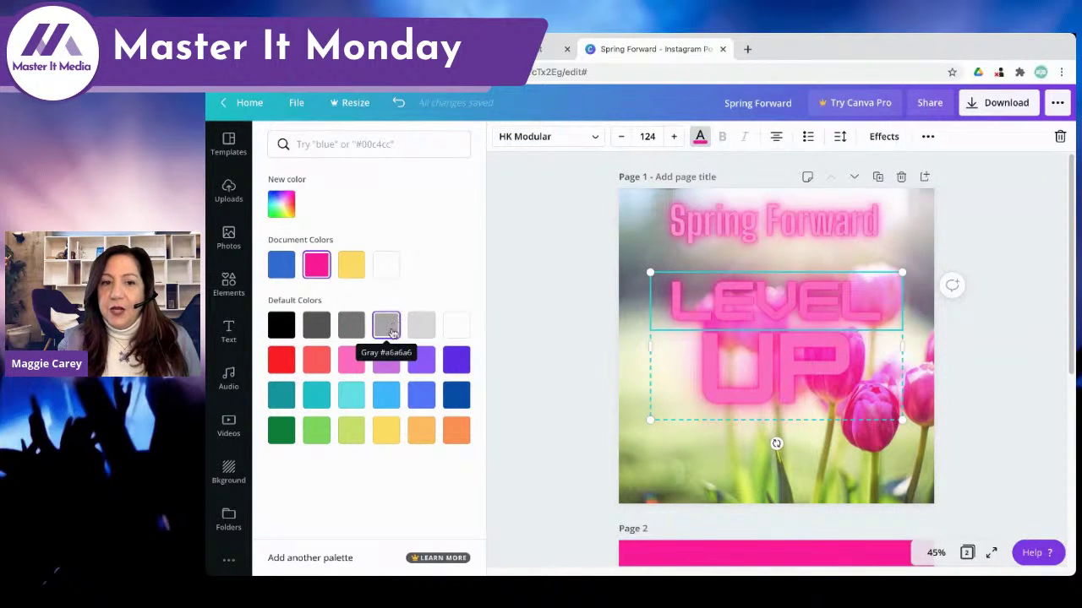
click(316, 431)
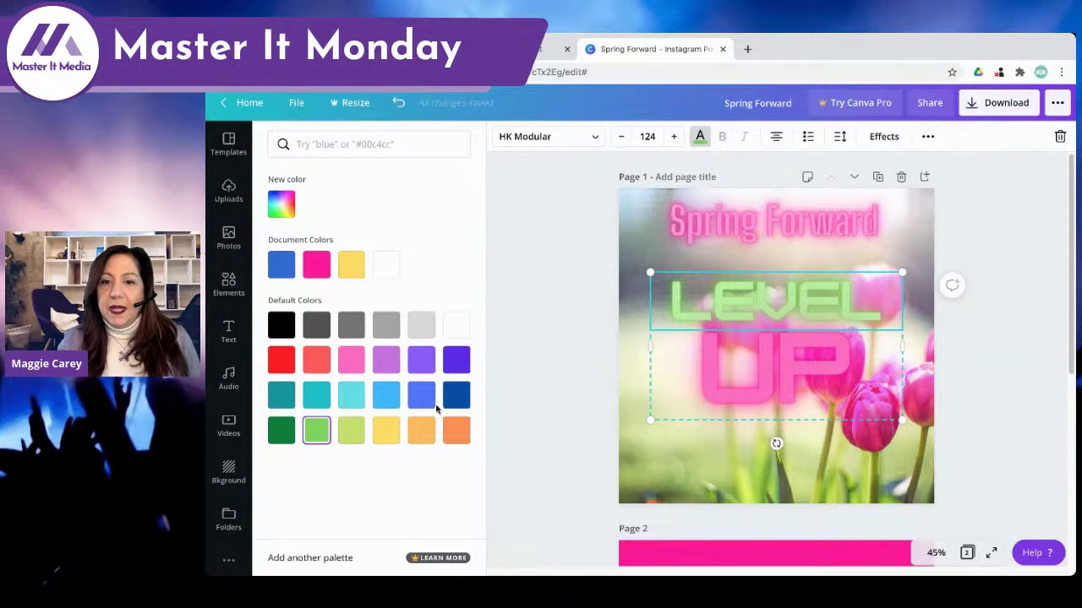
- Recolor the word "UP" in the LEVEL UP text with the default light orange
click(745, 365)
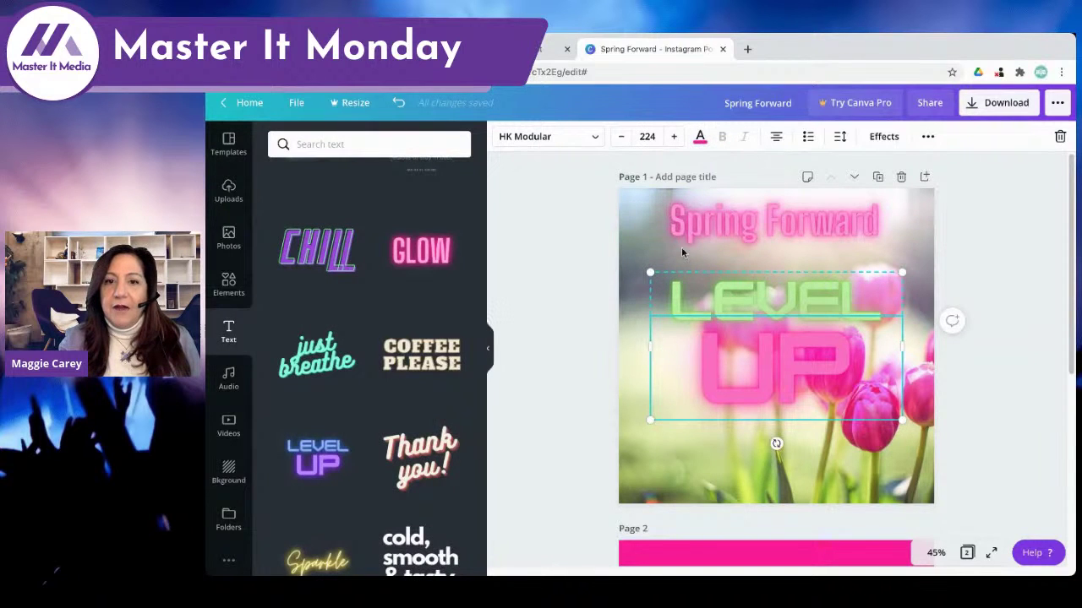
click(700, 138)
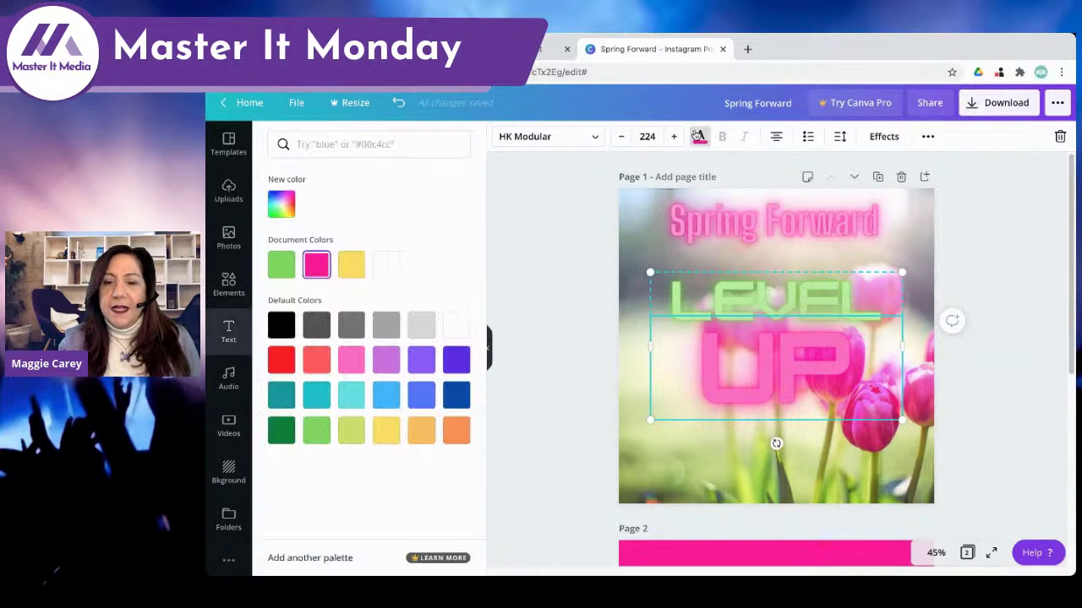
click(316, 433)
click(421, 430)
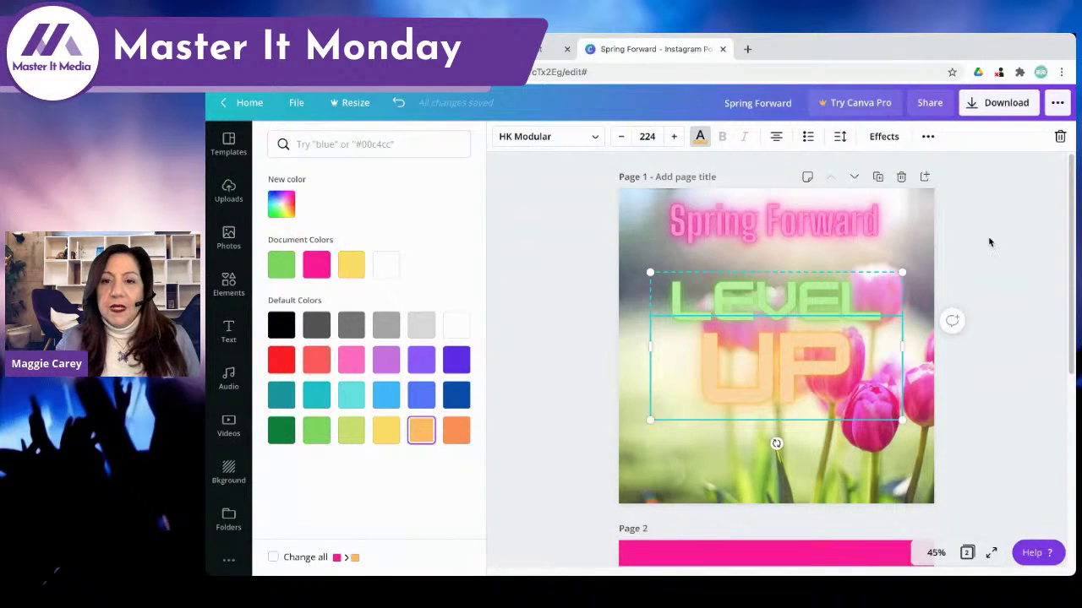
key(Escape)
- Move the yellow "Spring Forward" text on page 2 slightly downward
scroll(983, 241, down, 4)
scroll(982, 235, down, 3)
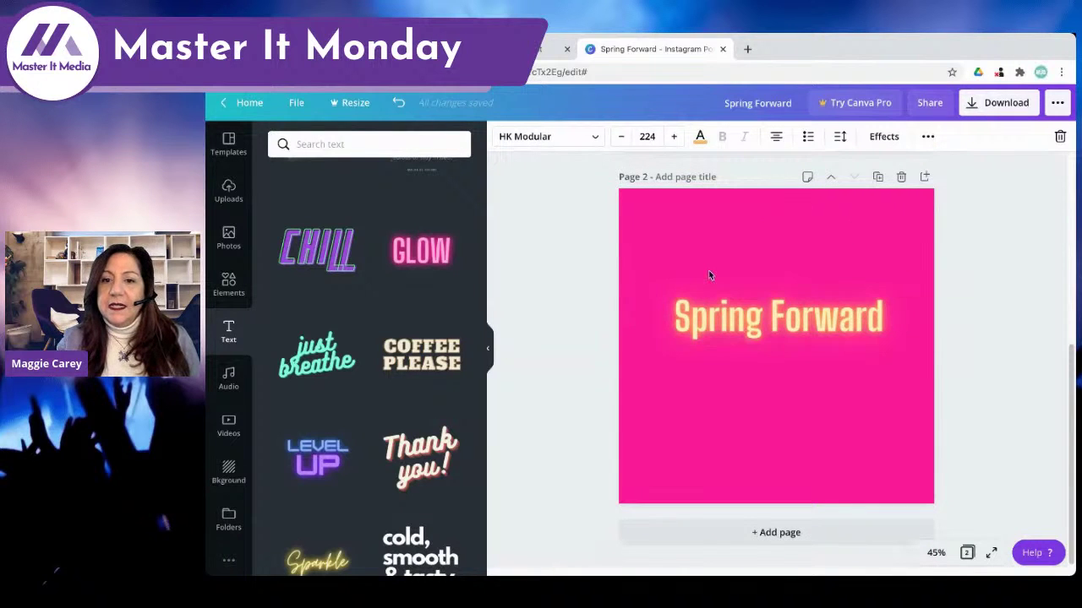
click(732, 332)
drag(732, 332, 732, 342)
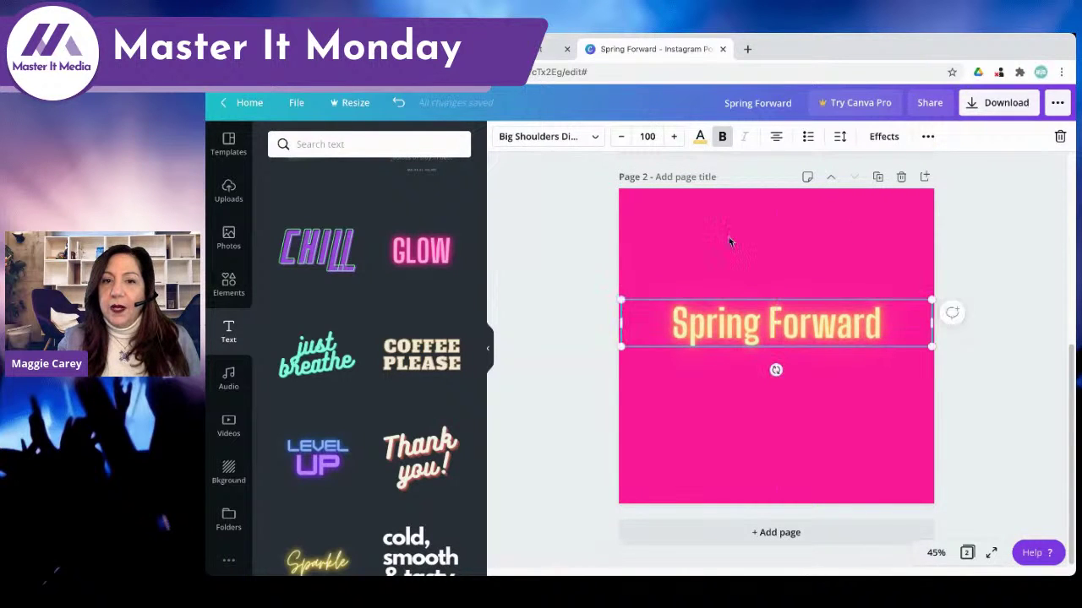
- Remove the pink background color from page 2 and select the "Spring Forward" text
click(727, 237)
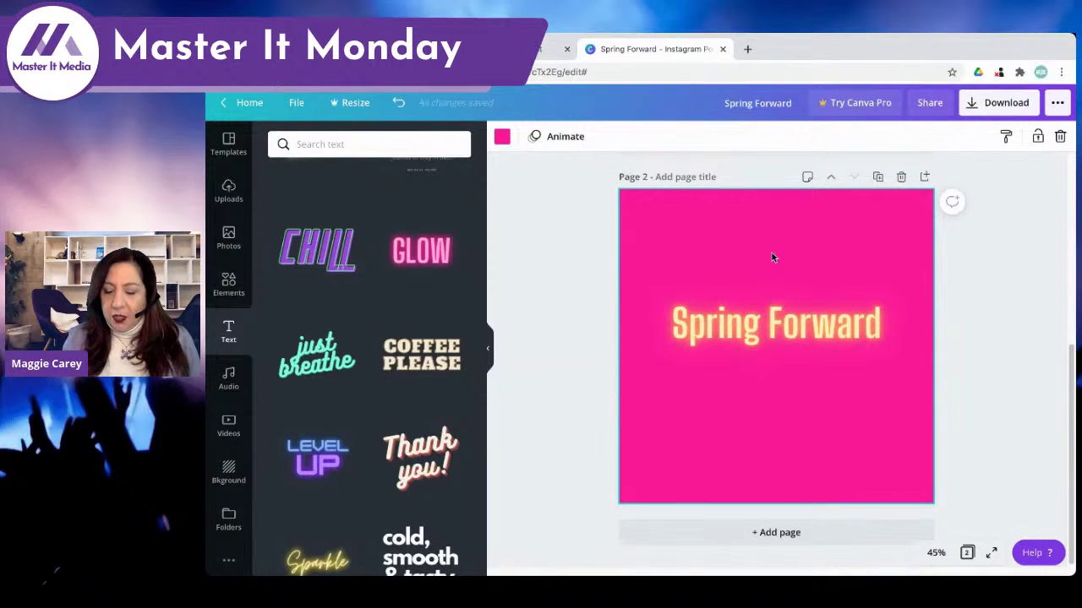
key(Delete)
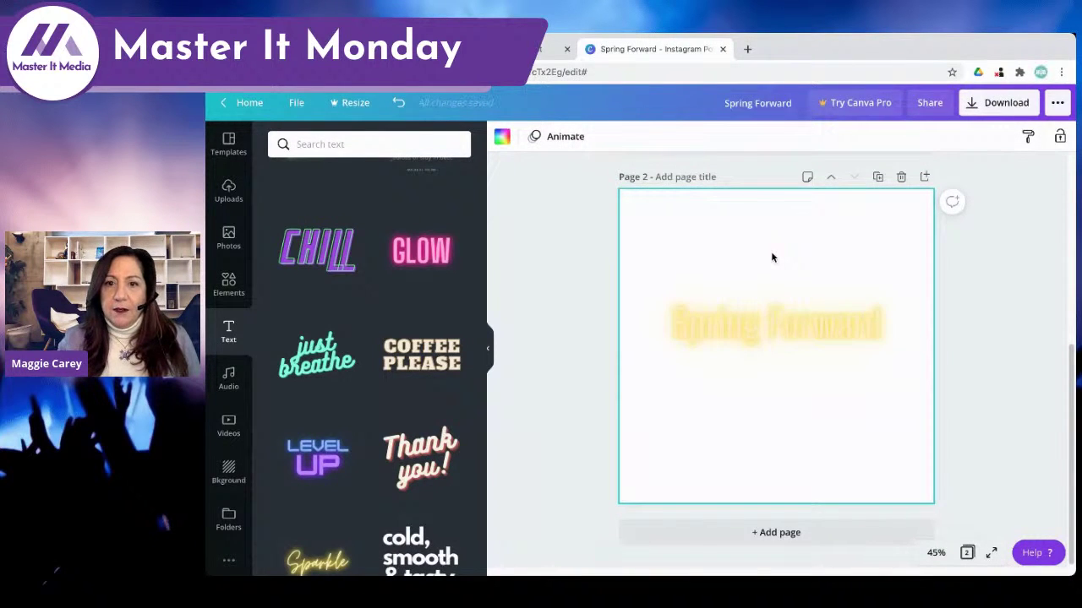
click(786, 335)
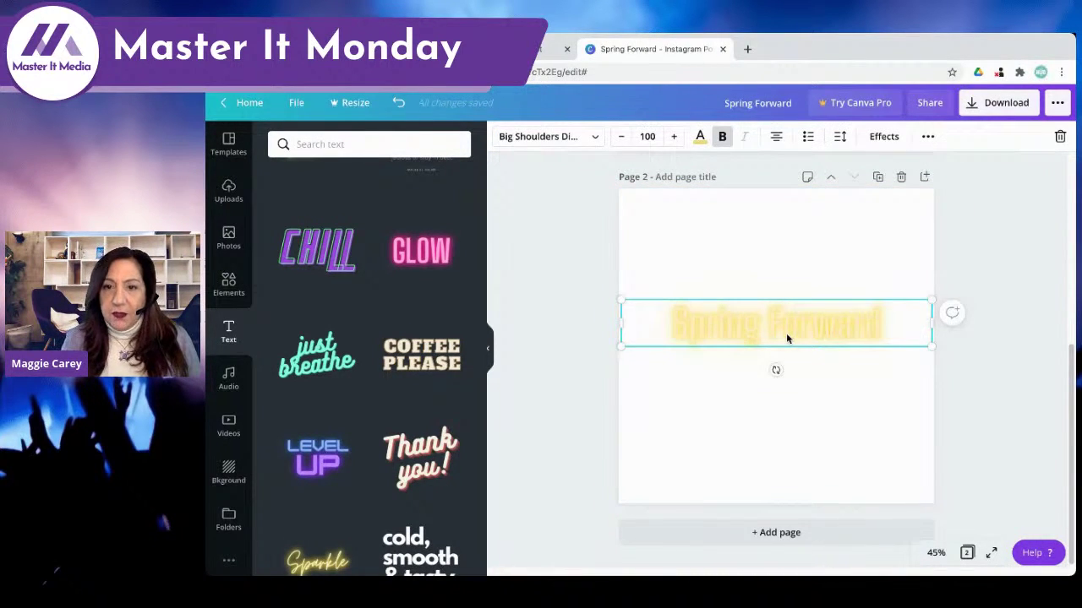
- Delete the yellow "Spring Forward" text from page 2 and both words of the "LEVEL UP" text from page 1
key(Delete)
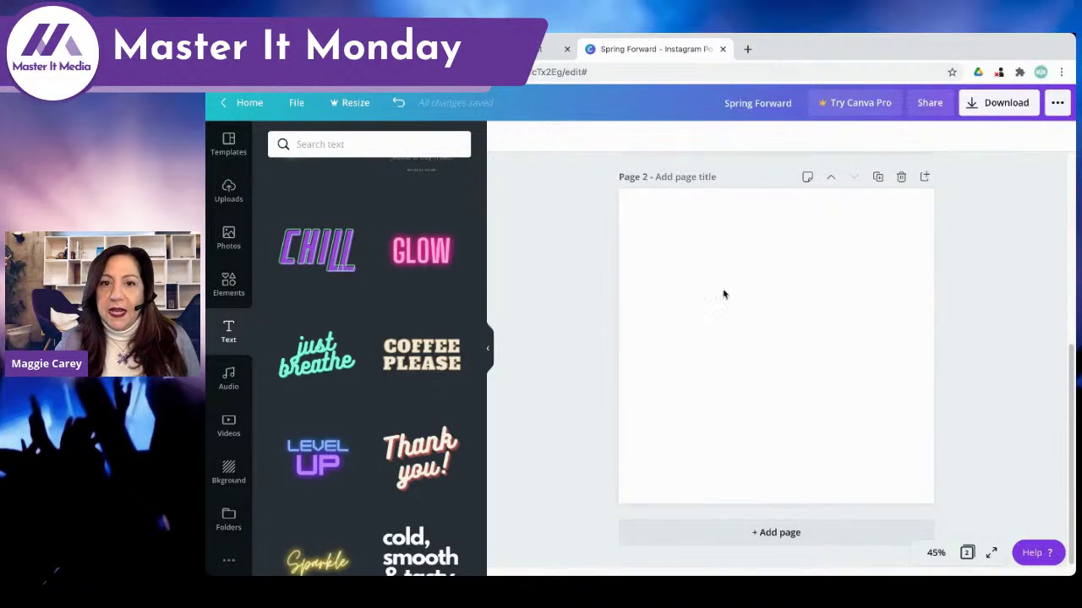
scroll(695, 274, up, 5)
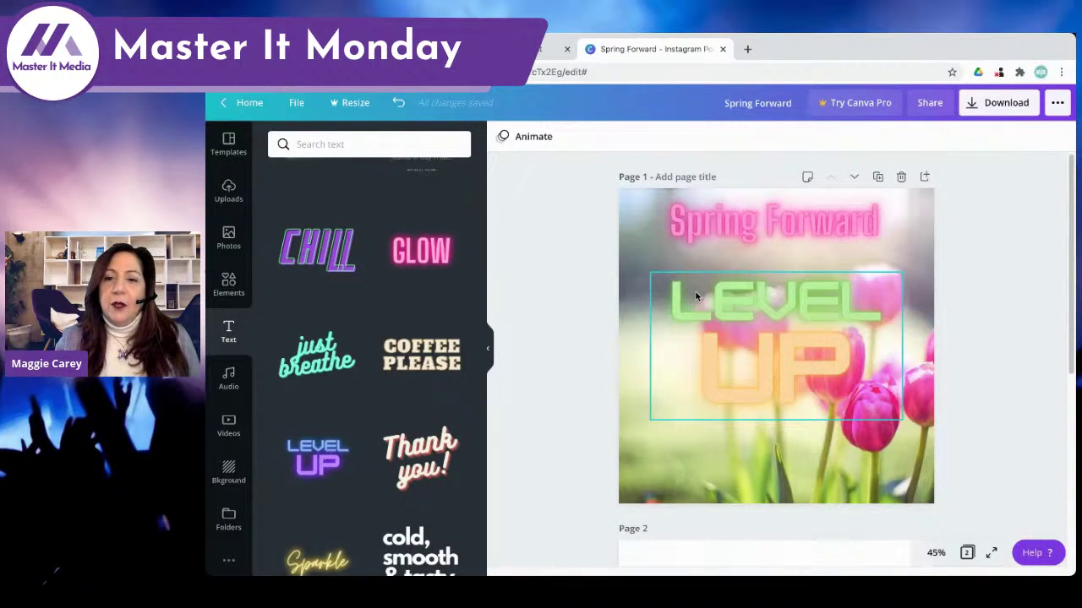
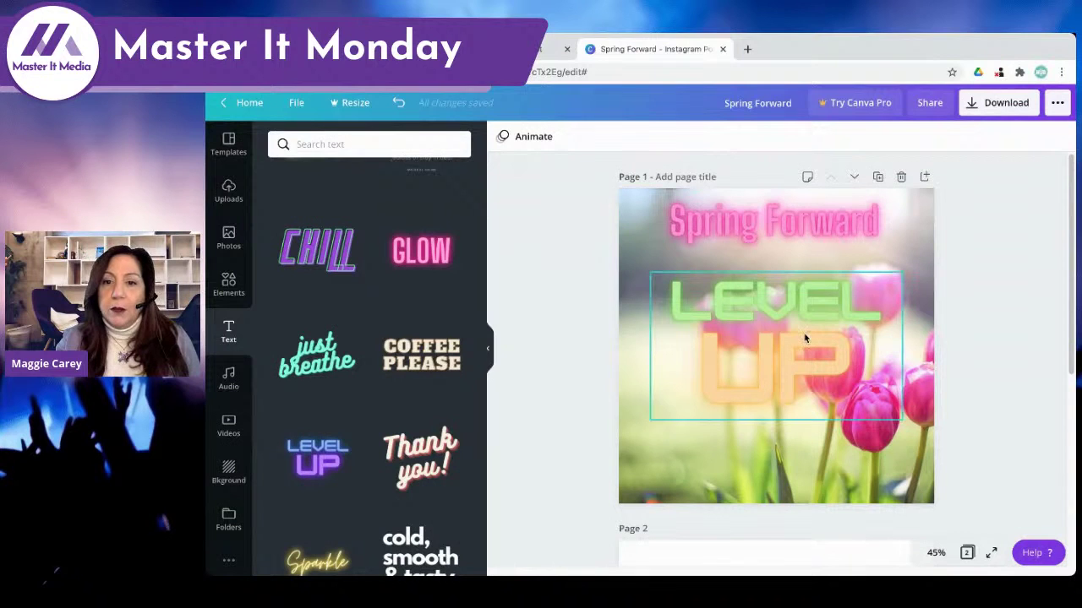
key(Delete)
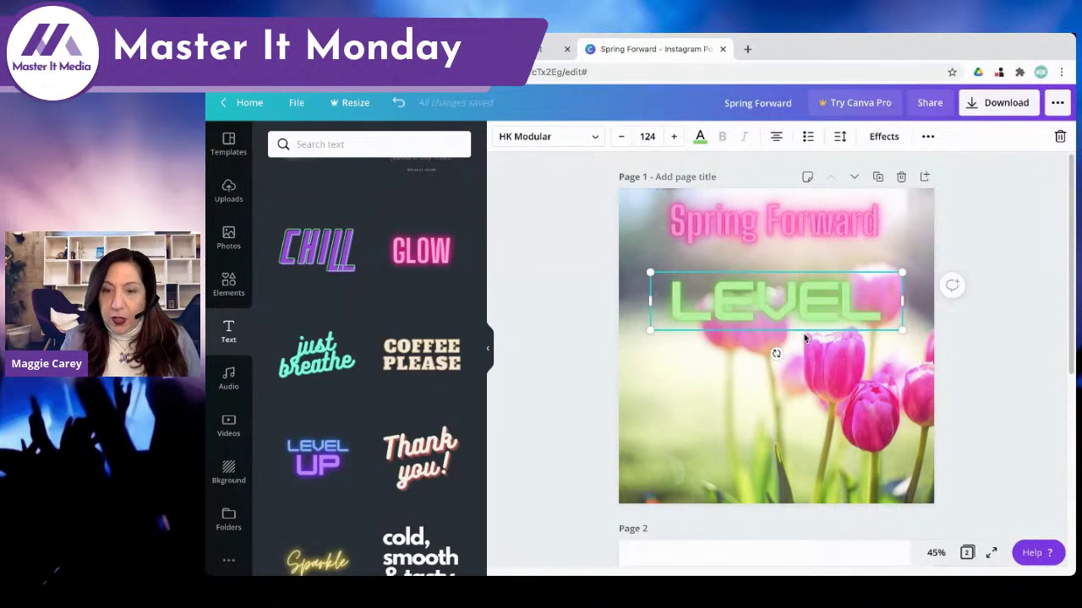
key(Delete)
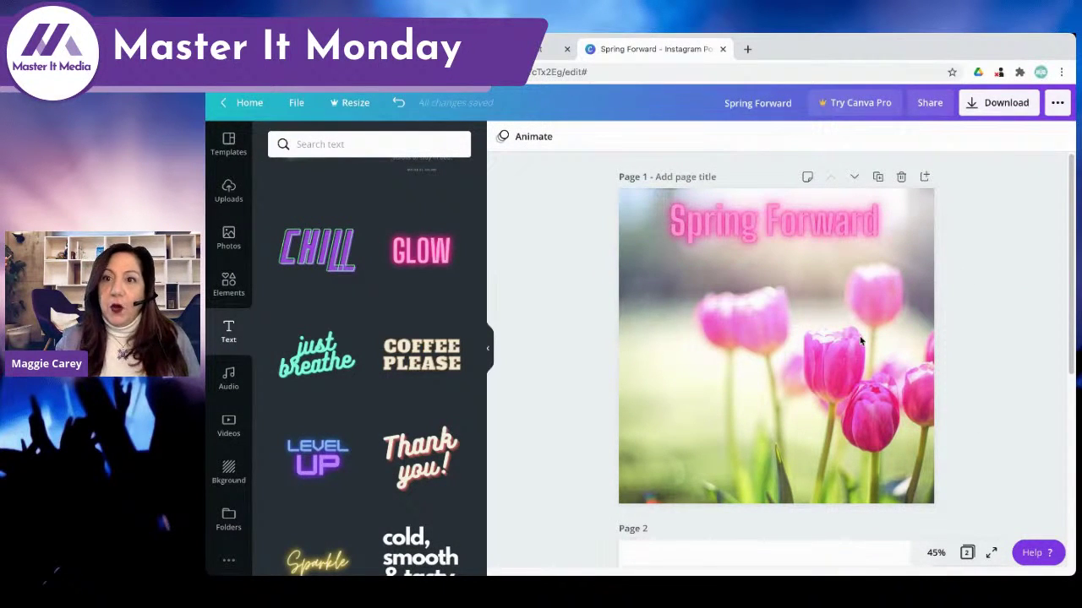
- Set the background of the blank page 2 to the document's hot pink
scroll(861, 341, down, 5)
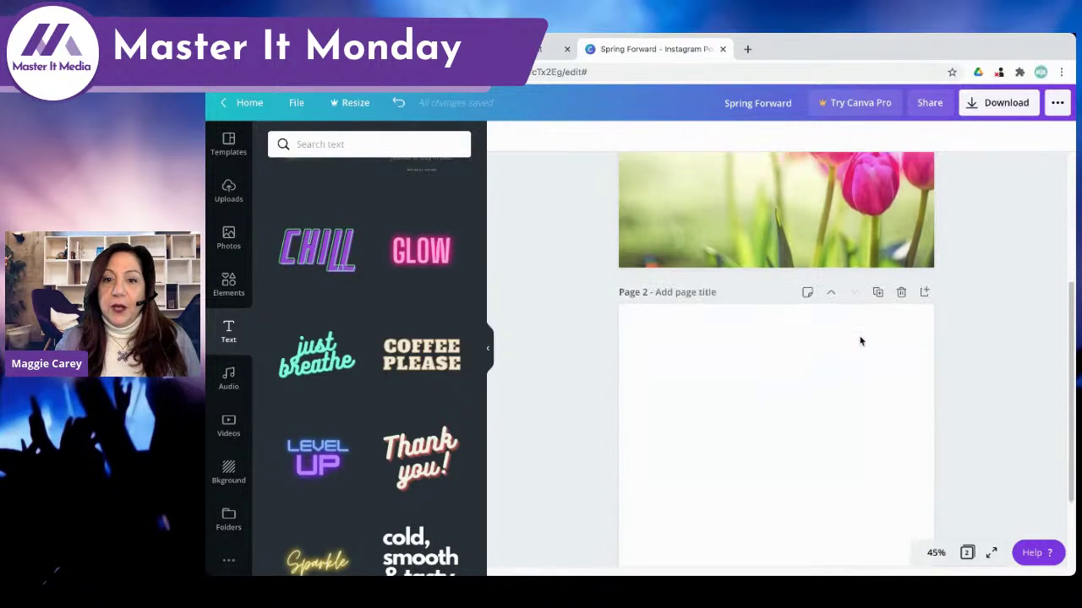
click(854, 342)
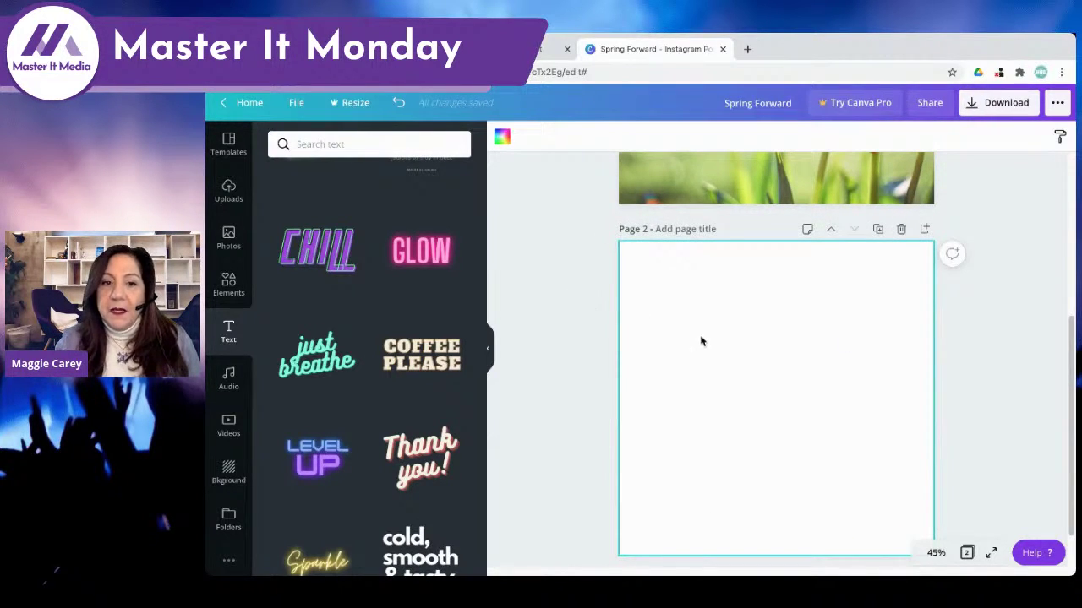
scroll(701, 340, up, 4)
scroll(700, 340, down, 2)
scroll(700, 341, down, 3)
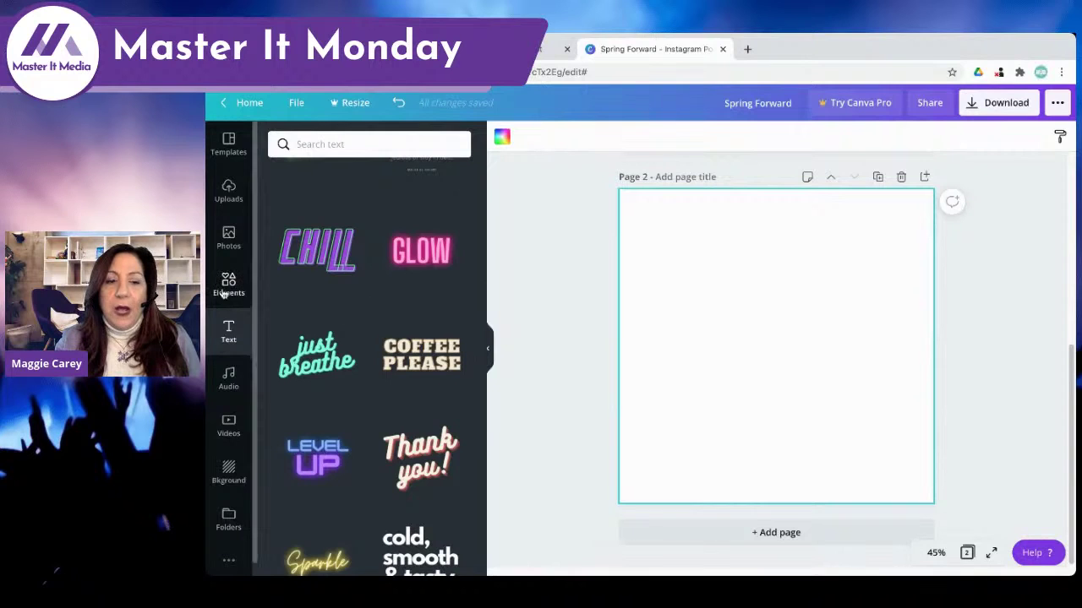
click(501, 137)
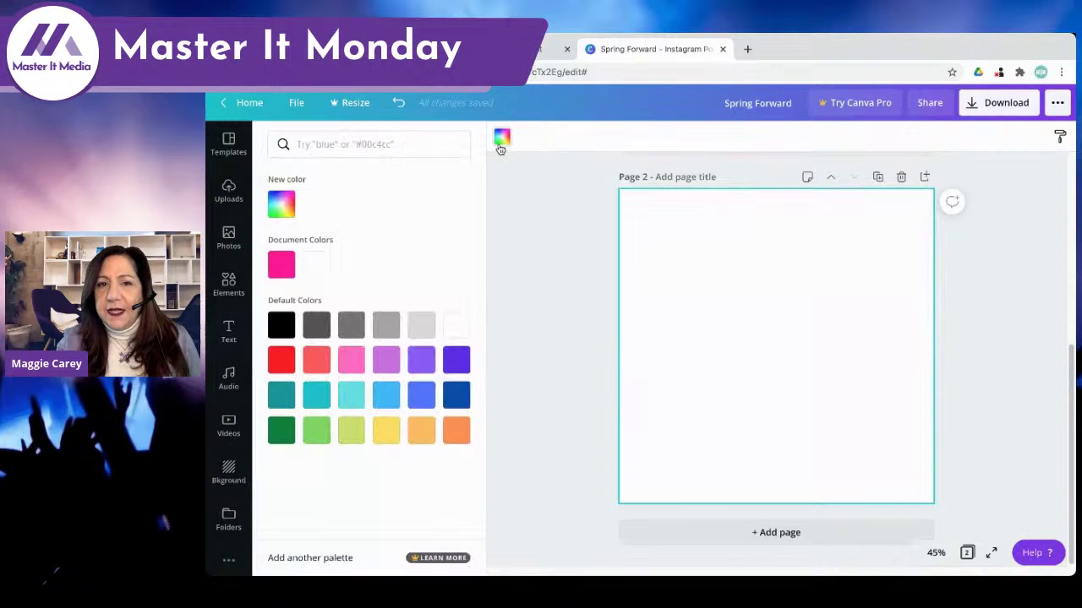
click(282, 266)
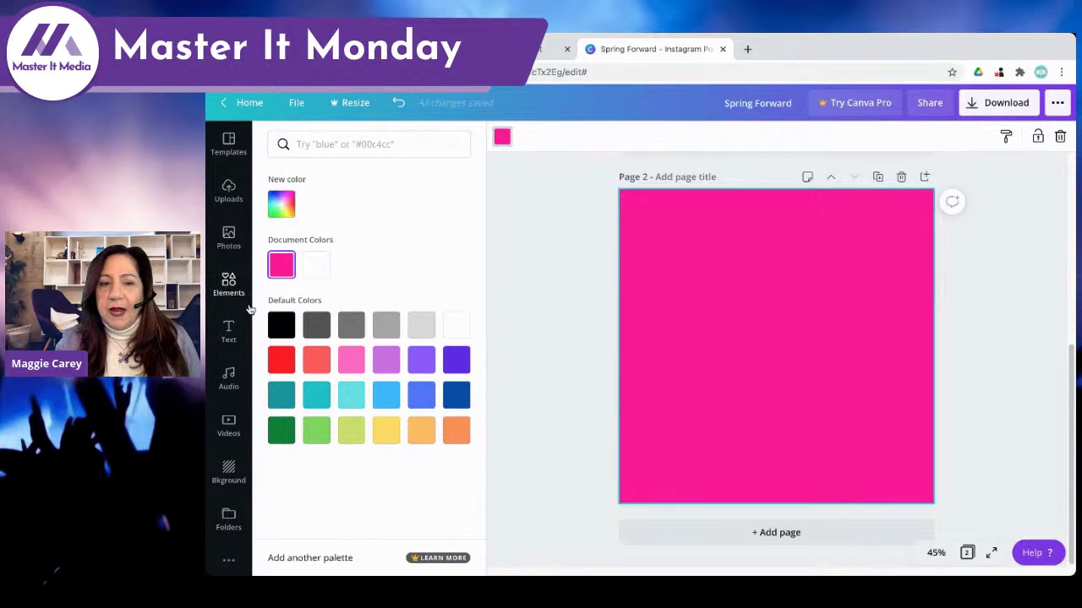
- Try the "Thank you!" font combination on page 2 and replace it with the yellow "enjoy" one
click(229, 332)
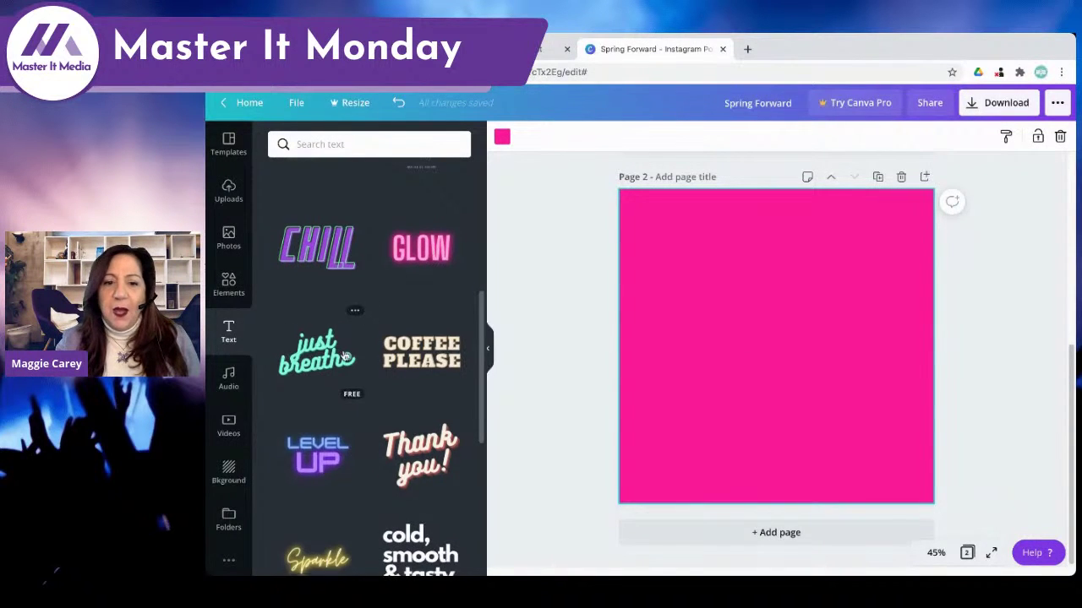
scroll(345, 356, down, 3)
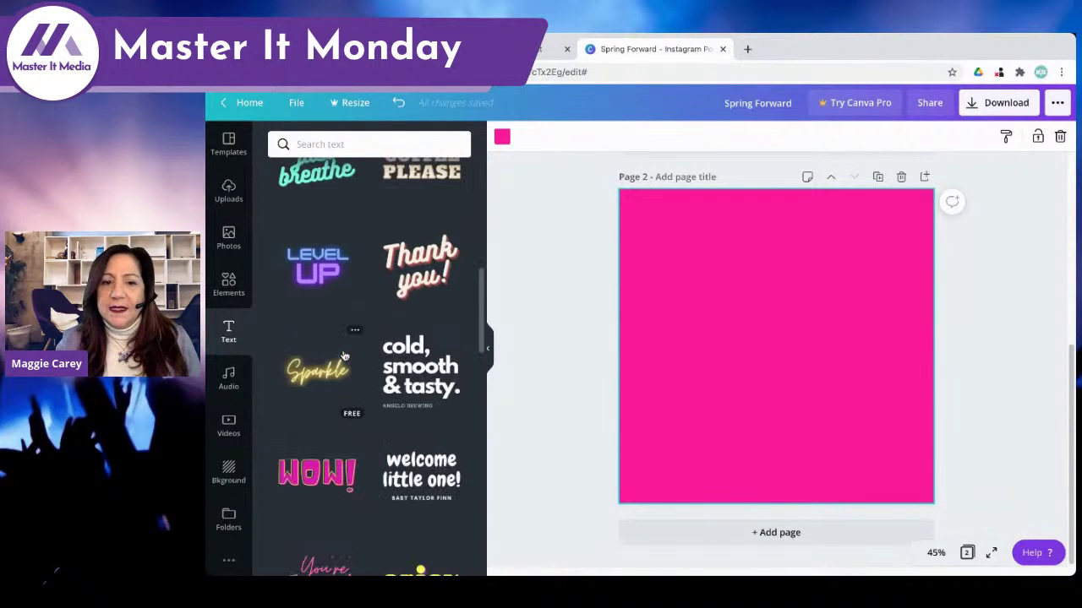
click(431, 279)
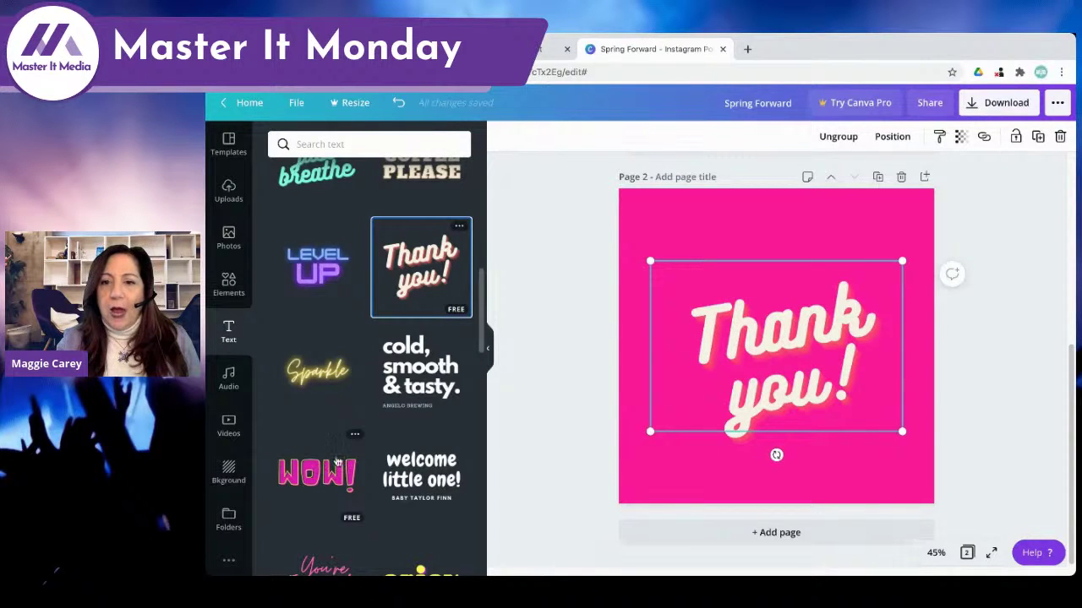
key(Delete)
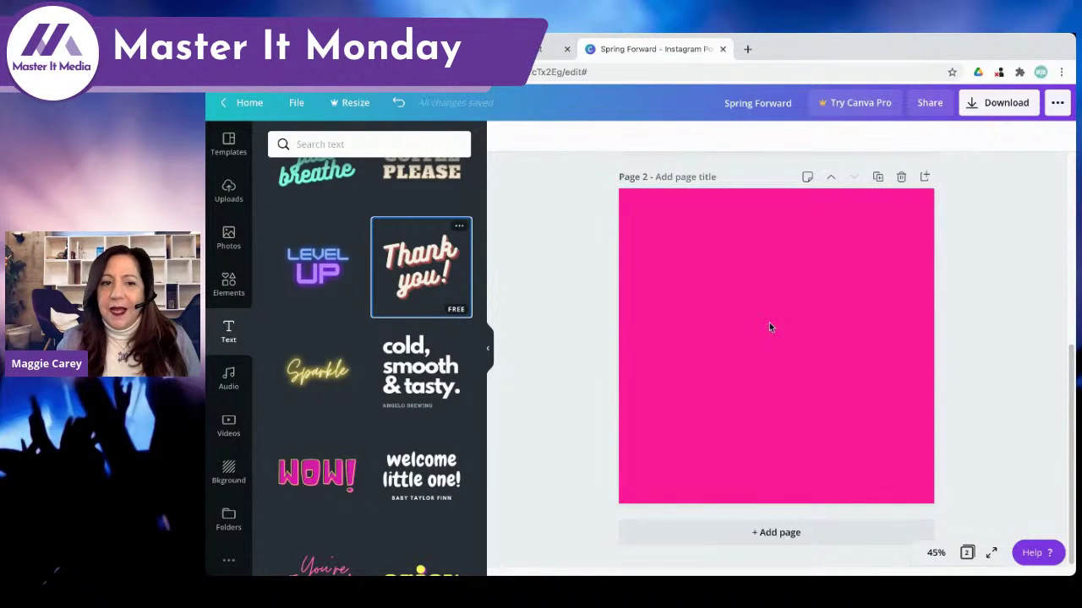
scroll(403, 436, down, 3)
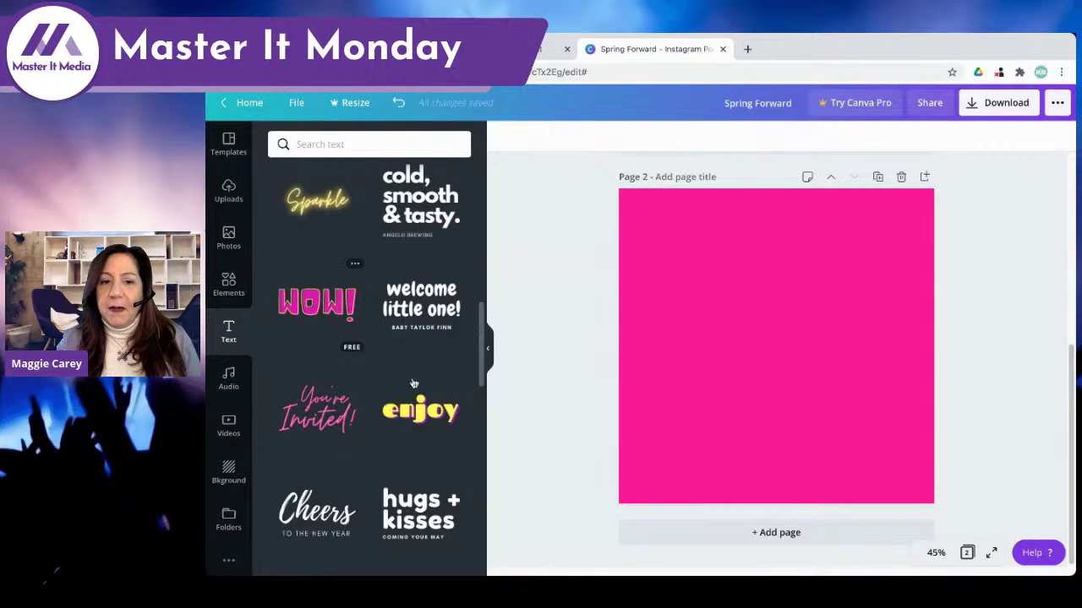
click(426, 421)
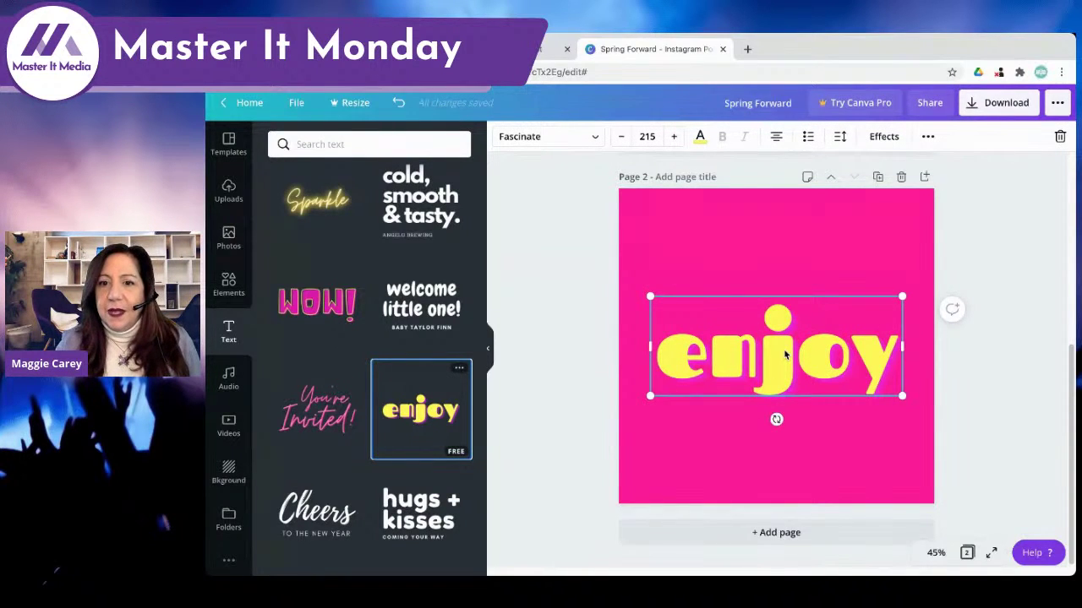
- Check the font of "Spring Forward" on page 1 and apply Big Shoulders Display to the "enjoy" text on page 2
scroll(784, 357, up, 5)
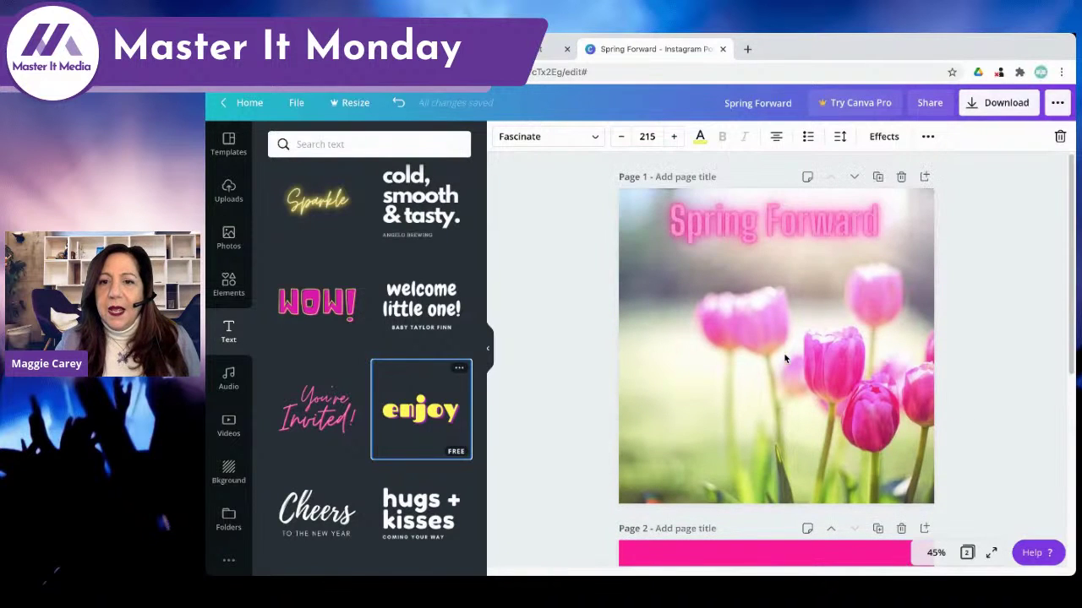
click(727, 222)
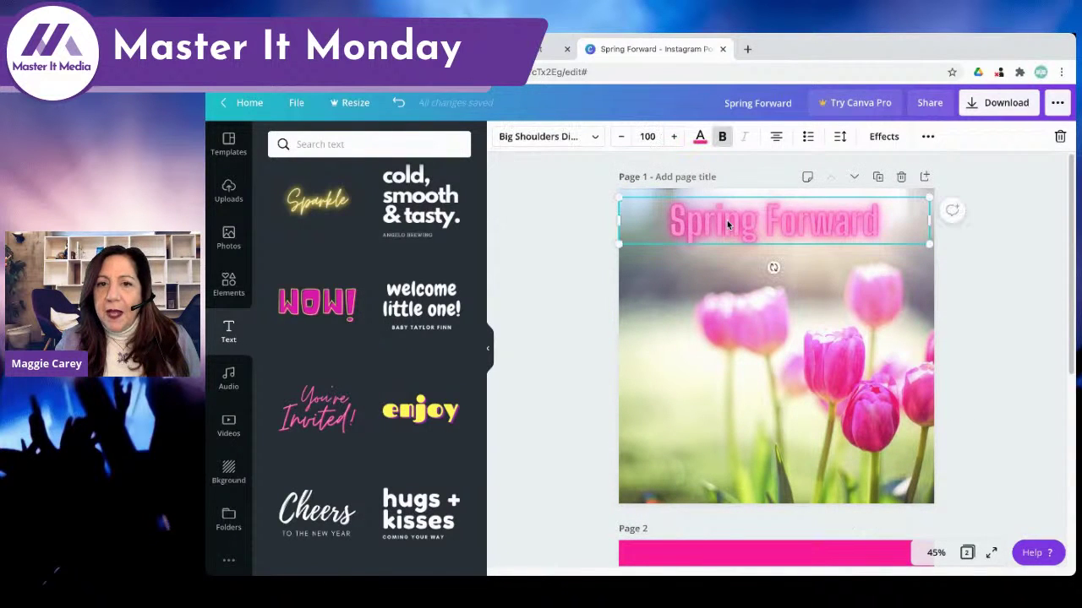
click(593, 140)
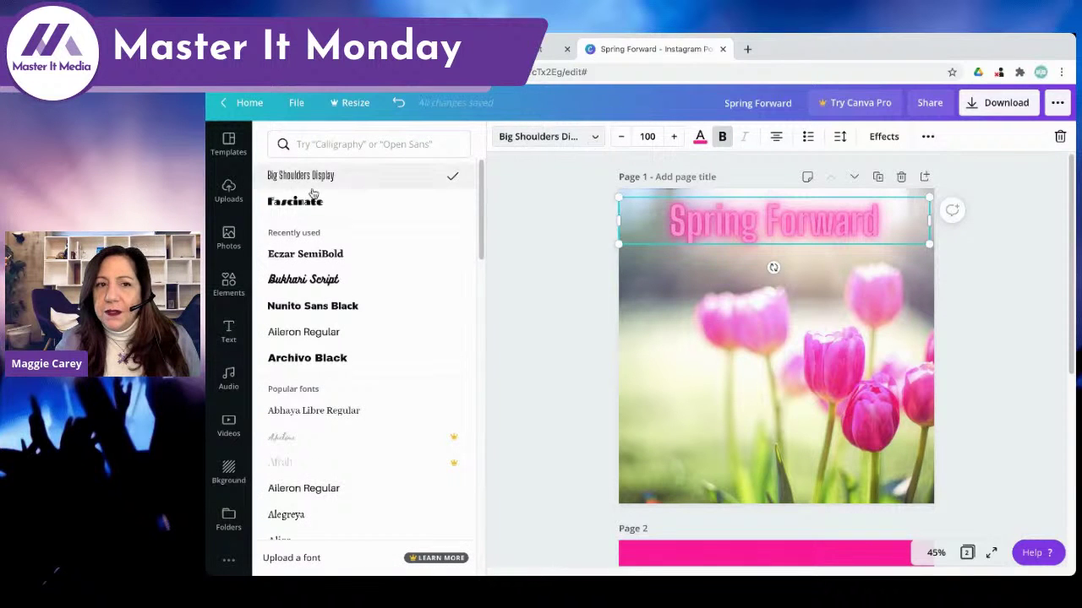
scroll(803, 317, down, 5)
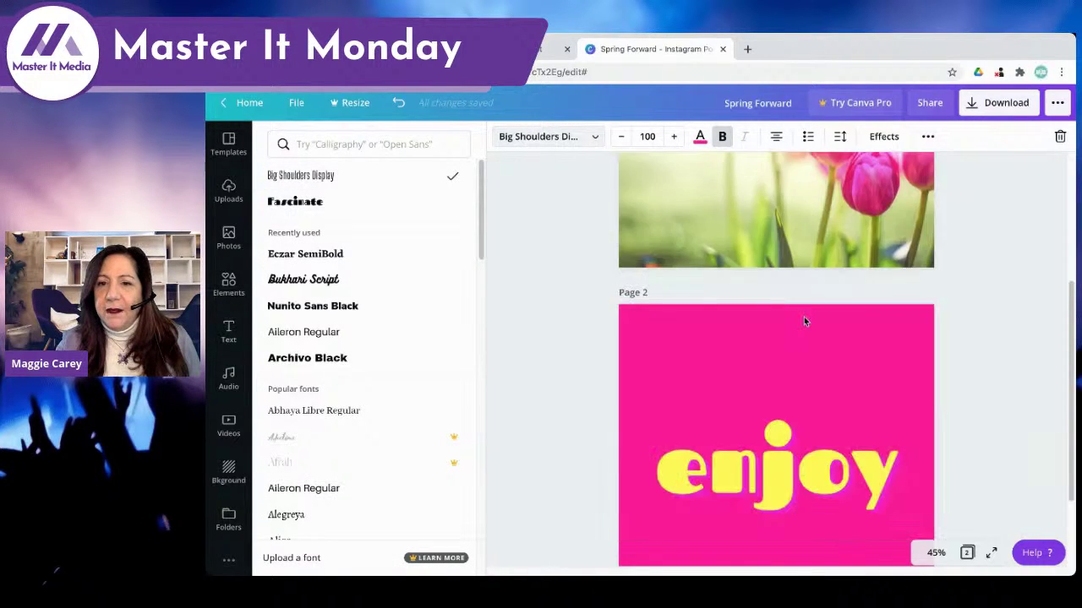
click(686, 374)
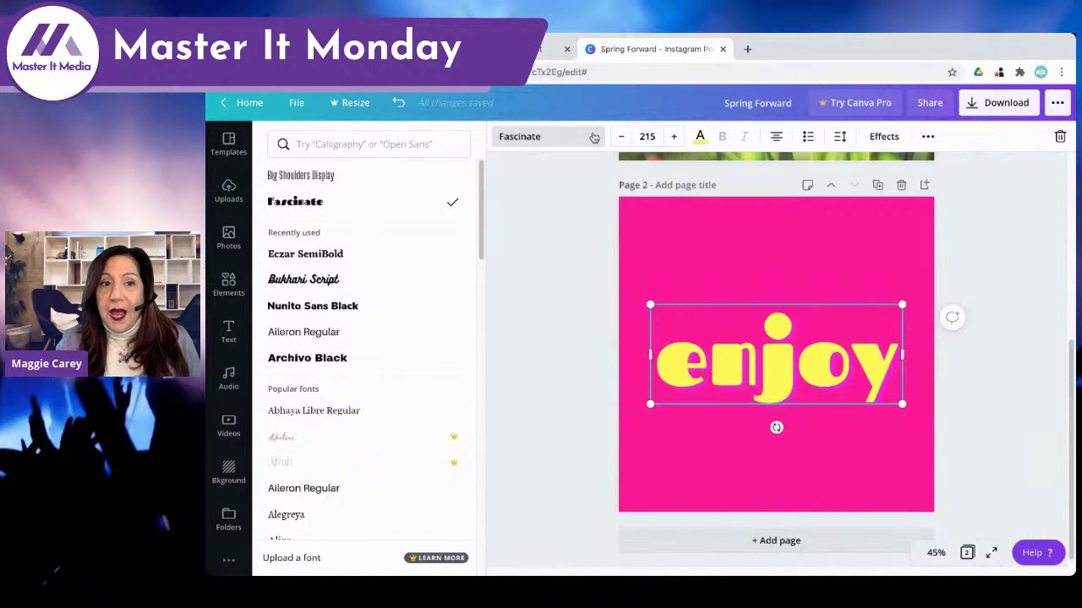
click(310, 181)
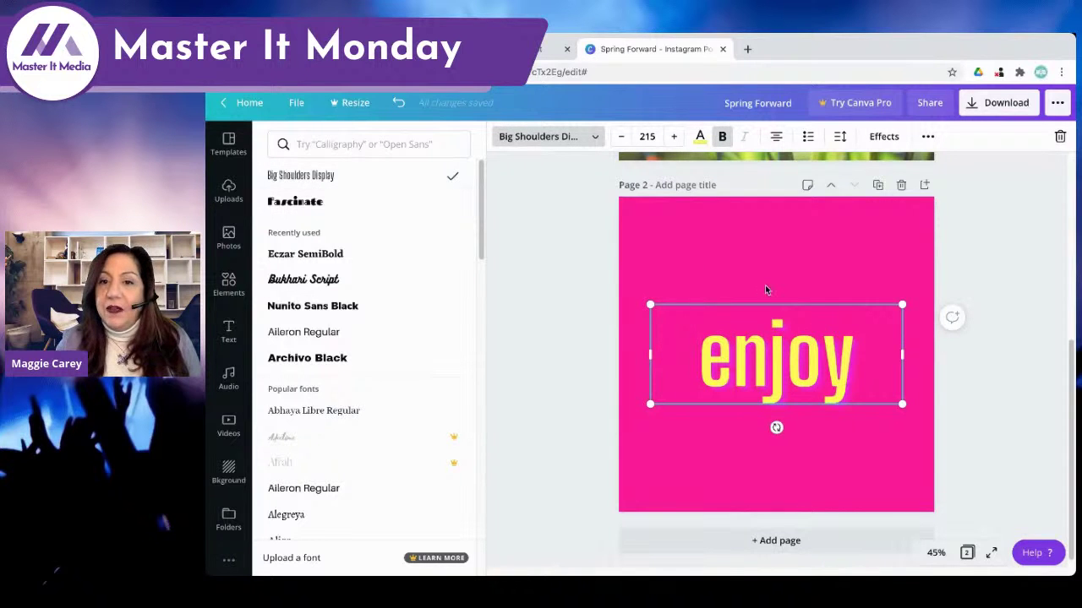
scroll(763, 279, up, 4)
scroll(763, 279, down, 4)
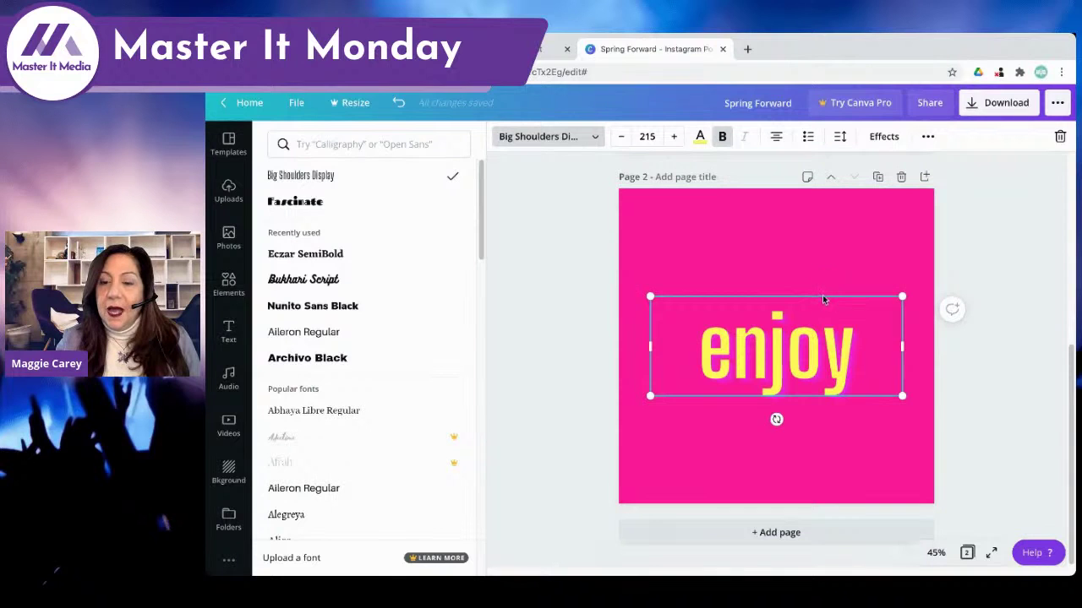
- Copy the entire quote from the Test post design and paste it over the "enjoy" text in the Spring Forward design
click(549, 49)
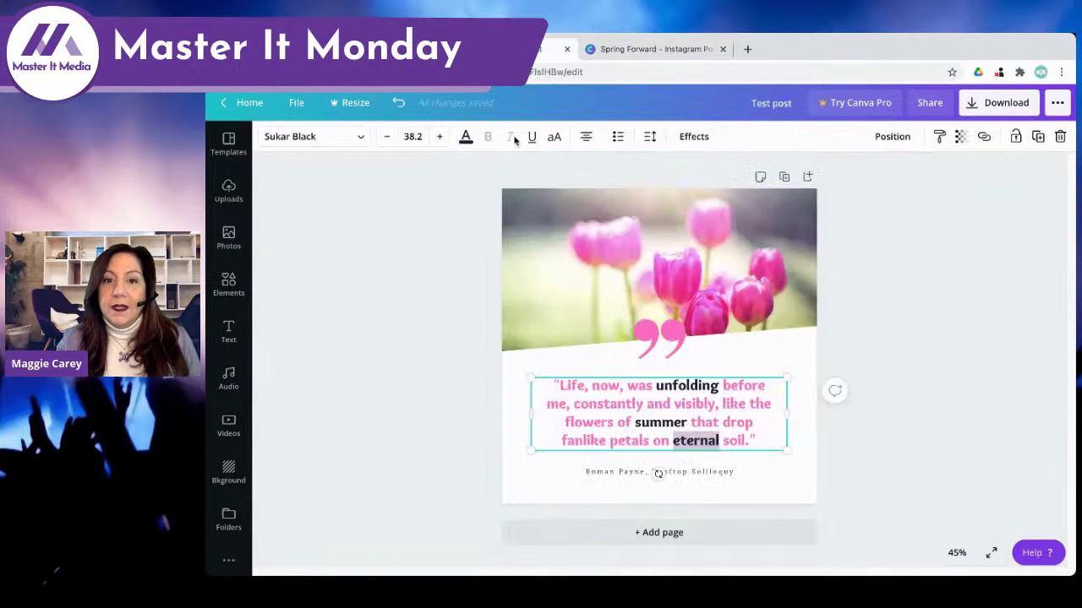
click(619, 428)
triple_click(620, 428)
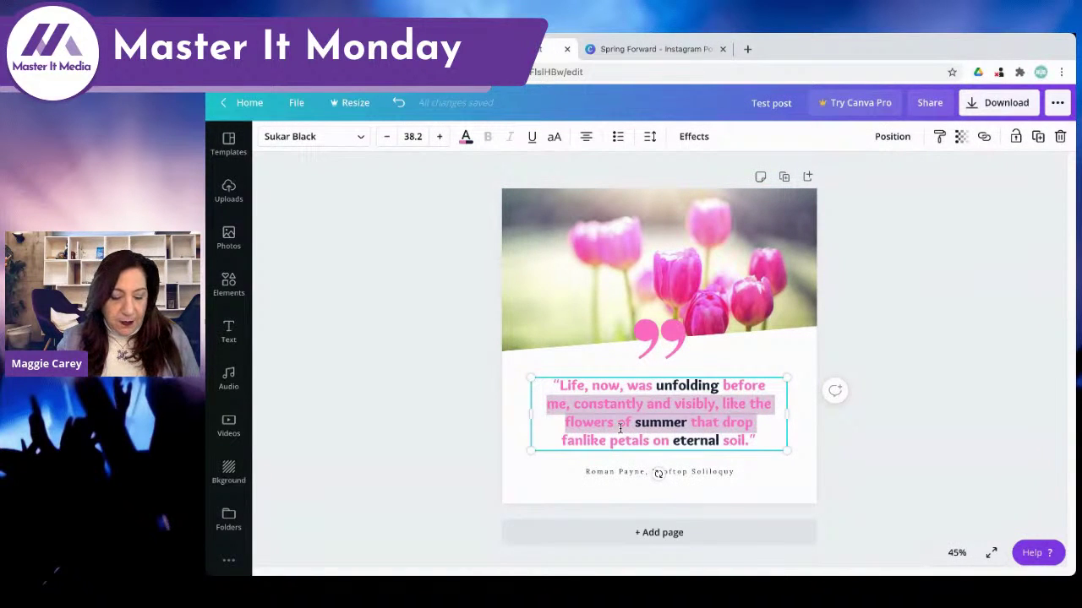
key(ctrl+a)
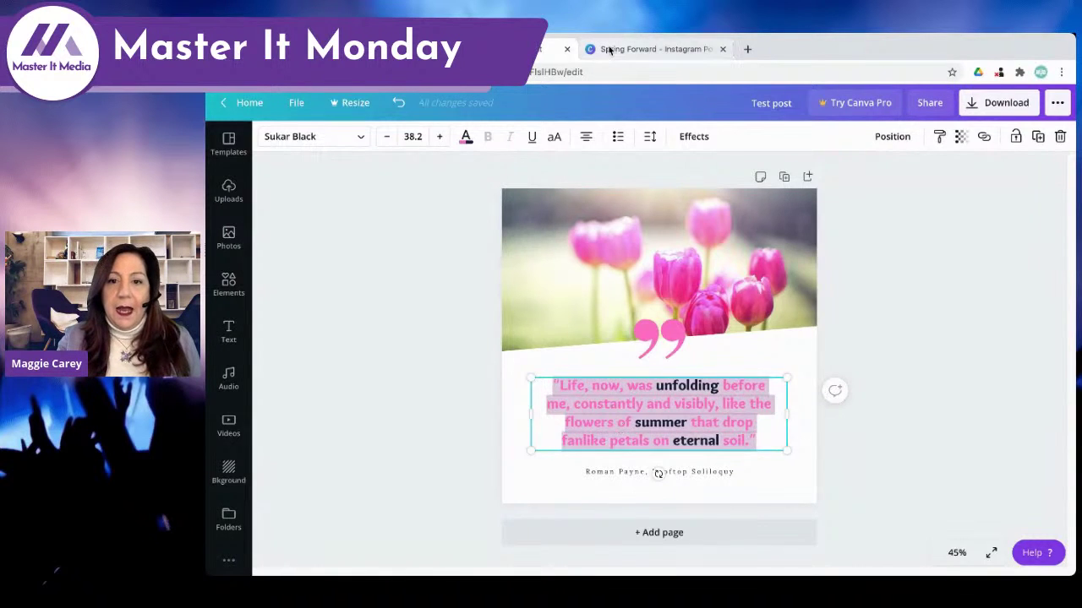
click(642, 49)
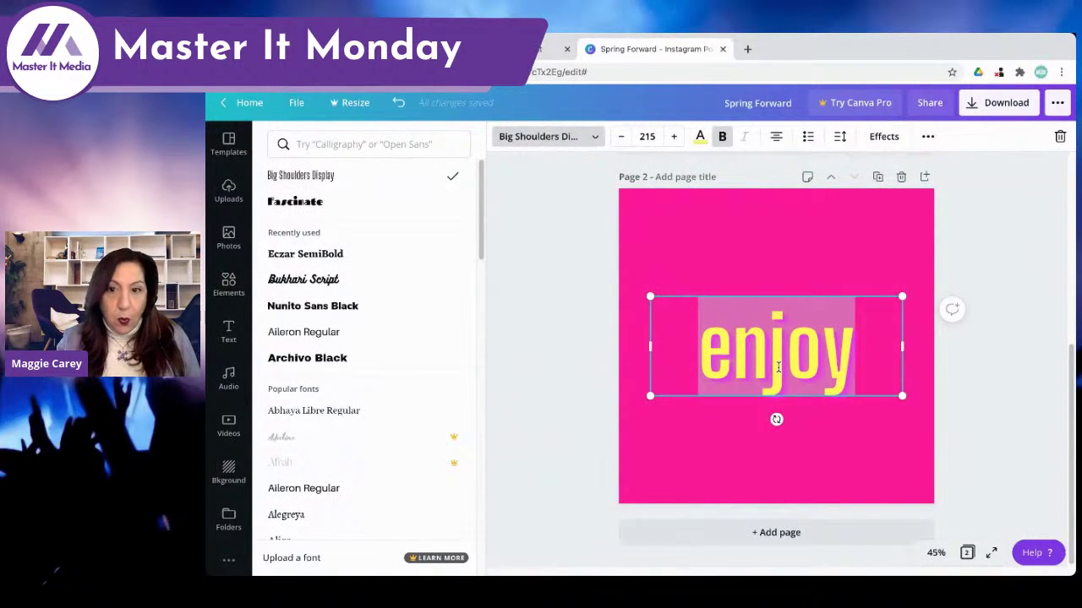
key(ctrl+v)
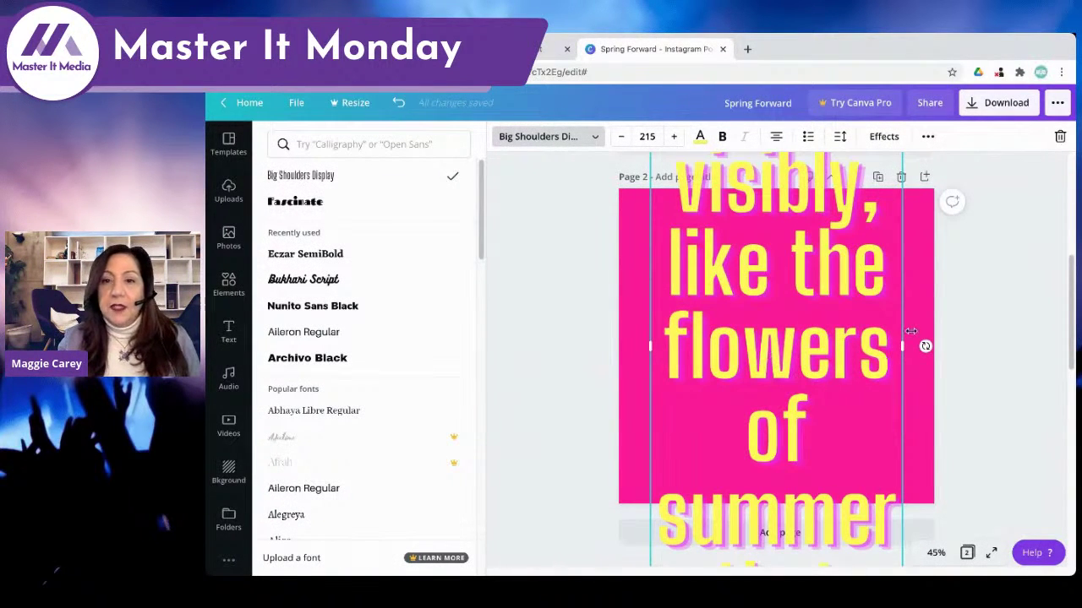
- Try scaling the pasted quote down to font size 113 and moving it lower on page 2, and undo these changes
scroll(913, 321, up, 4)
scroll(914, 320, down, 3)
scroll(913, 321, down, 9)
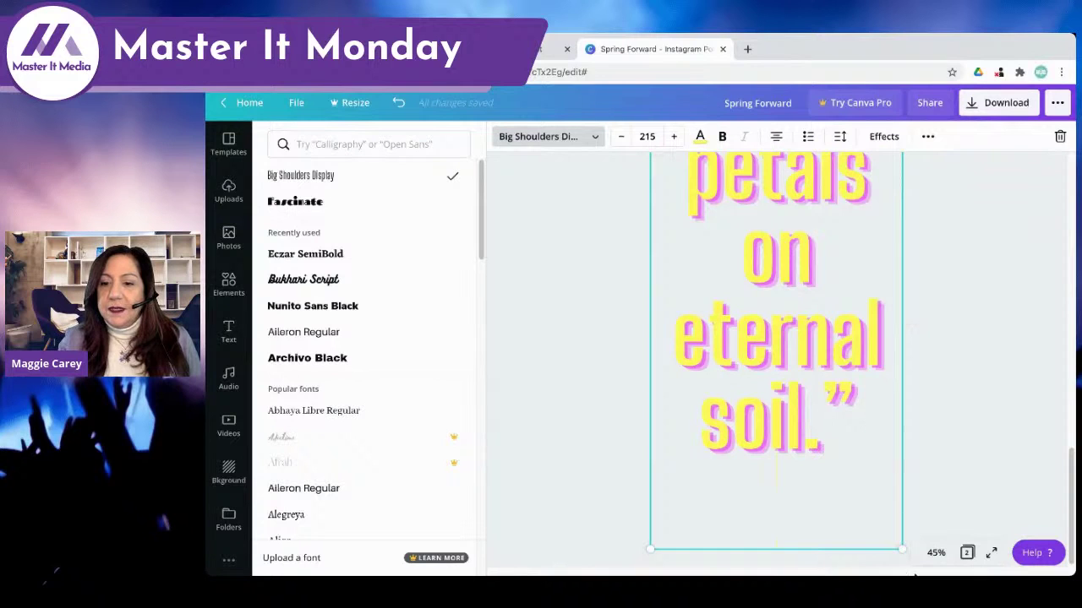
drag(903, 551, 817, 414)
key(ctrl+a)
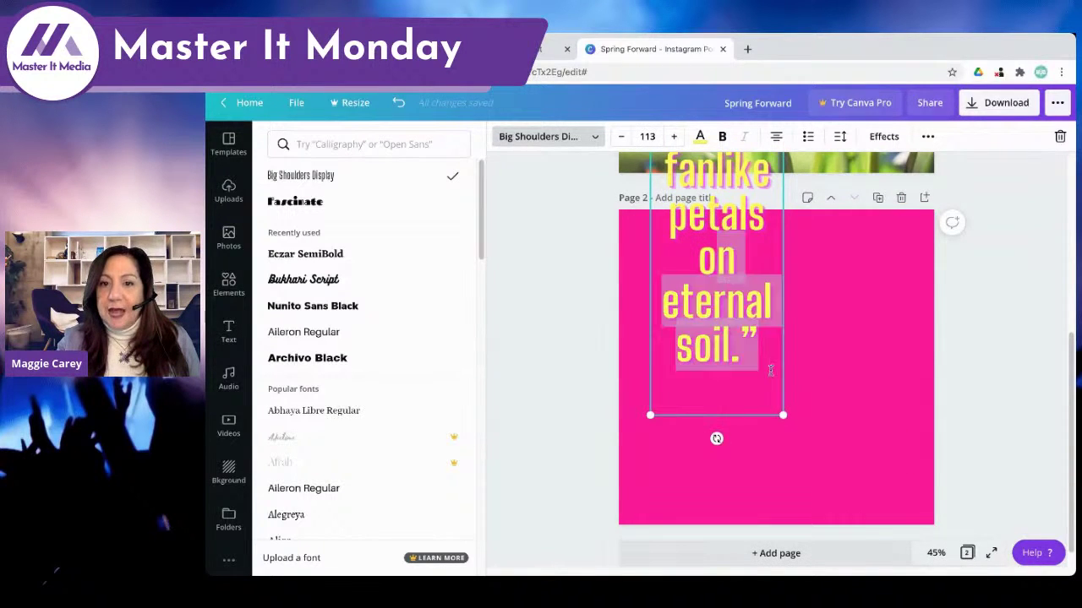
drag(736, 416, 823, 526)
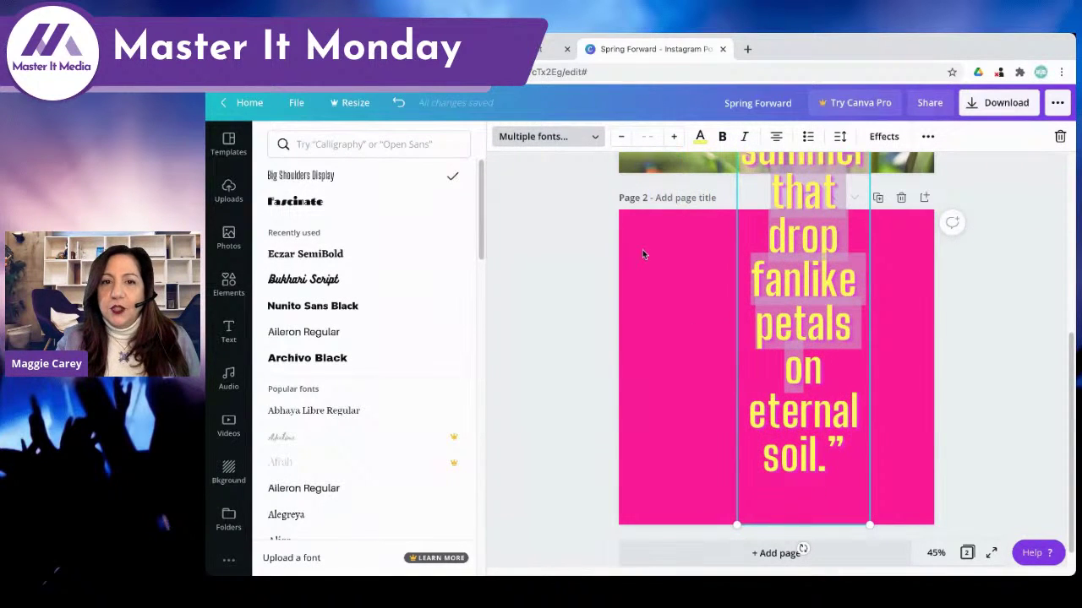
click(648, 136)
click(988, 437)
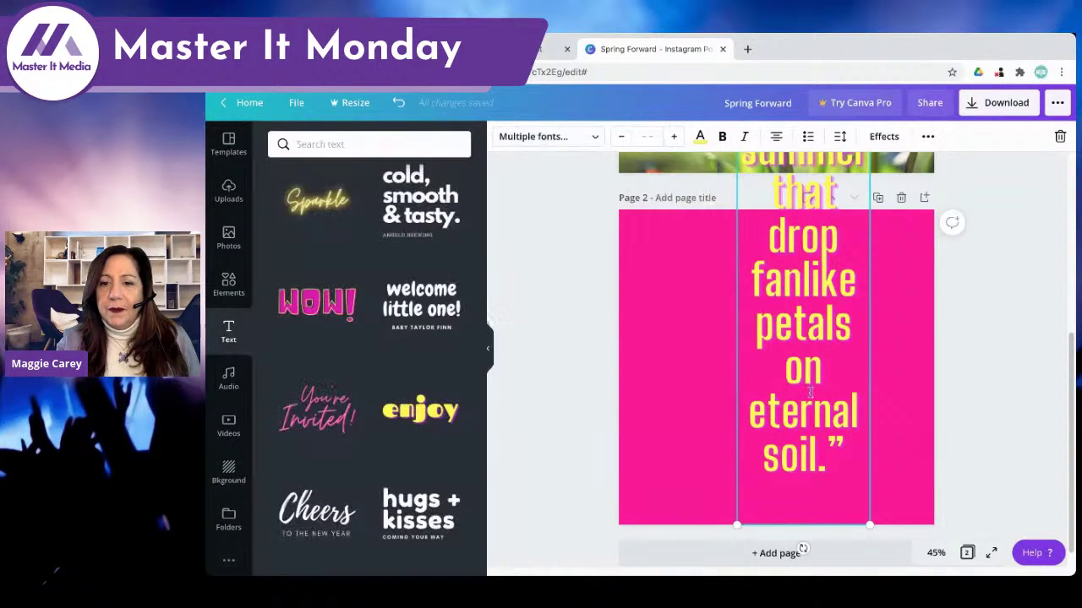
key(ctrl+z)
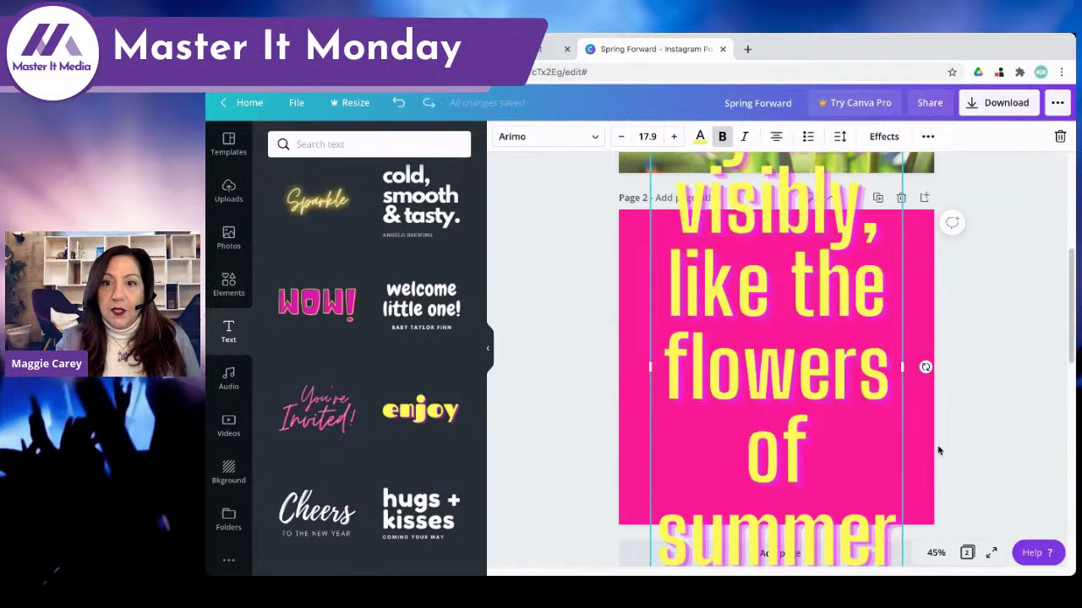
- Set the font size of the entire quote on page 2 to 72
triple_click(780, 402)
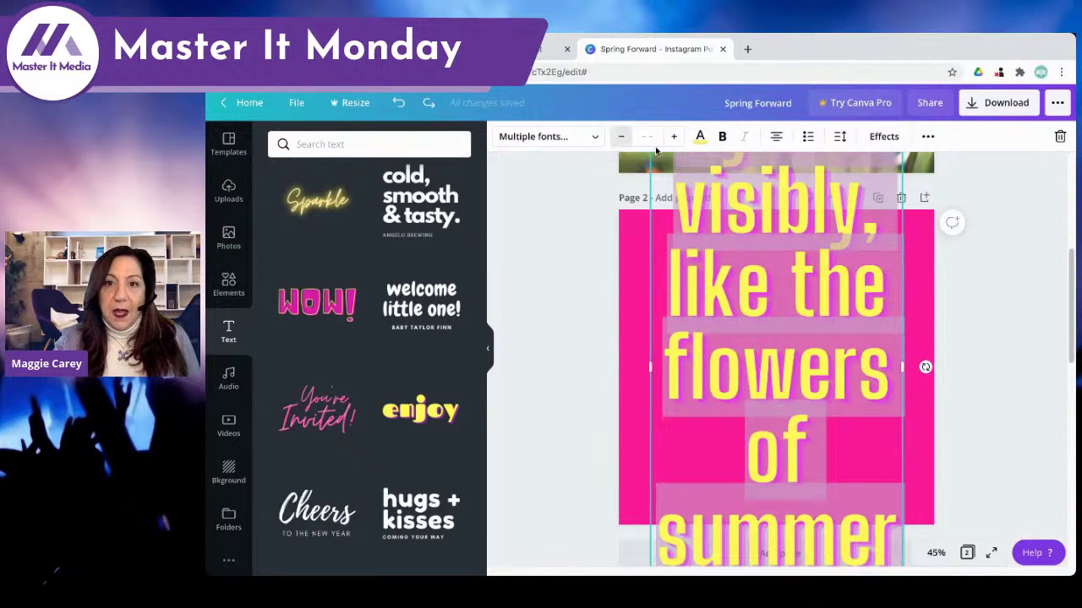
click(656, 136)
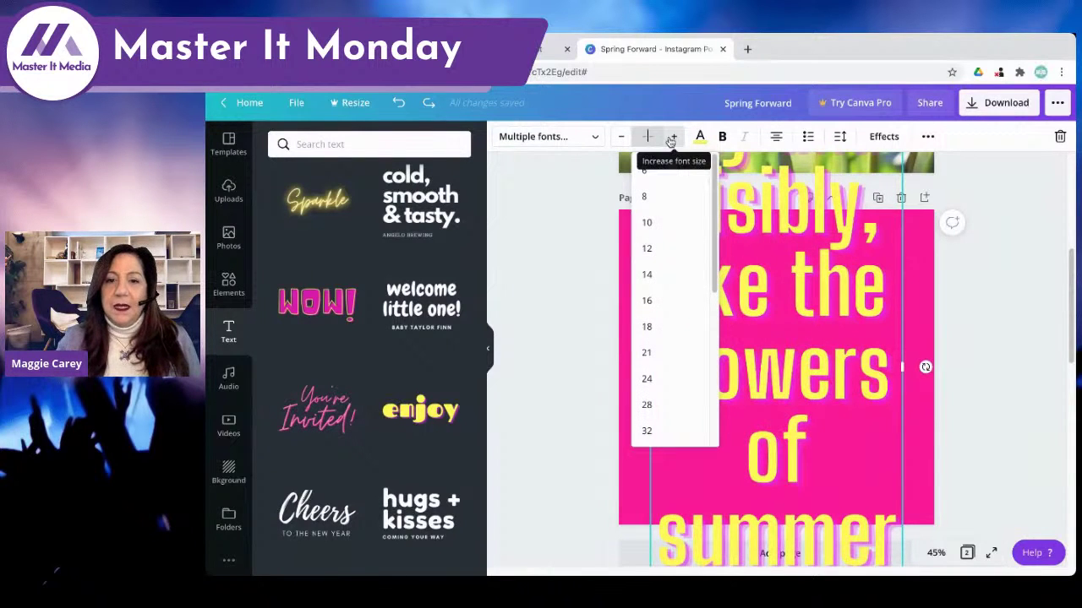
scroll(684, 320, down, 3)
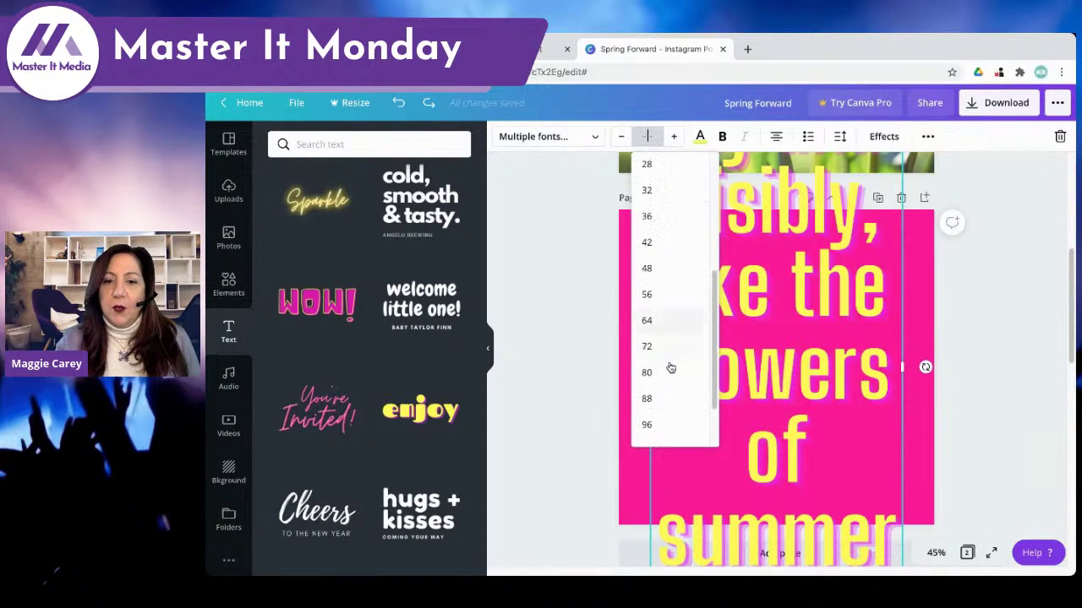
click(647, 347)
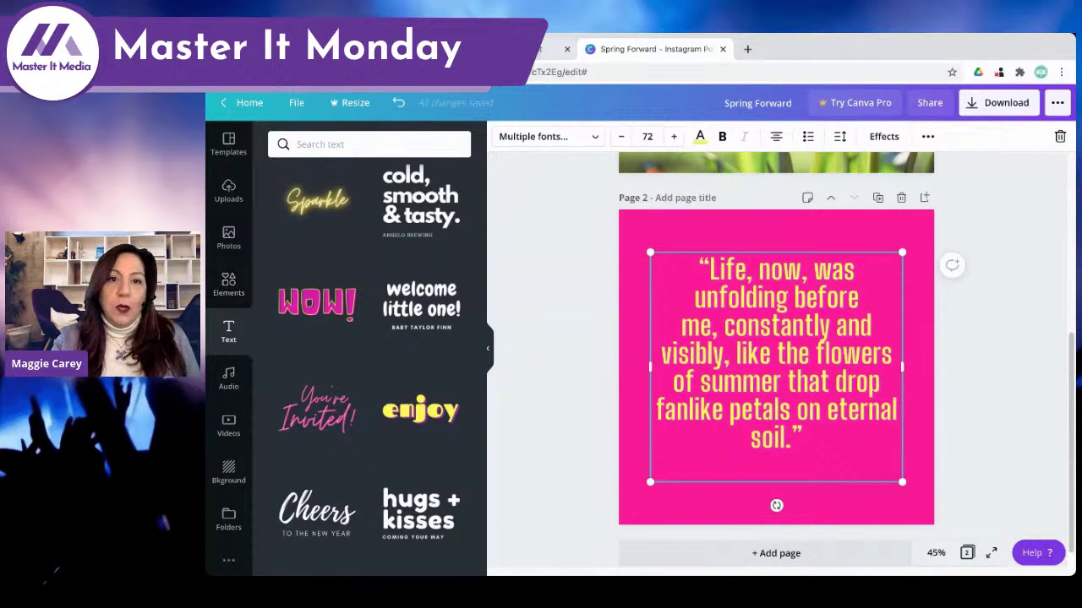
- Copy the pink quotation-mark graphic from the Test post design and paste it onto page 2 of Spring Forward
click(553, 49)
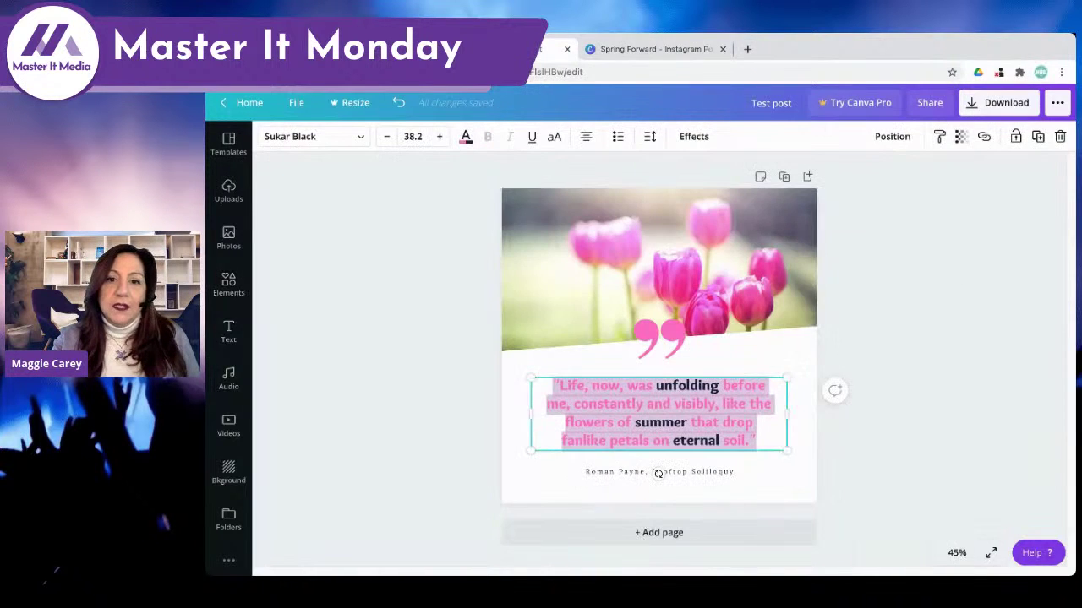
click(664, 345)
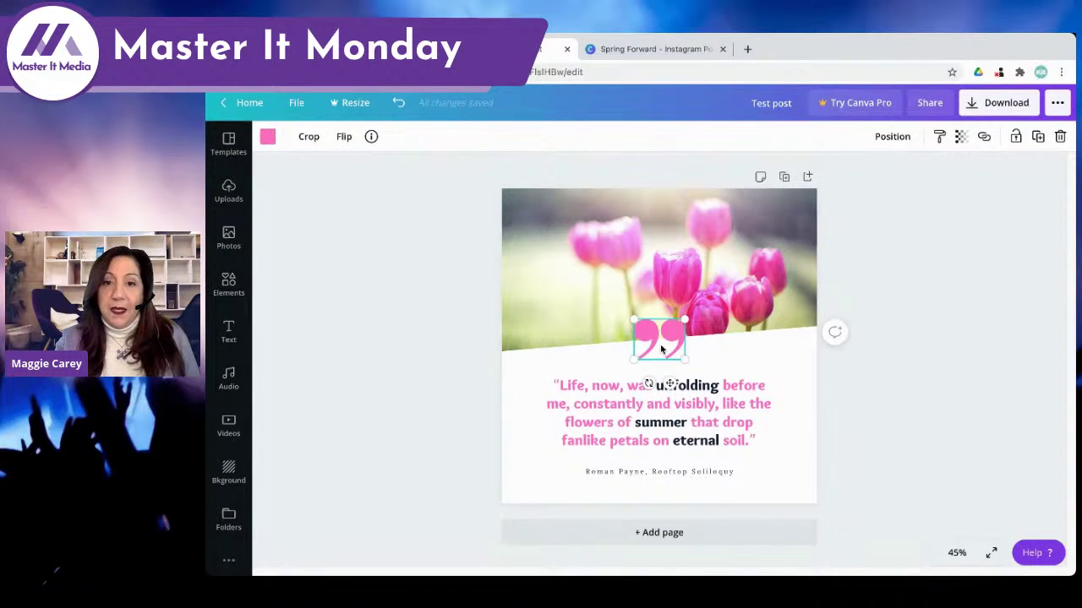
click(651, 49)
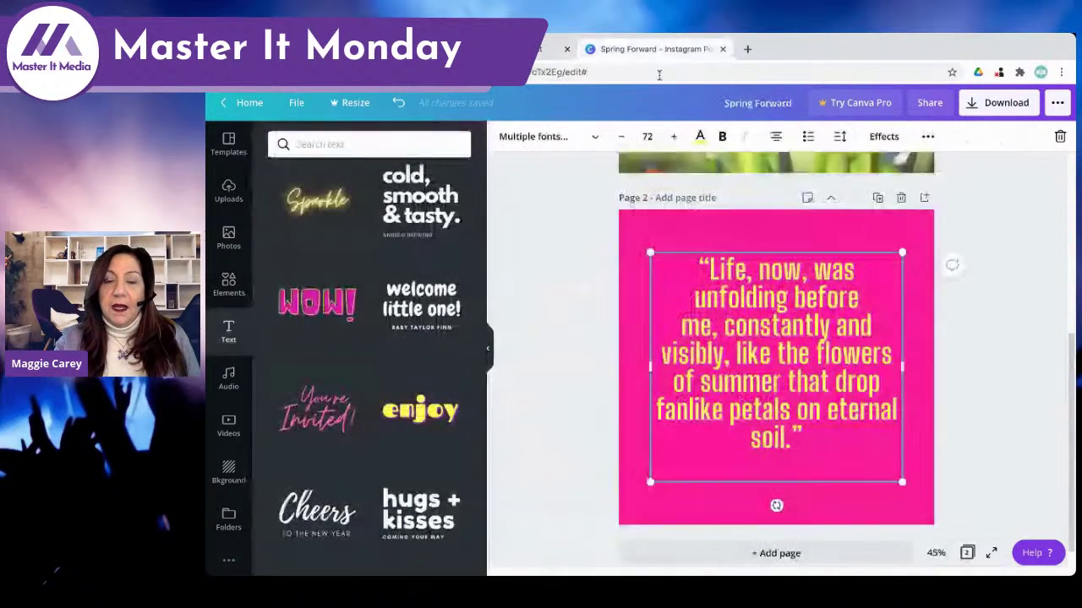
click(927, 408)
key(ctrl+v)
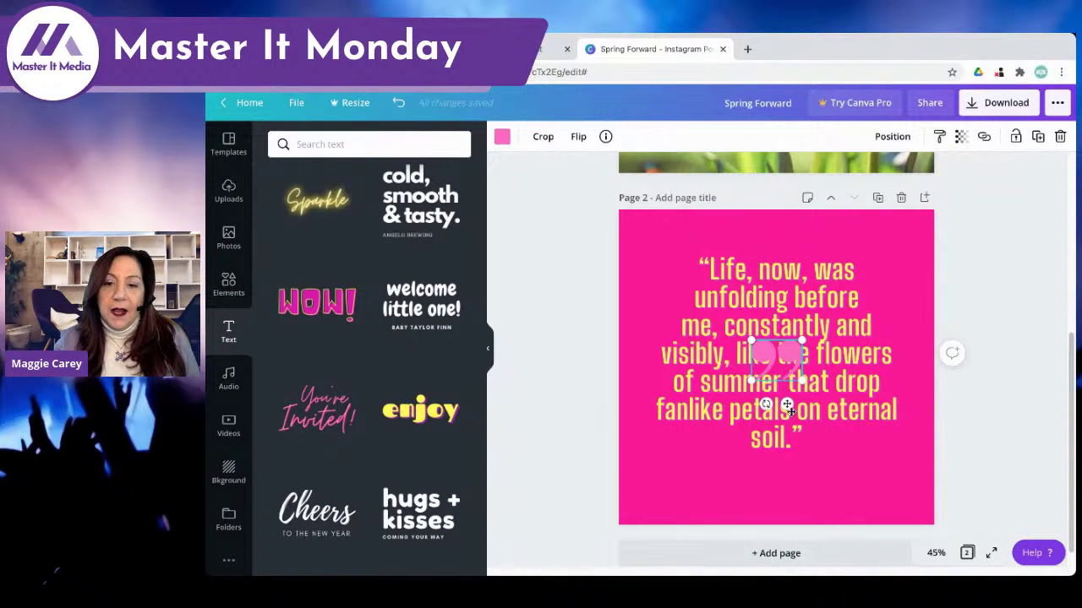
- Recolor the pasted quotation-mark graphic black and move it to the upper-left area of page 2, above the quote
click(502, 136)
click(288, 331)
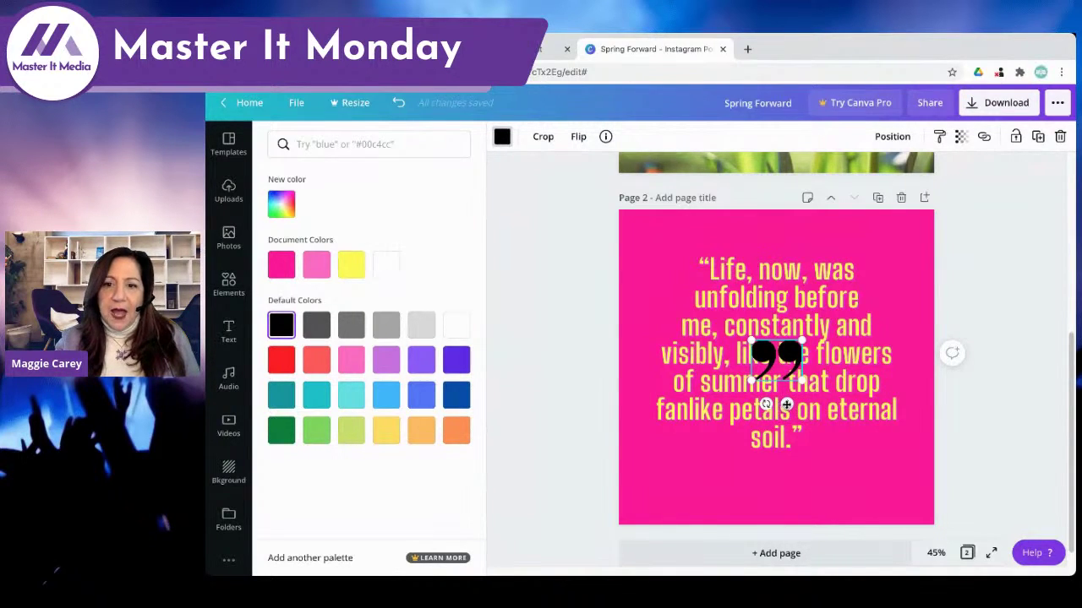
drag(786, 405, 687, 286)
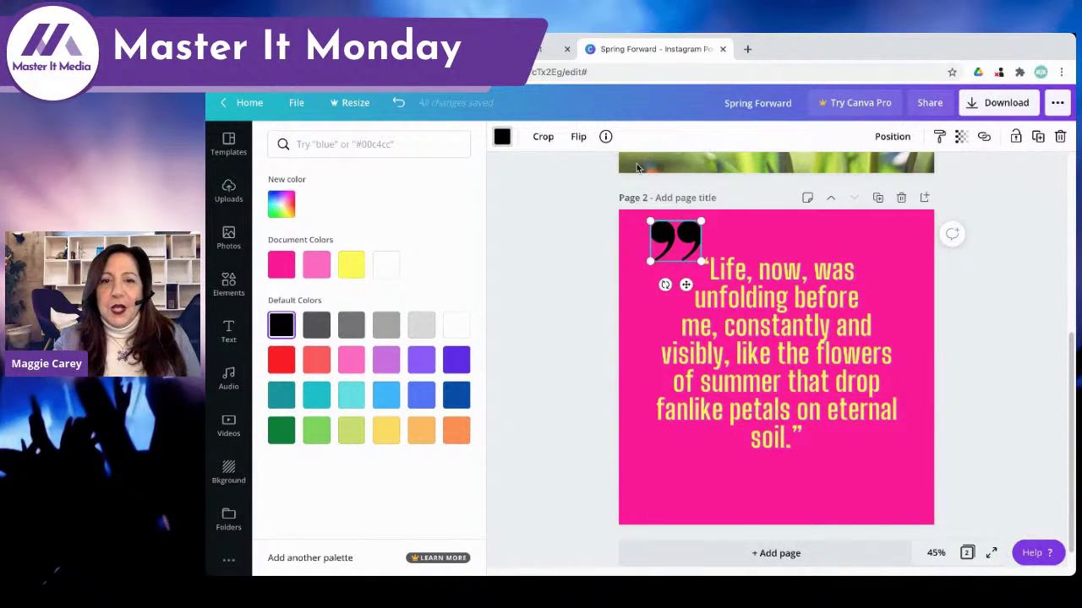
- Flip the quotation-mark graphic horizontally
click(581, 139)
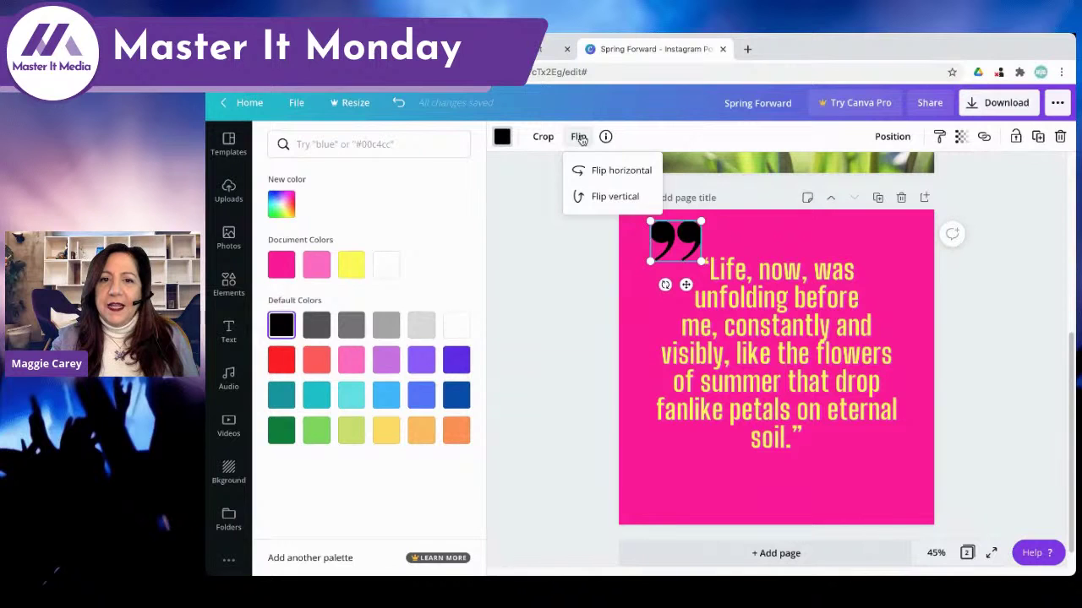
click(606, 172)
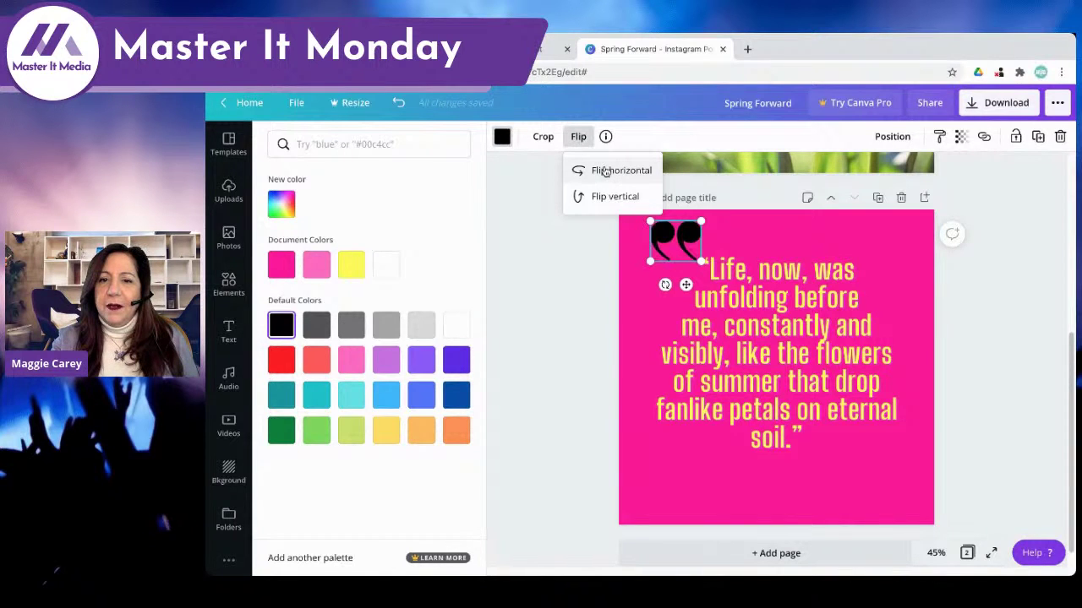
click(563, 289)
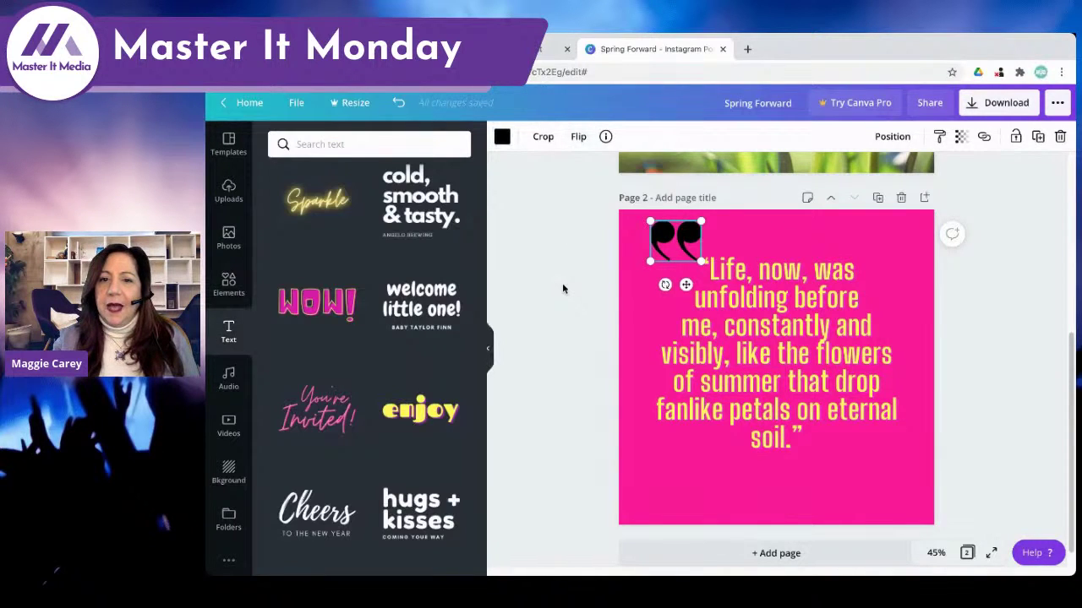
- Delete the typed opening and closing quotation marks from the quote text on page 2
click(714, 275)
click(730, 272)
key(BackSpace)
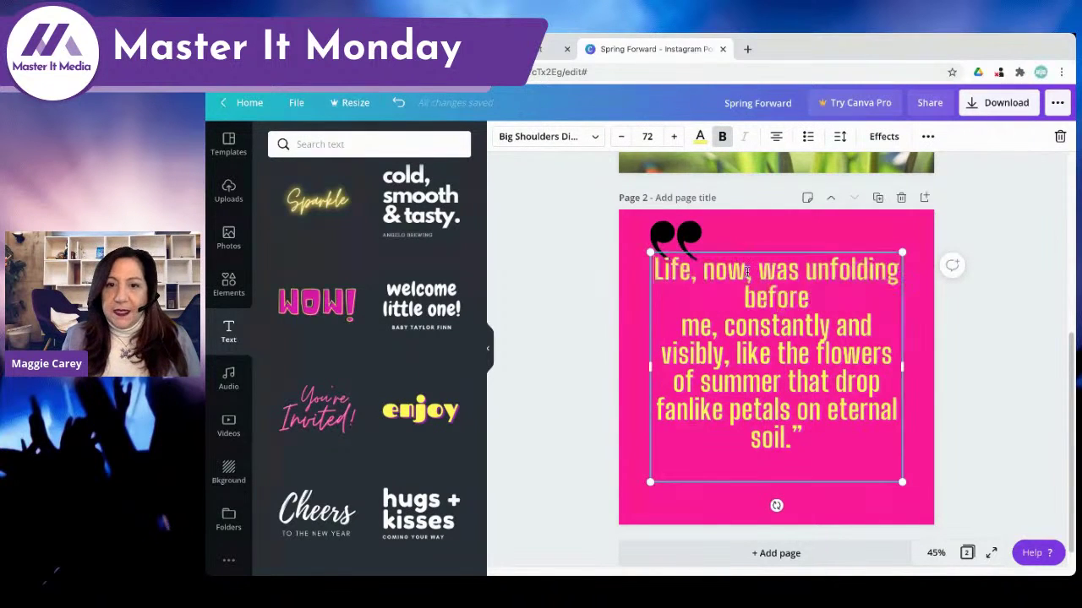
click(825, 441)
key(BackSpace)
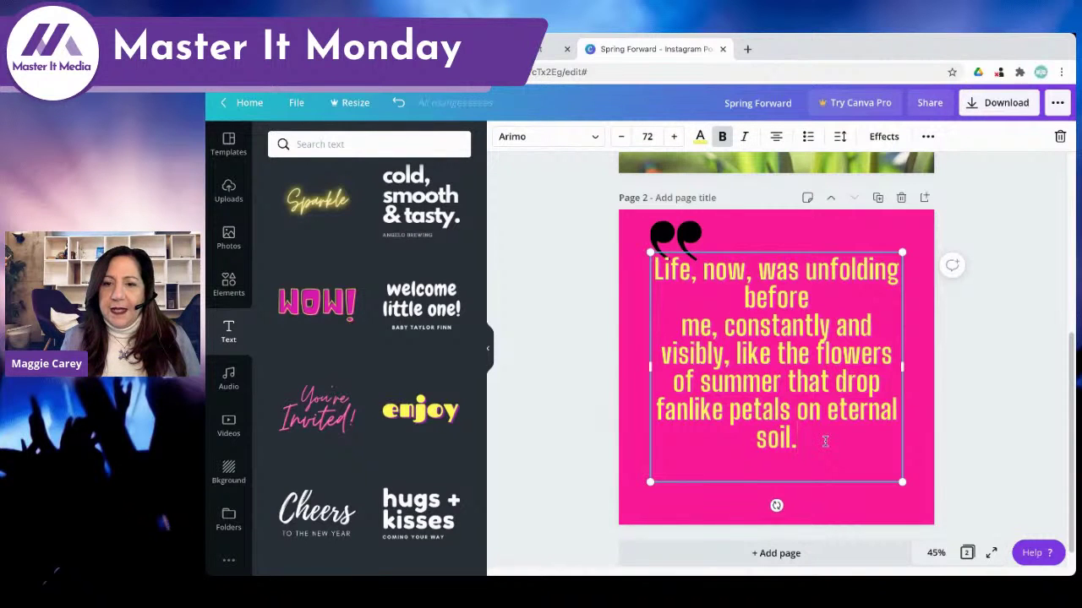
- Add line breaks after "now," and "petals" in the quote and delete the stray character after its last line
click(808, 269)
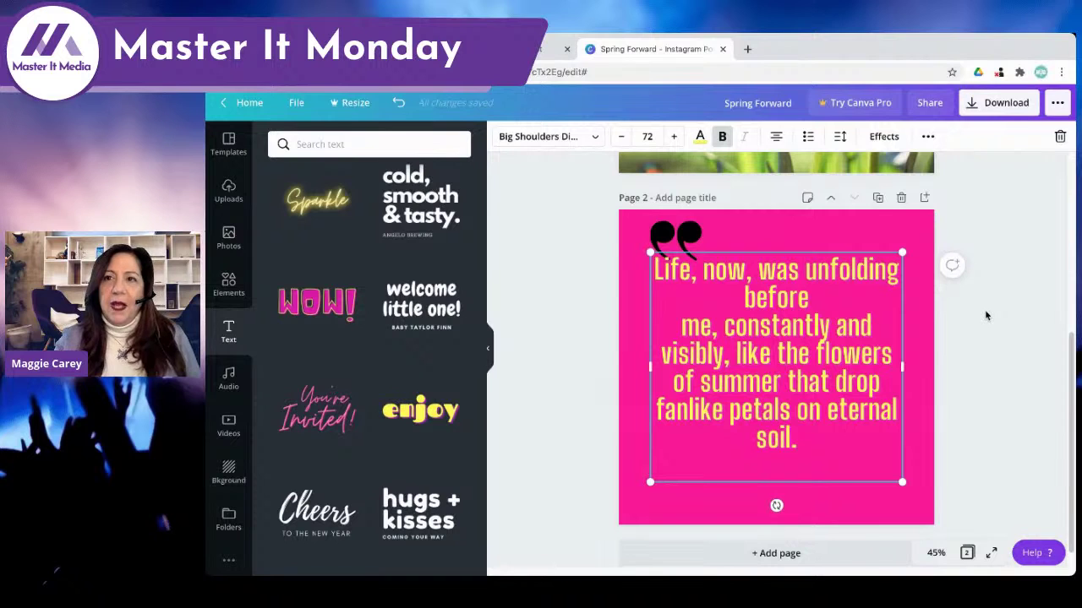
click(824, 301)
click(824, 301)
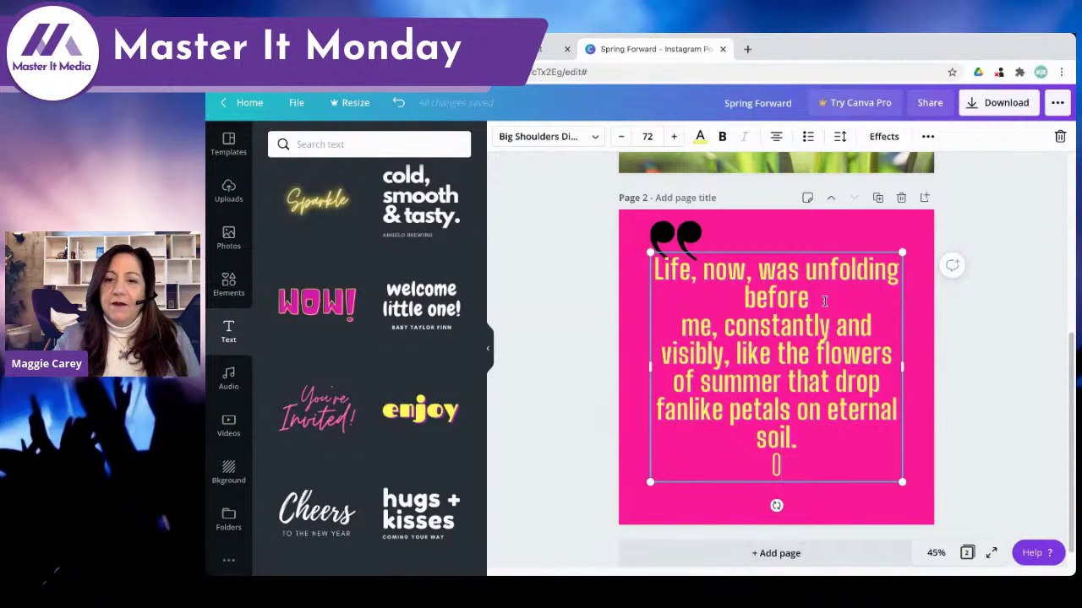
click(756, 272)
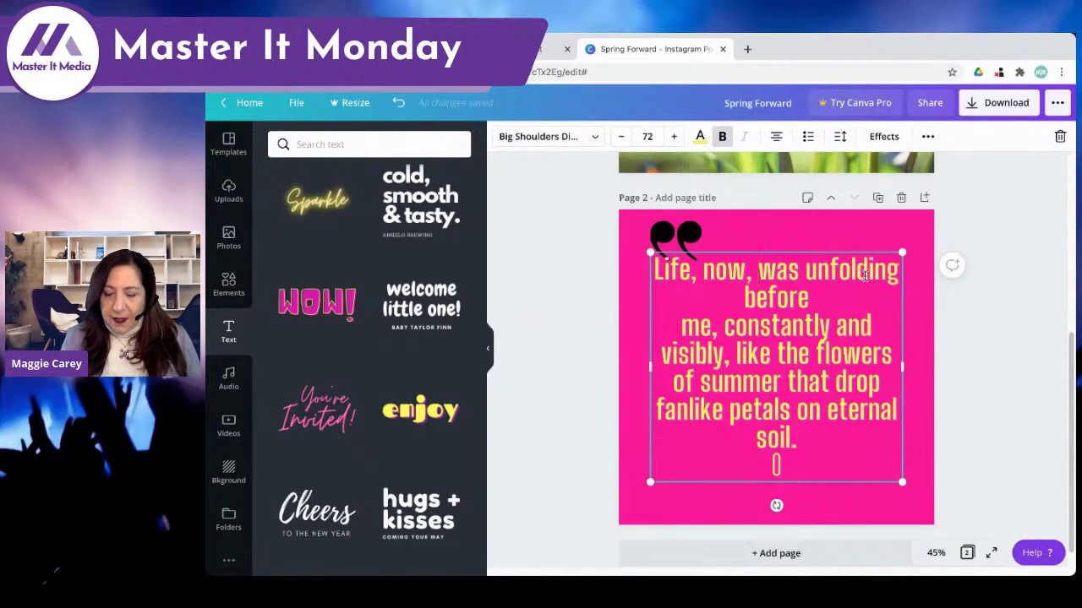
key(Return)
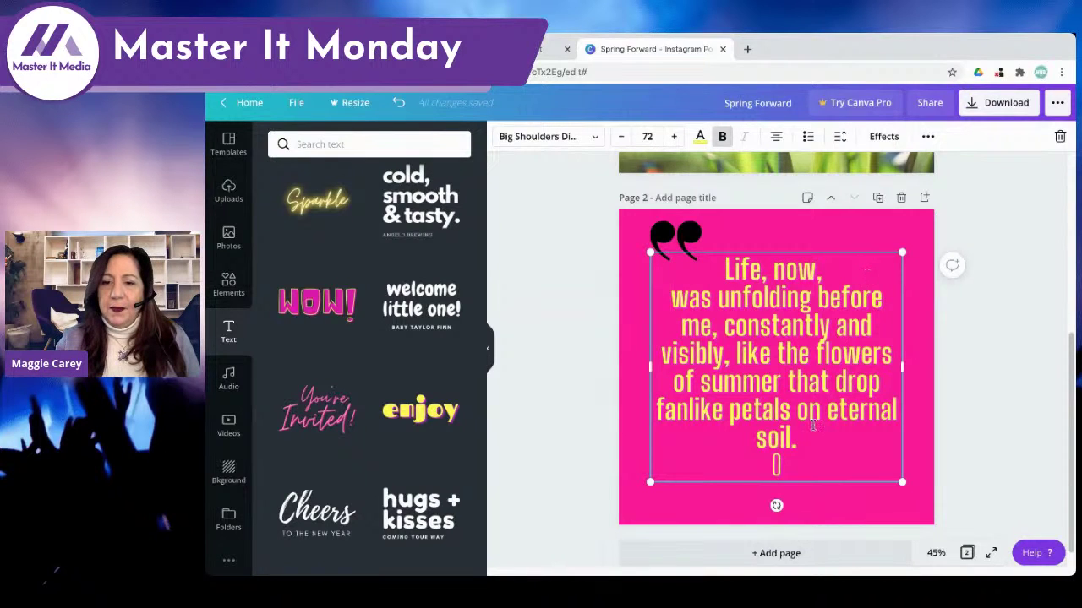
click(809, 414)
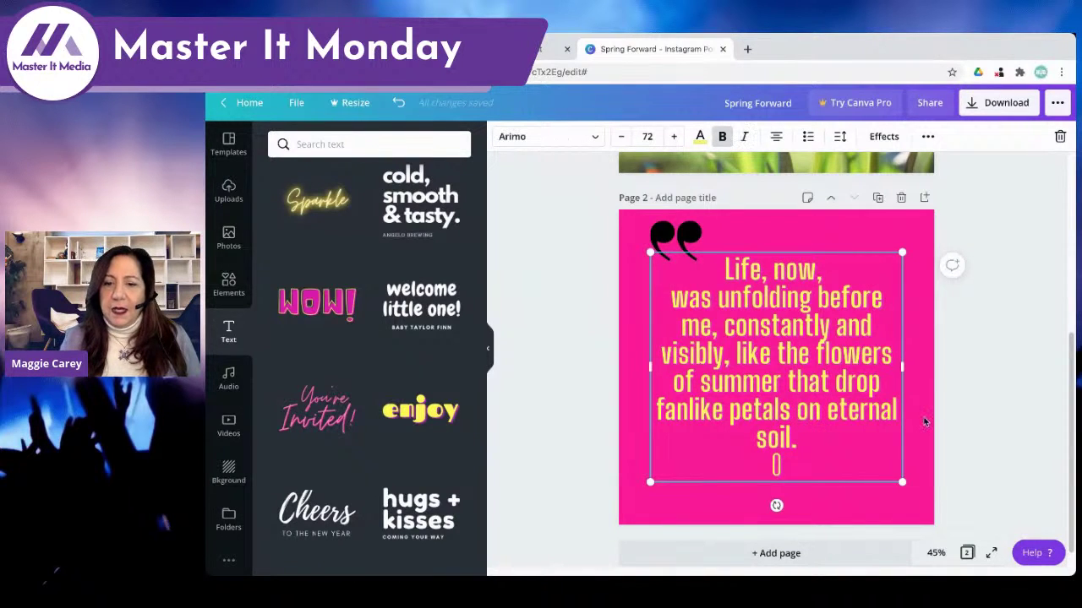
key(Return)
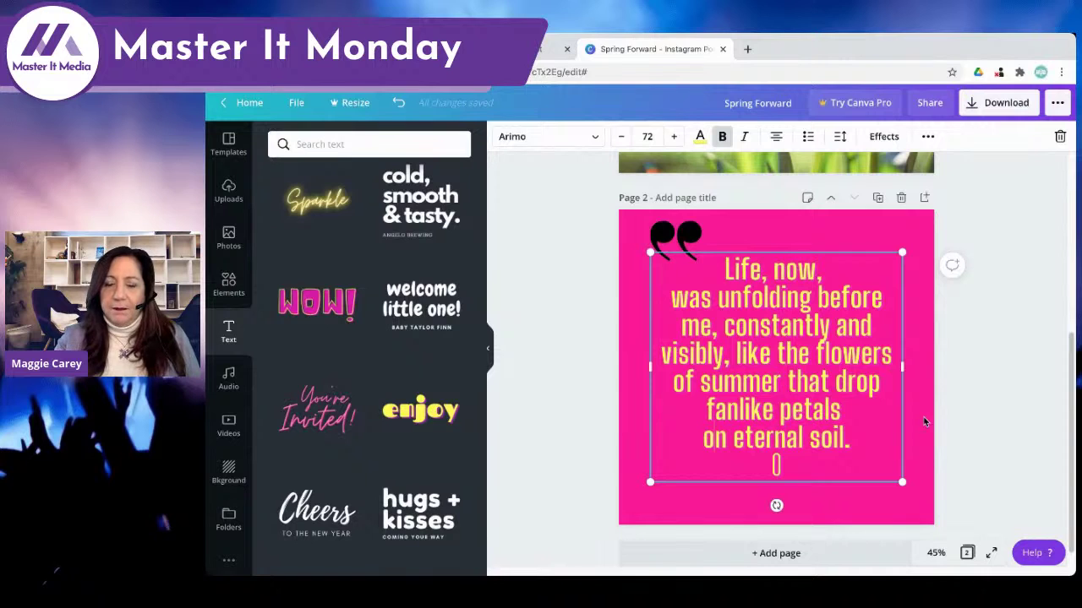
click(815, 469)
key(BackSpace)
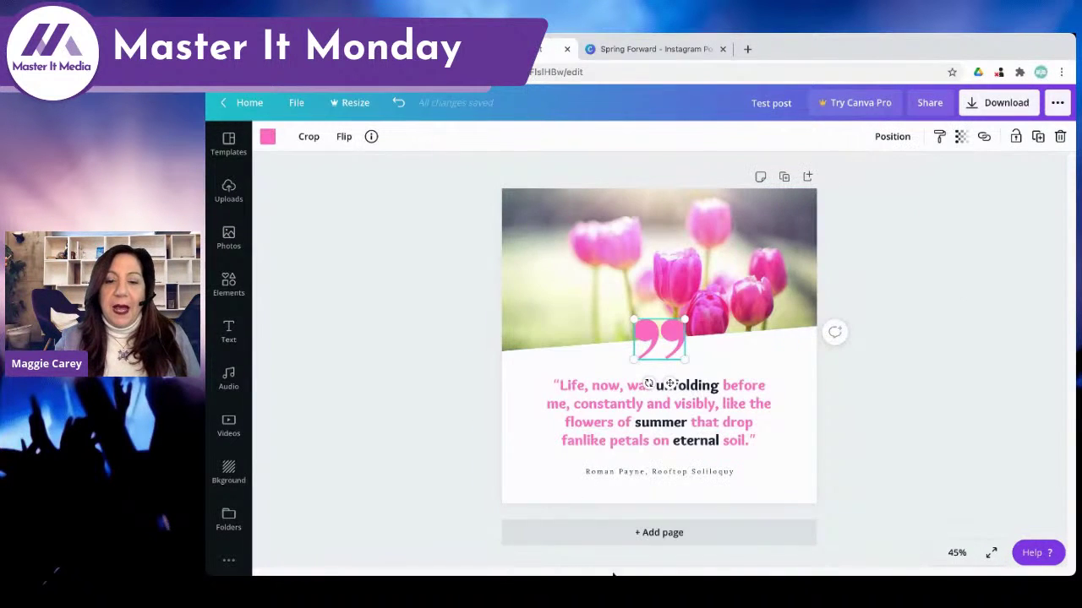
- Copy the author attribution from the Test post design and paste it as separate text on page 2 of Spring Forward
click(651, 473)
click(651, 472)
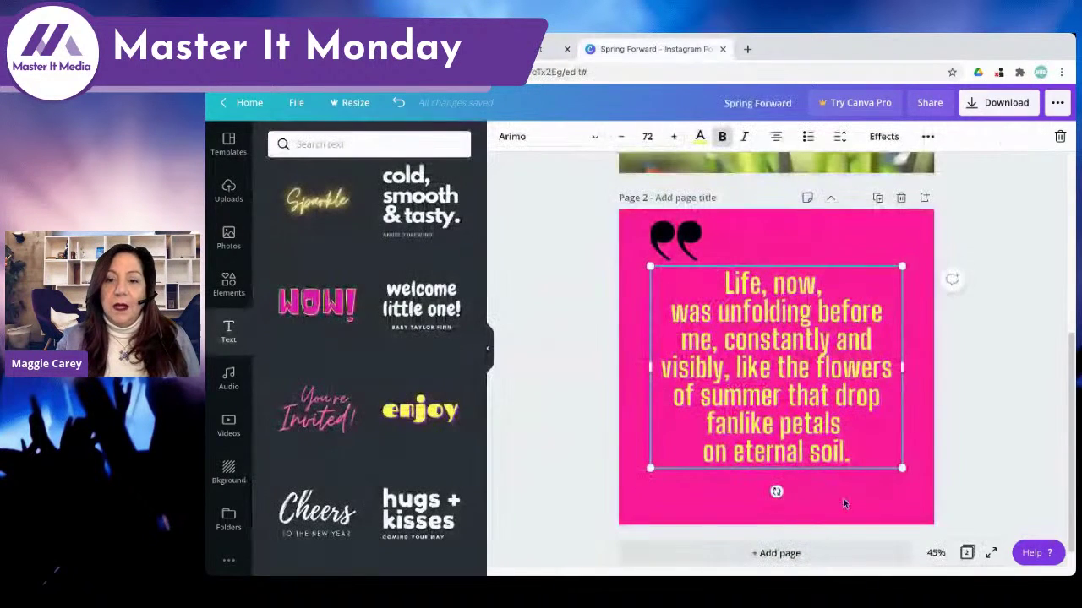
key(ctrl+v)
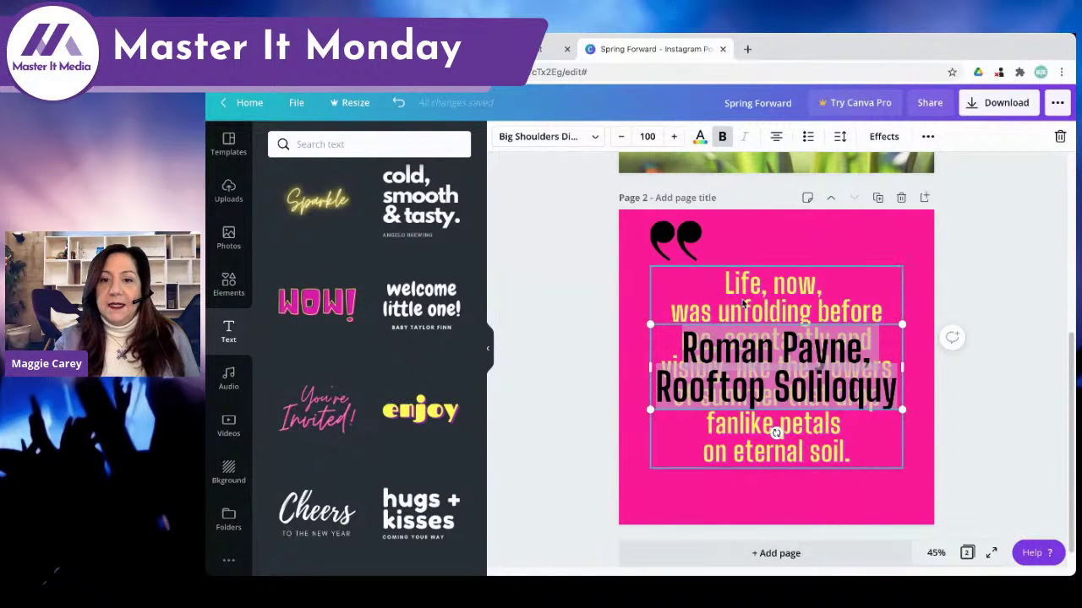
- Change the font of the pasted author attribution to Anonymous Pro
click(573, 137)
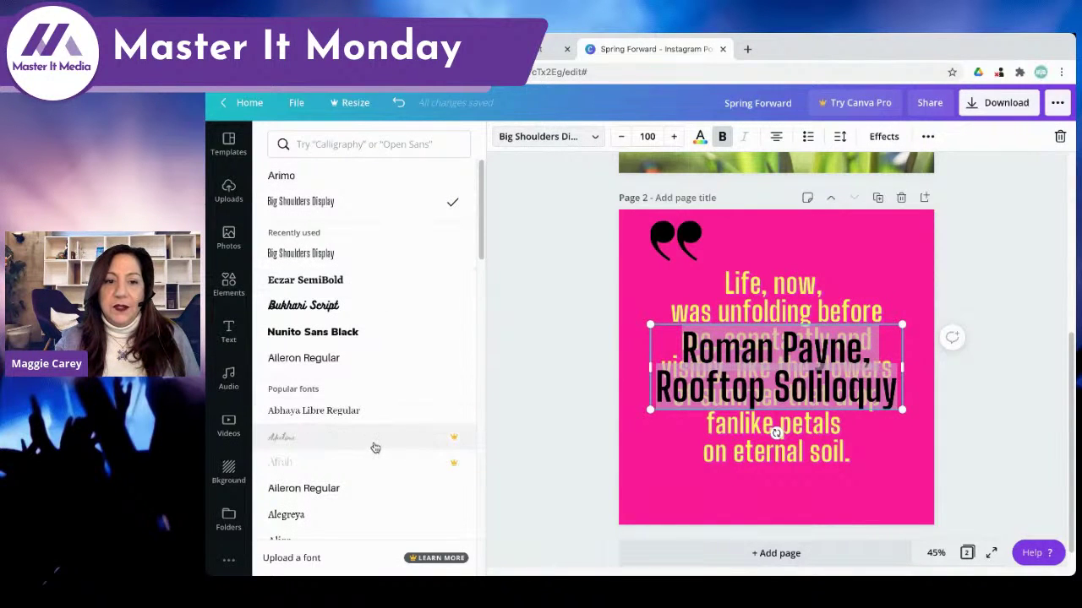
scroll(365, 508, down, 1)
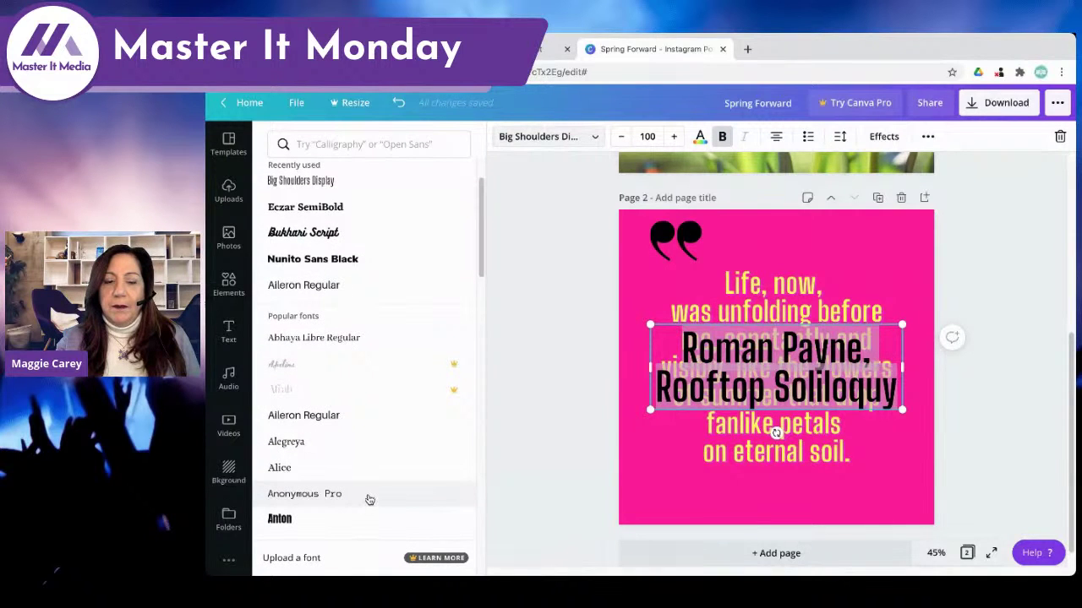
click(369, 498)
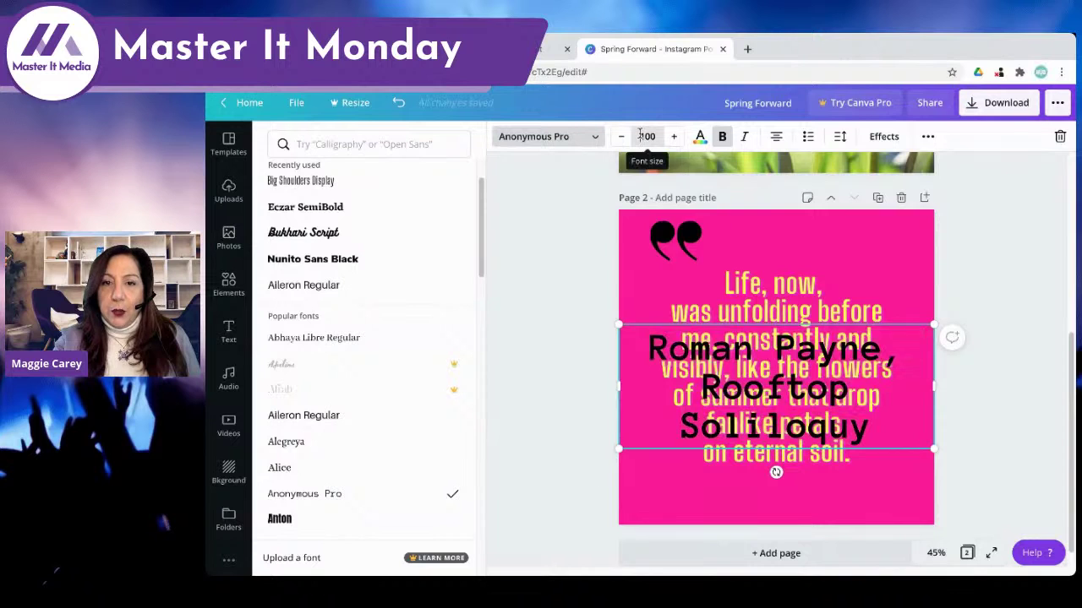
- Reduce the author attribution's font size in single increments to 92
click(648, 136)
click(621, 139)
click(619, 140)
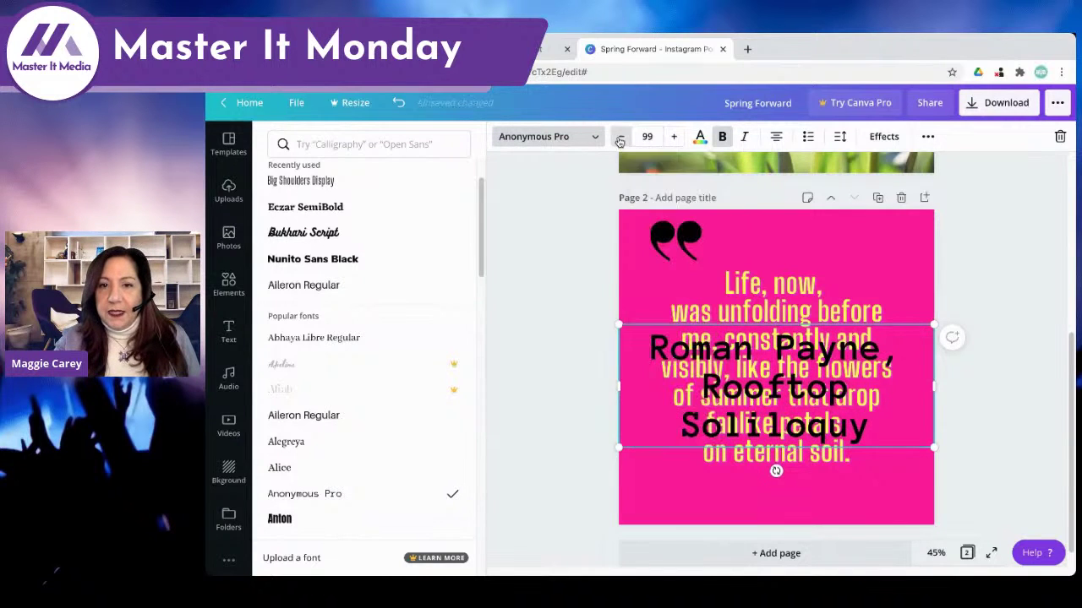
click(619, 141)
click(620, 140)
click(620, 140)
click(621, 140)
click(621, 140)
click(622, 140)
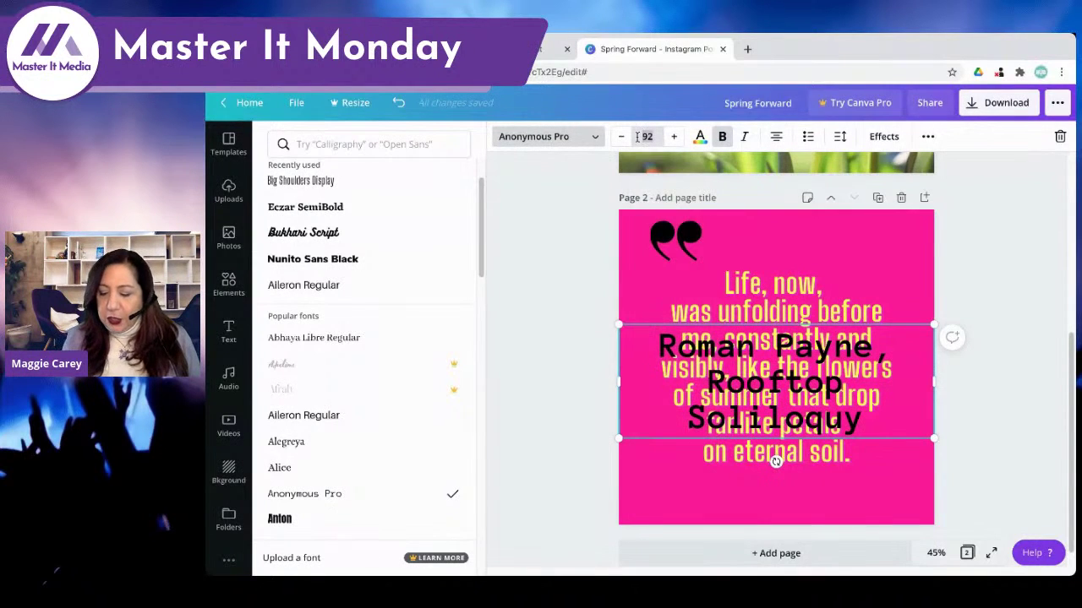
- Set the author attribution's font size to 20
click(643, 137)
text(20)
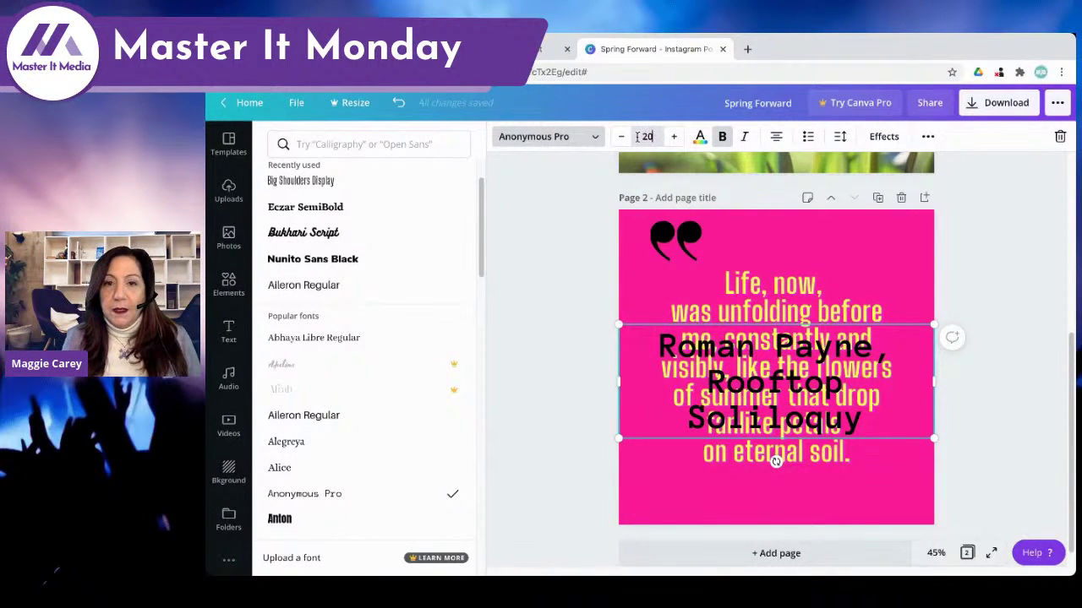
key(Return)
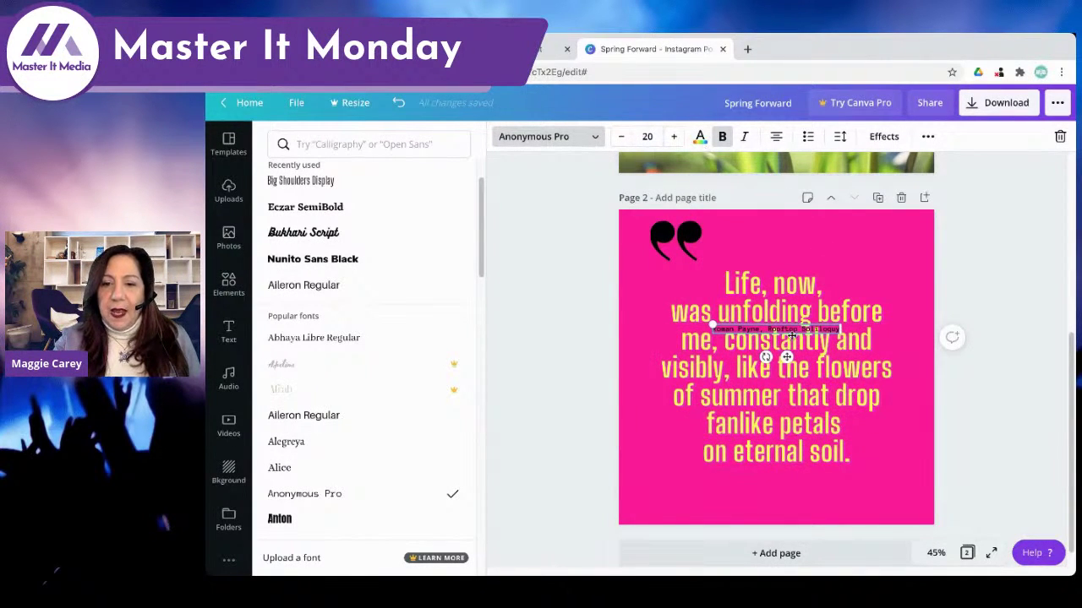
- Move the author attribution below the last line of the quote and color its text white
drag(786, 356, 790, 515)
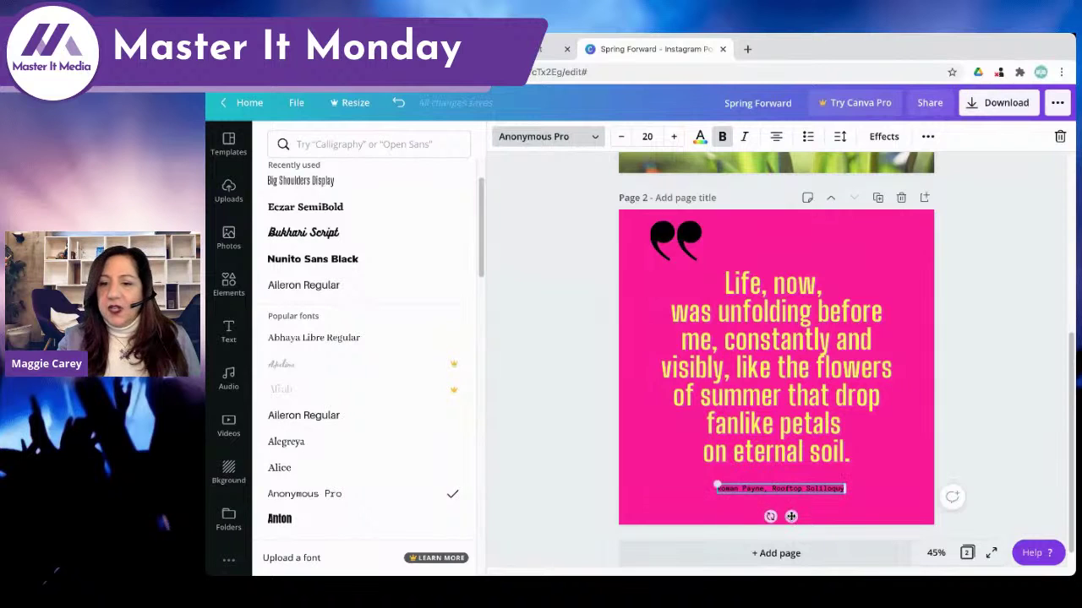
click(700, 137)
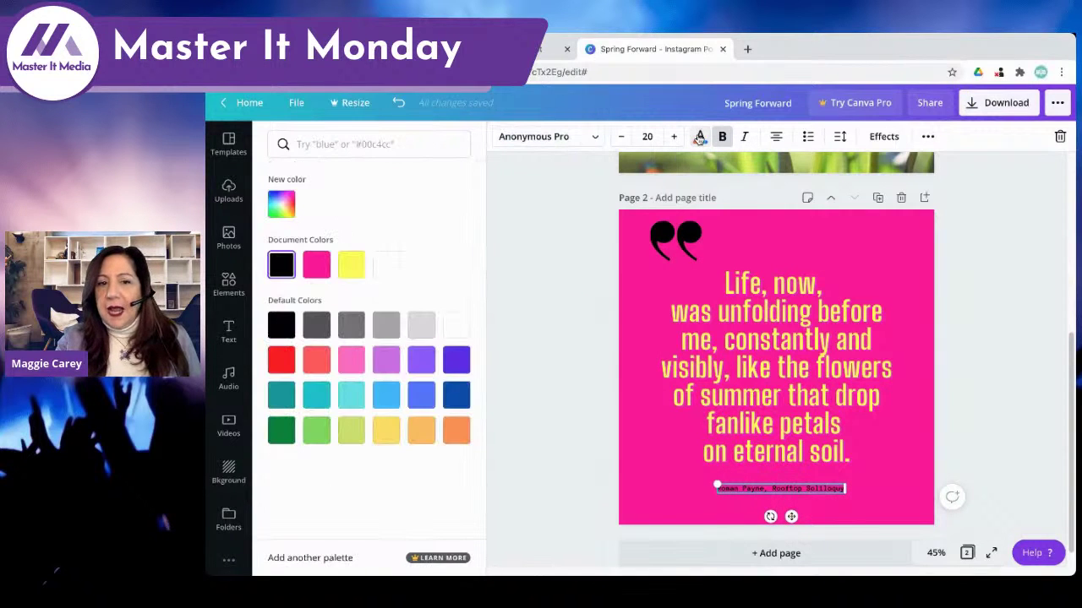
click(385, 271)
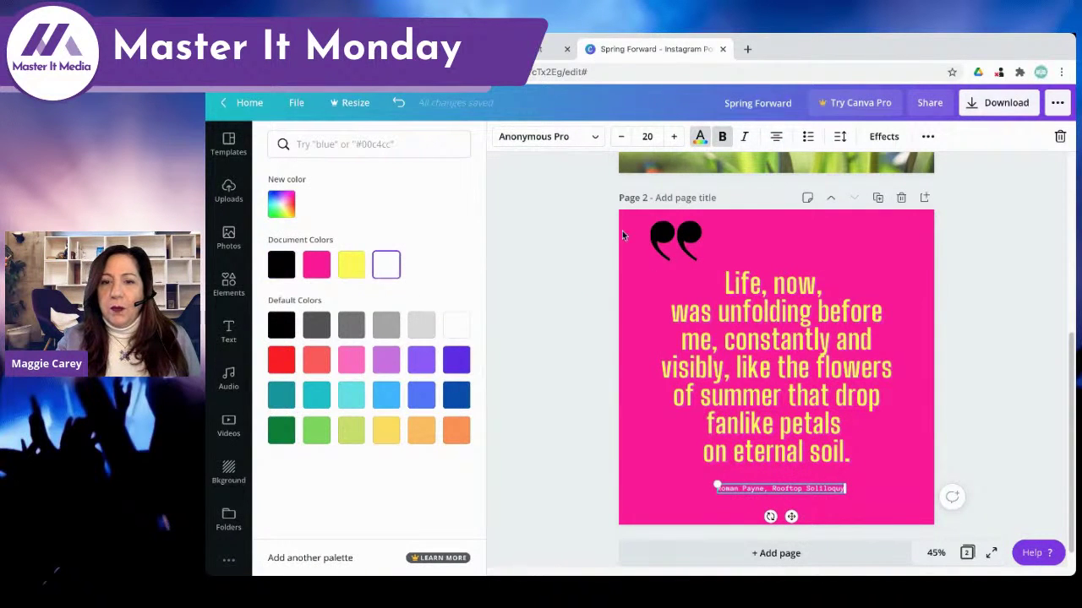
- Recolor the black quotation-mark graphic on page 2 with the document's yellow #fffd47
click(676, 241)
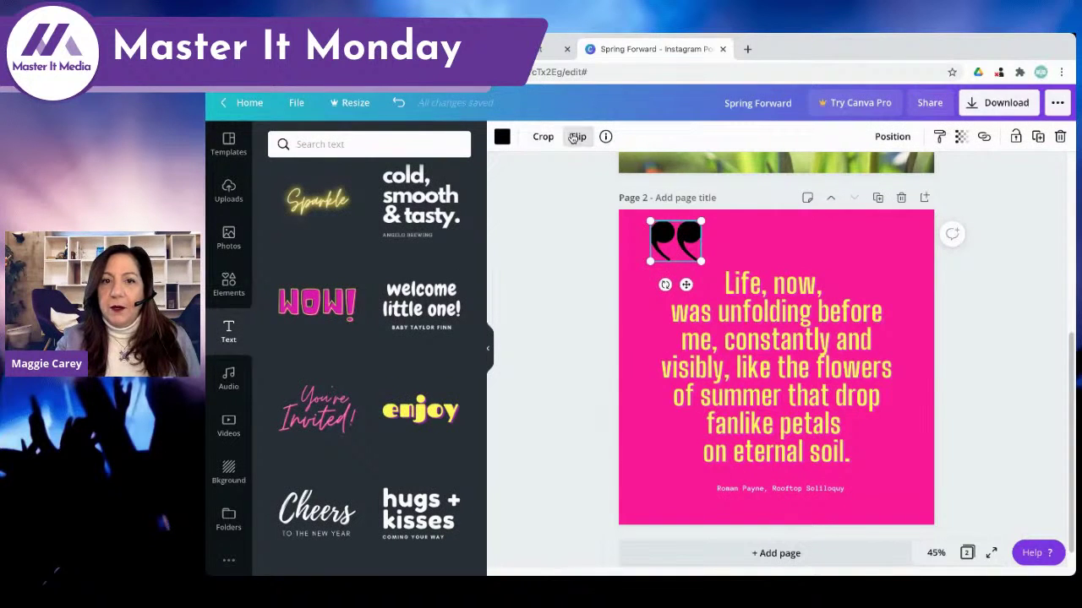
click(502, 136)
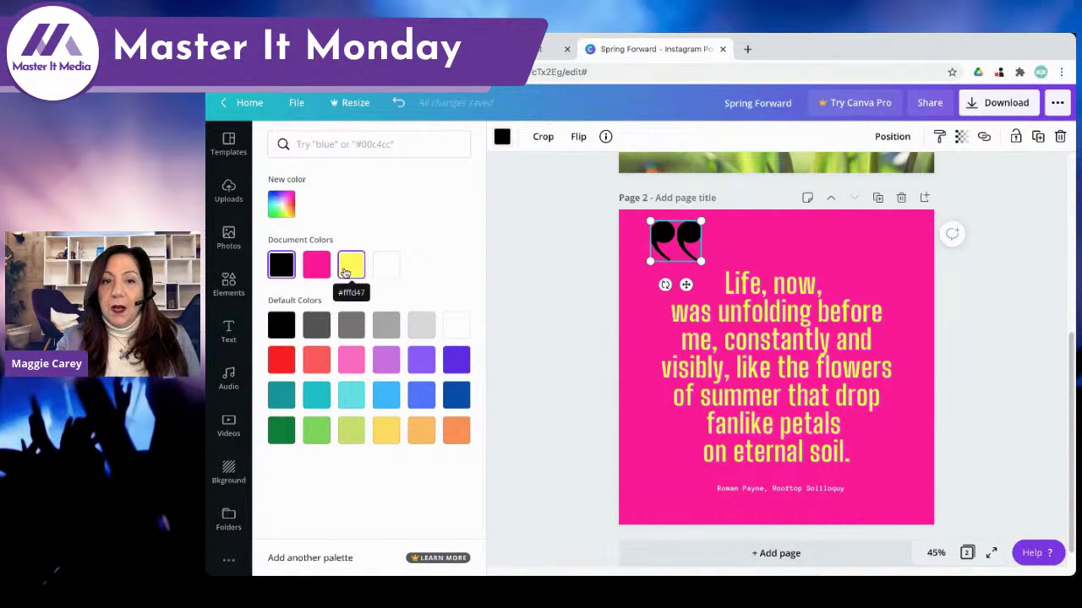
click(344, 272)
scroll(794, 398, up, 5)
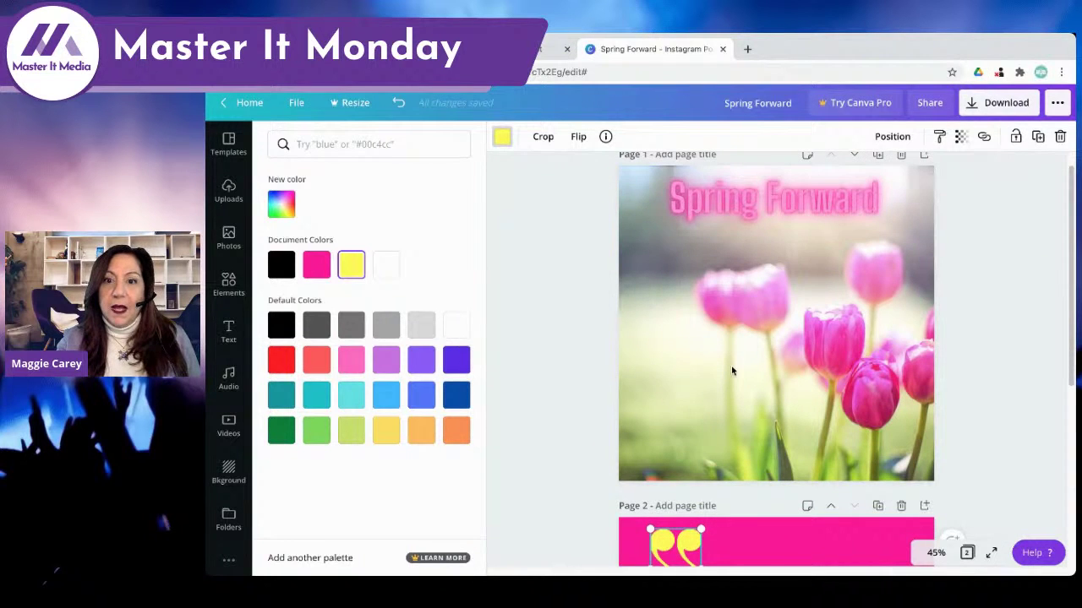
scroll(731, 369, down, 2)
scroll(731, 365, down, 3)
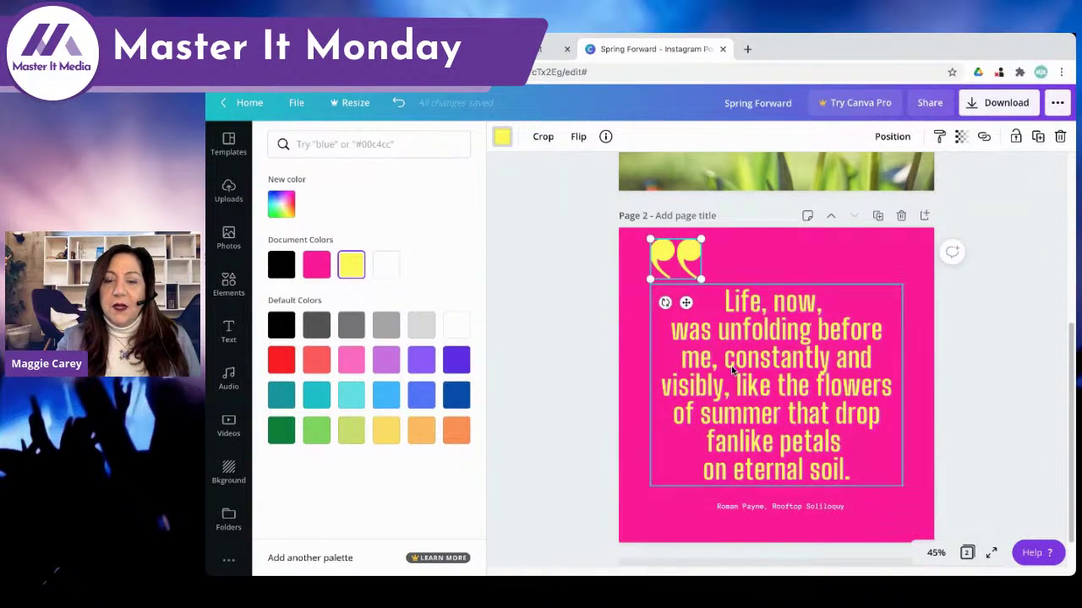
- Try light green and dark green on the page 2 quote text, and settle on the golden yellow default color
click(732, 369)
click(730, 359)
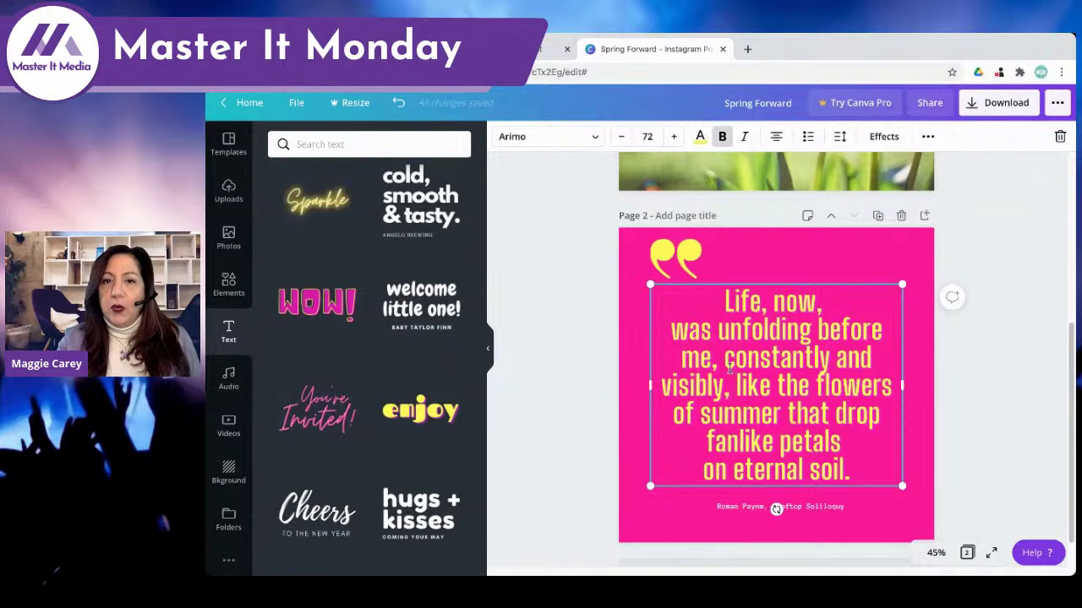
click(701, 138)
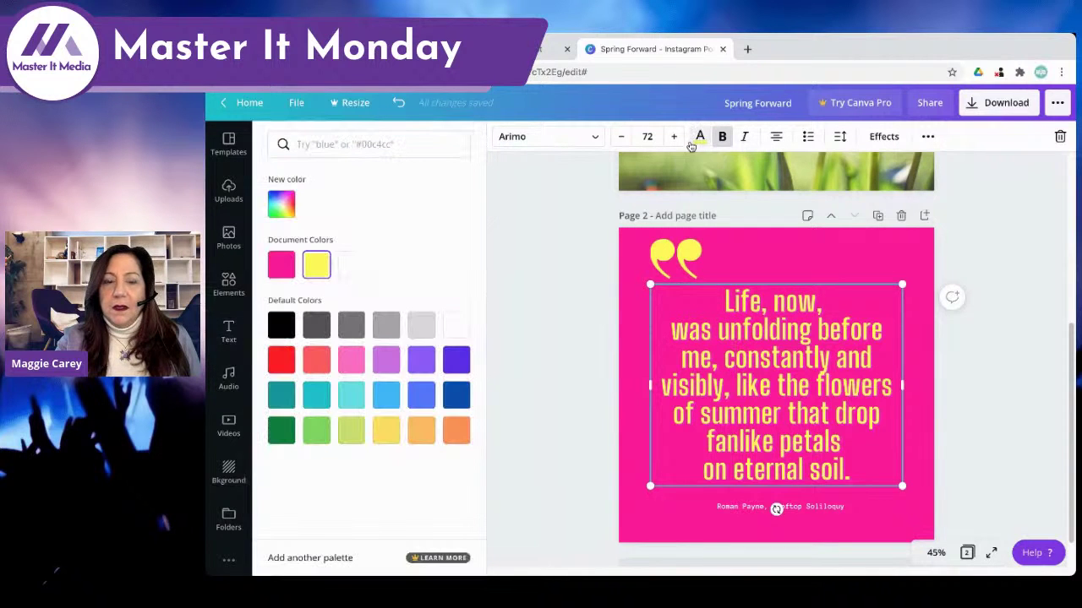
click(316, 432)
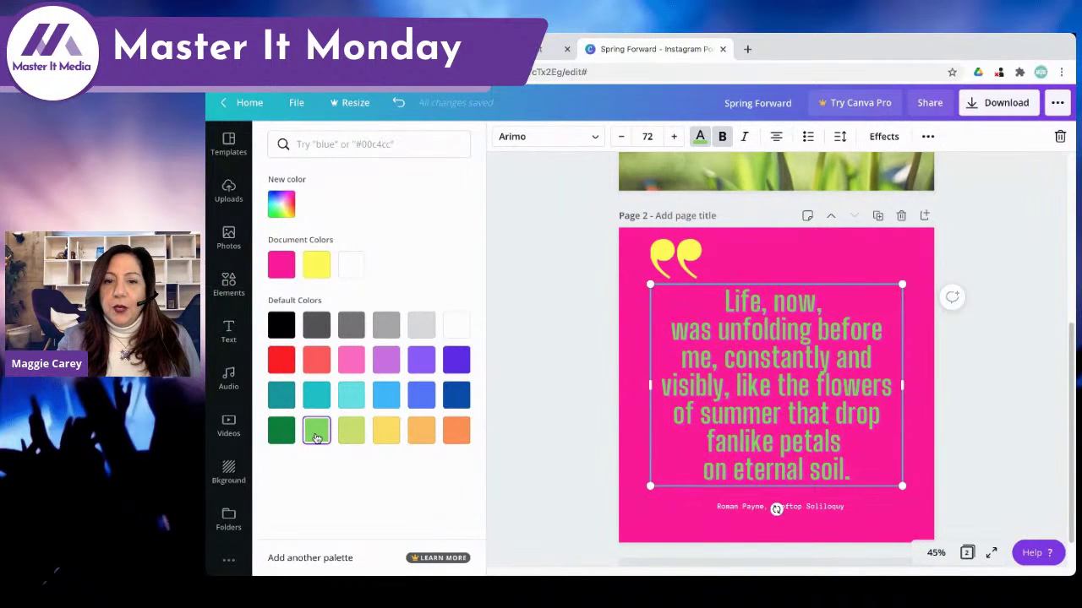
click(278, 434)
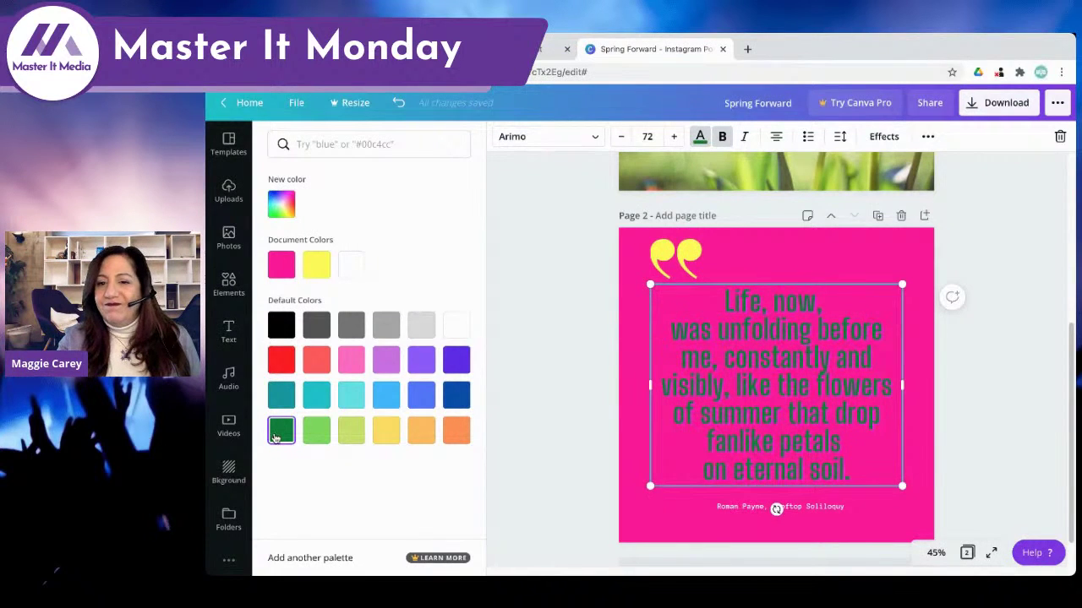
click(387, 435)
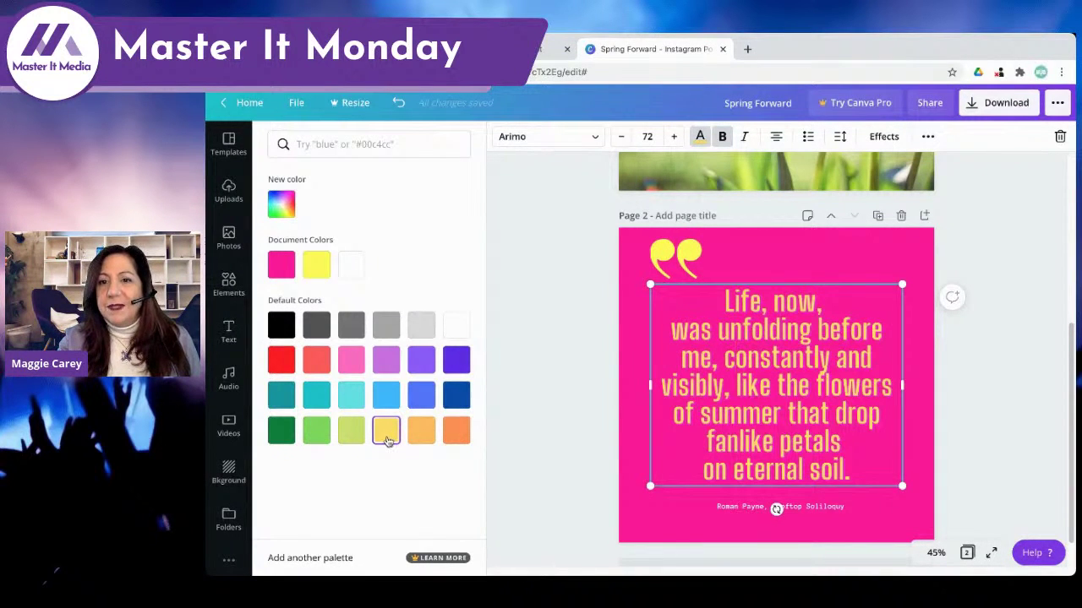
- Recolor the quotation-mark graphic above the quote with the light green default color
click(676, 257)
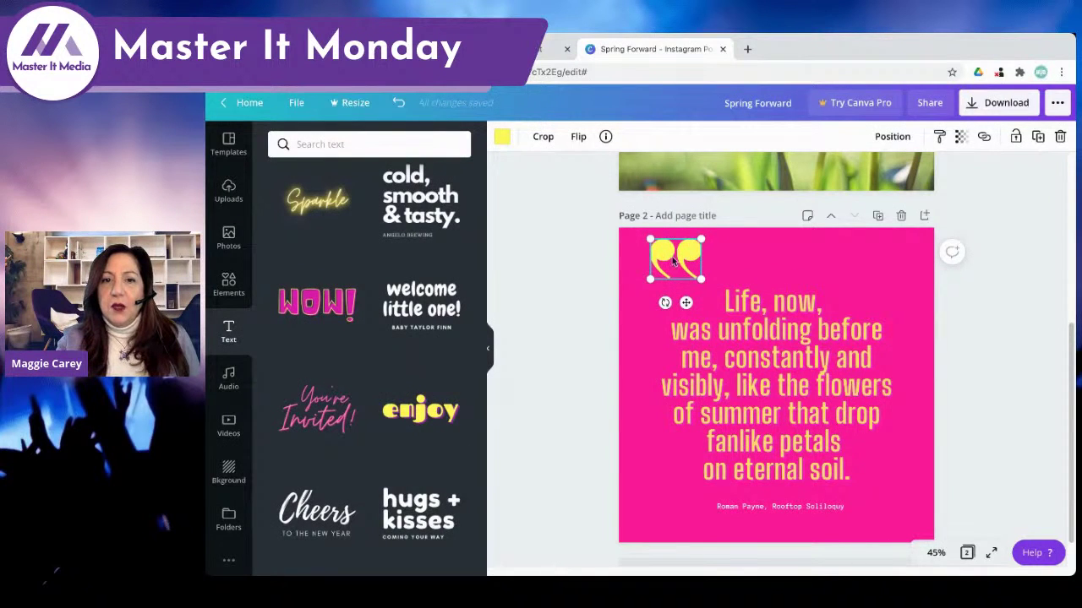
click(502, 136)
click(315, 432)
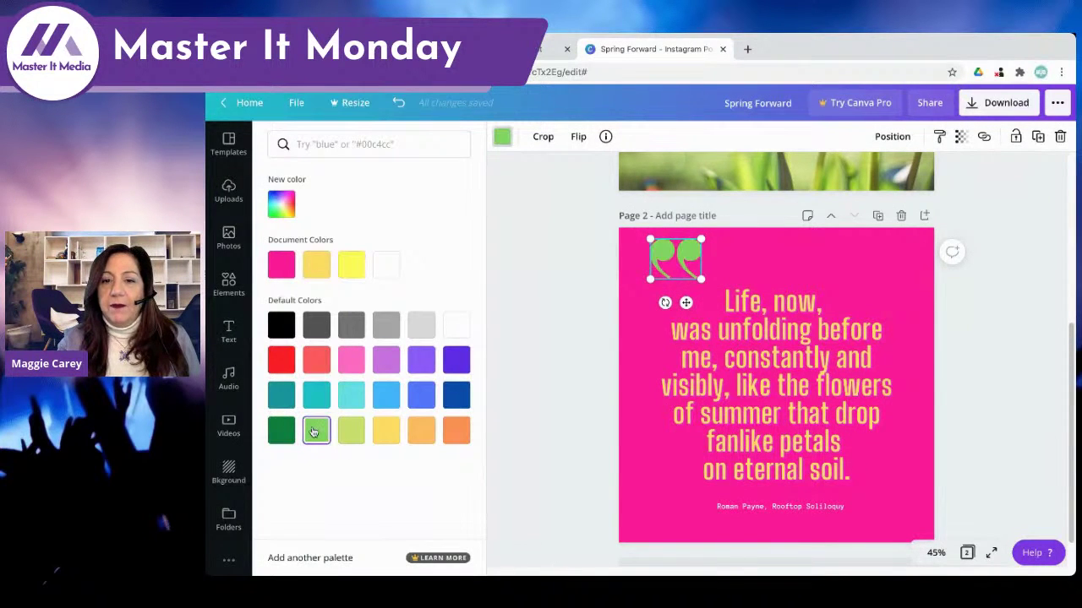
click(825, 370)
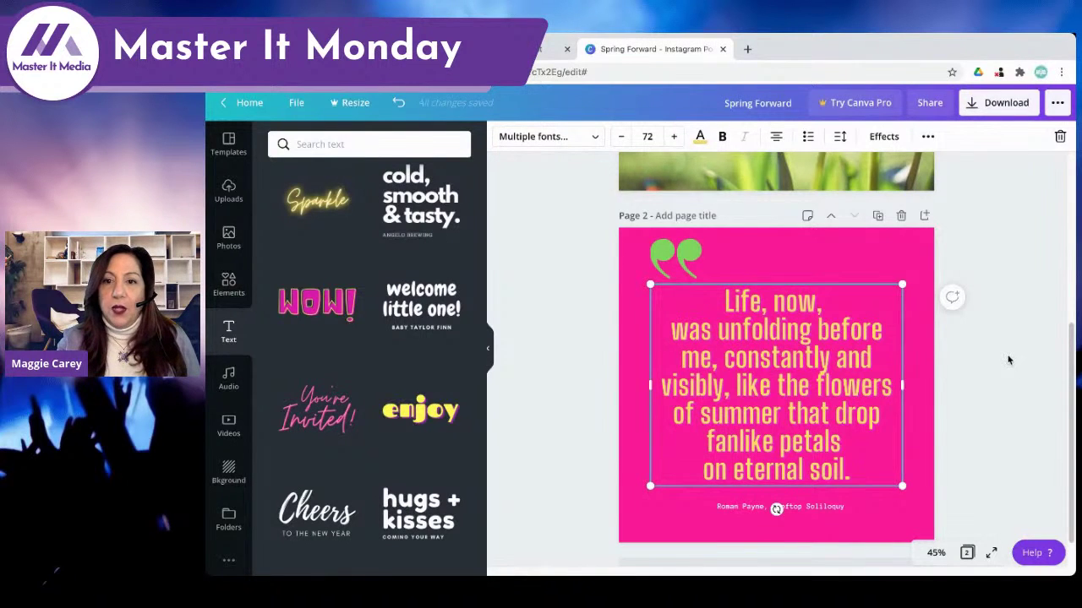
scroll(1009, 361, down, 1)
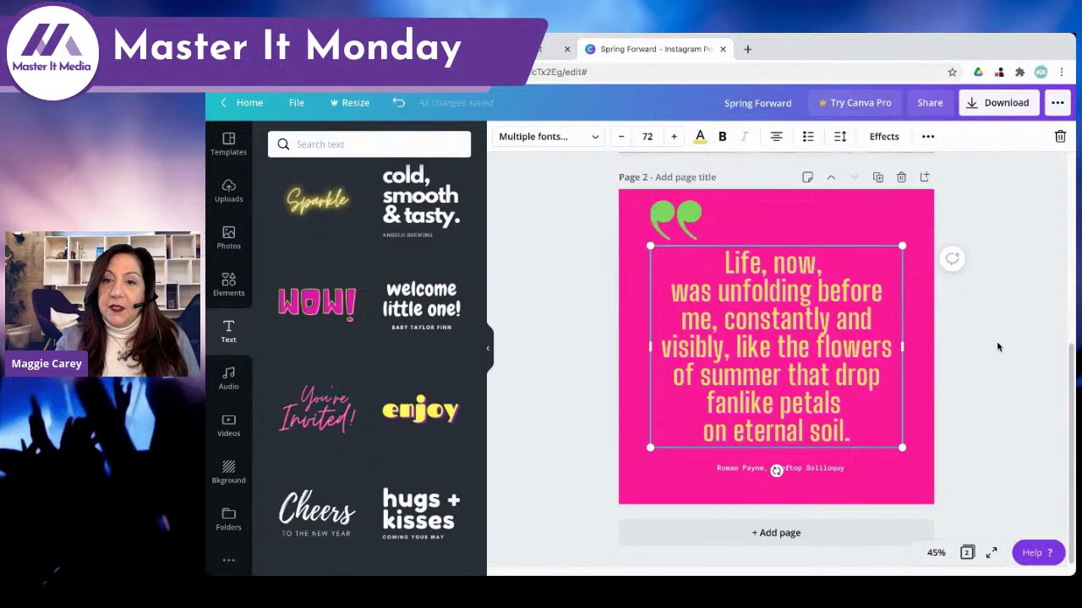
- Add a page after the quote page, remove its pink background, and browse the spring photos
click(926, 180)
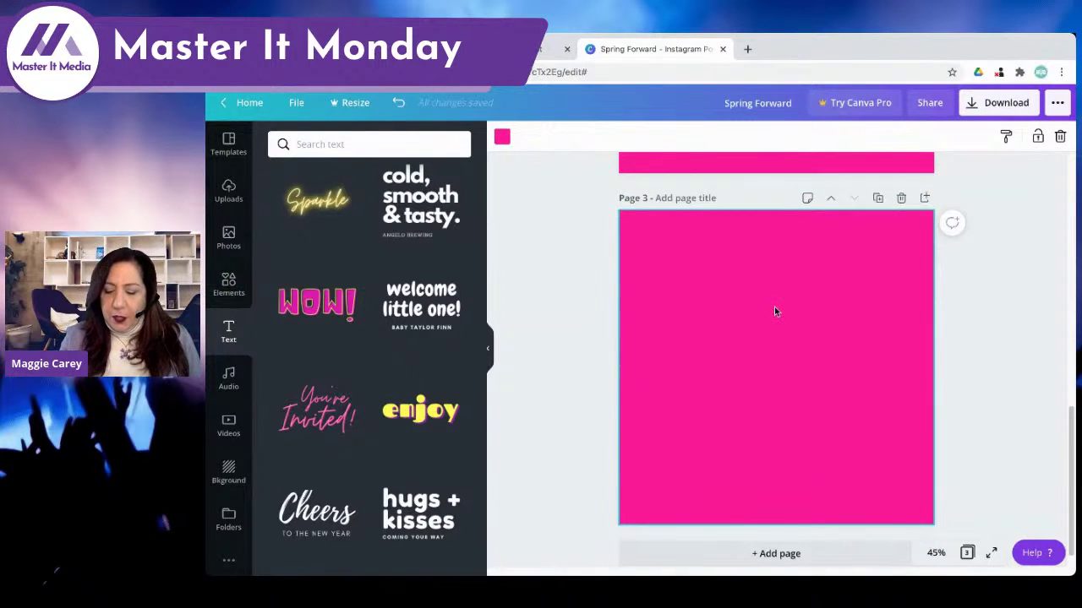
key(Delete)
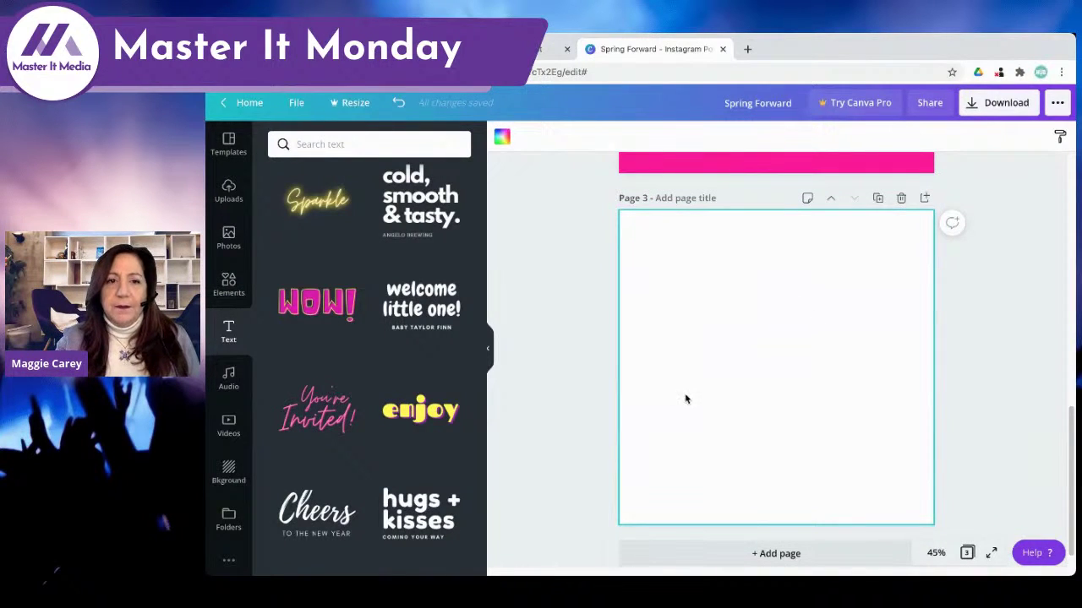
click(221, 239)
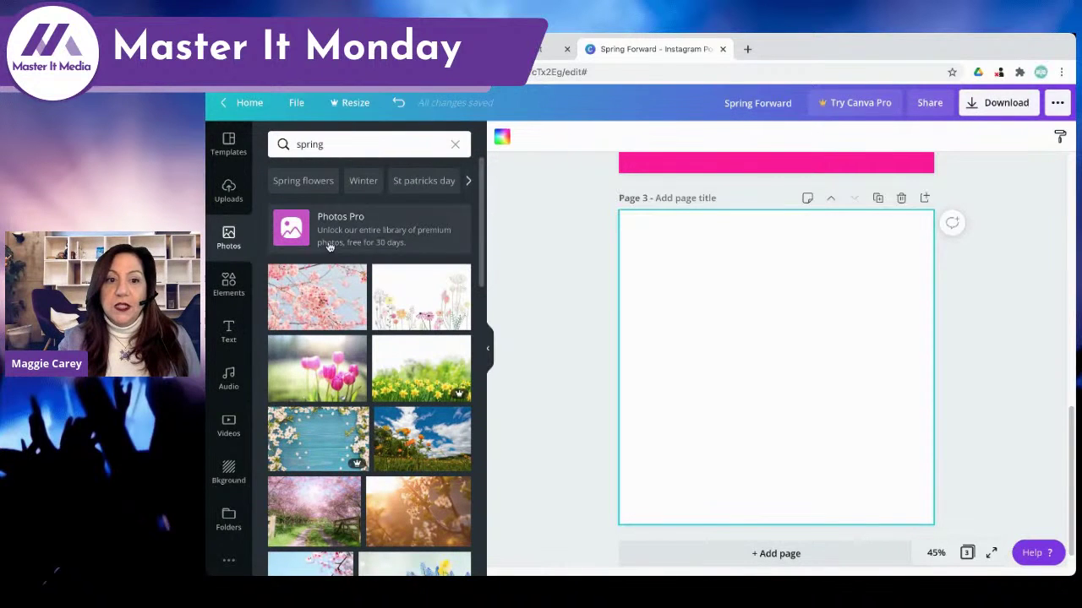
scroll(411, 333, down, 2)
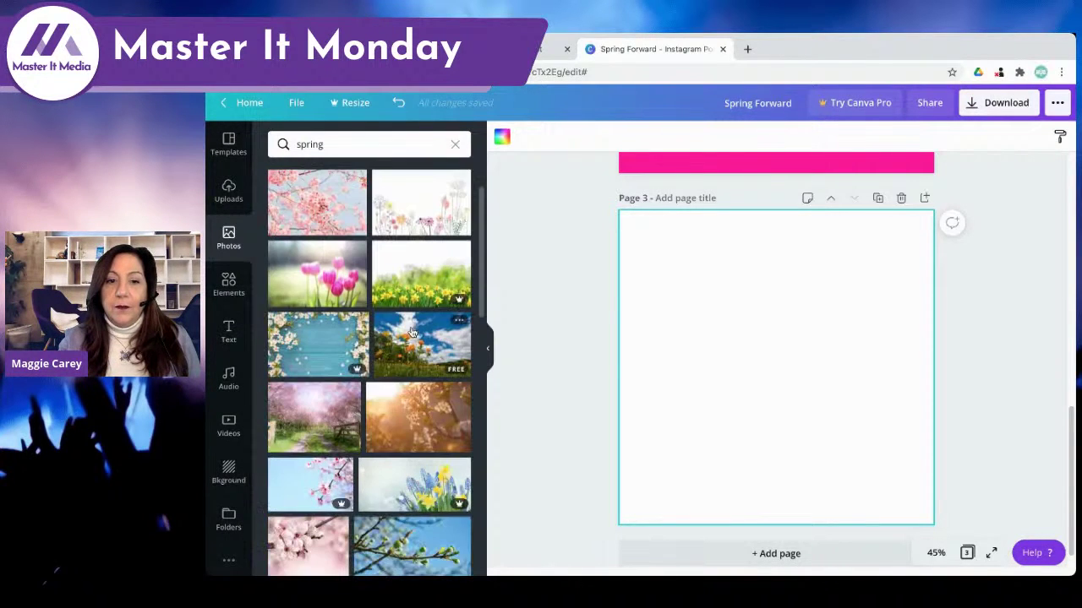
- Try the daffodil field photo and the cherry blossom photo on page 3, deleting each one
click(420, 271)
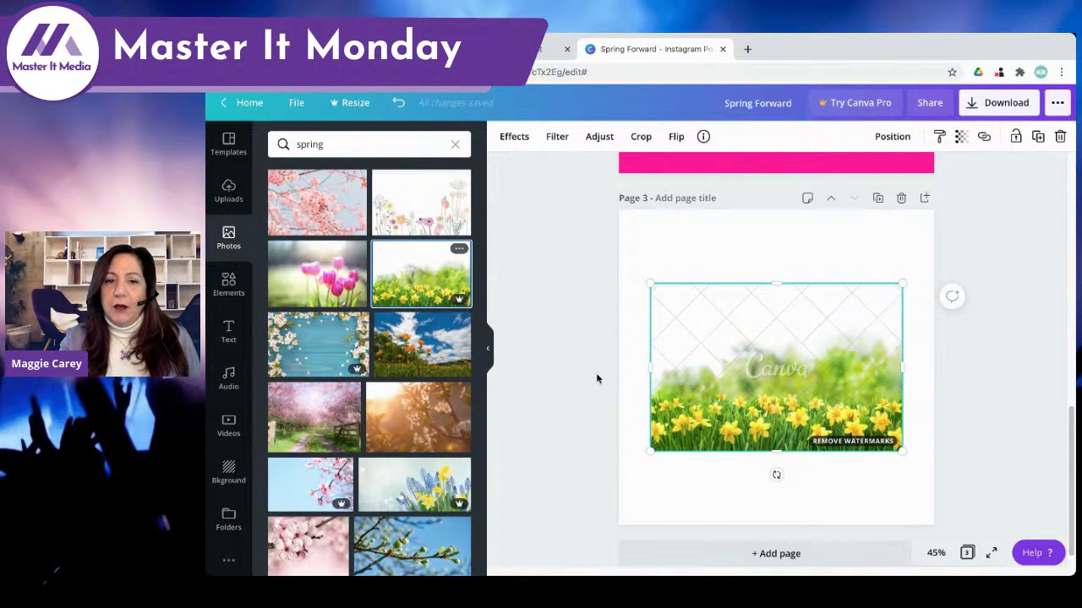
mouse_move(453, 303)
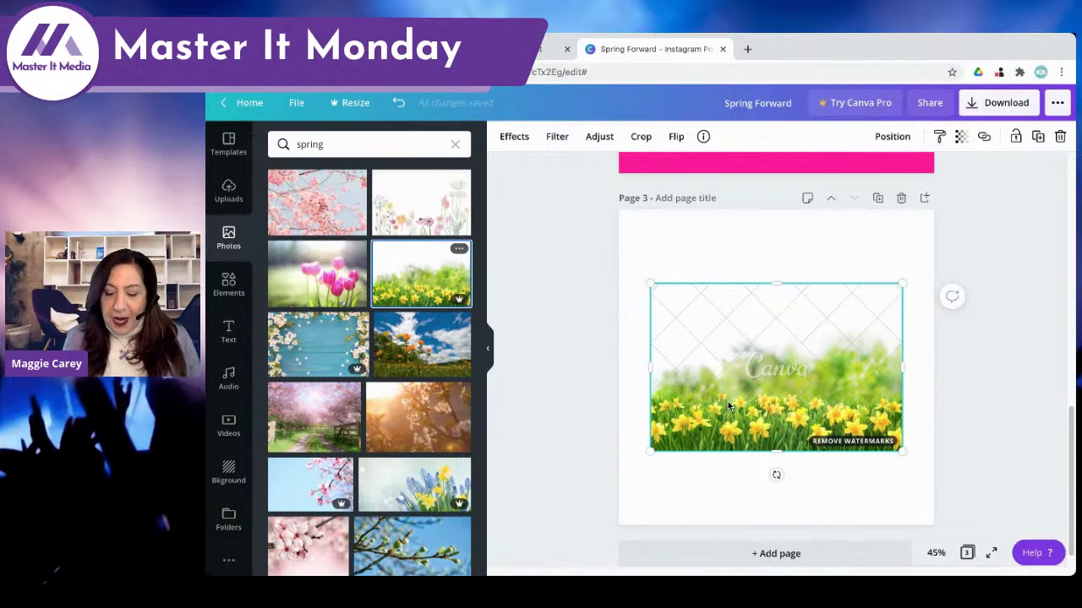
key(Delete)
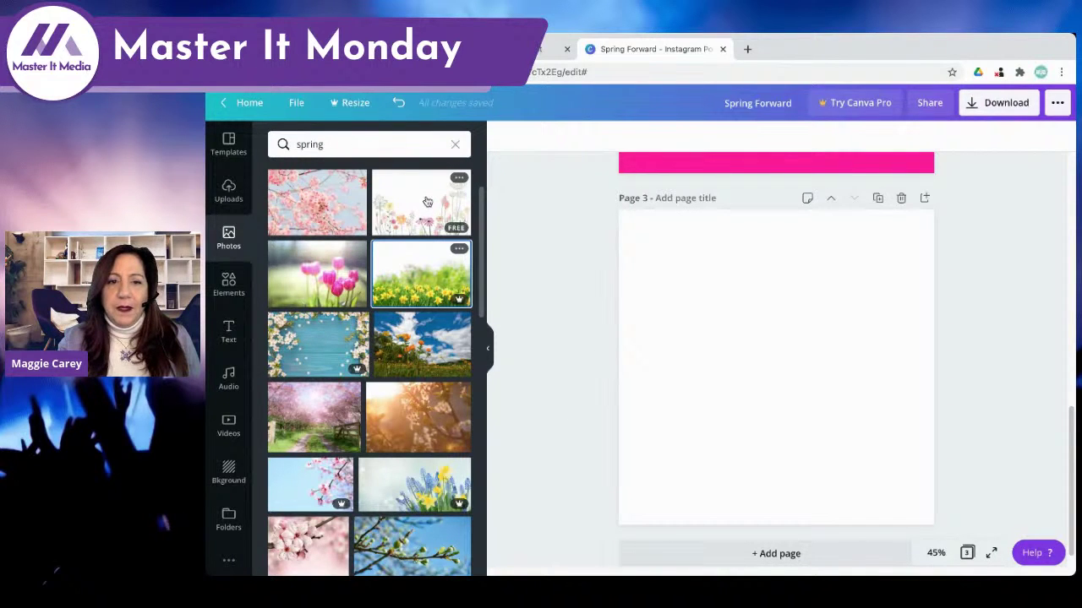
click(320, 208)
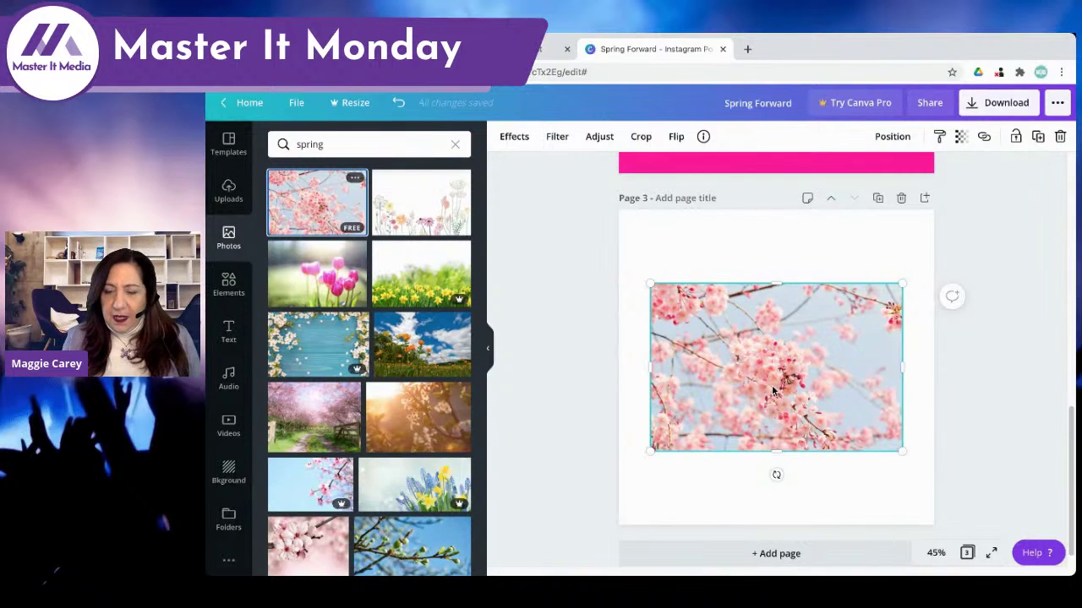
key(Delete)
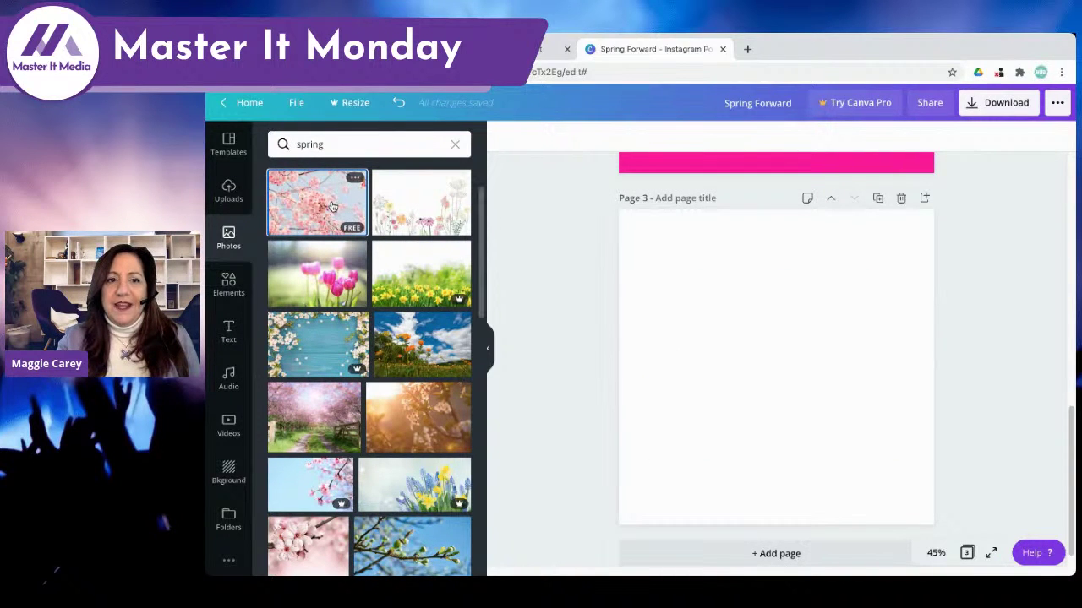
- Try the cherry blossom photo as page 3's background, shift its crop toward the photo's right side, and delete it
drag(332, 207, 634, 255)
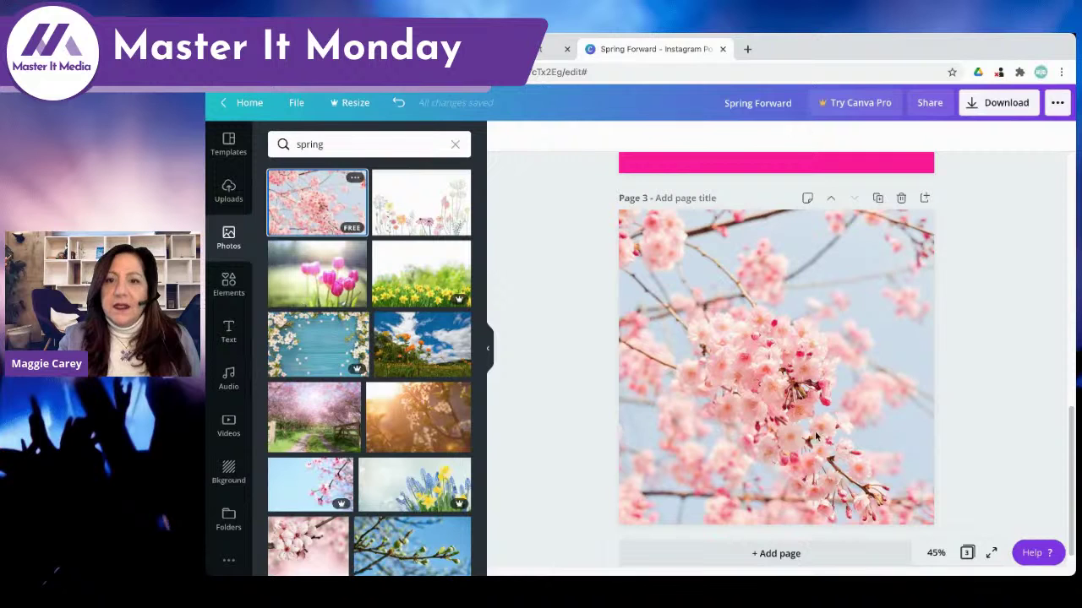
click(738, 252)
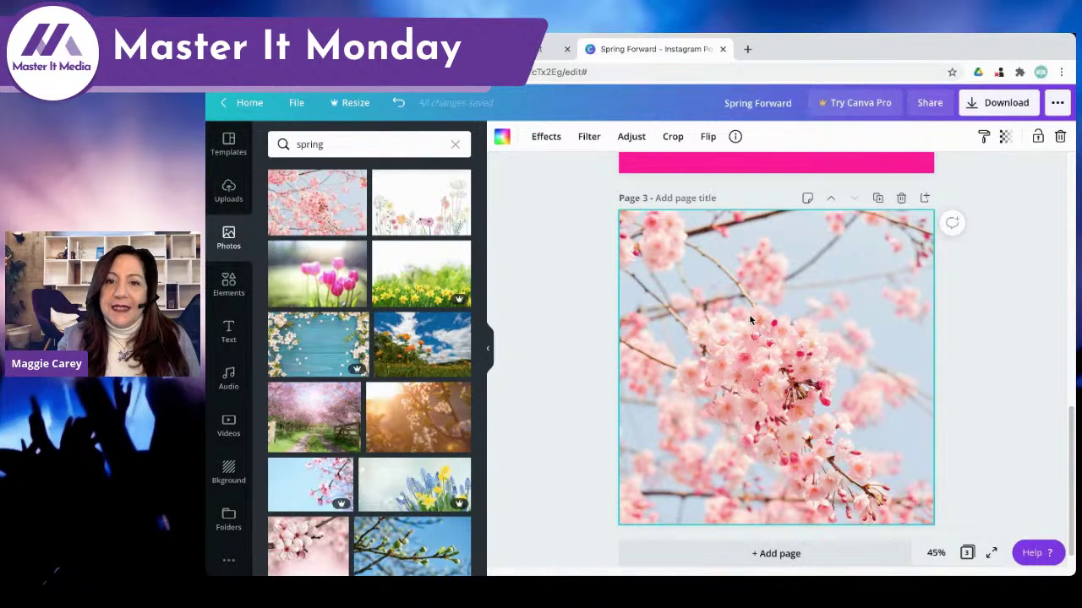
click(674, 138)
drag(757, 331, 778, 349)
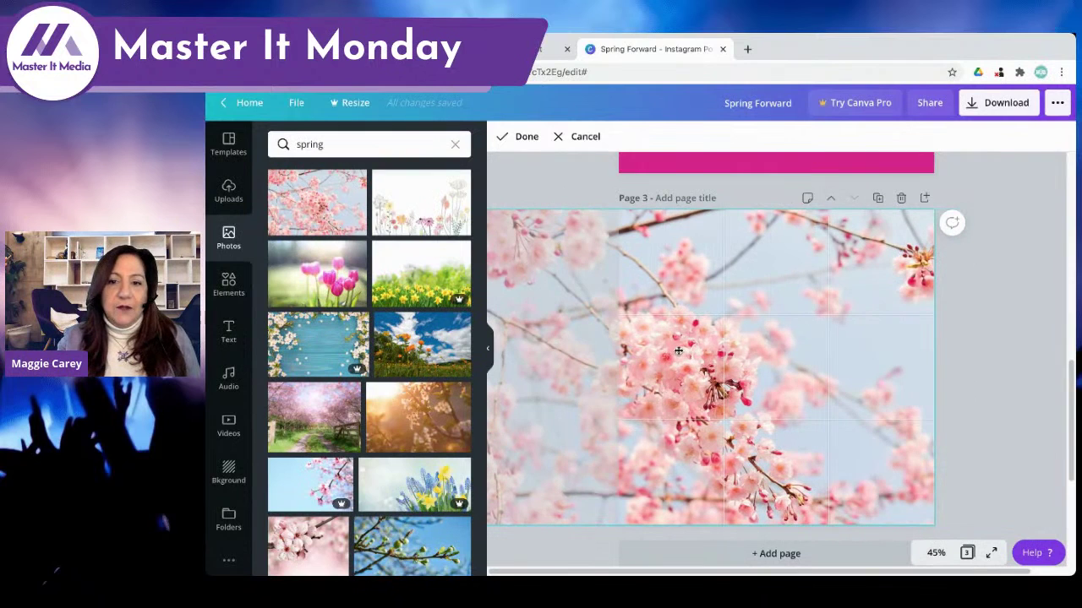
click(522, 137)
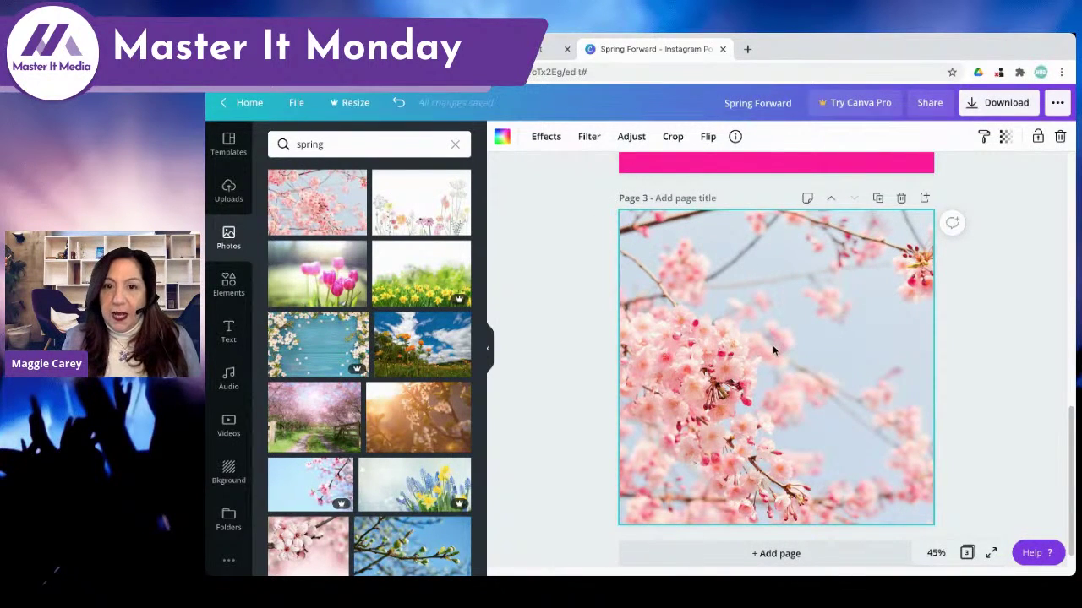
key(Delete)
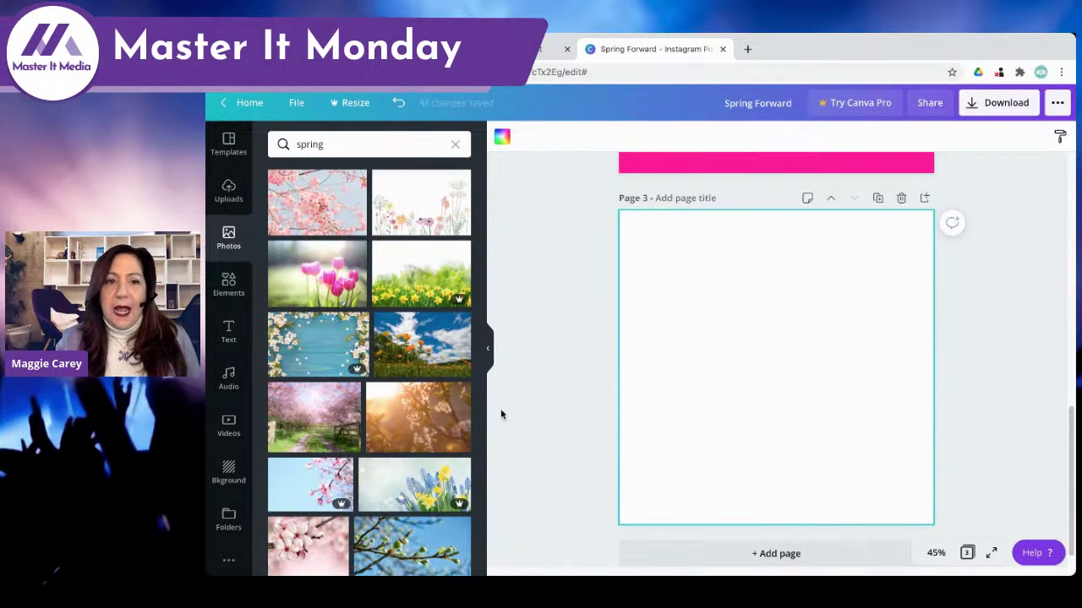
- Add the free wildflower illustration from the spring photos to page 3 and select it
click(431, 212)
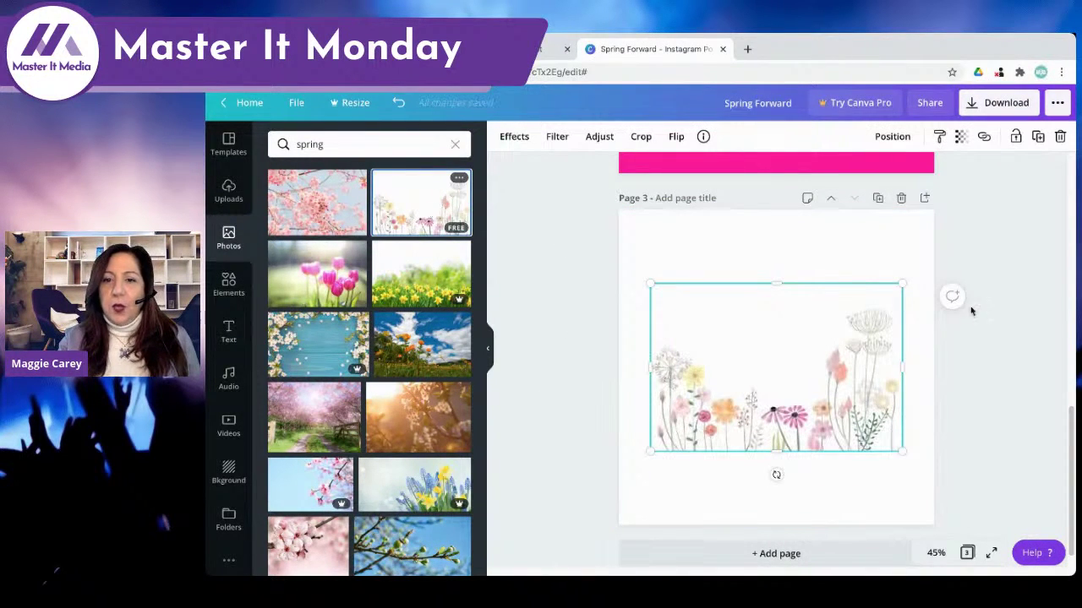
click(924, 375)
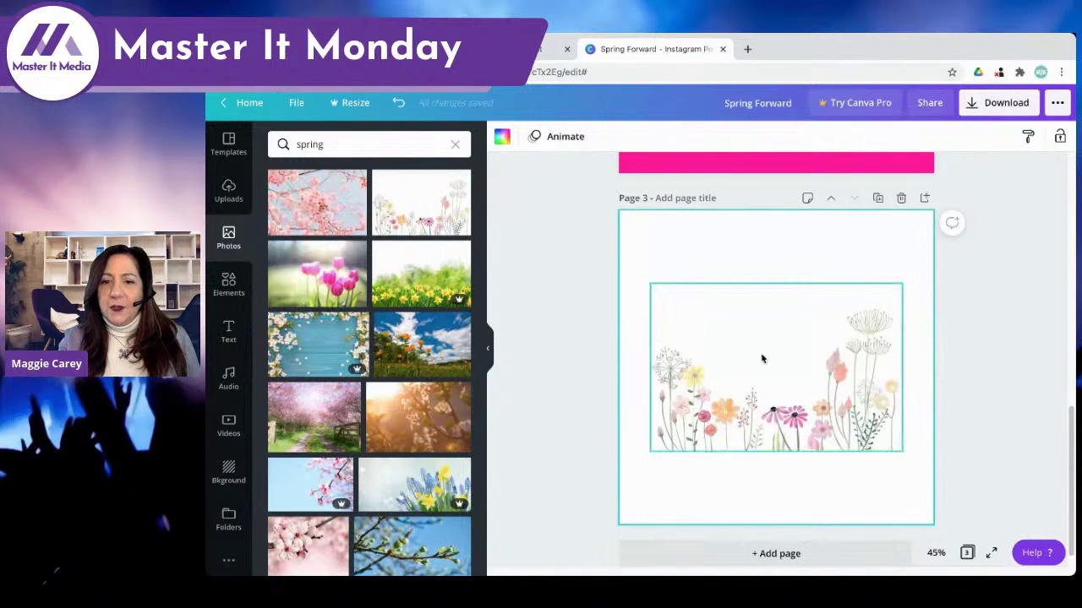
click(796, 377)
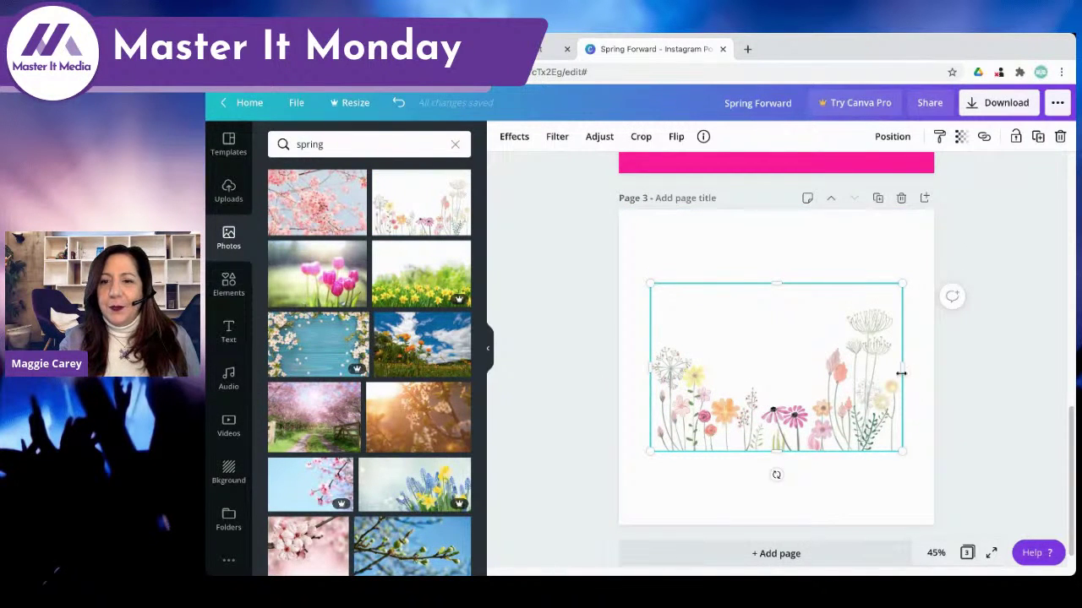
click(925, 376)
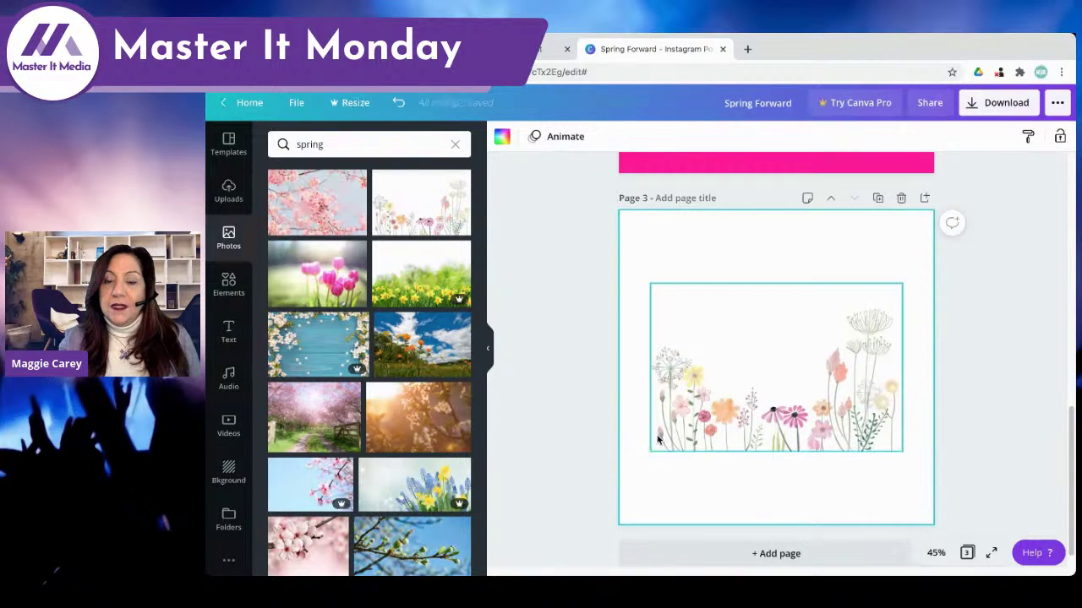
click(703, 407)
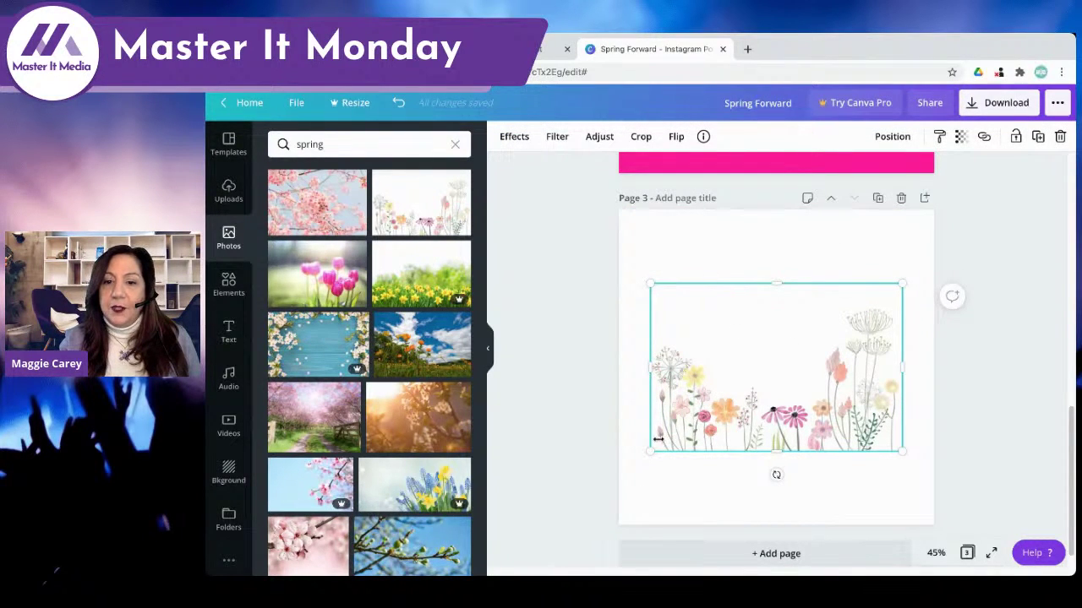
- Resize the wildflower image from its lower corners so it meets the page's left edge, and crop off its right side
drag(652, 451, 616, 475)
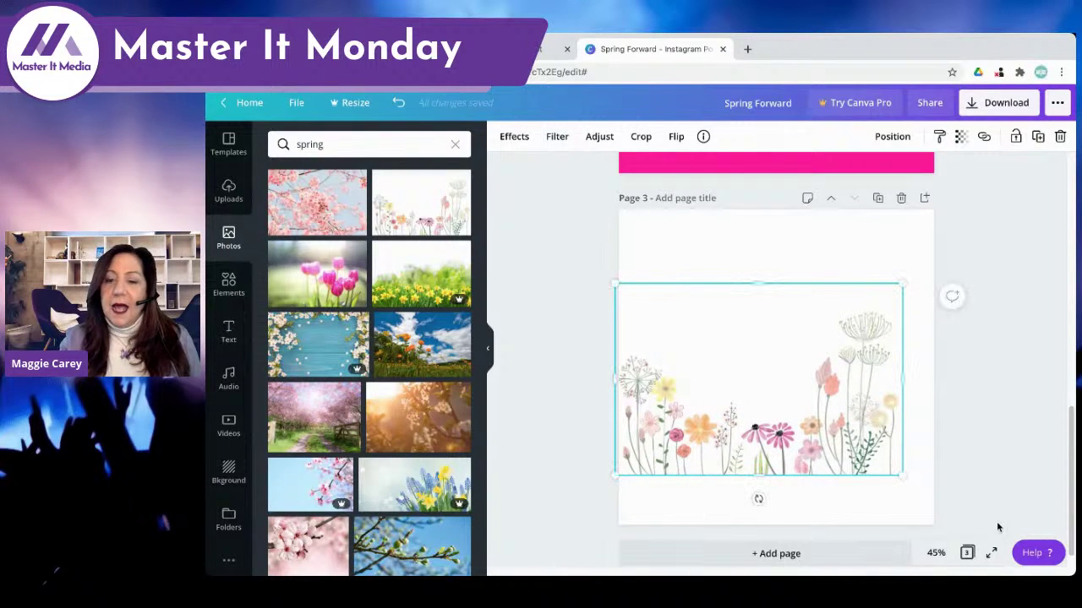
drag(903, 474, 873, 454)
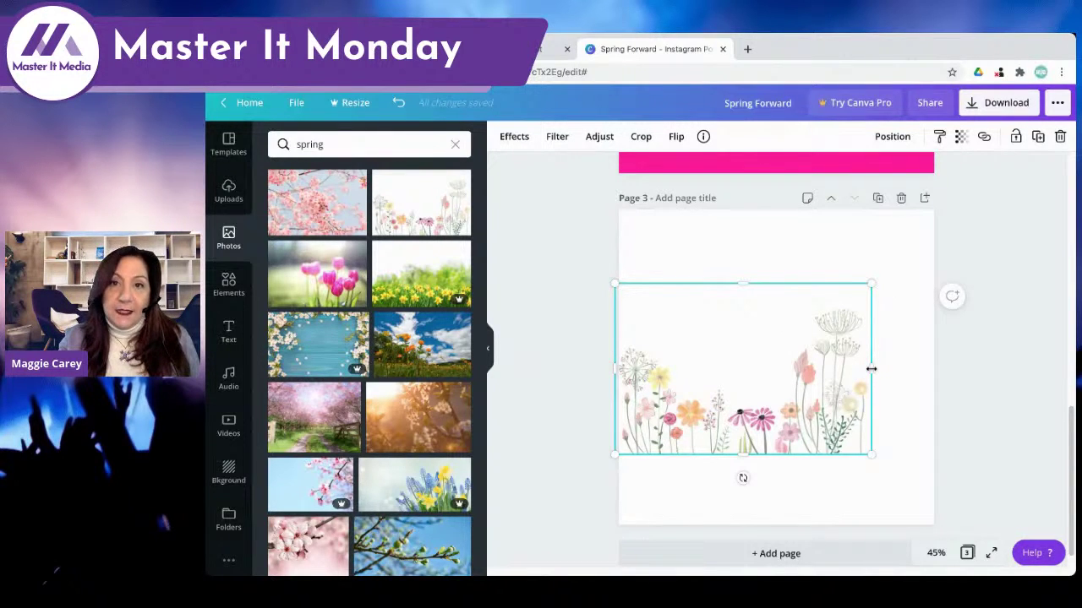
drag(871, 368, 814, 369)
click(914, 430)
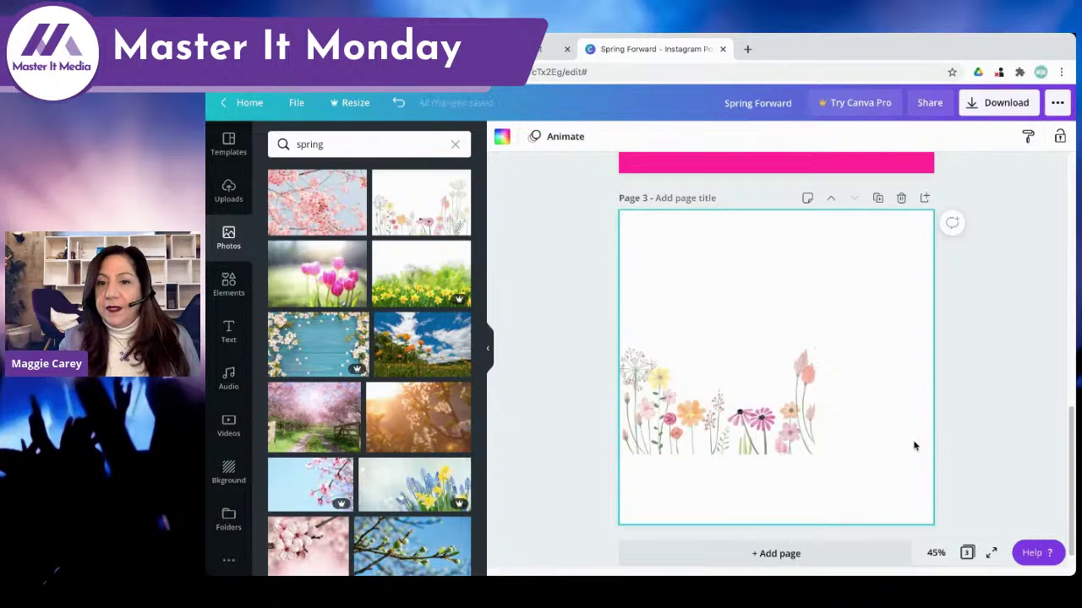
- Enlarge the wildflower image and reposition it so the flowers span the lower part of page 3 and meet its bottom edge
click(699, 372)
drag(700, 372, 751, 368)
drag(659, 463, 576, 536)
drag(741, 451, 800, 450)
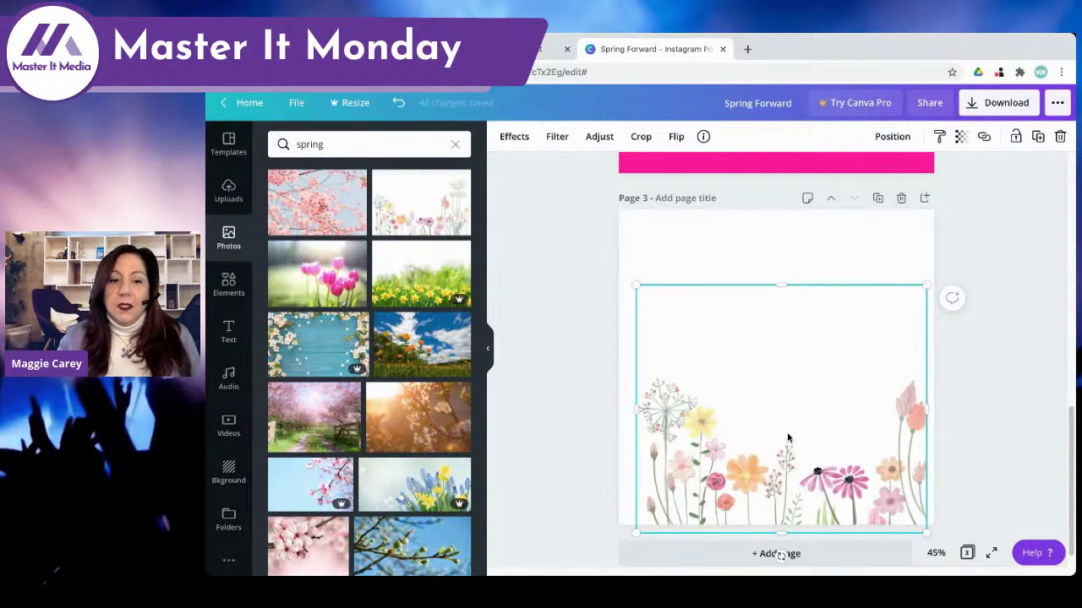
- Look through more spring photos and delete the wildflower image from page 3
scroll(384, 335, down, 3)
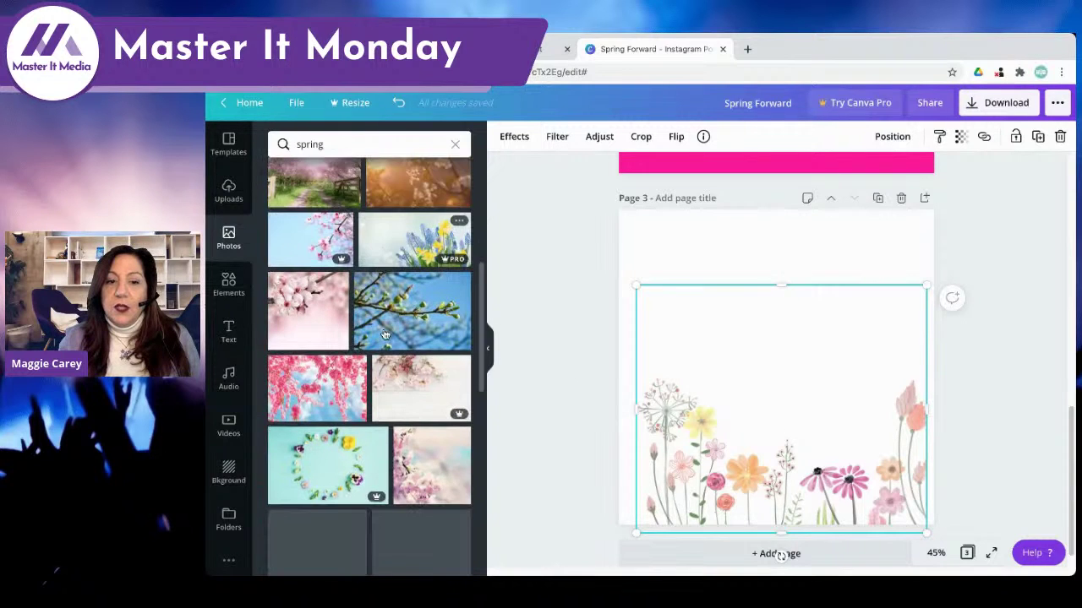
scroll(385, 334, down, 1)
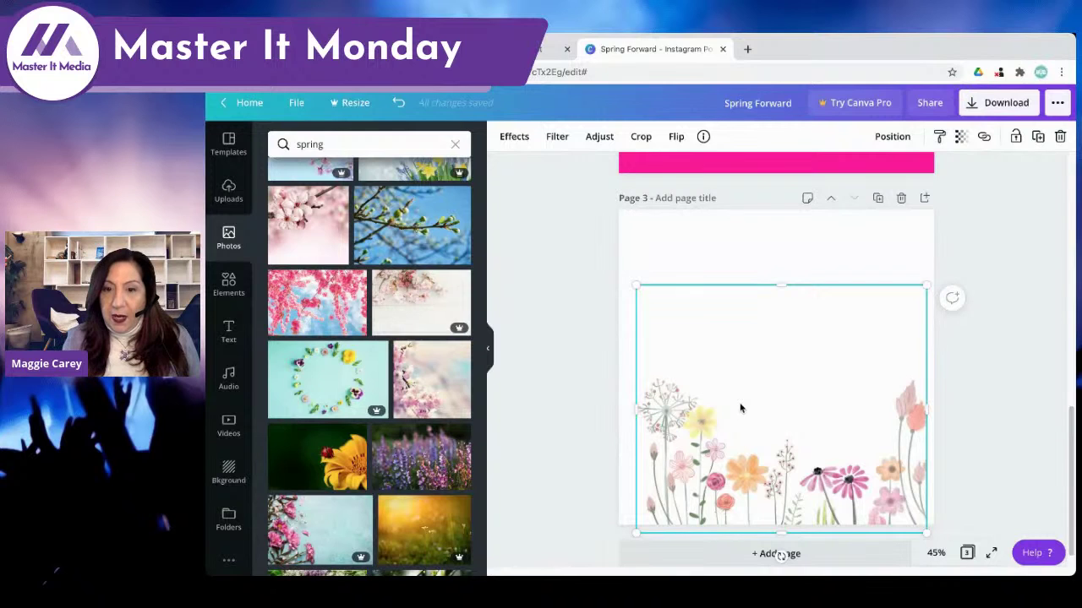
key(Delete)
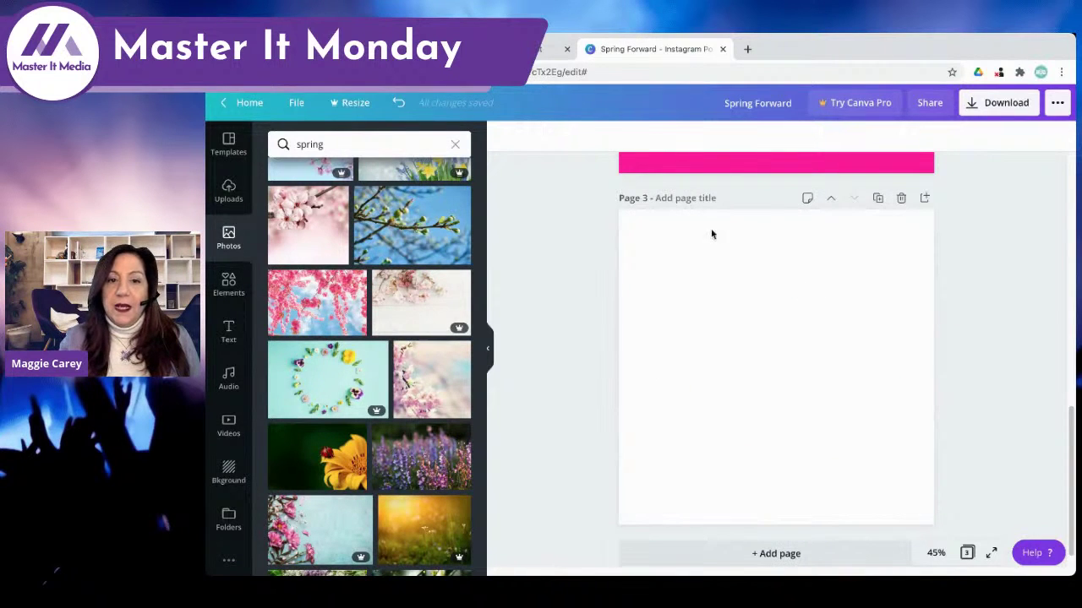
- Search the photo library for "spring fushia" and browse the results for a photo matching the pink quote page
scroll(704, 267, up, 3)
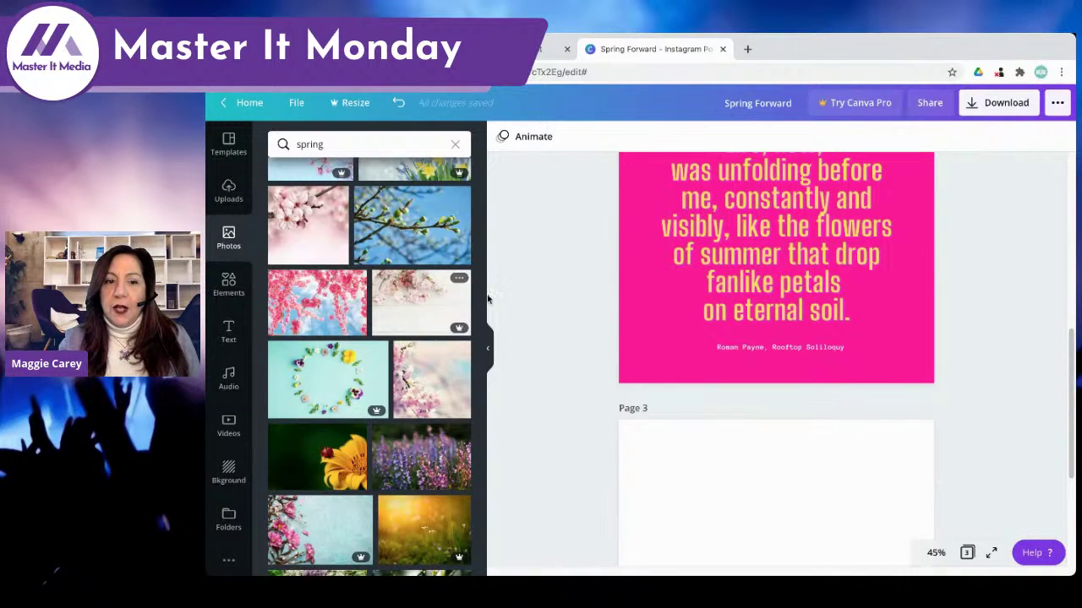
scroll(490, 300, up, 1)
scroll(421, 297, up, 10)
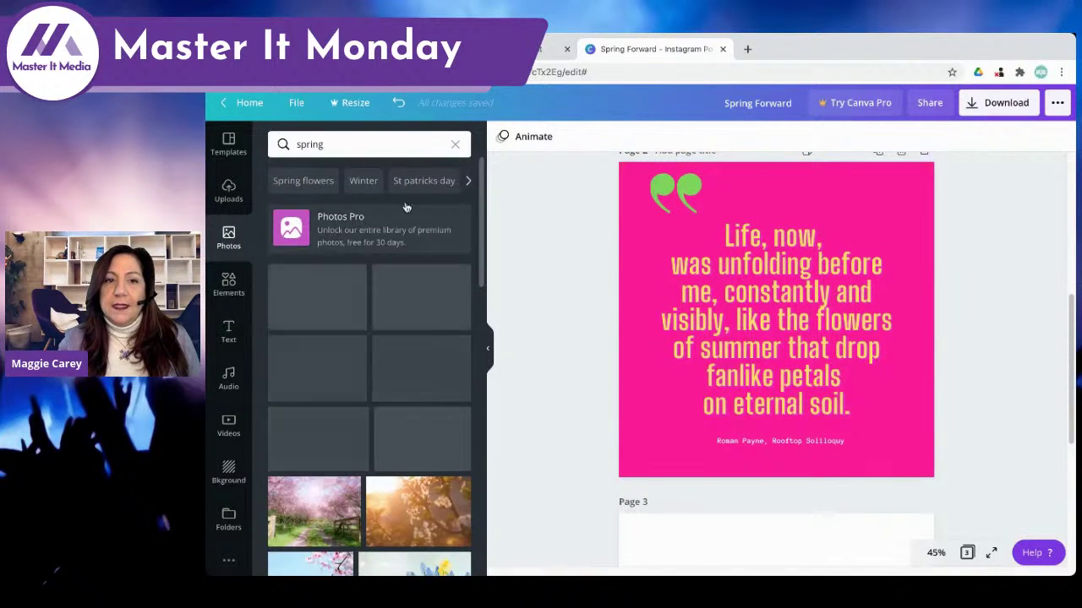
click(369, 146)
text(fu)
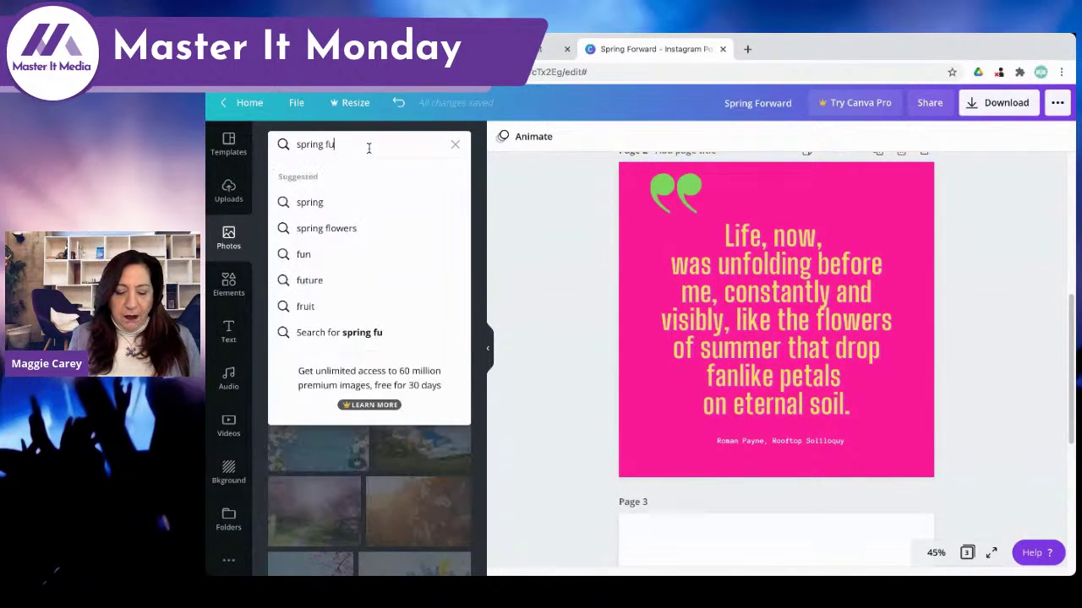
text(shia)
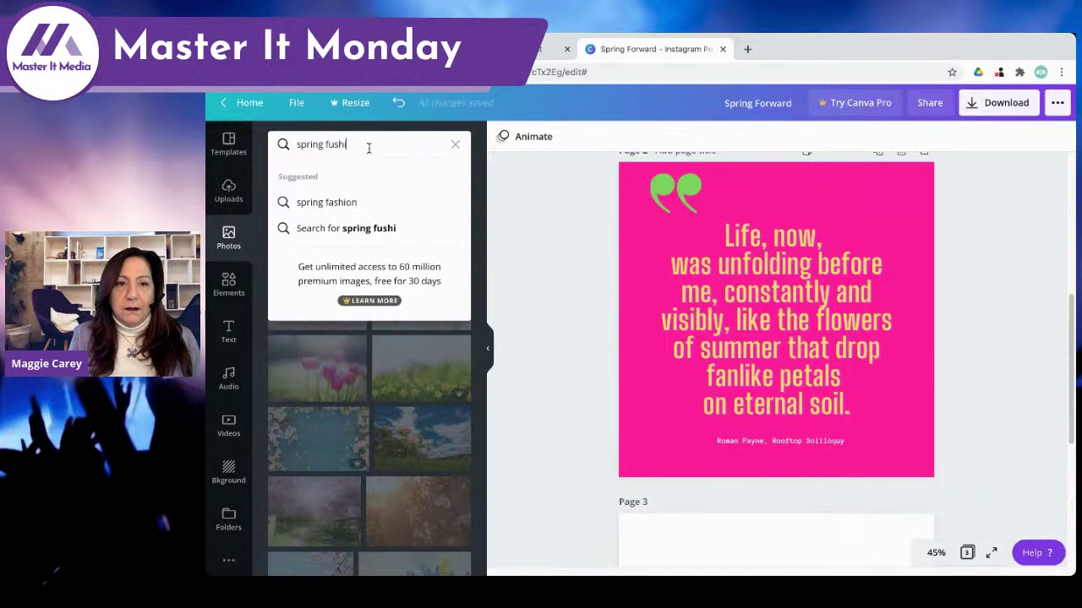
key(Return)
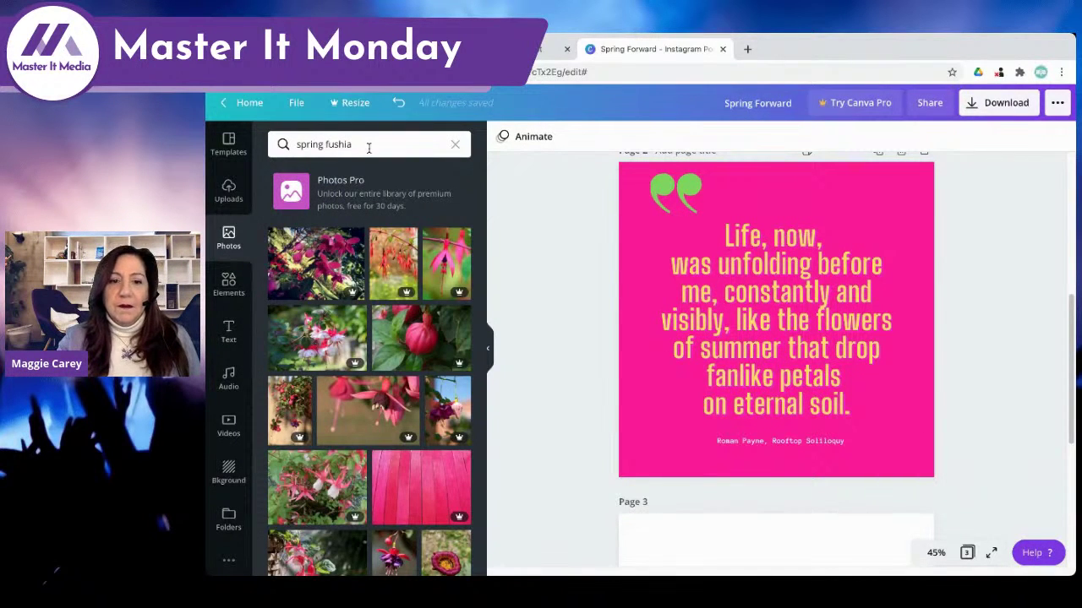
scroll(406, 334, down, 4)
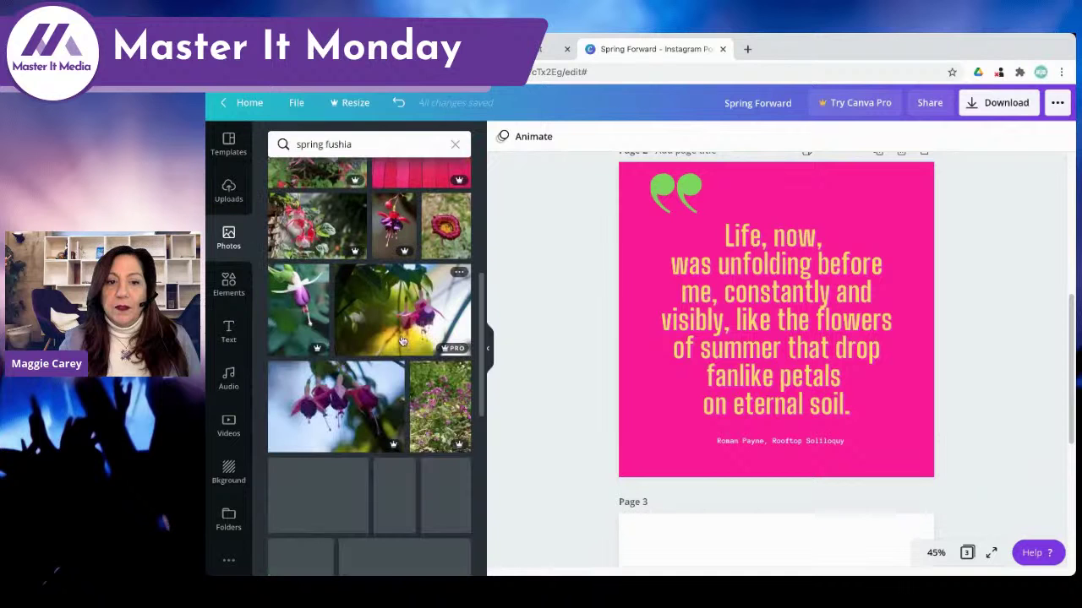
- Change the photo search back to "spring" and browse the flower photos for one that suits the pink quote page
double_click(330, 144)
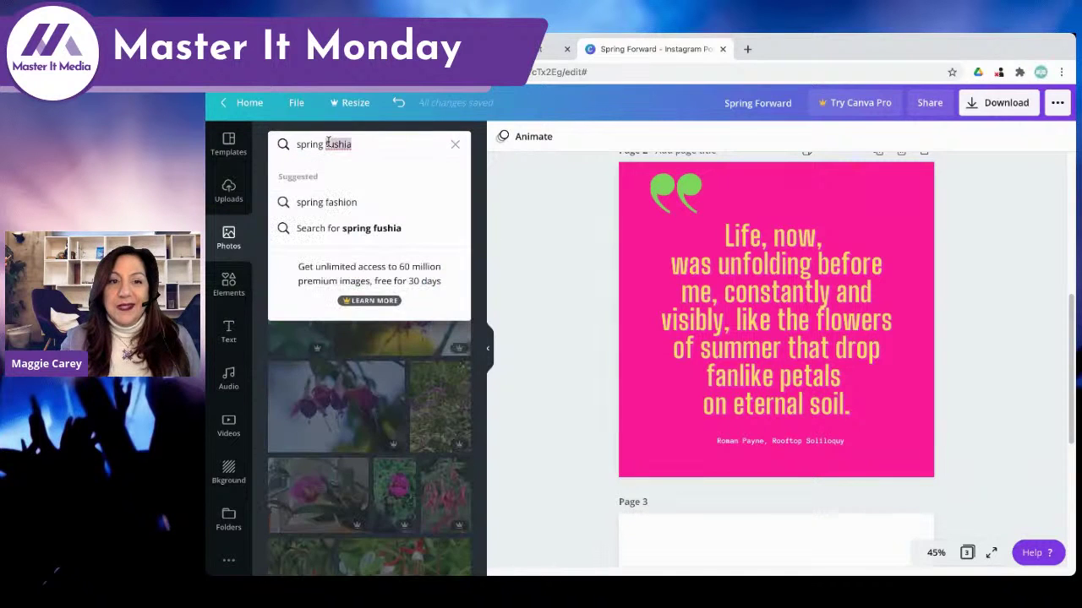
key(BackSpace)
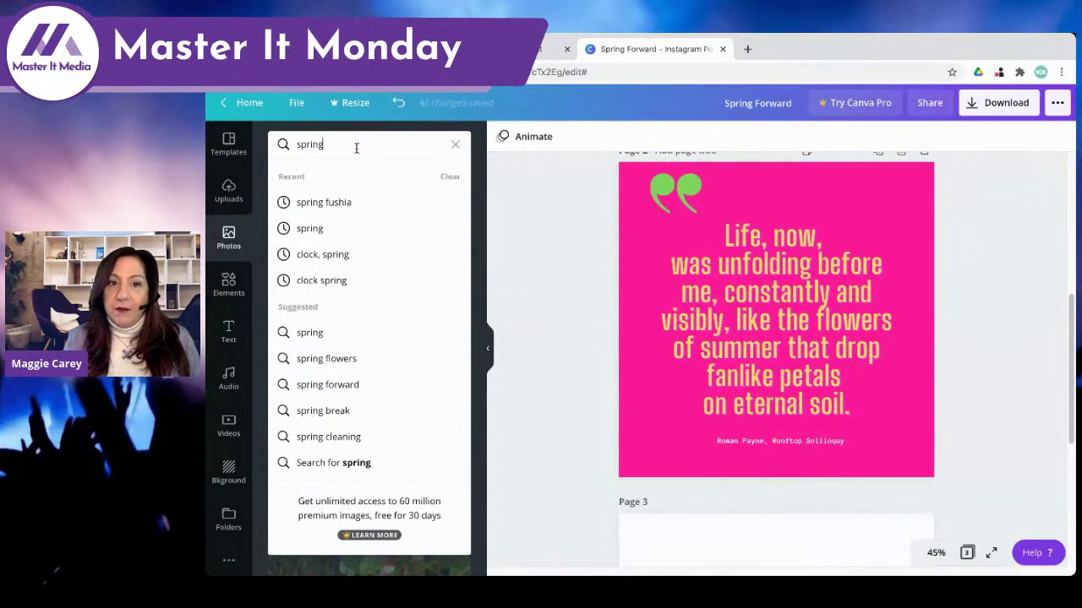
key(Return)
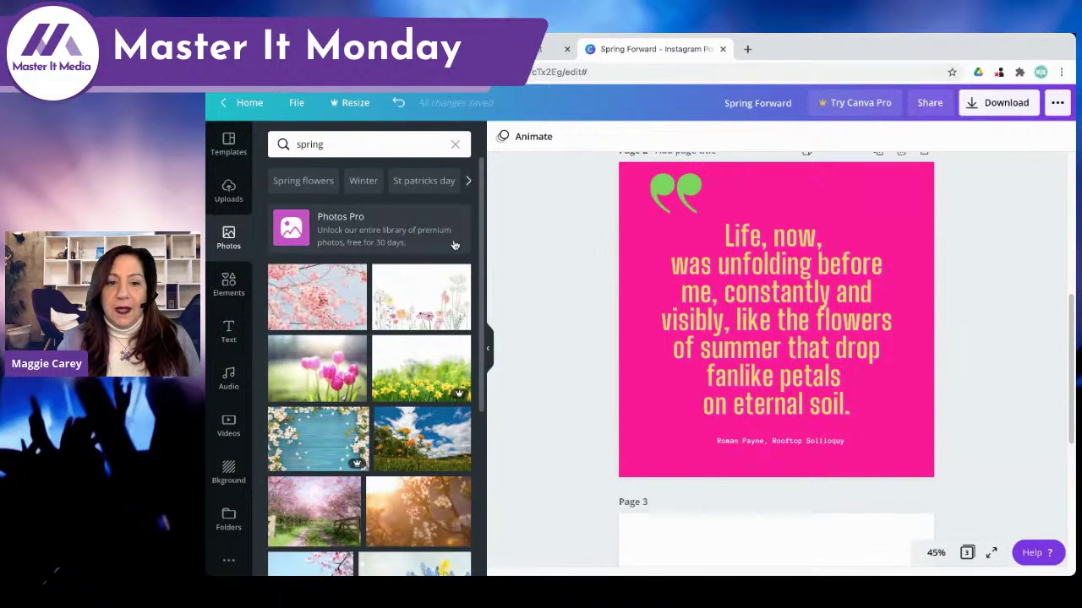
scroll(401, 264, down, 3)
scroll(401, 265, down, 3)
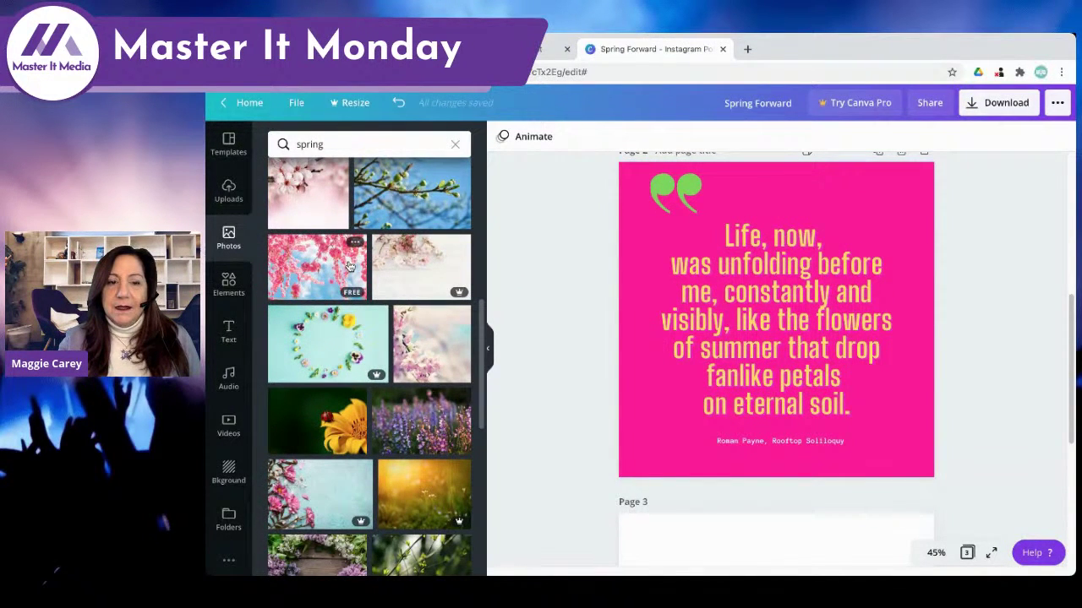
scroll(526, 273, down, 2)
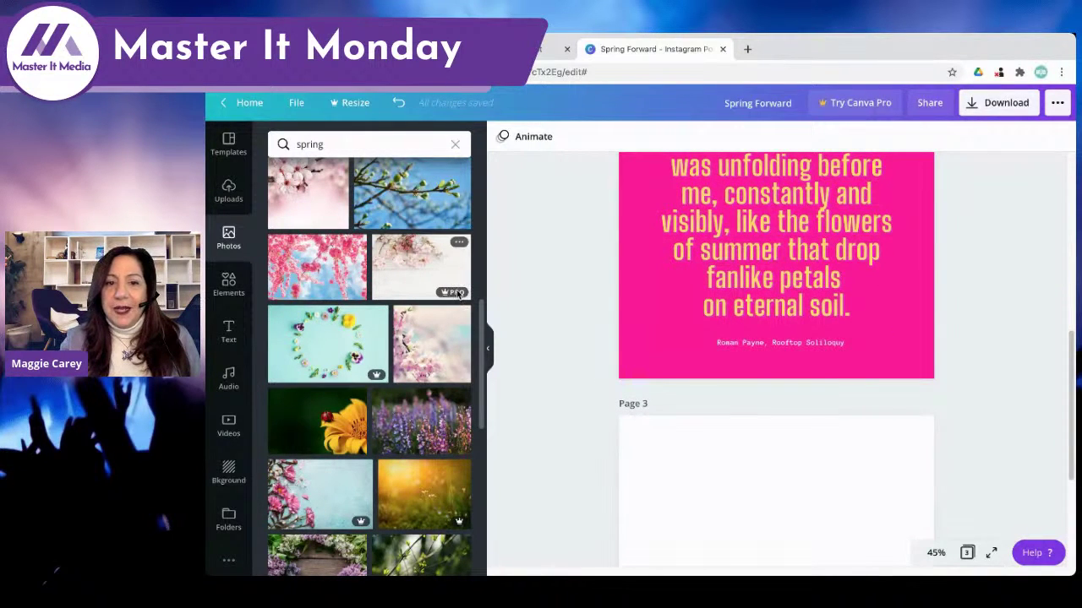
mouse_move(458, 292)
scroll(398, 350, down, 5)
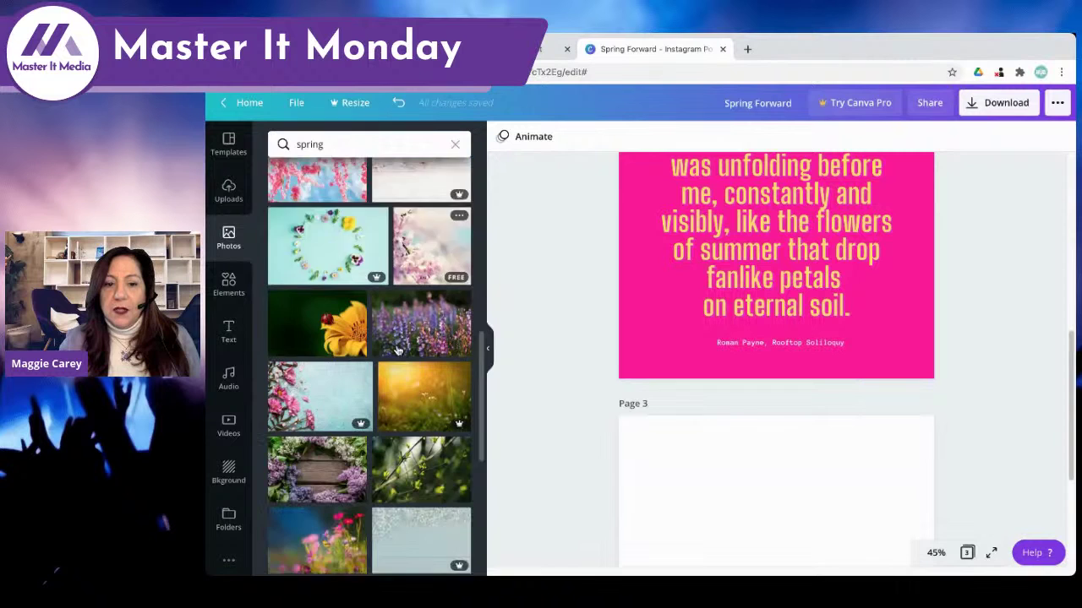
scroll(398, 350, down, 3)
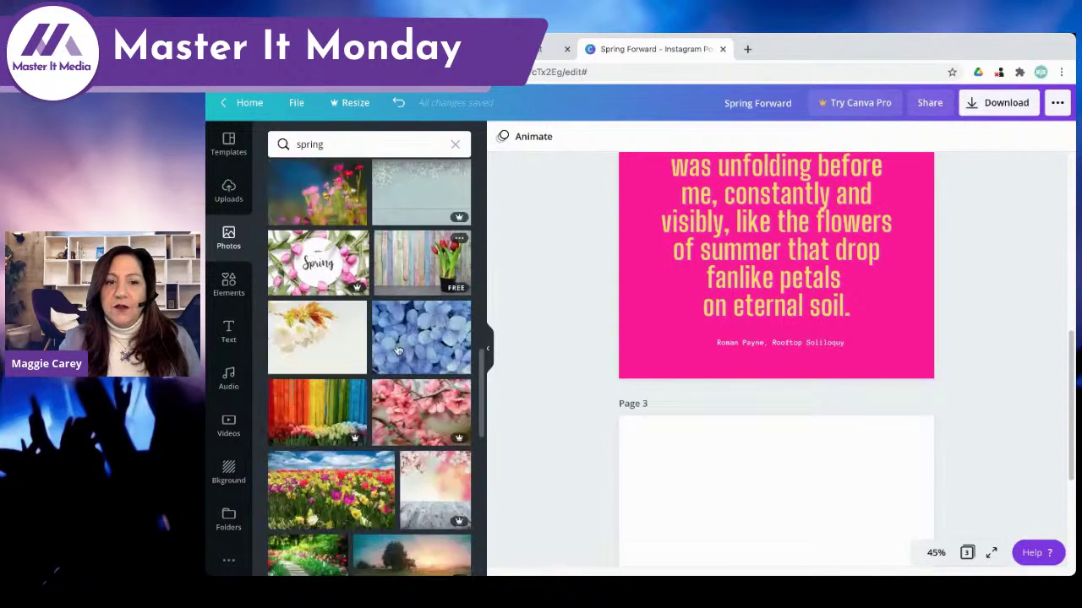
scroll(398, 350, down, 2)
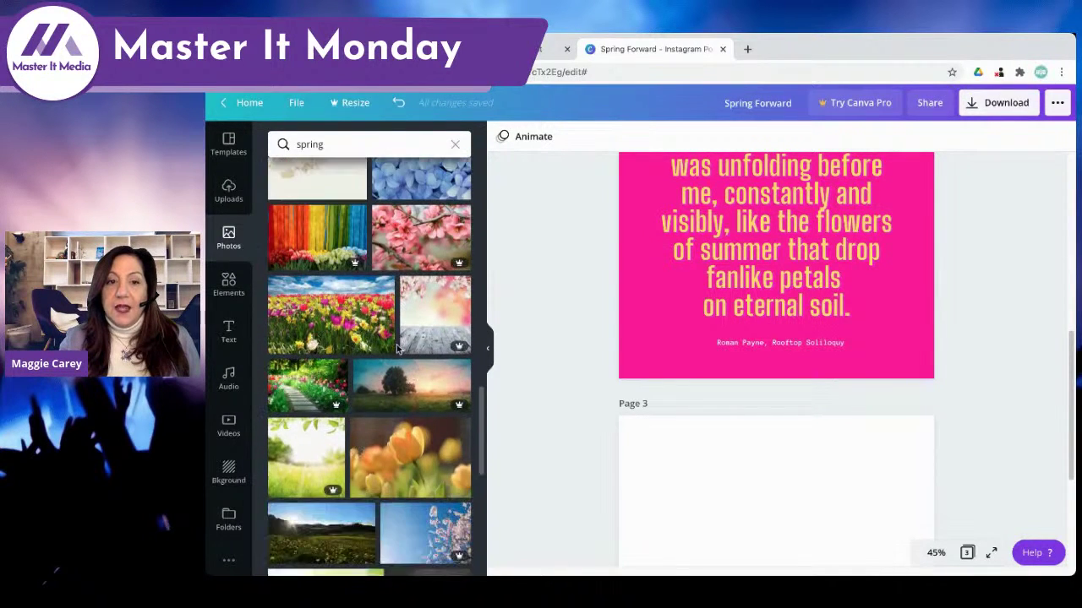
scroll(398, 350, down, 1)
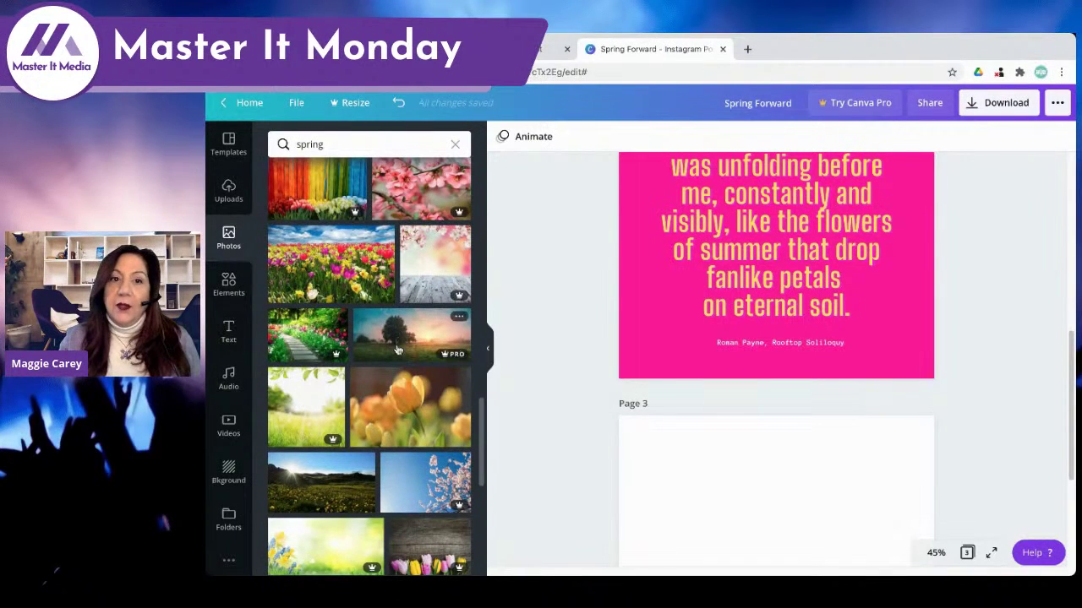
- Look through the previously uploaded images for one that could be used in the design
click(237, 201)
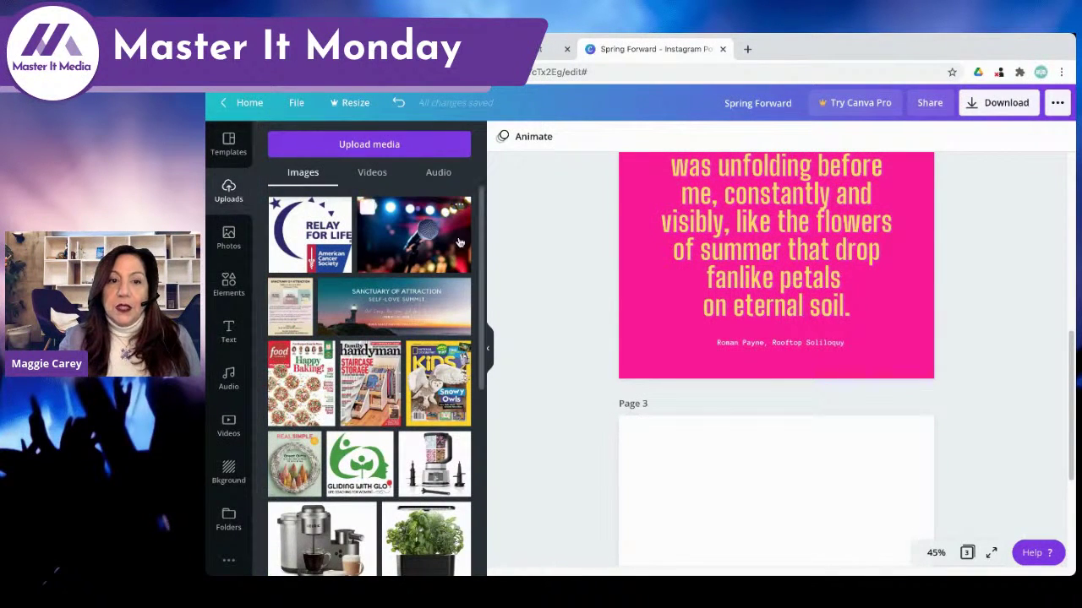
scroll(423, 252, down, 3)
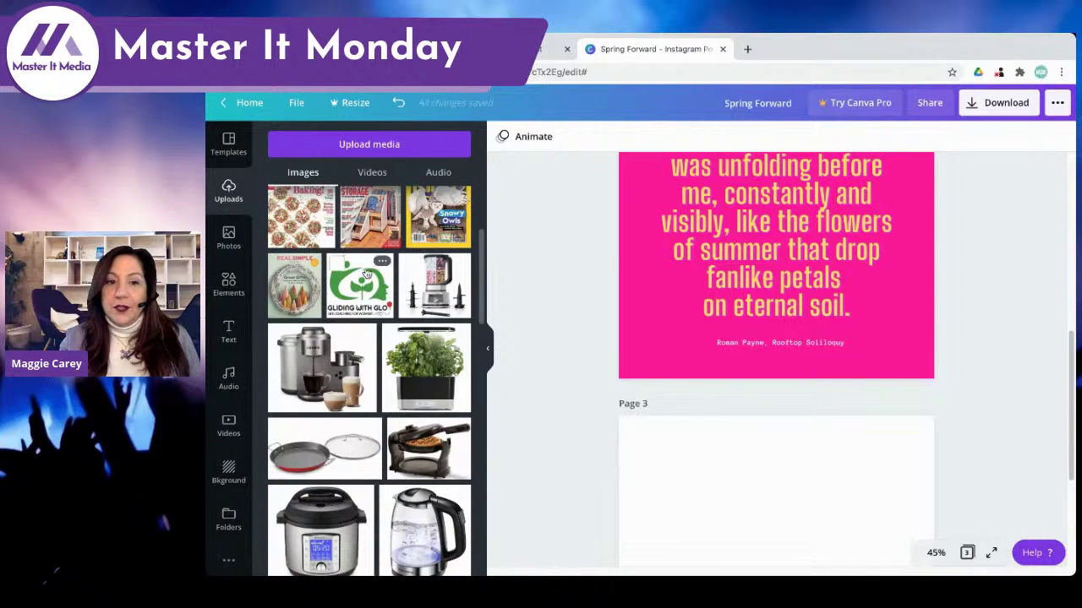
scroll(380, 278, down, 10)
scroll(399, 280, down, 15)
scroll(399, 280, down, 5)
scroll(399, 280, down, 3)
scroll(399, 280, down, 10)
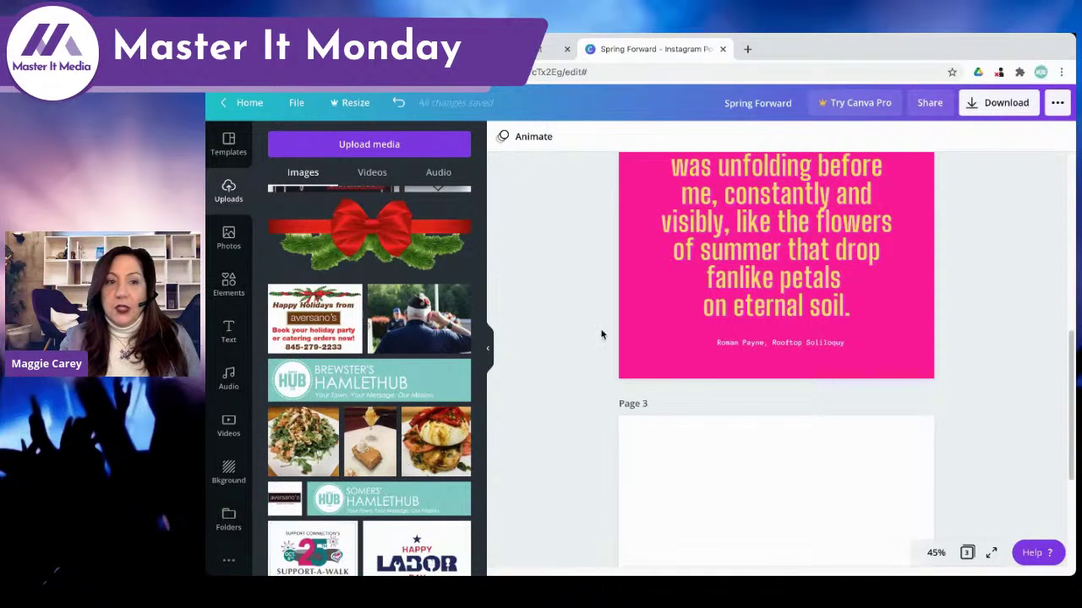
- Return to the spring photo results and browse further down for a picture to use on page 3
click(230, 238)
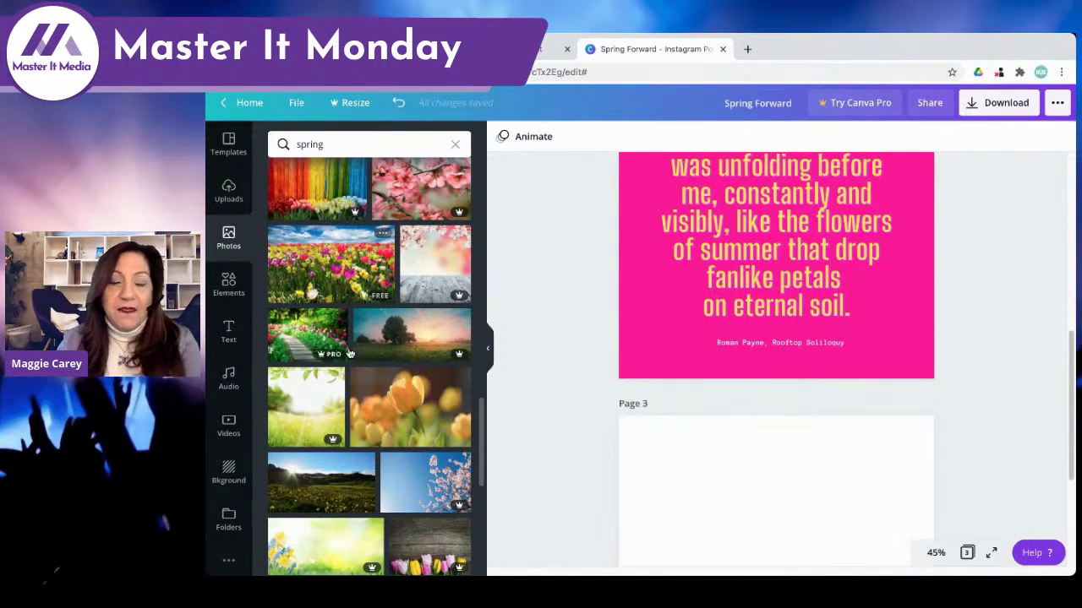
scroll(421, 443, down, 1)
scroll(421, 443, down, 4)
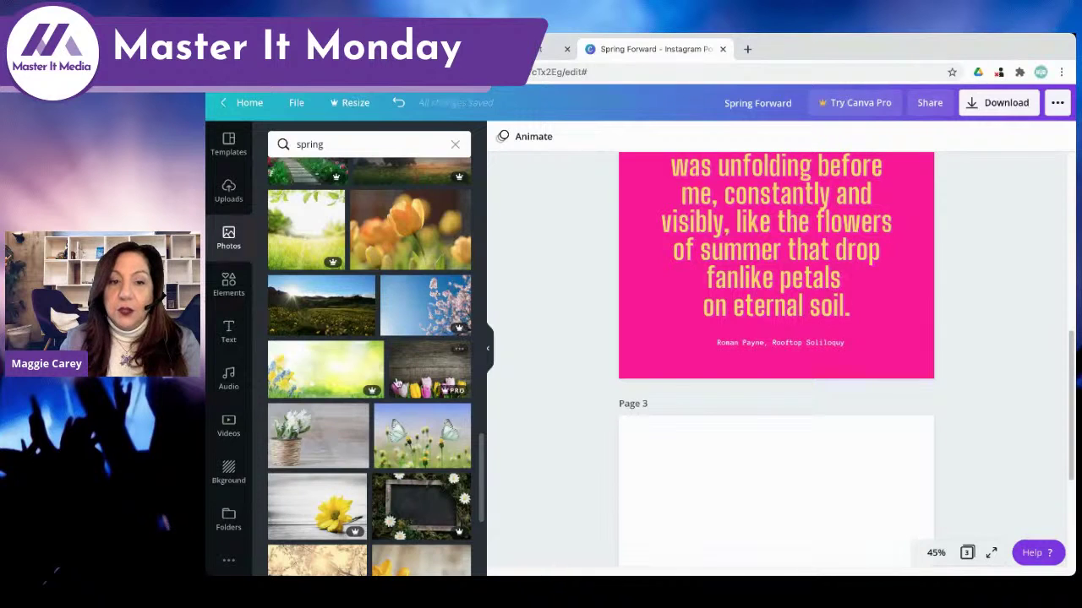
scroll(397, 382, down, 3)
scroll(397, 382, down, 5)
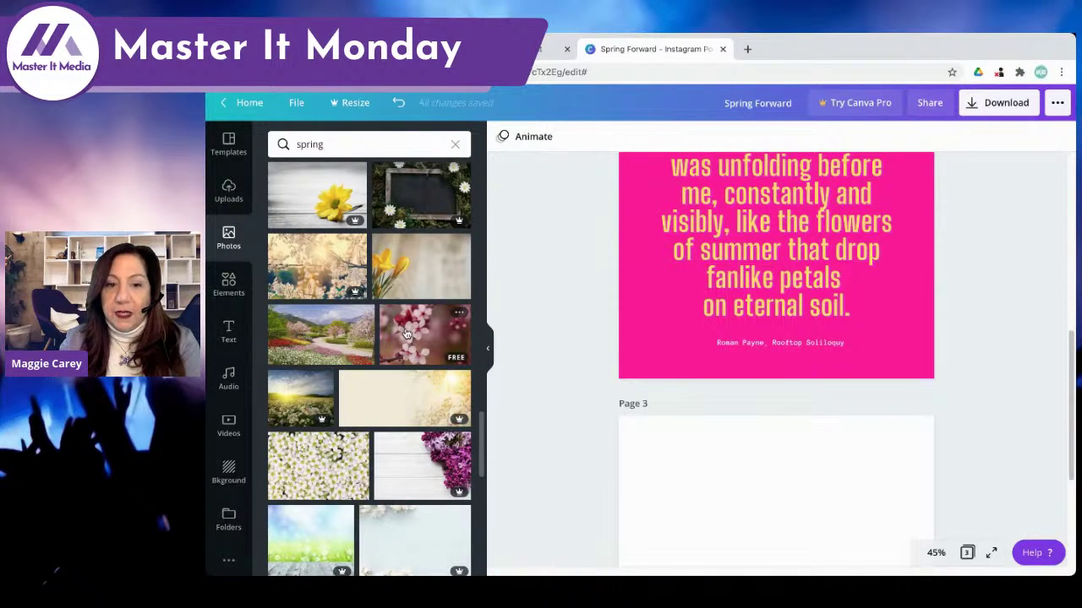
scroll(405, 334, down, 10)
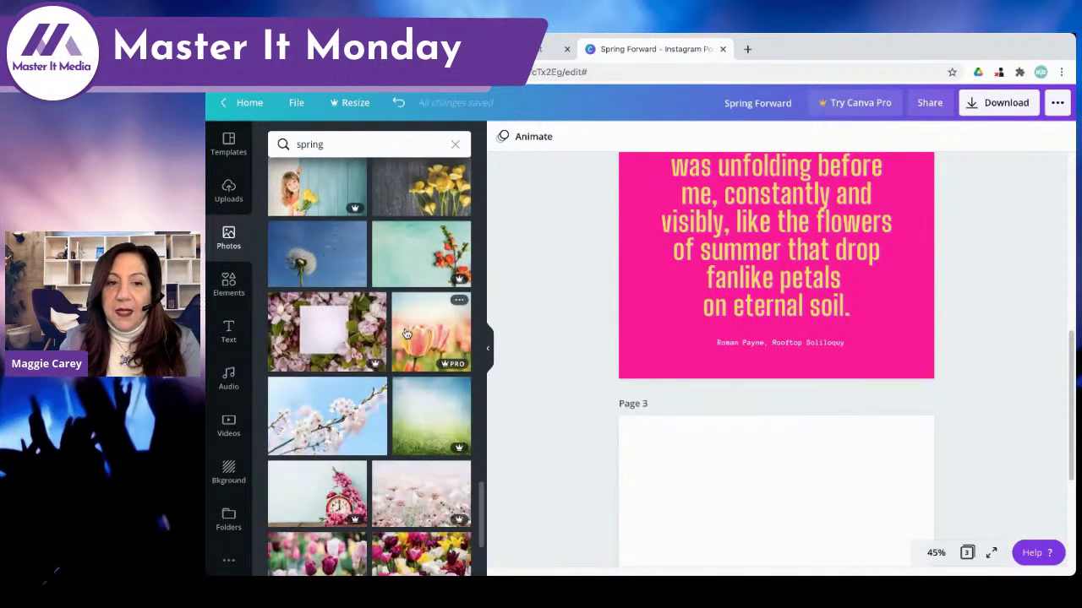
scroll(407, 335, down, 2)
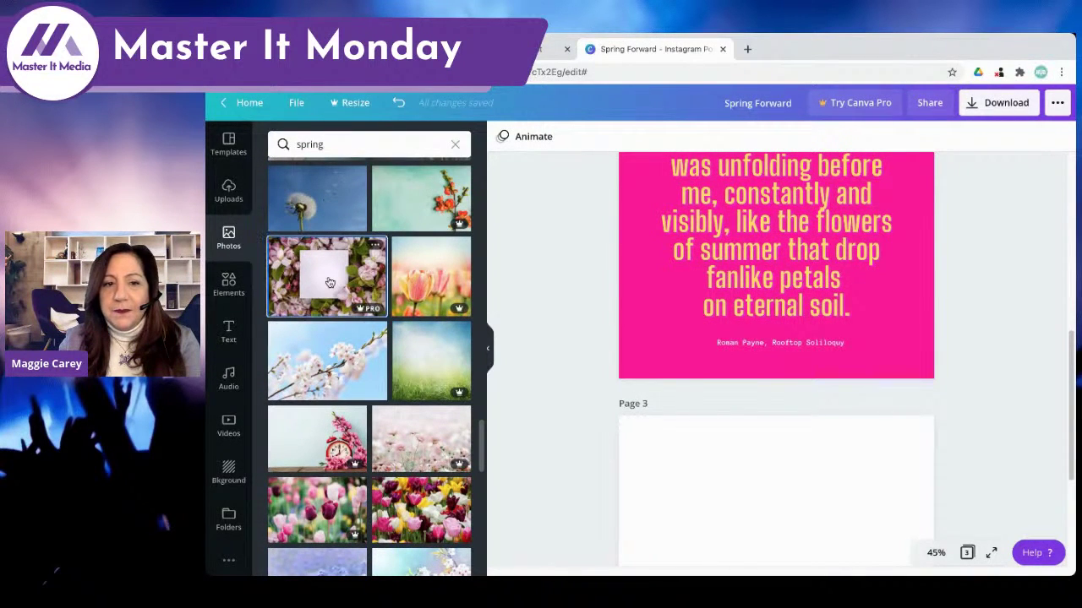
- Try the apple blossom photo with the blank square center on page 2 and on page 3, deleting each copy
click(359, 292)
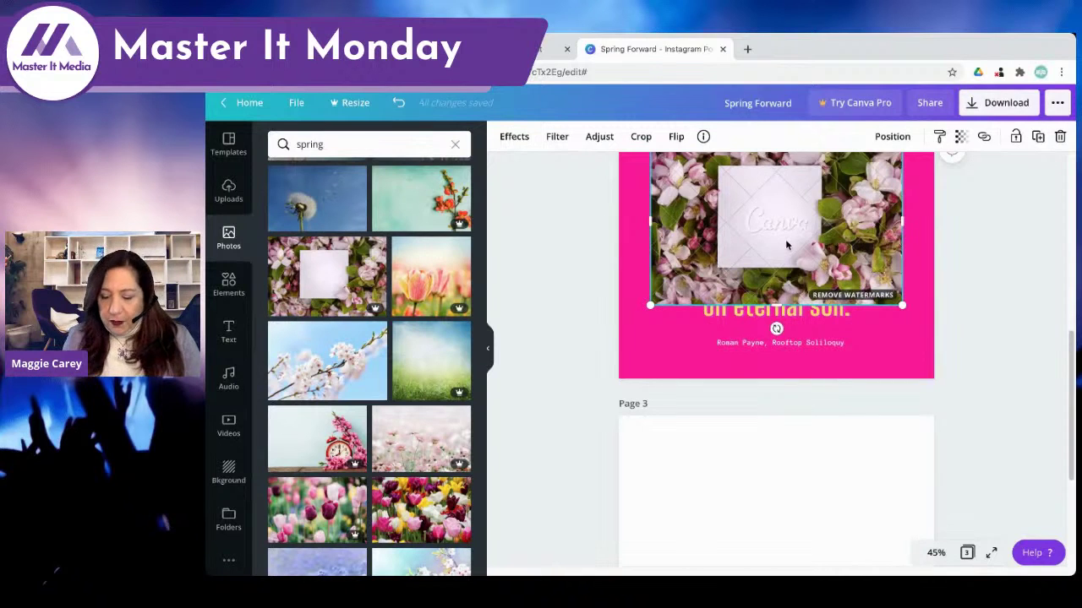
key(Delete)
scroll(786, 245, down, 3)
click(626, 270)
click(324, 276)
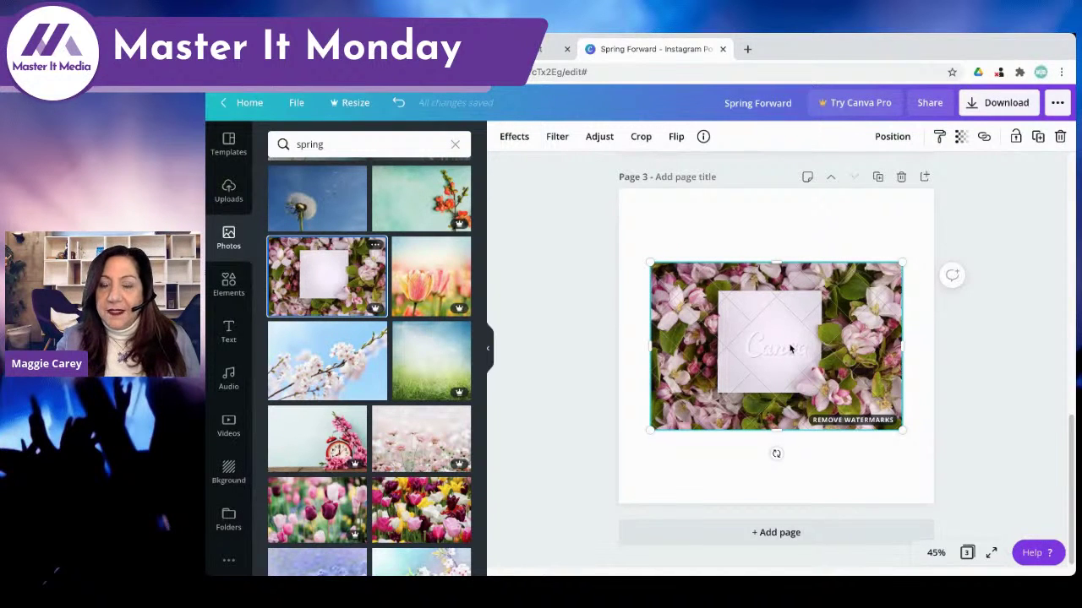
key(Delete)
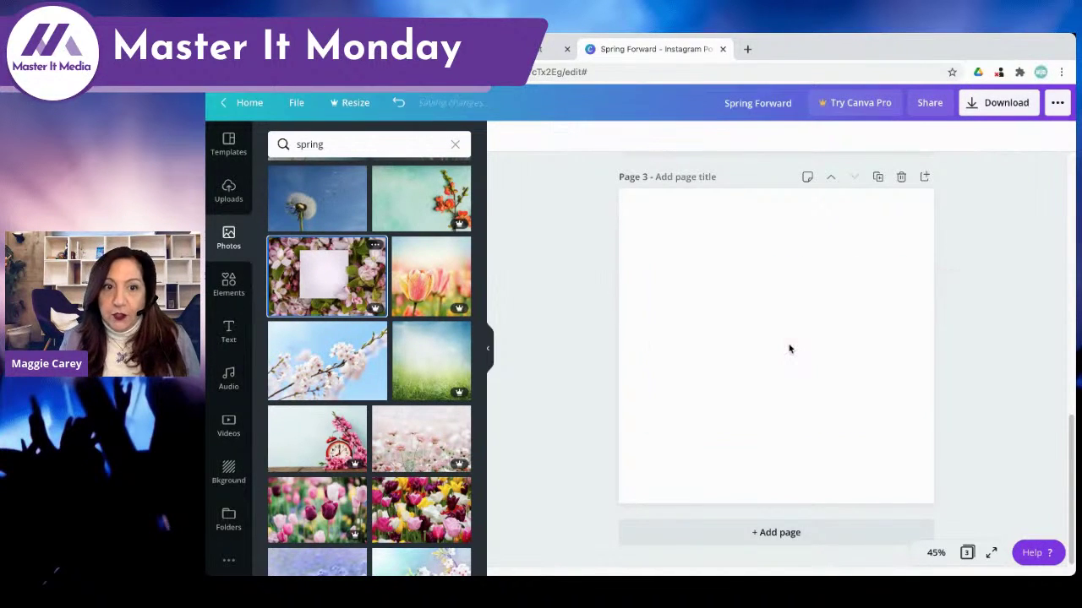
- Set the free pink blossom and blue sky photo as page 3's full background and compare it with page 2
scroll(363, 321, up, 10)
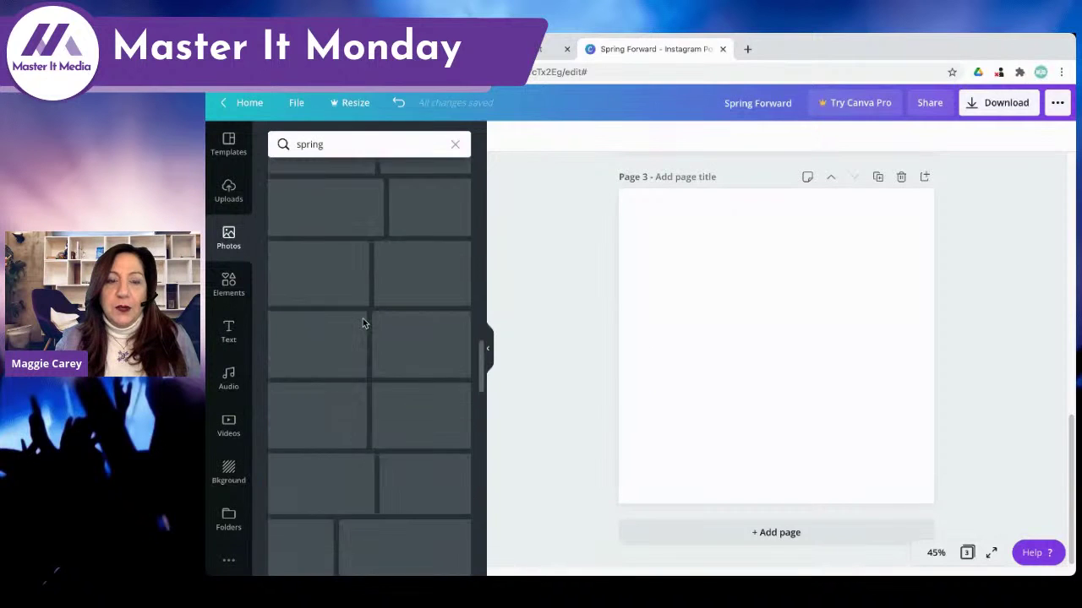
scroll(363, 324, up, 5)
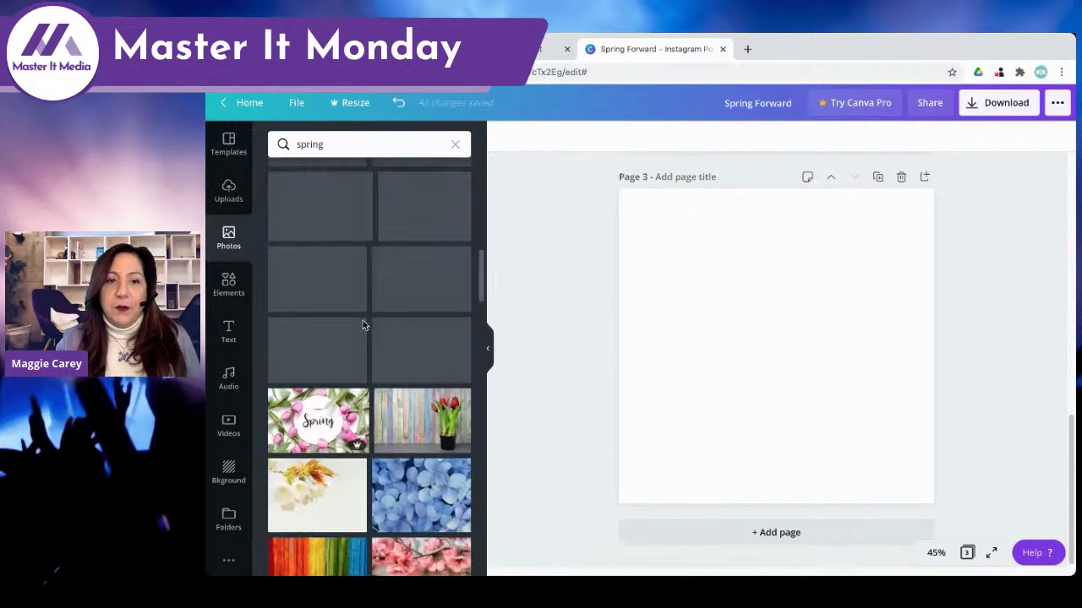
scroll(363, 326, up, 3)
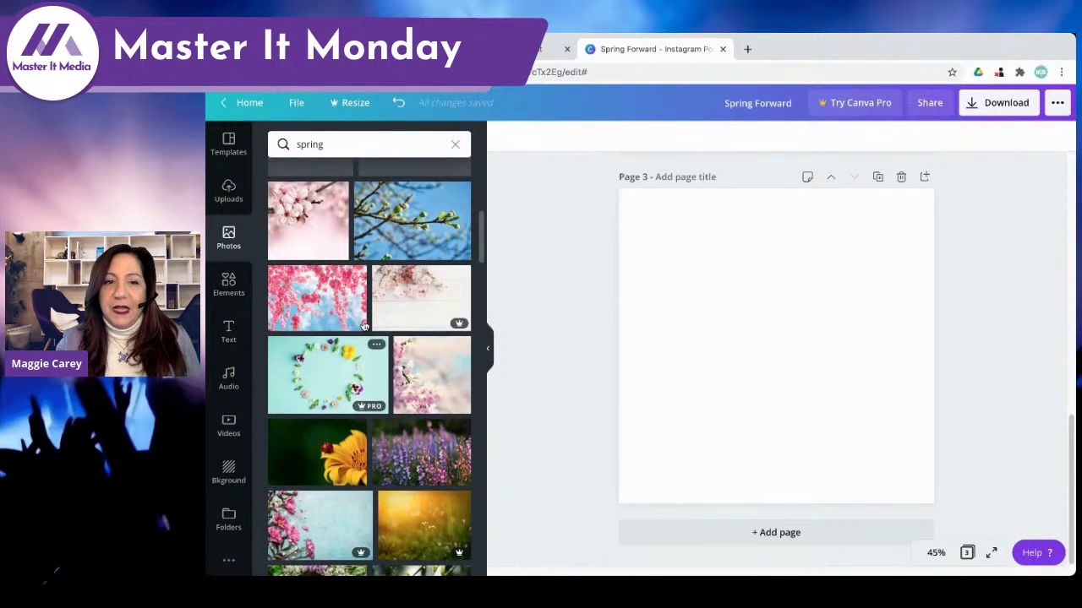
drag(323, 315, 787, 316)
scroll(789, 319, up, 5)
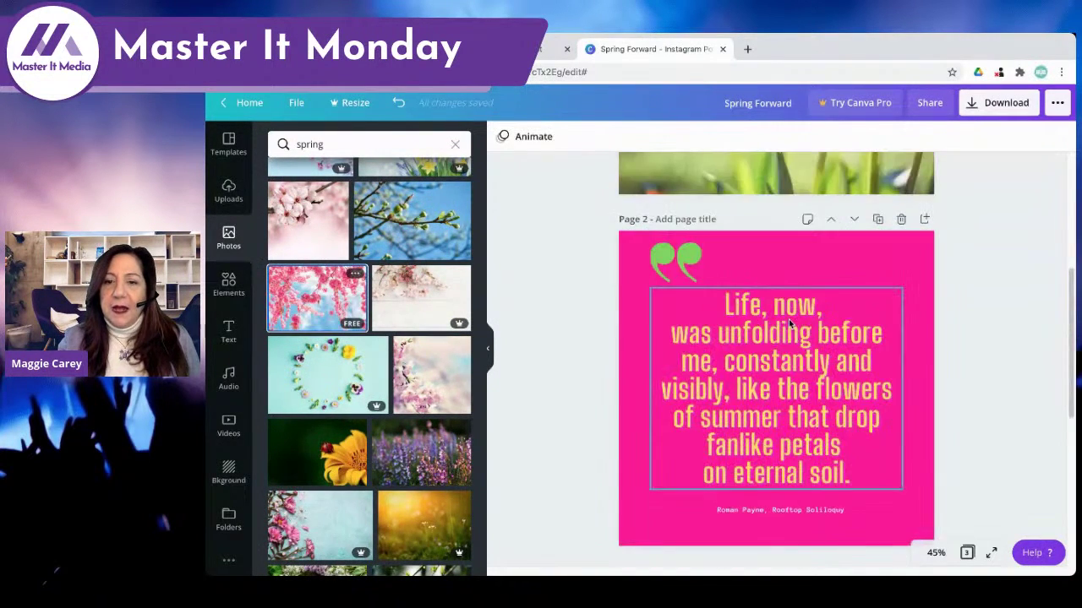
scroll(788, 318, down, 3)
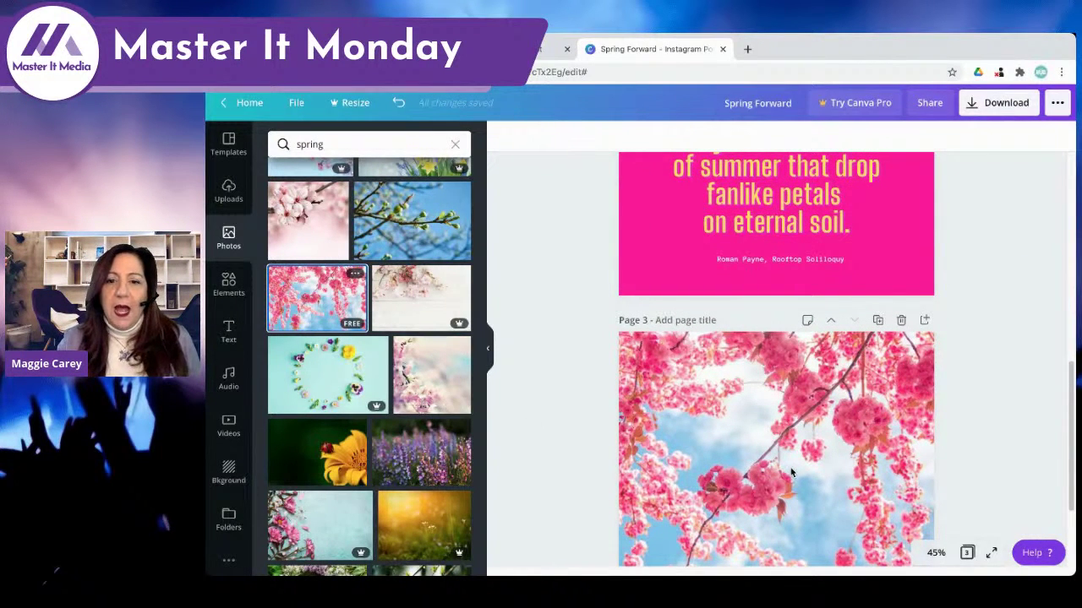
- Apply the Peony filter to page 3's blossom background and reduce its intensity to 18
click(764, 439)
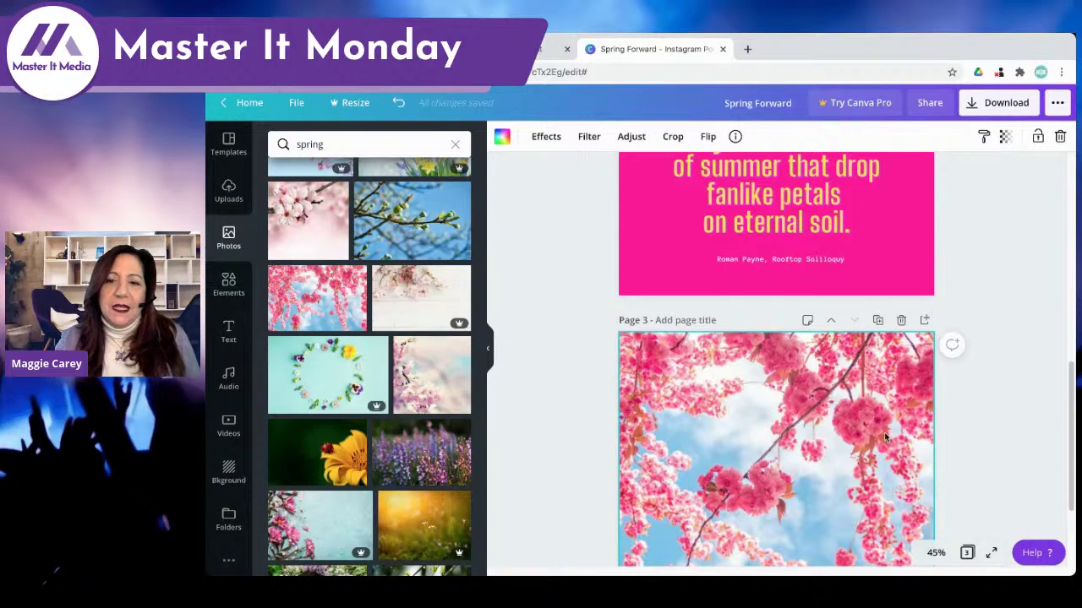
click(587, 137)
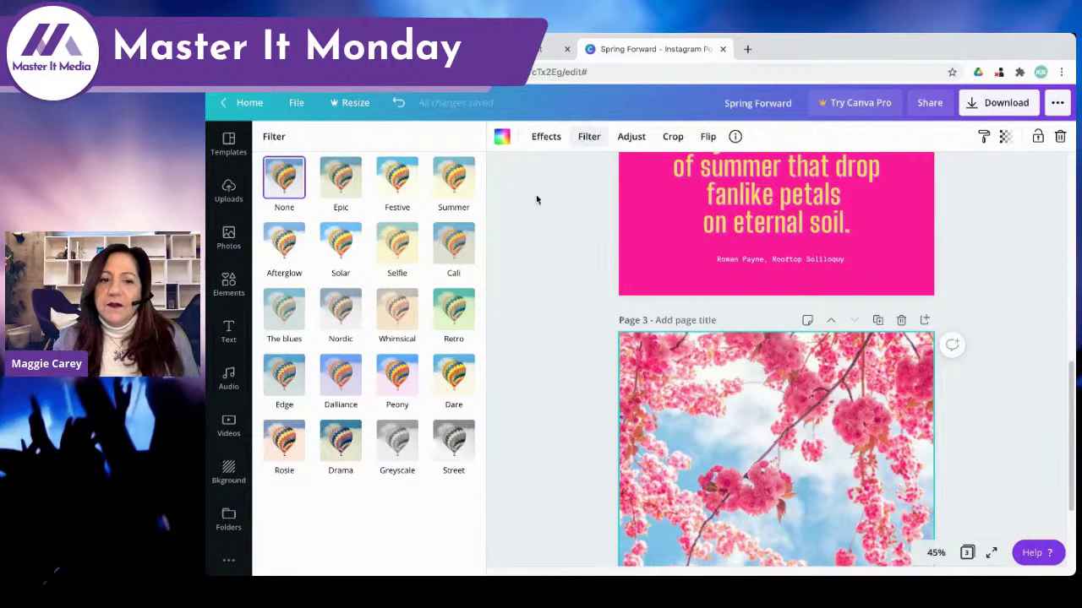
click(393, 376)
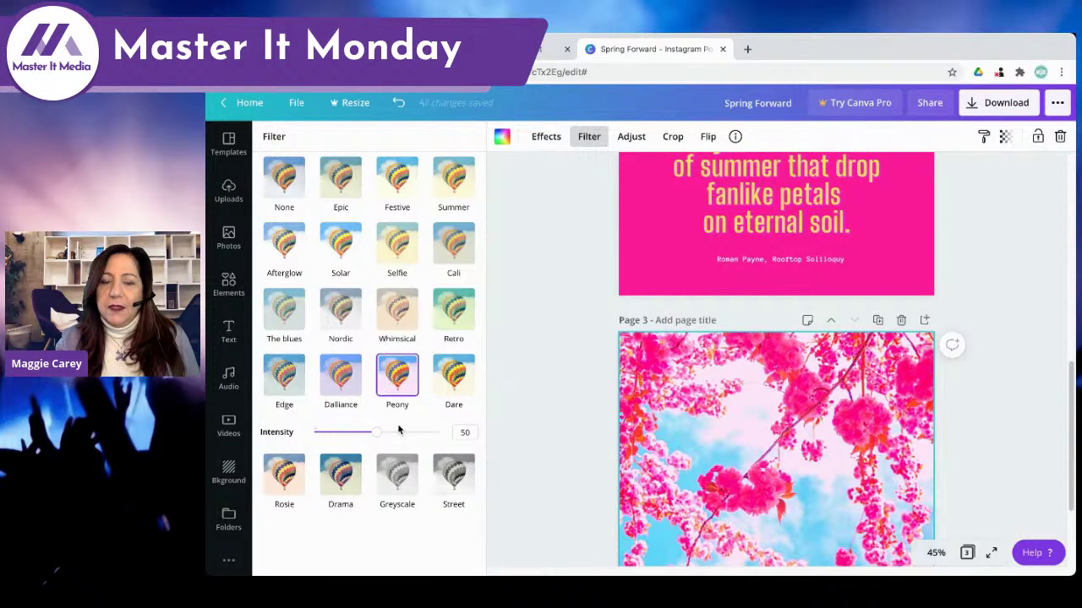
drag(376, 433, 337, 438)
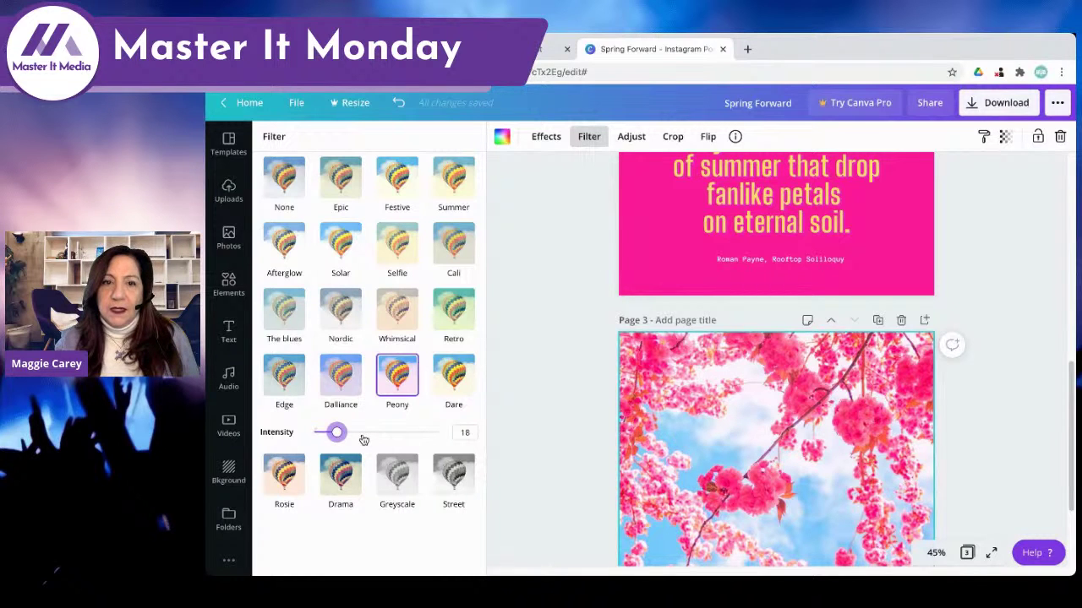
- Undo and redo the Peony filter changes to compare the background with and without them, and close the filter settings
click(397, 102)
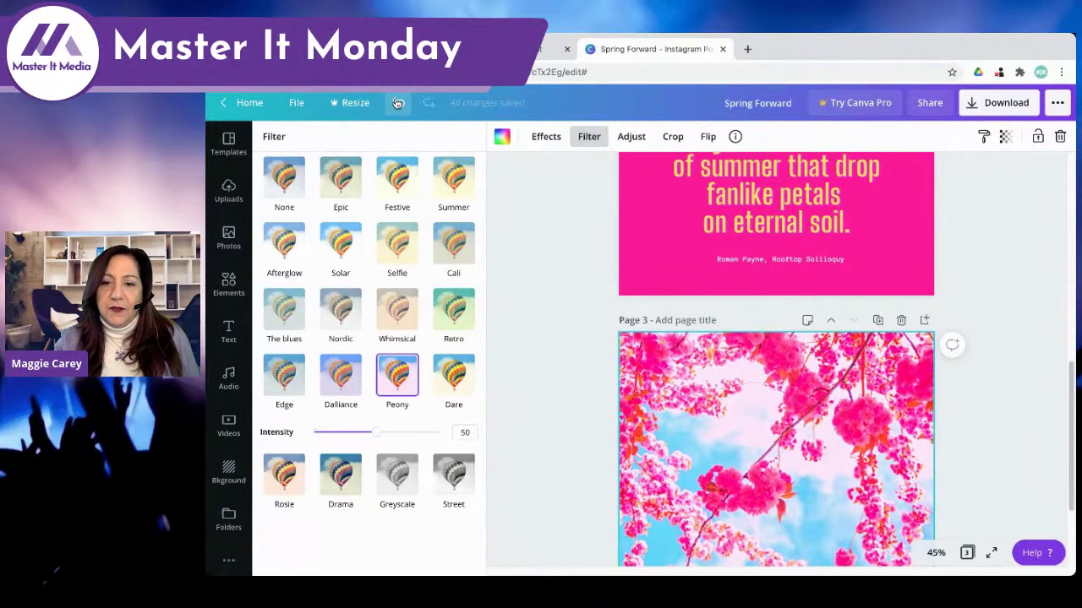
click(396, 103)
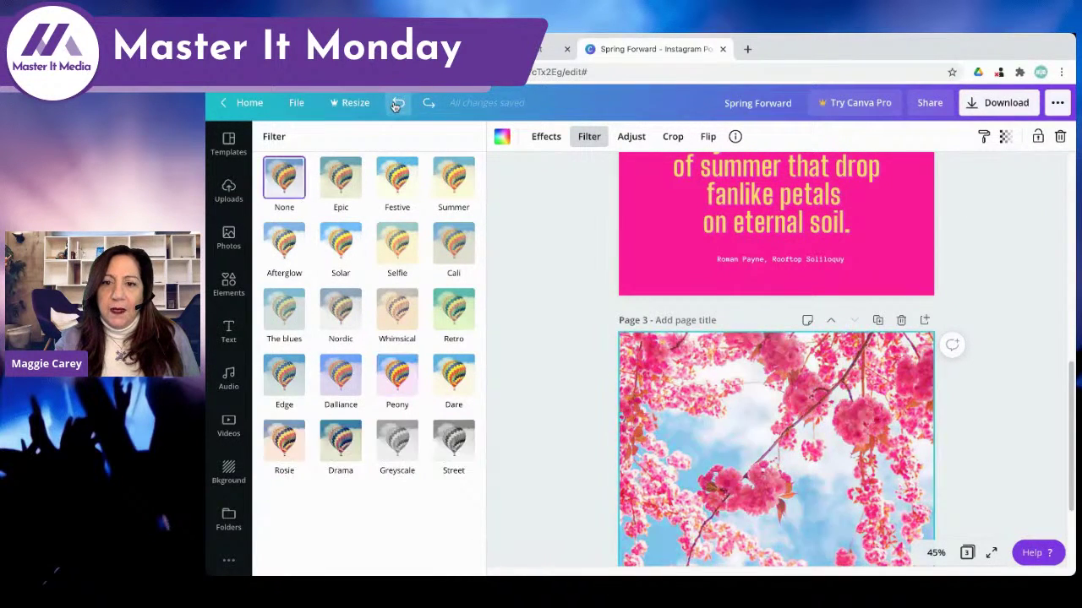
click(427, 103)
click(427, 103)
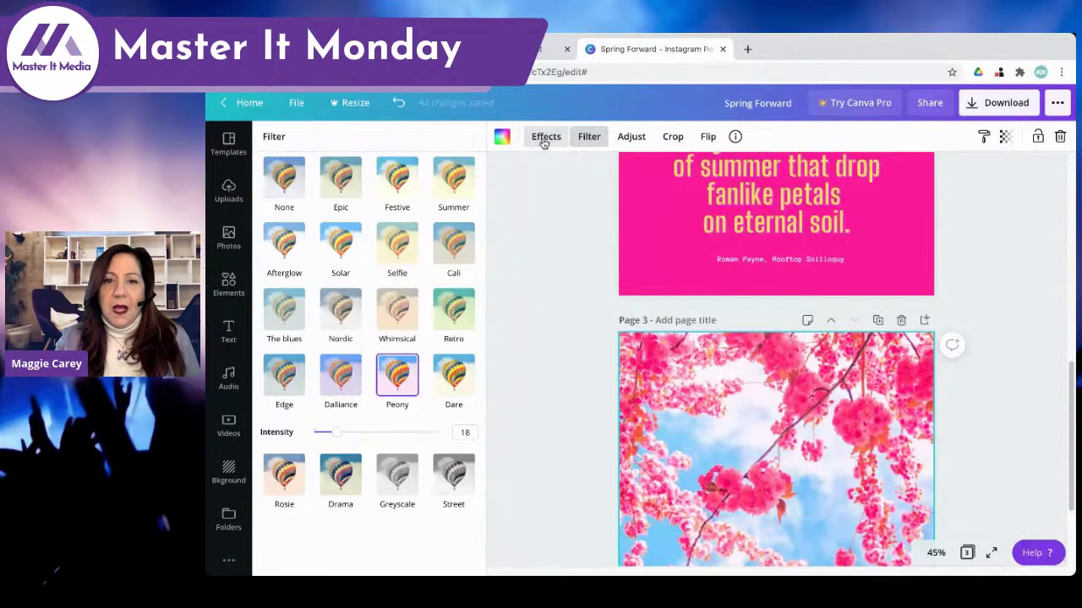
key(Escape)
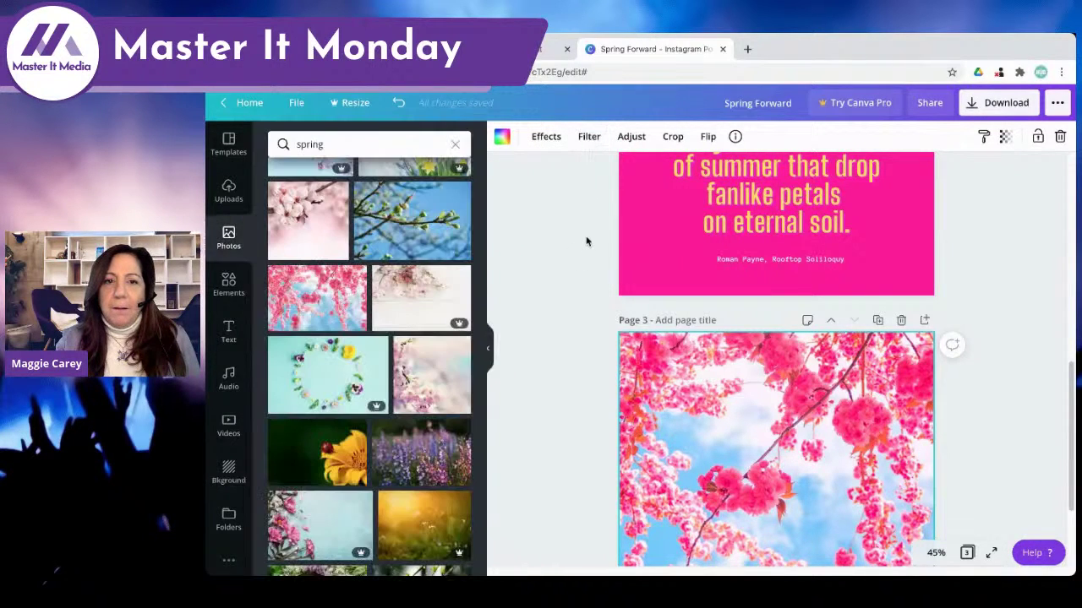
click(964, 230)
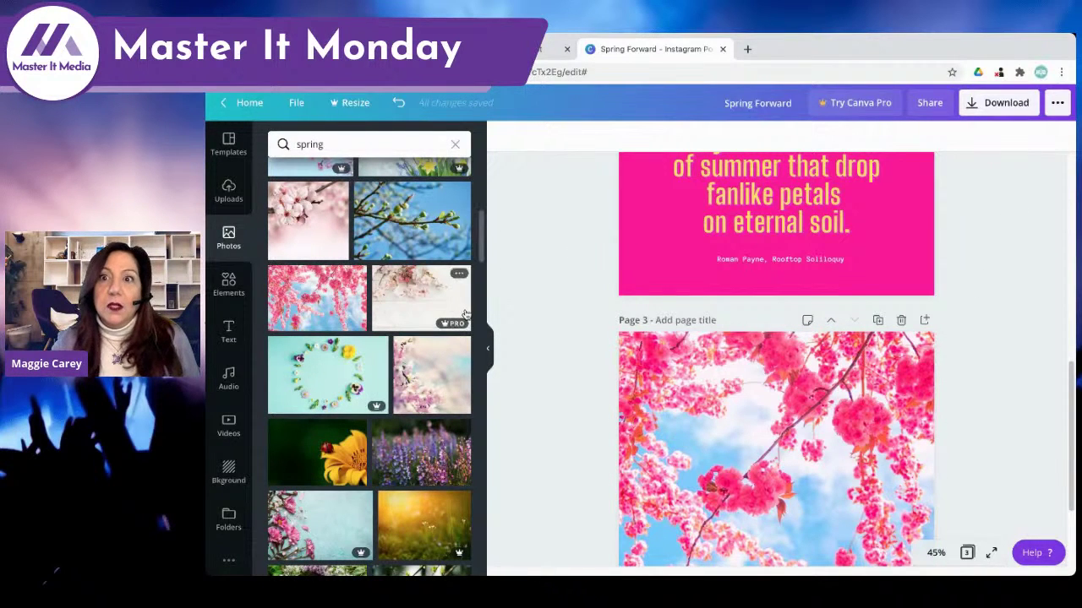
- Try flipping page 3's background photo horizontally and vertically, reversing each flip
scroll(933, 291, down, 2)
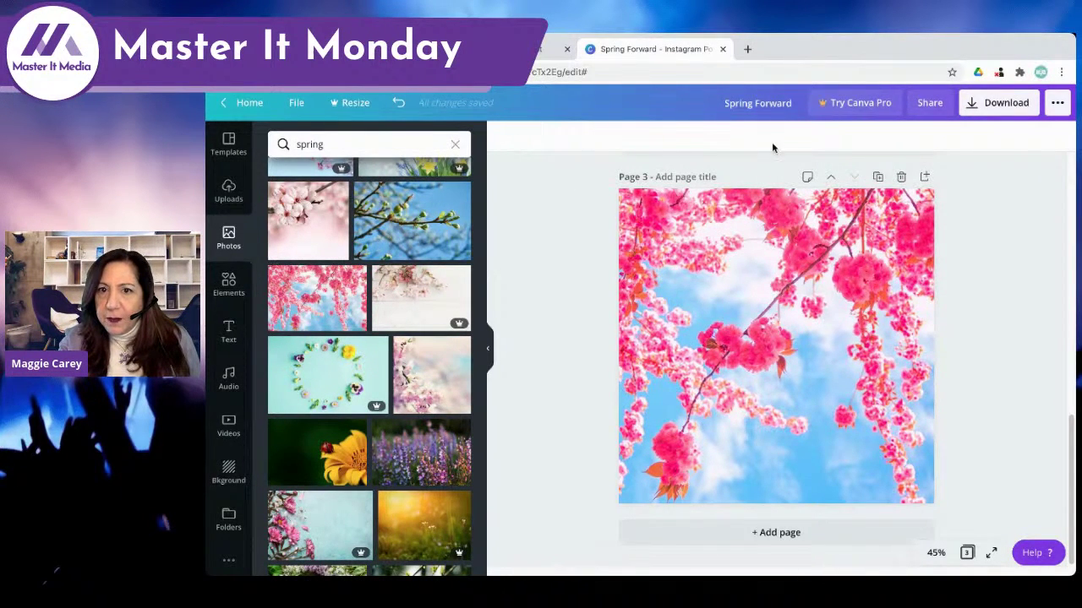
click(744, 321)
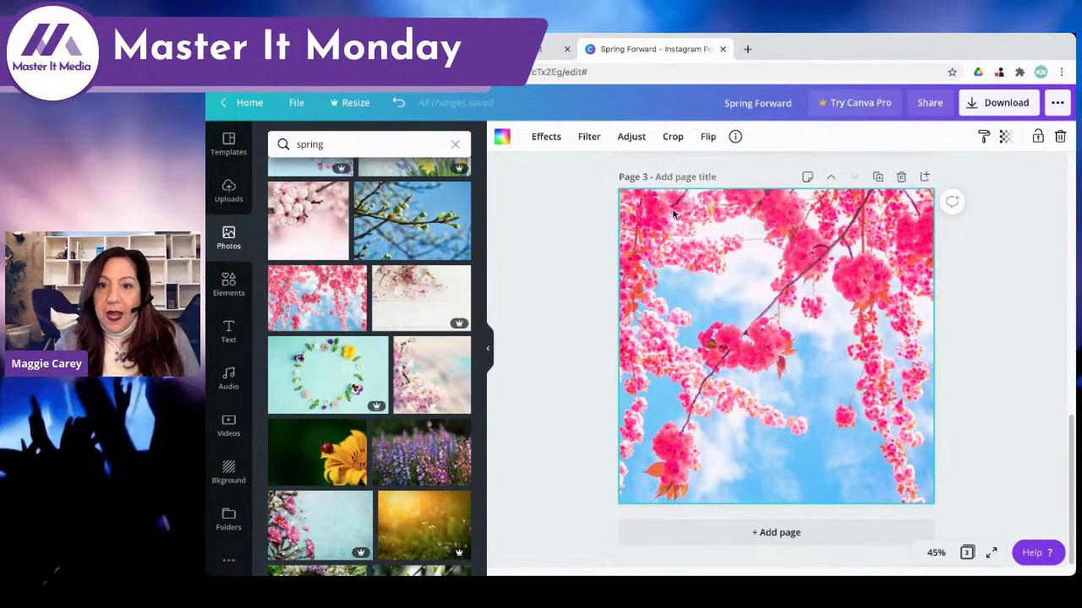
click(707, 137)
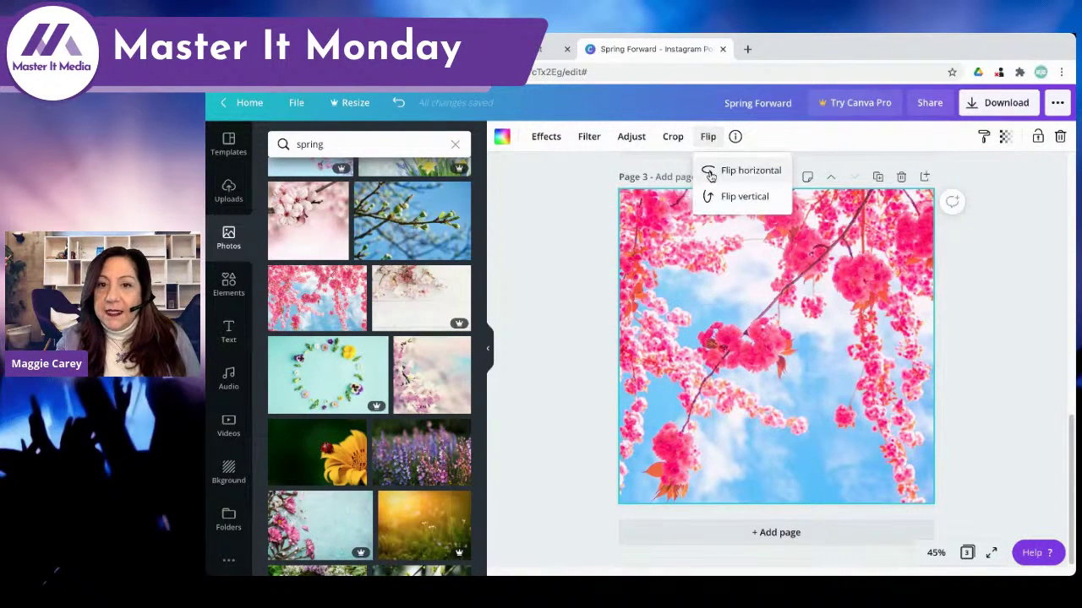
click(713, 172)
click(708, 171)
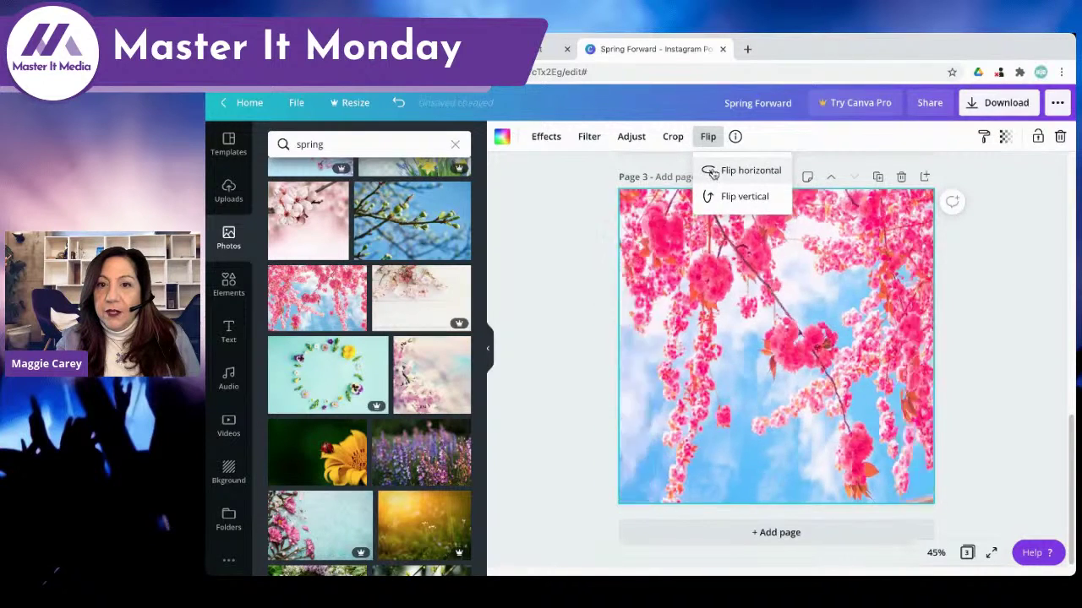
click(717, 201)
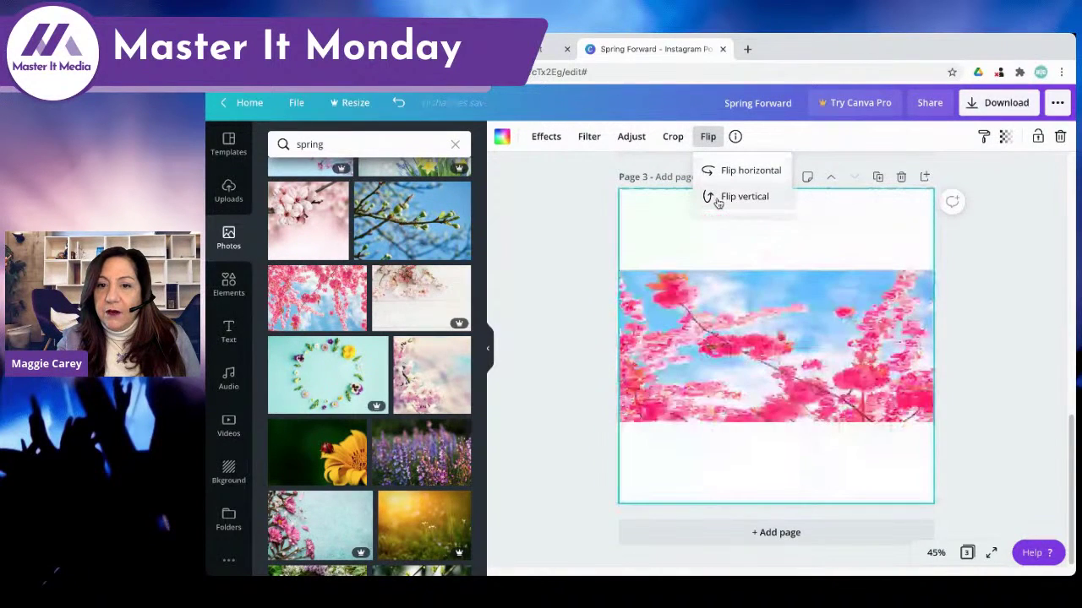
click(717, 201)
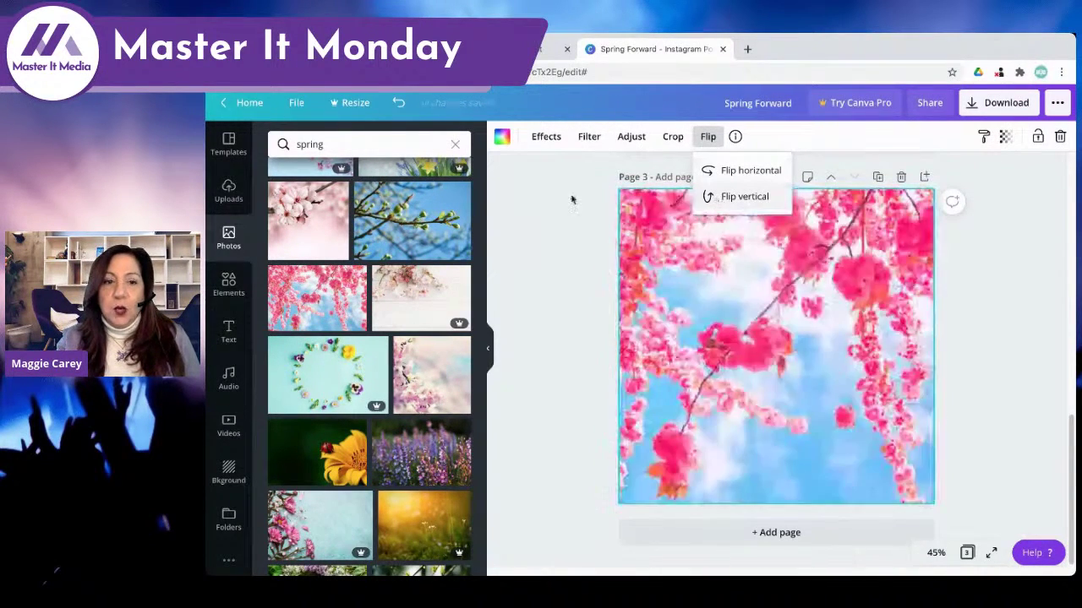
click(573, 200)
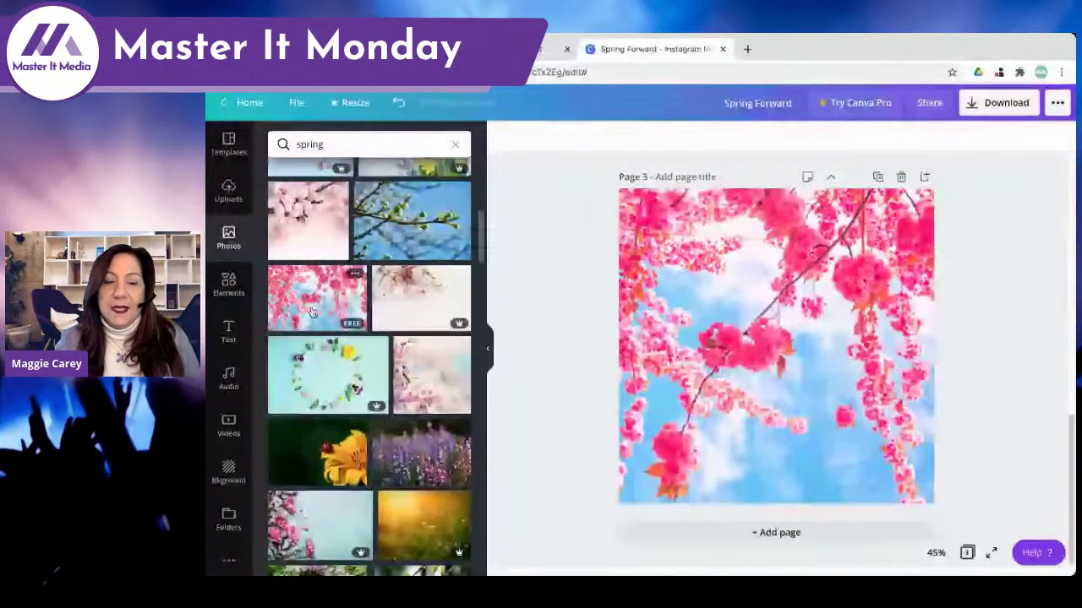
- Add a square shape to page 3, enlarge it and center it over the blossom background
click(218, 292)
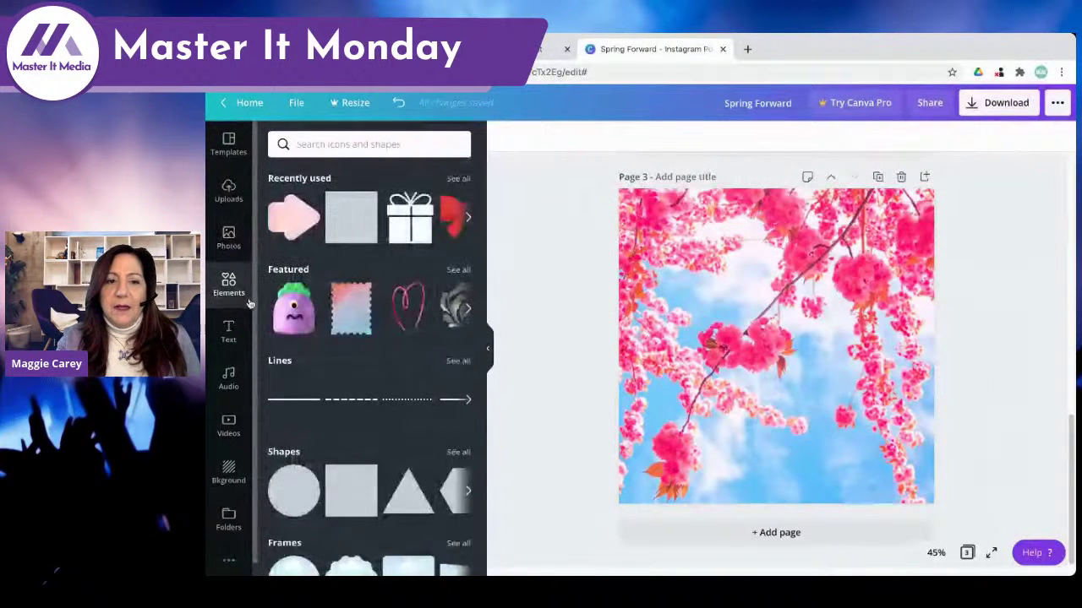
scroll(386, 369, down, 3)
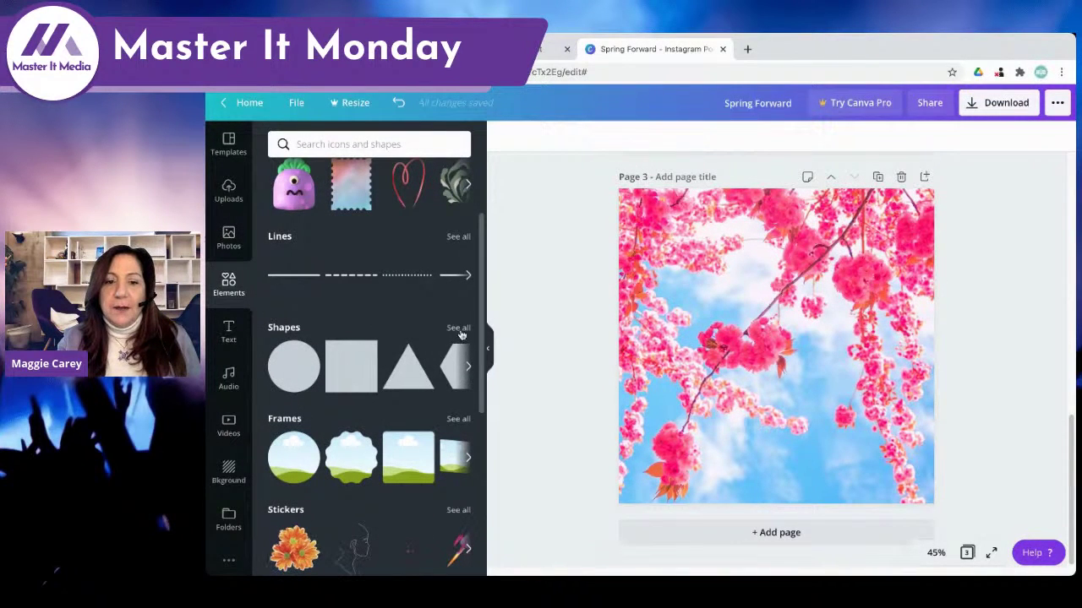
click(360, 369)
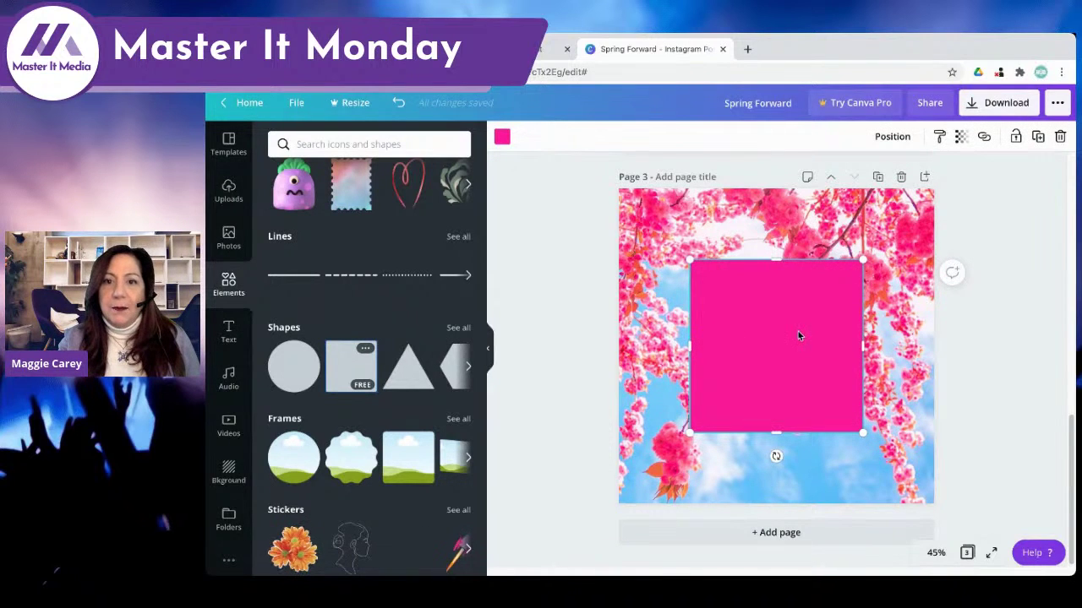
drag(691, 261, 673, 246)
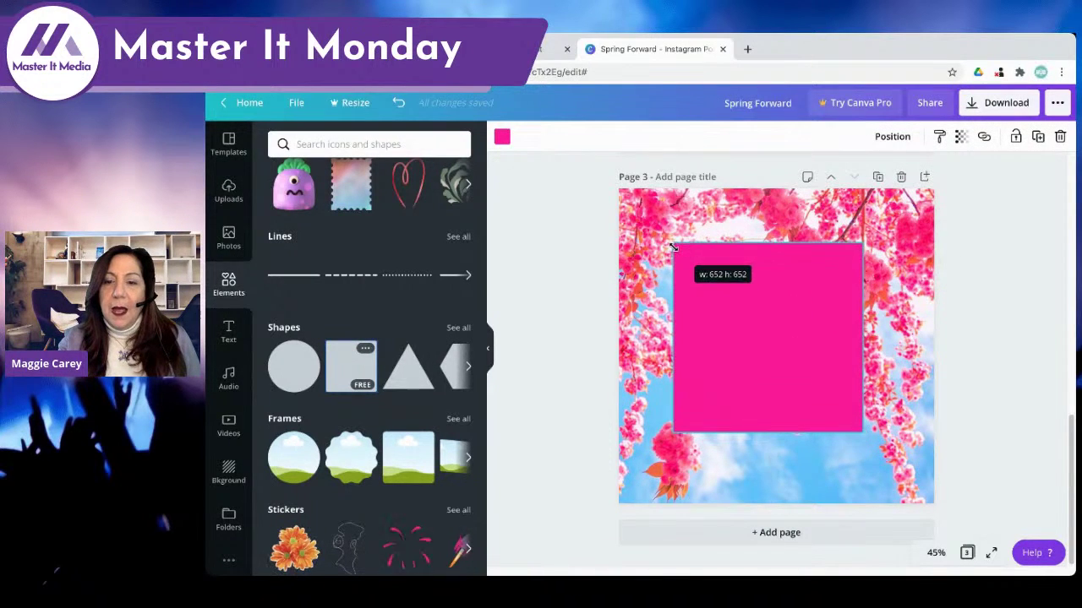
drag(858, 438, 894, 463)
mouse_move(811, 365)
mouse_down()
mouse_move(803, 360)
mouse_move(813, 358)
mouse_up()
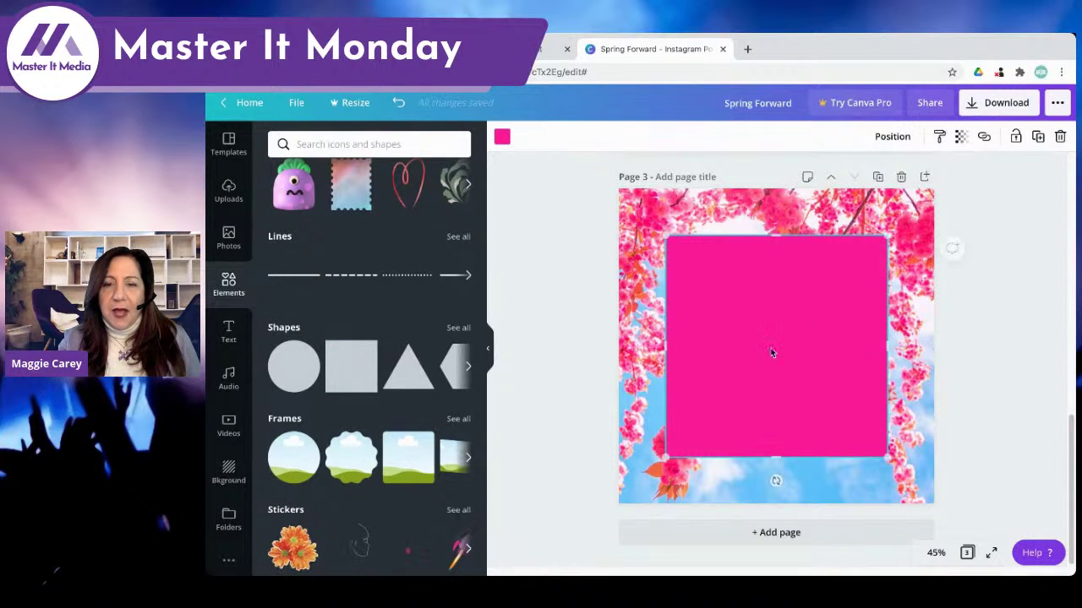
- Recolor page 3's square with the yellow document color and compare it with the other pages
click(503, 141)
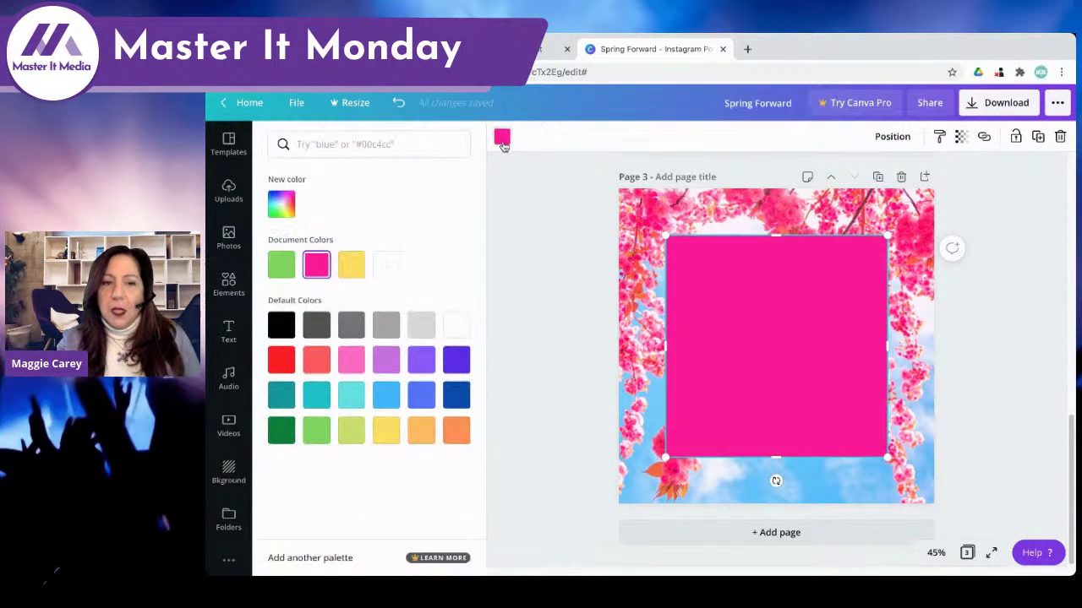
click(351, 265)
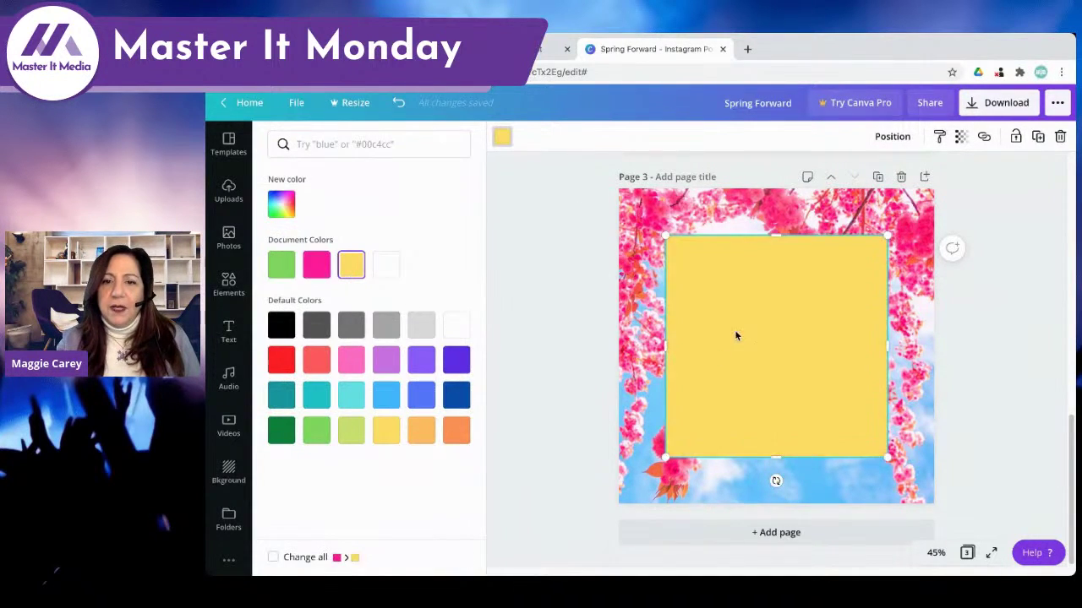
scroll(735, 333, up, 3)
scroll(734, 330, up, 5)
scroll(734, 329, down, 8)
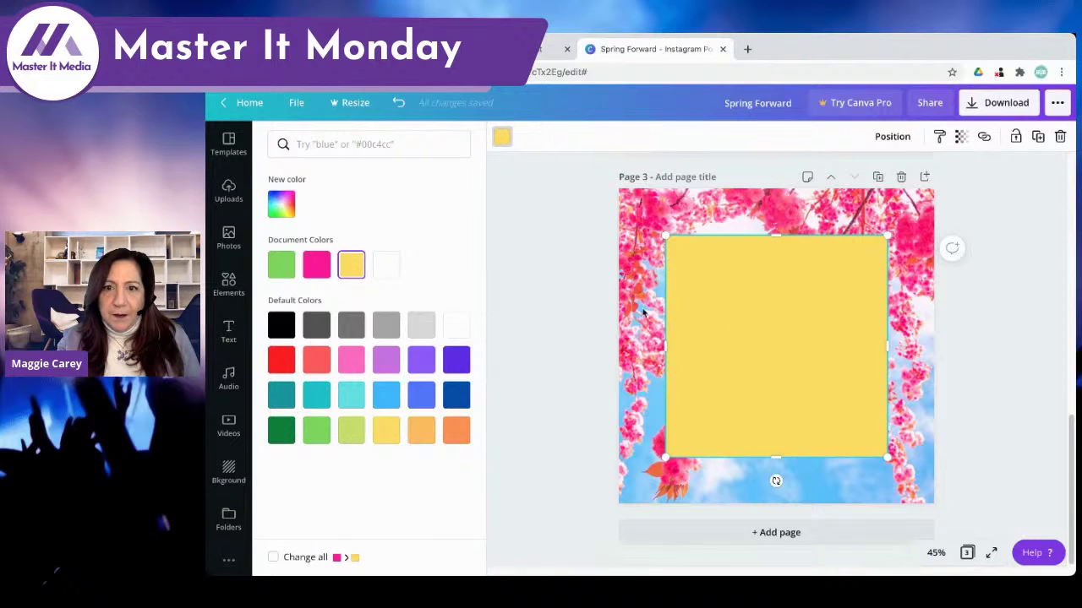
click(780, 325)
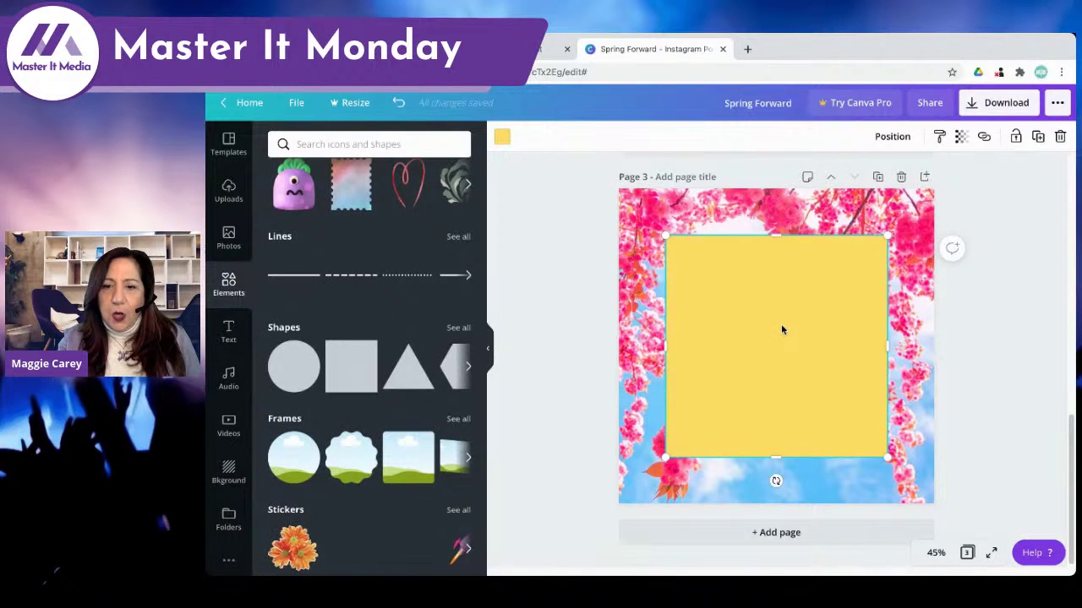
mouse_move(781, 326)
mouse_down()
mouse_move(772, 328)
mouse_move(784, 327)
mouse_up()
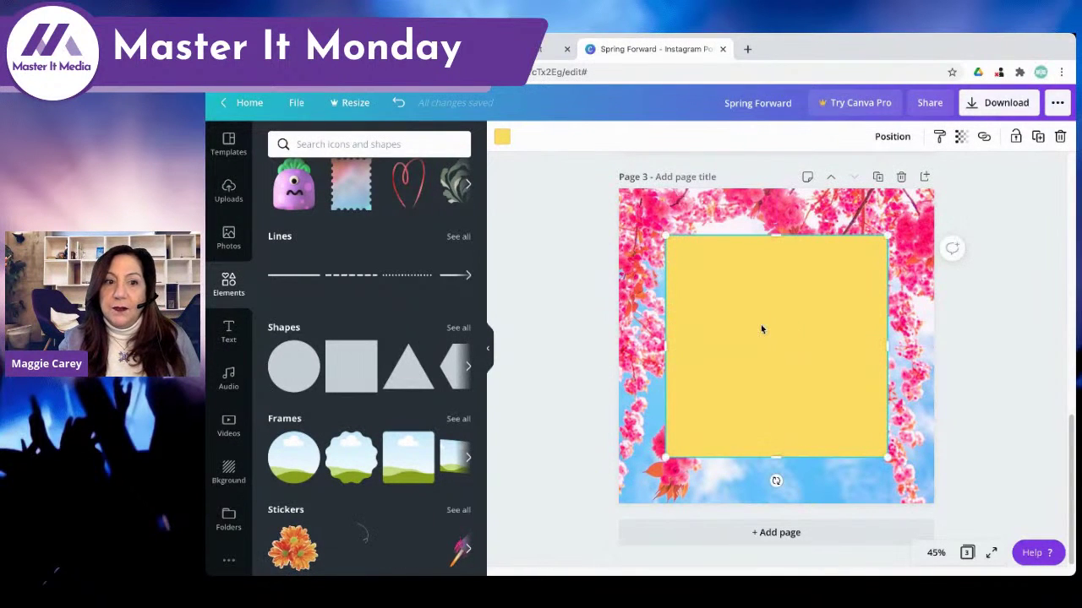
- Add a heading reading "#Motivation" to page 3 and place it near the middle of the yellow square
click(234, 334)
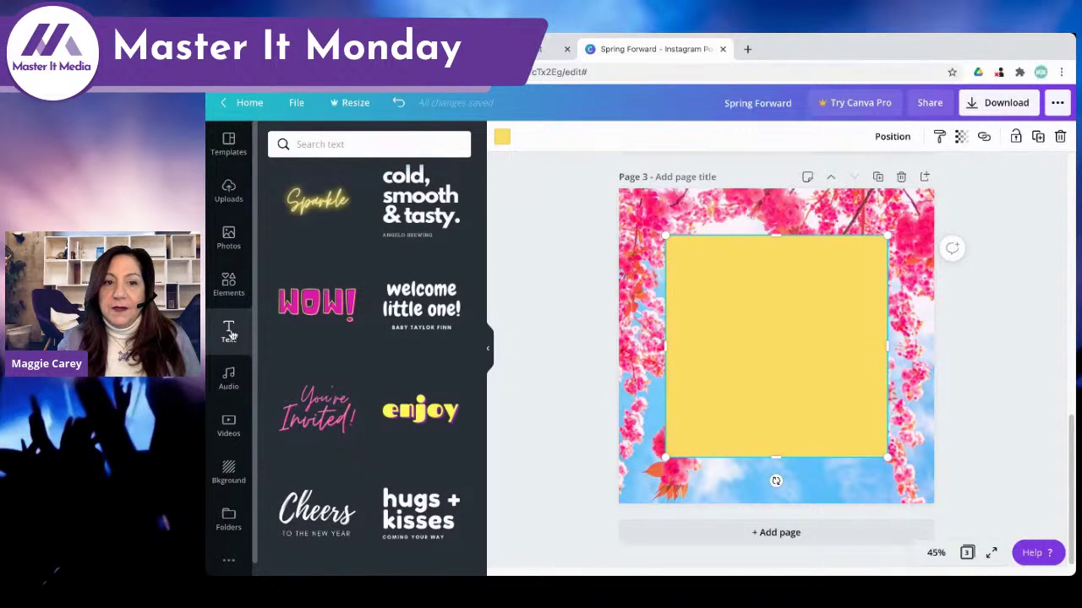
scroll(330, 267, up, 10)
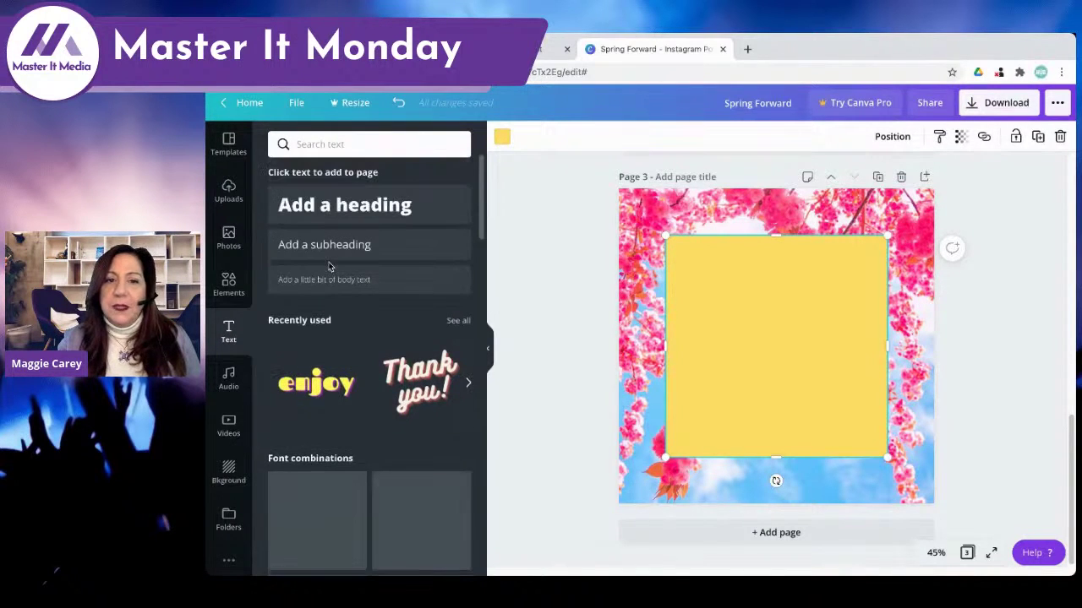
click(344, 211)
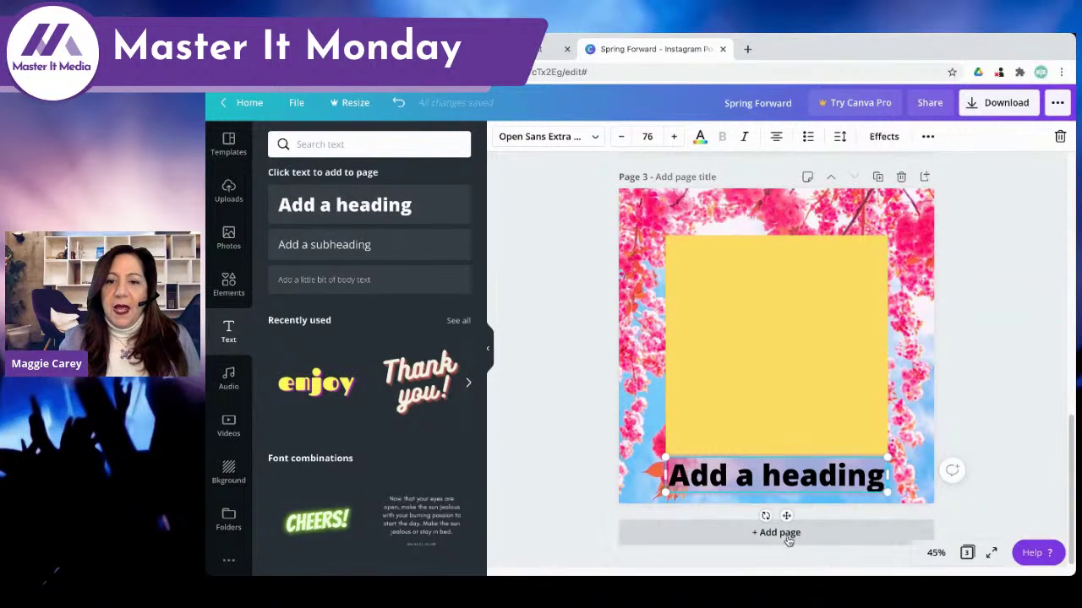
drag(787, 516, 790, 367)
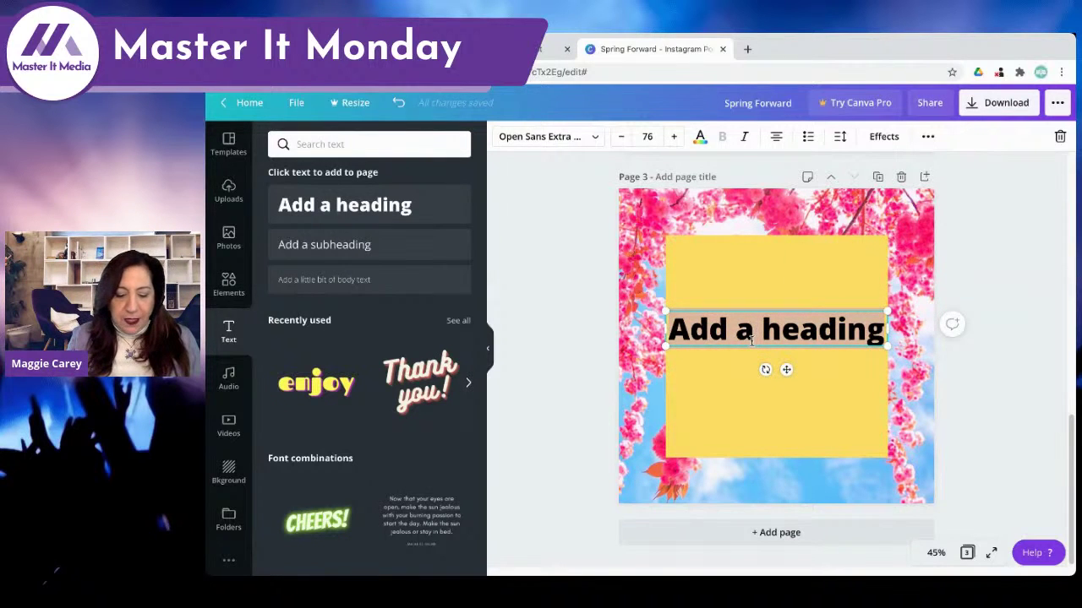
text(#Motiv)
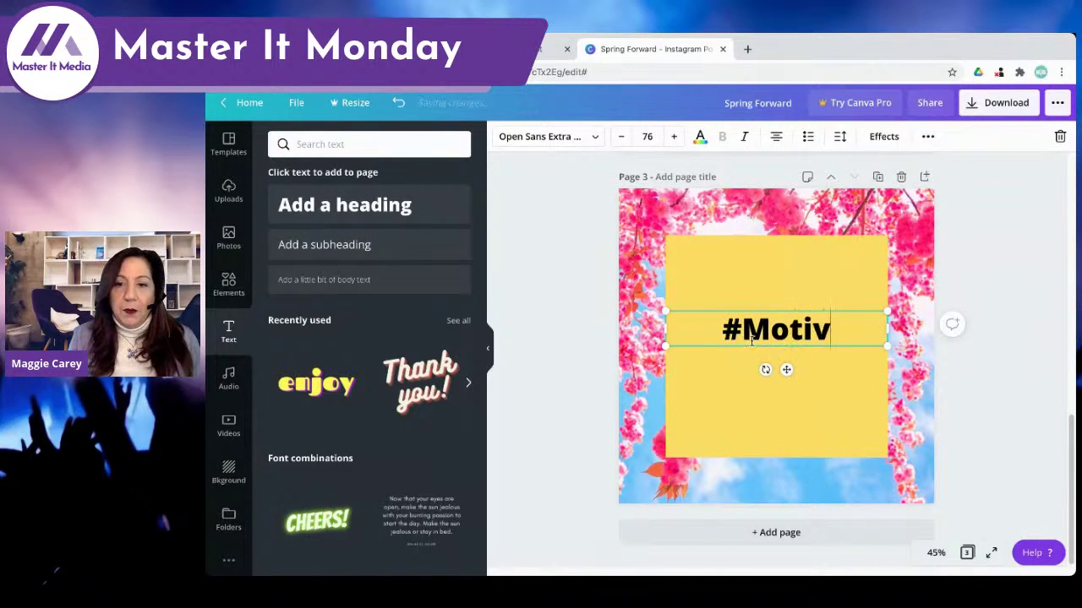
text(al)
key(BackSpace)
text(tion)
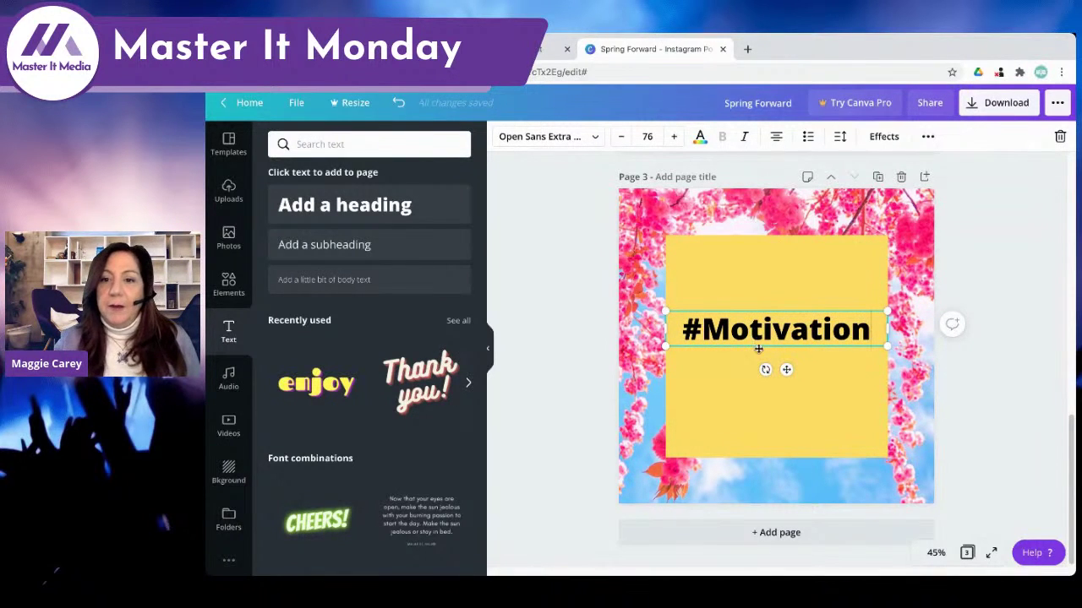
click(835, 384)
drag(824, 345, 819, 342)
- Recolor the #Motivation heading on page 3 with the pink document color #ff0099
scroll(819, 355, up, 4)
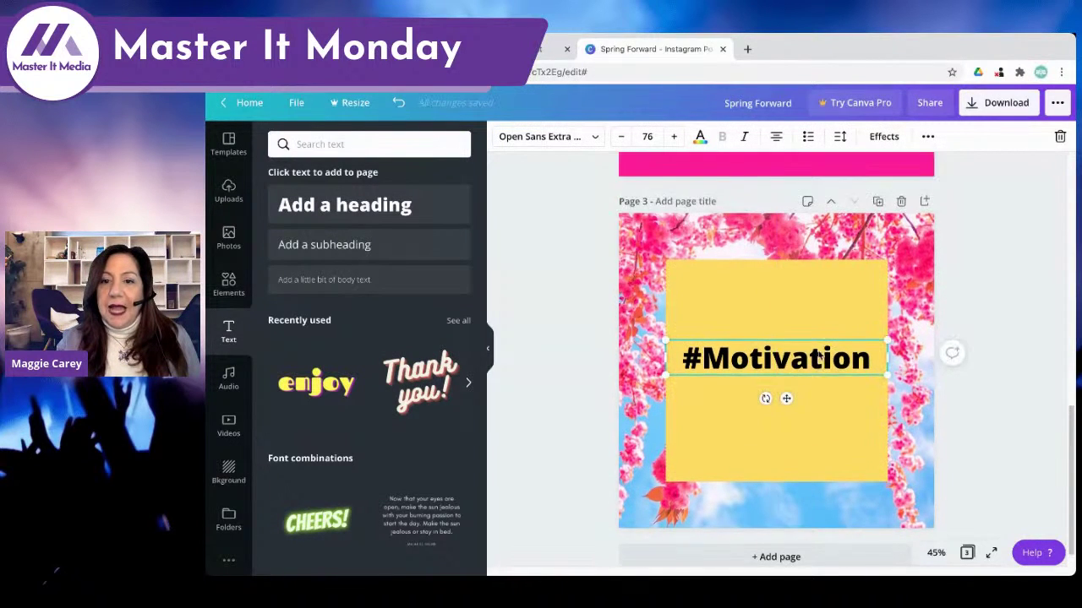
scroll(818, 355, up, 3)
scroll(818, 355, down, 7)
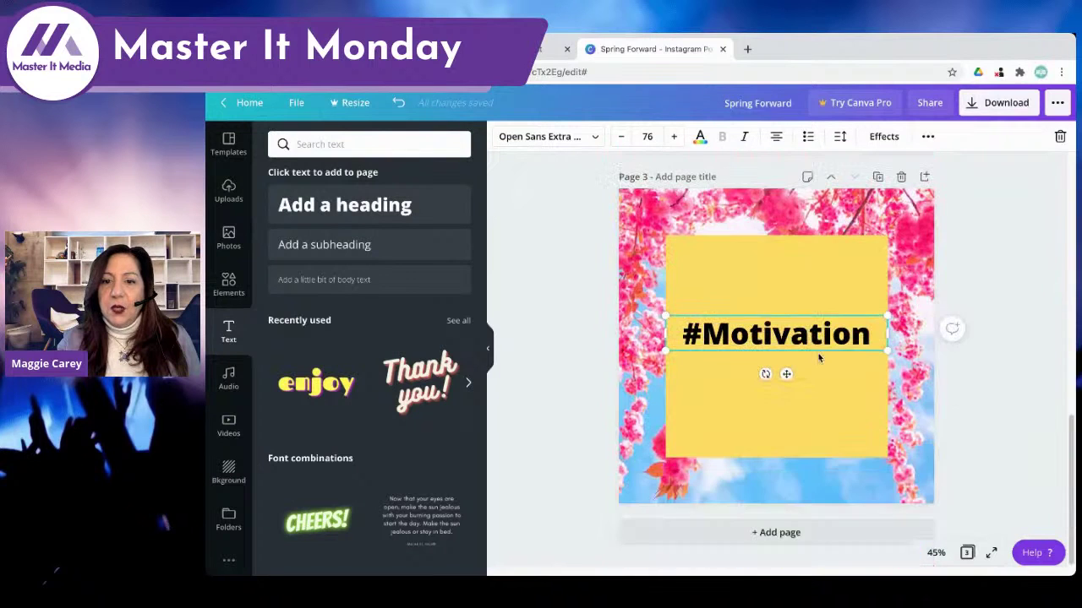
triple_click(784, 342)
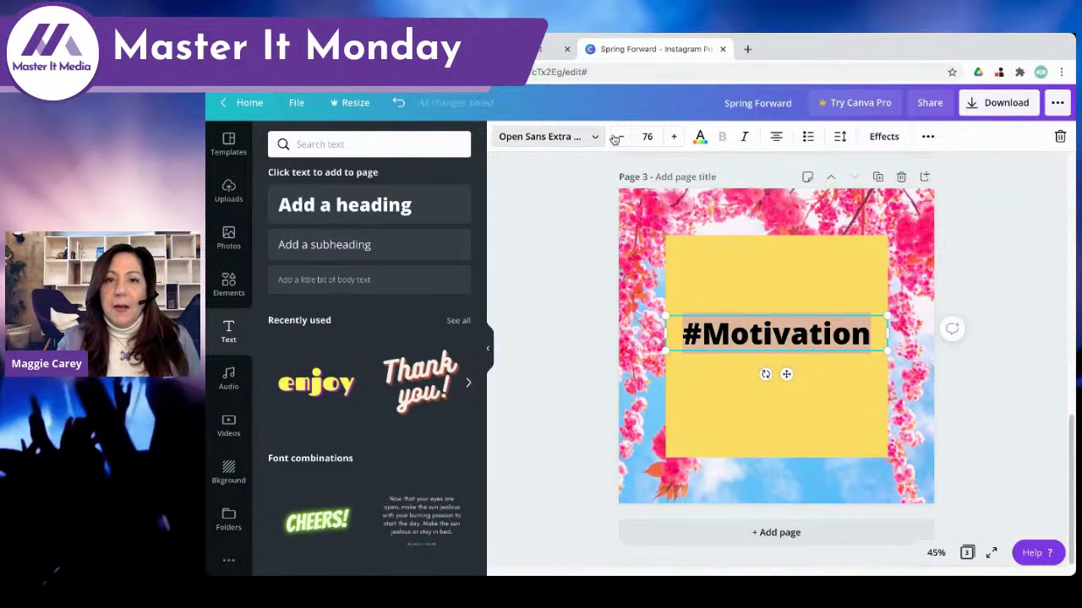
click(701, 140)
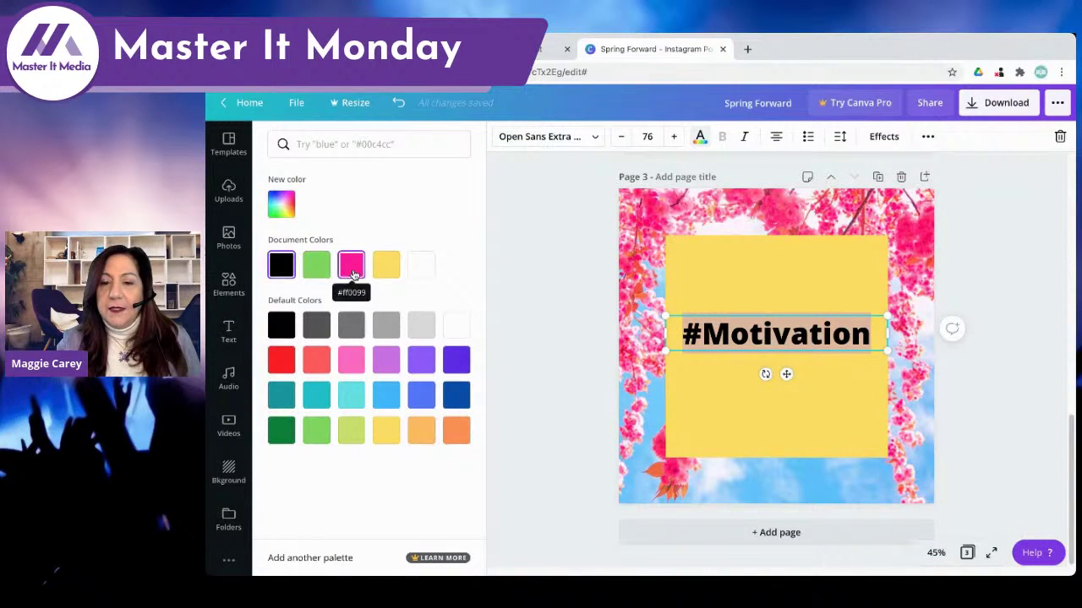
click(353, 269)
click(534, 237)
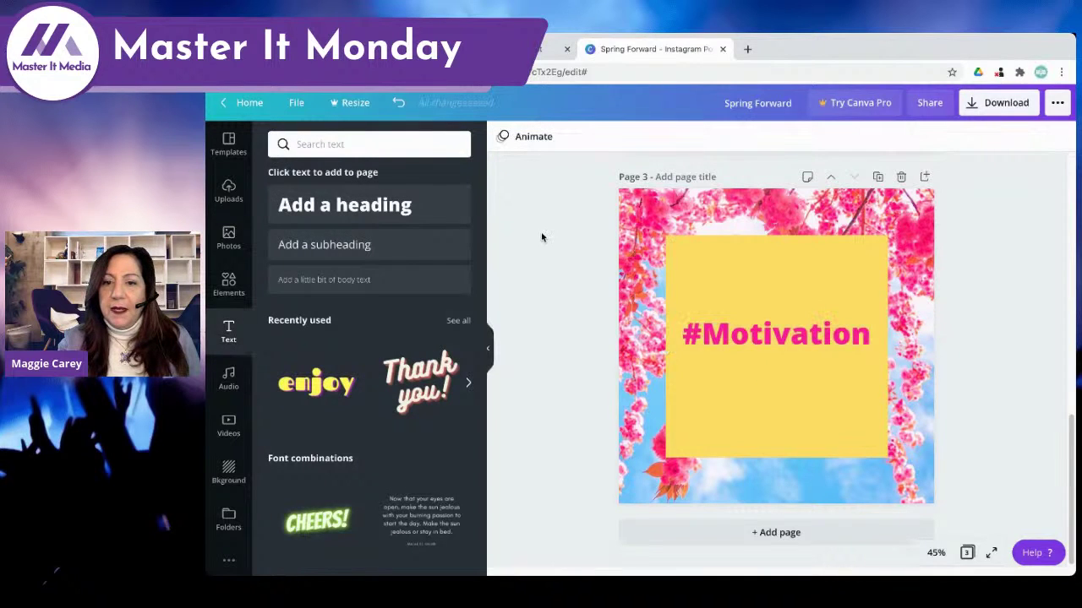
- Try the Neon, Lift and Shadow effects on the #Motivation heading and set its effect back to None
click(758, 336)
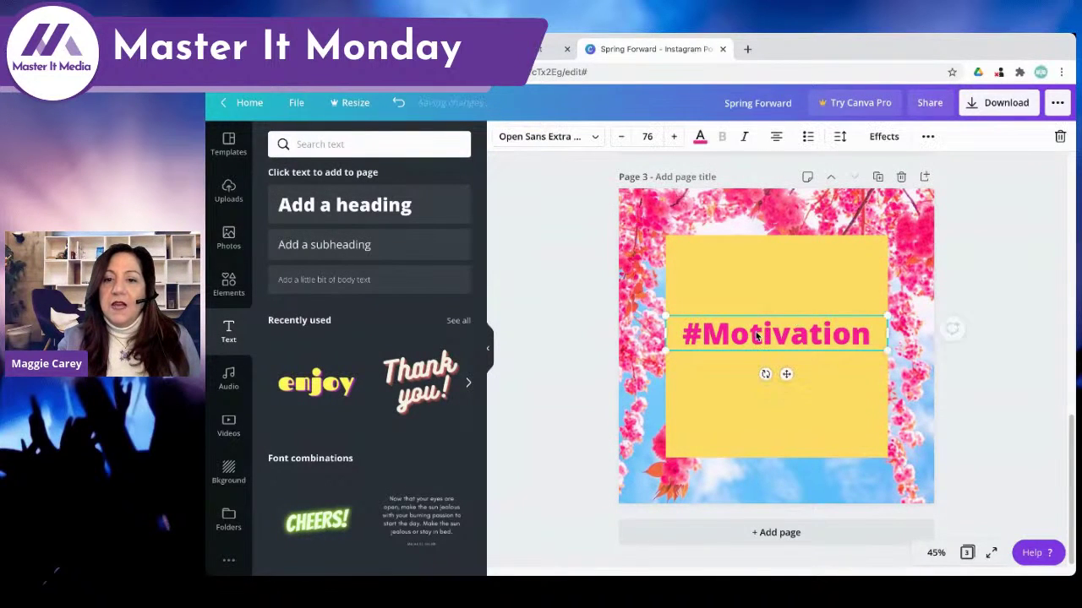
double_click(757, 334)
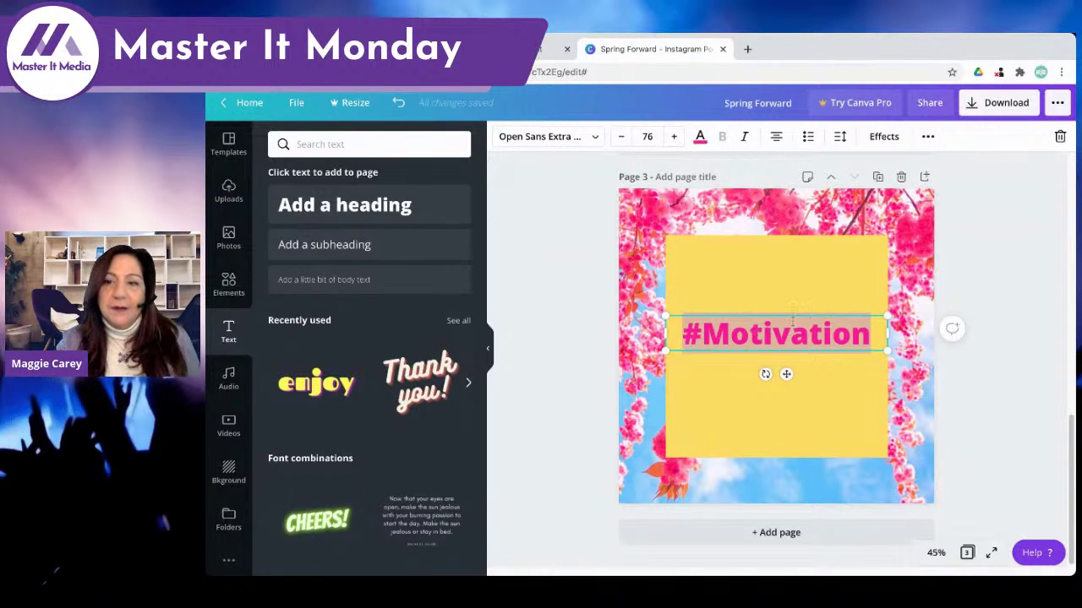
click(883, 136)
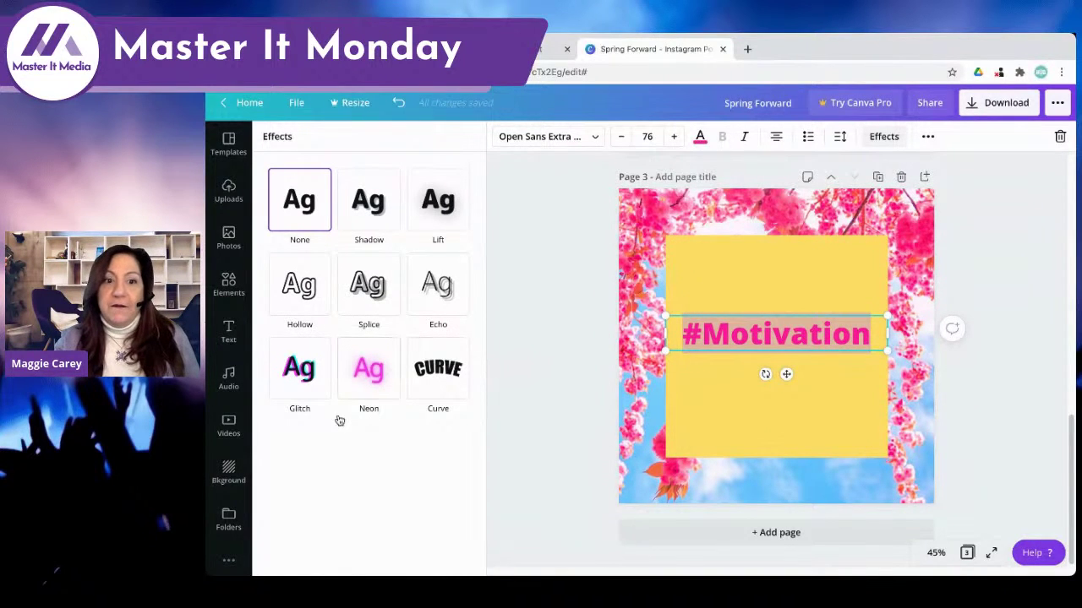
click(377, 382)
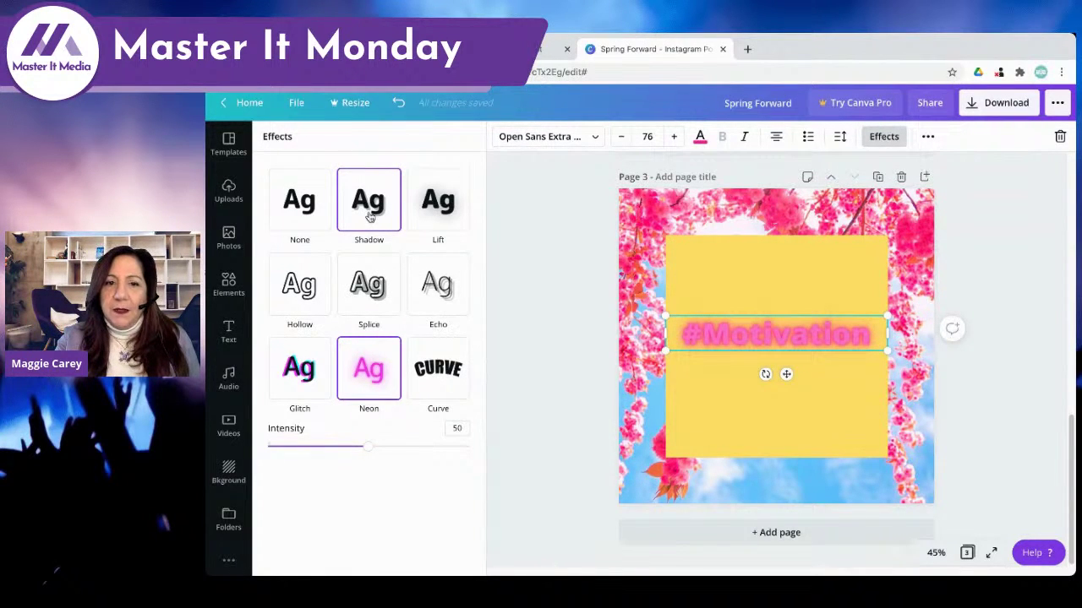
click(444, 218)
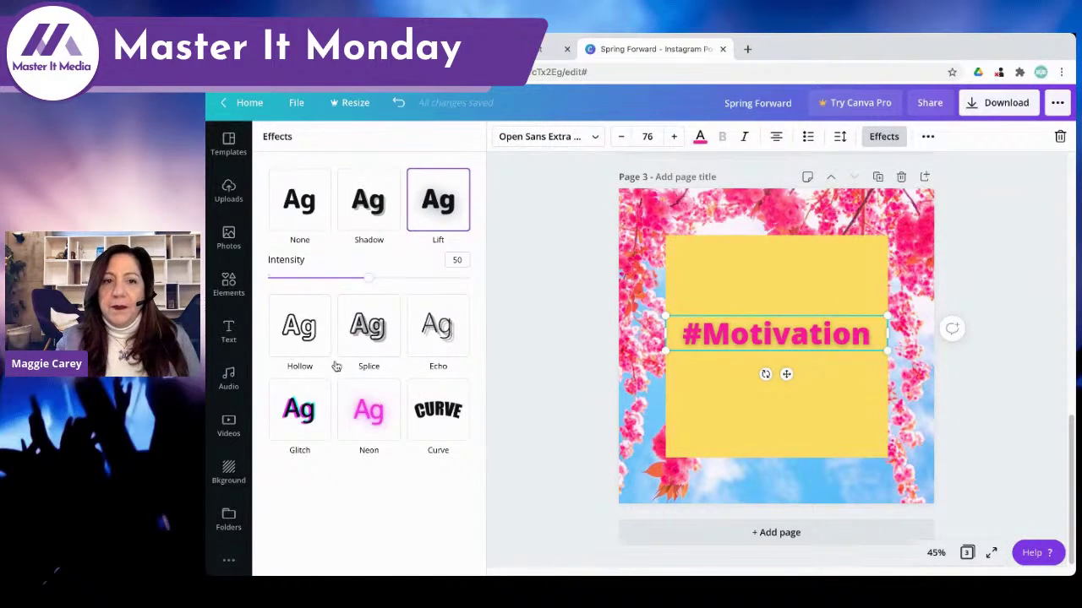
click(368, 219)
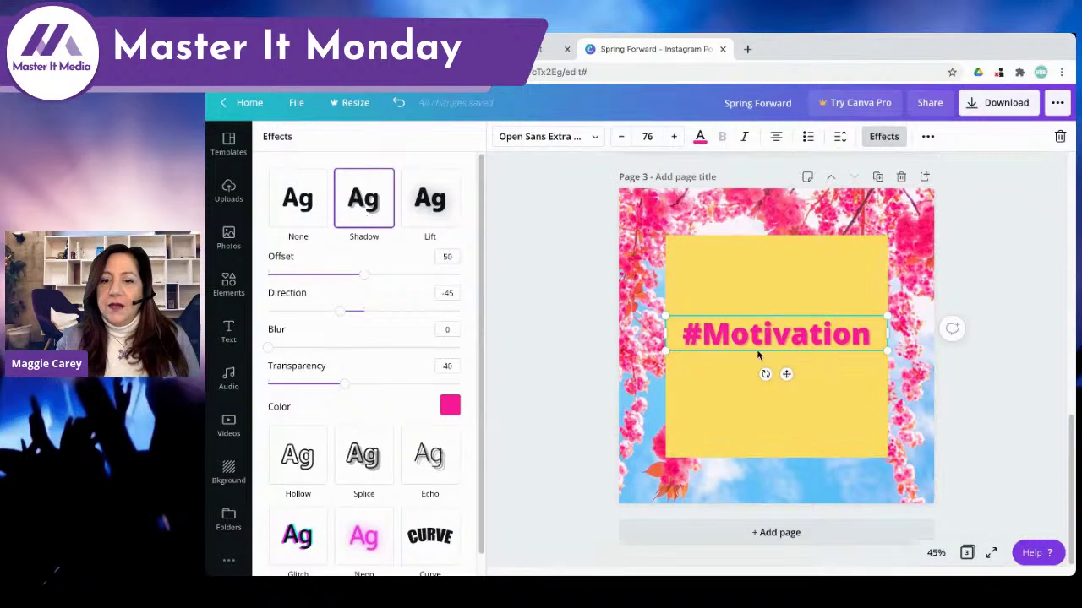
click(304, 218)
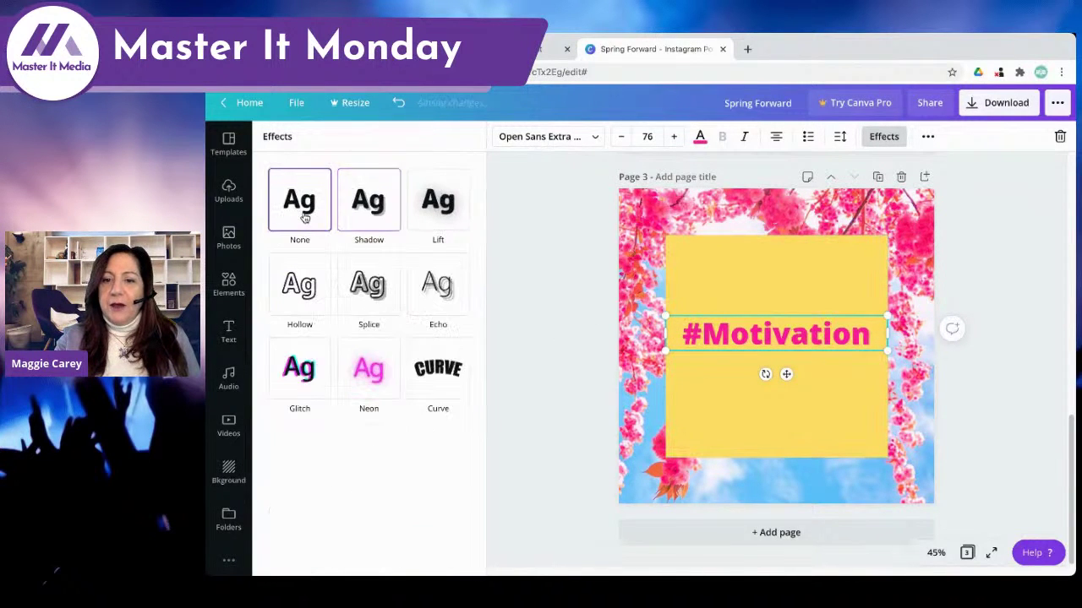
- Apply the Shadow effect to the #Motivation heading and set the shadow color to the green document color
click(372, 217)
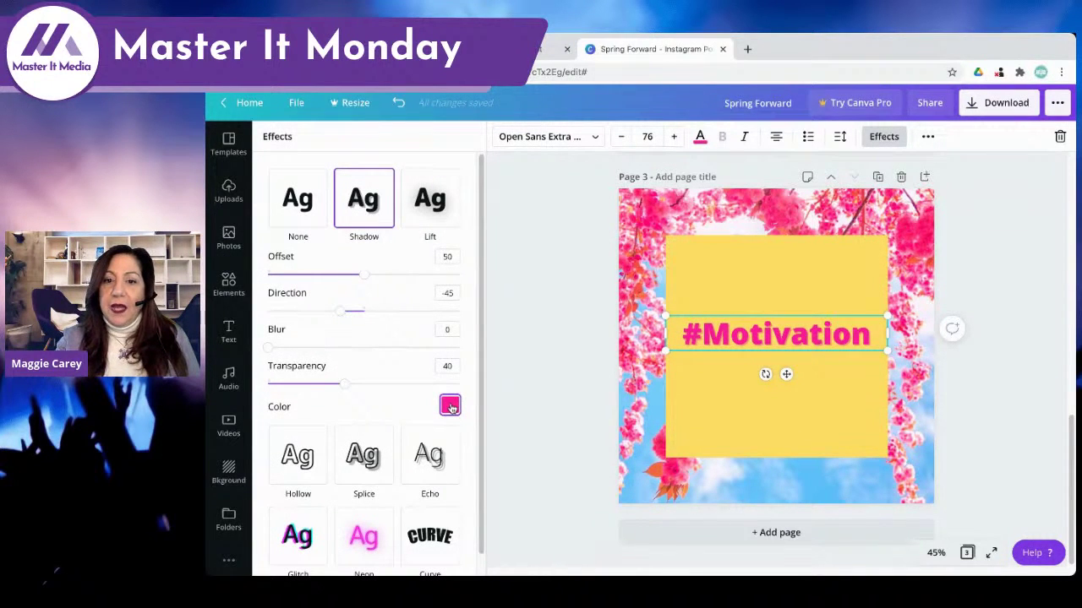
click(450, 406)
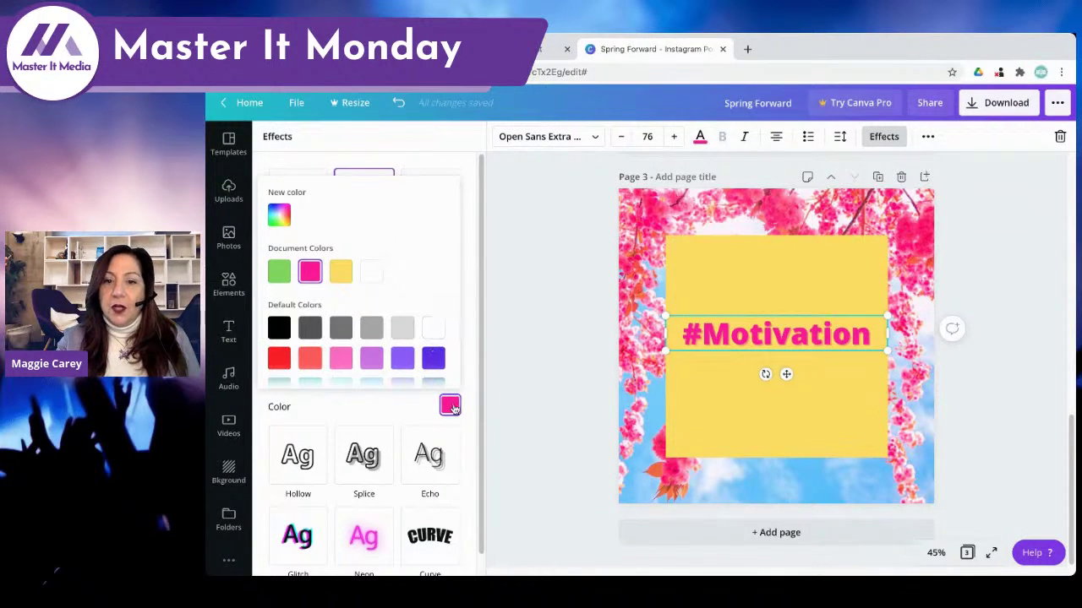
scroll(414, 342, down, 1)
click(286, 262)
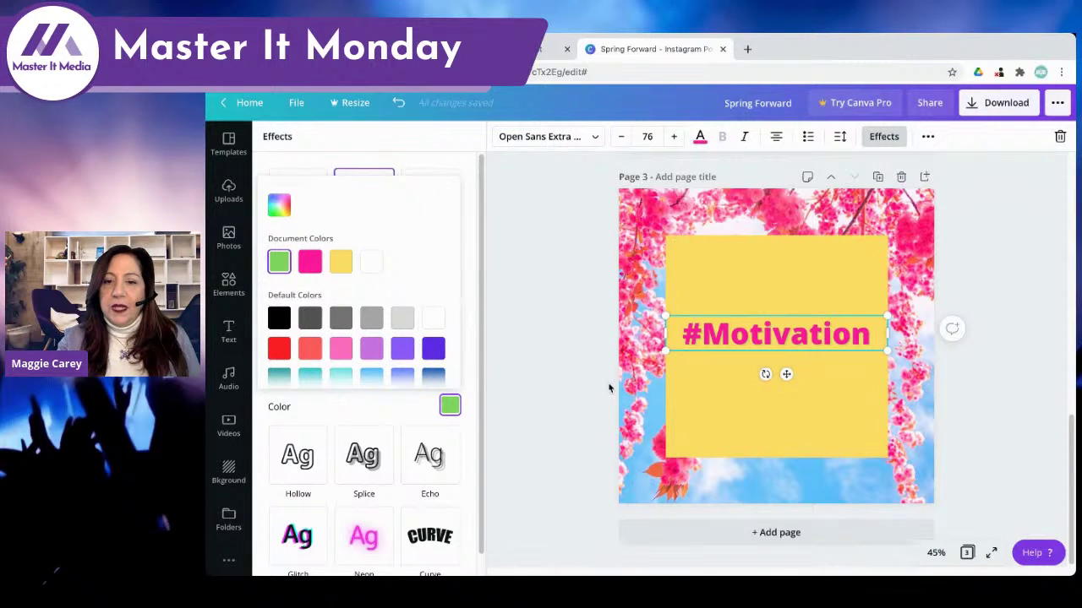
key(Escape)
click(1019, 430)
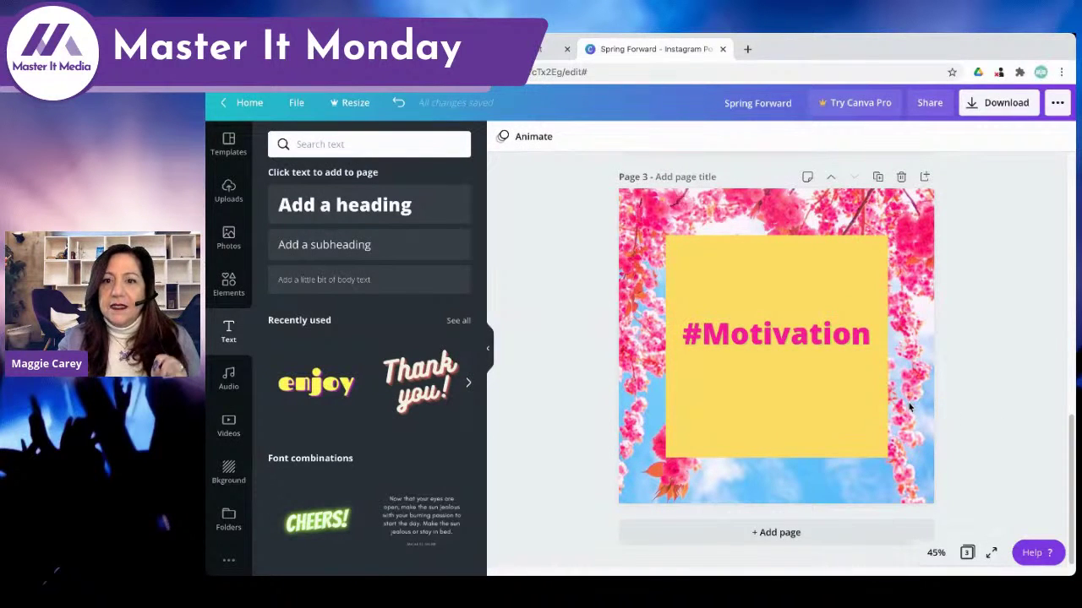
- Delete page 3's yellow square and add a circle shape in its place
click(744, 451)
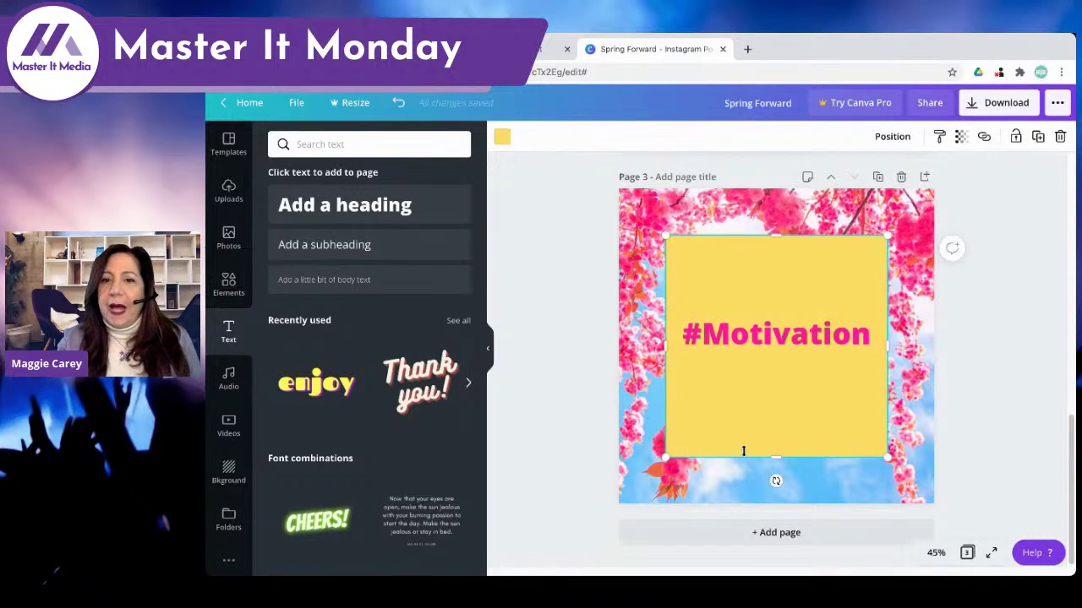
click(222, 289)
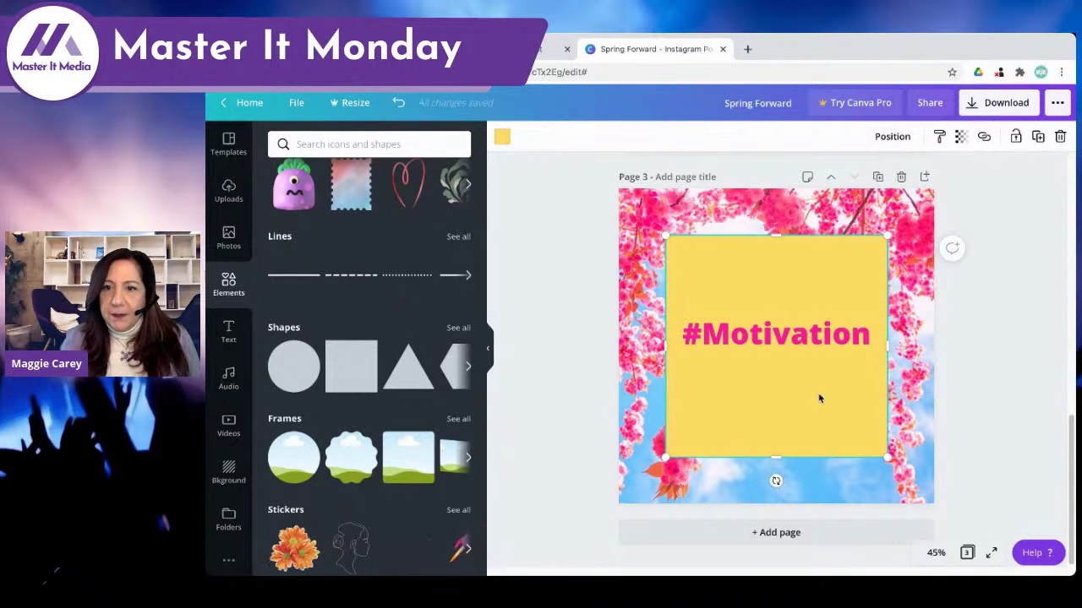
key(Delete)
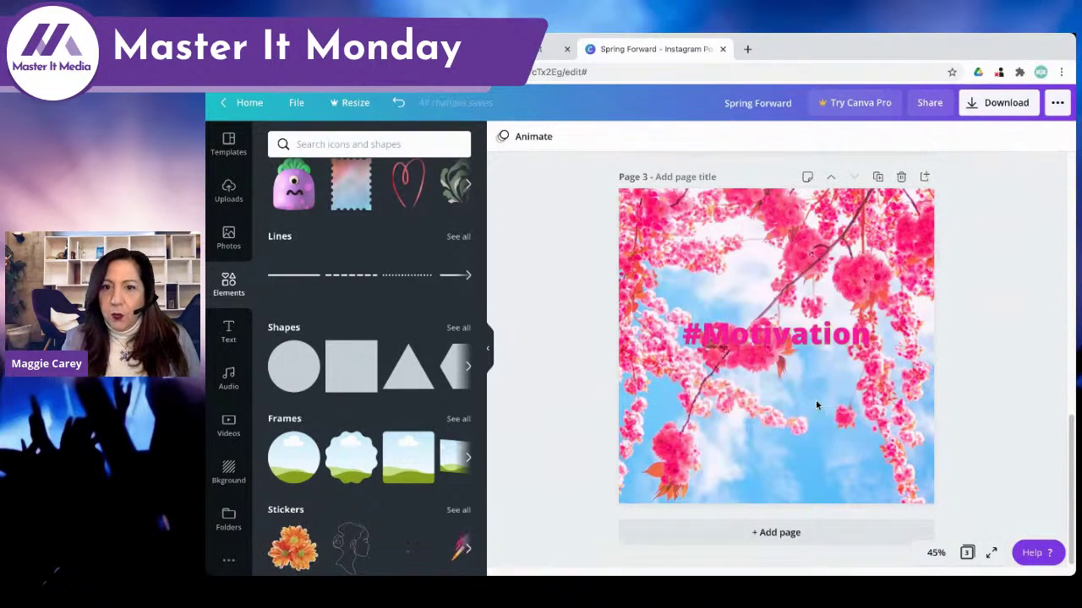
click(284, 374)
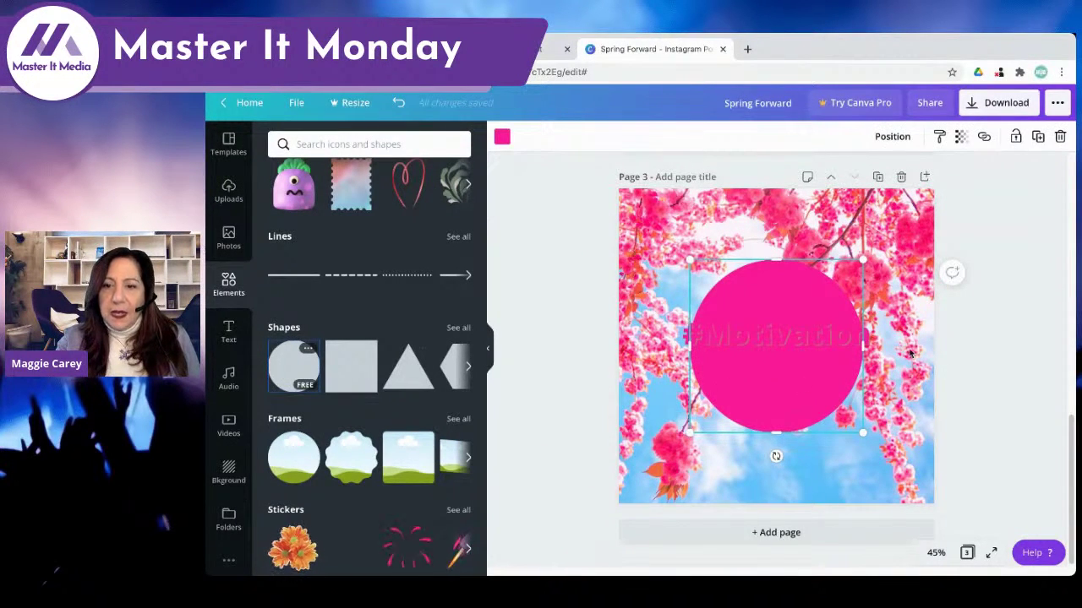
- Recolor the circle with the yellow document color, then enlarge and center it so the whole #Motivation heading fits inside
click(502, 140)
click(351, 267)
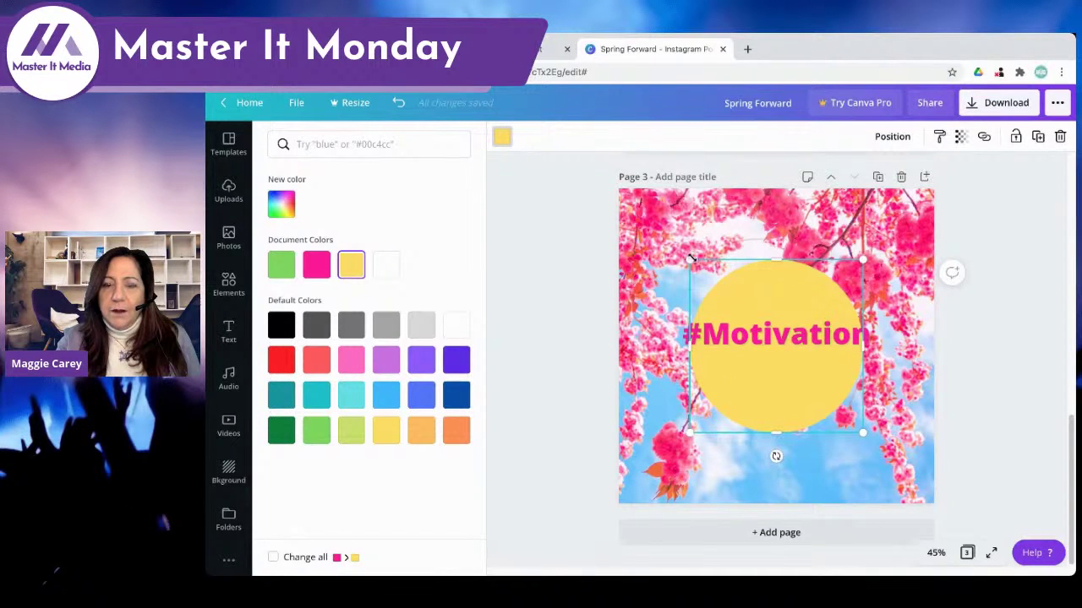
click(744, 340)
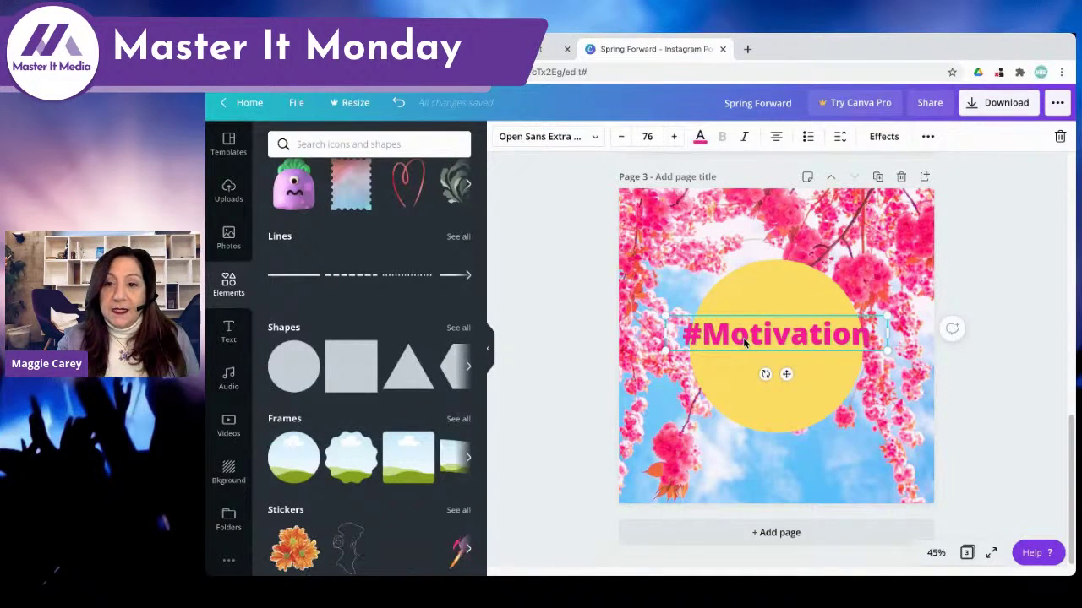
click(808, 300)
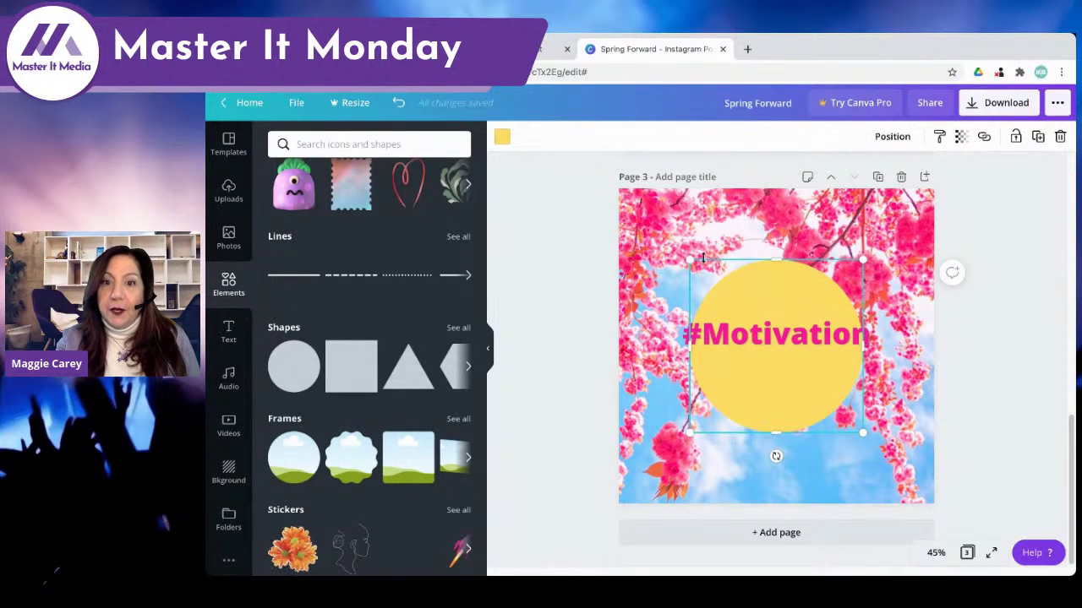
drag(692, 263, 650, 213)
mouse_move(777, 292)
mouse_down()
mouse_move(794, 301)
mouse_move(780, 305)
mouse_move(797, 294)
mouse_up()
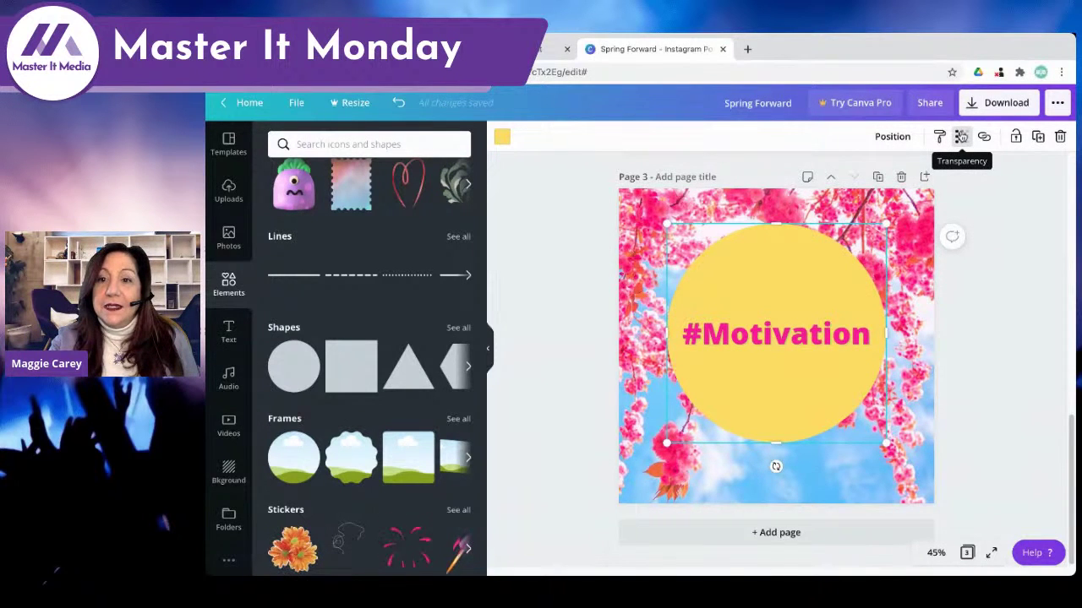
- Set the yellow circle's transparency to 80
click(961, 137)
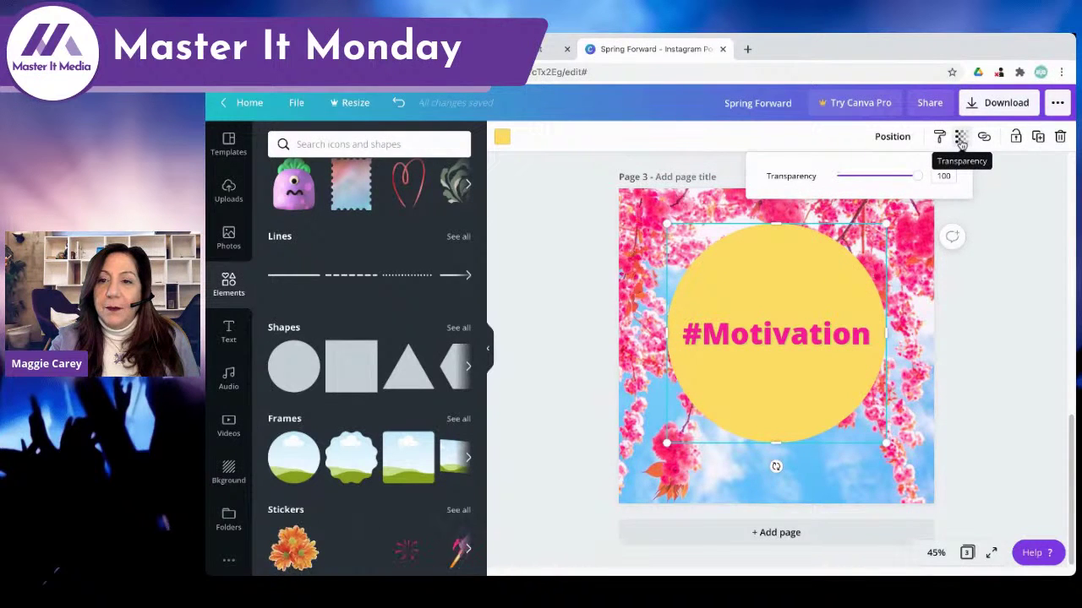
mouse_move(920, 182)
mouse_down()
mouse_move(884, 184)
mouse_move(902, 183)
mouse_up()
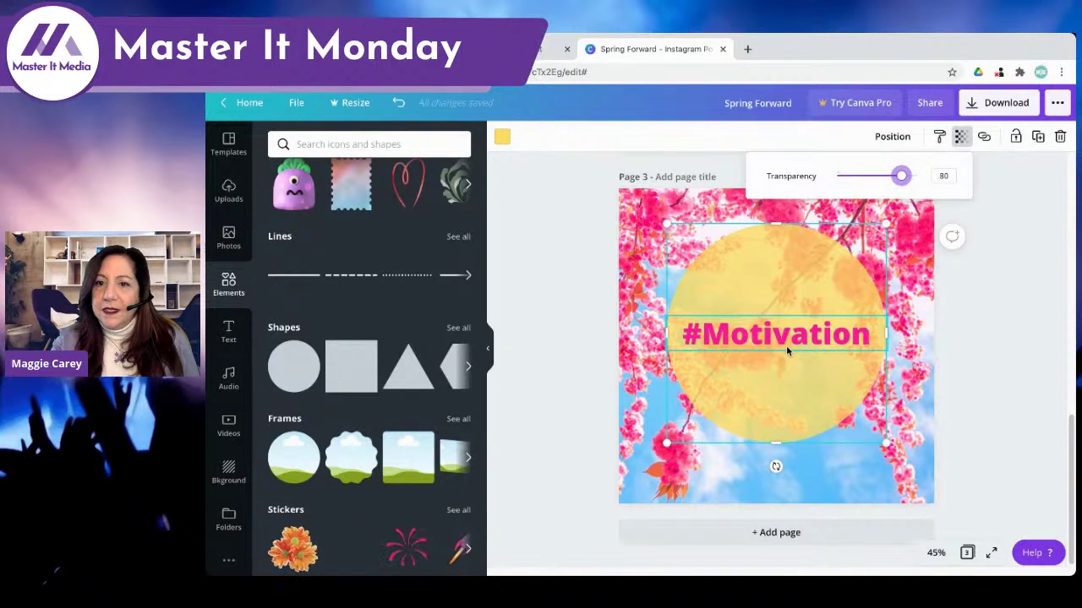
click(978, 341)
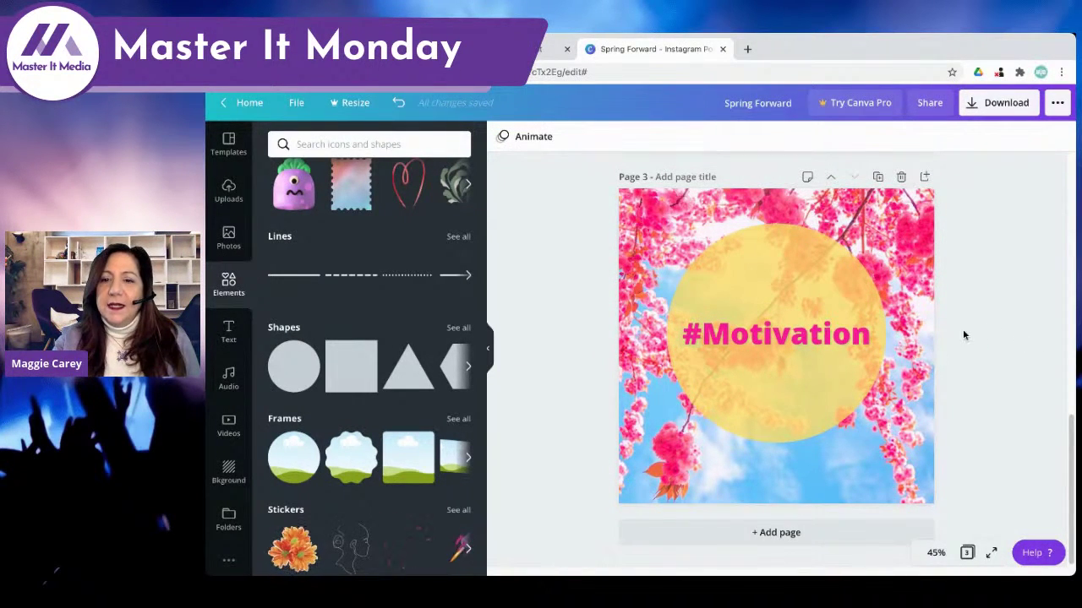
- Review all three pages to compare page 3's look with the tulip and quote posts
scroll(963, 334, up, 8)
scroll(964, 334, down, 7)
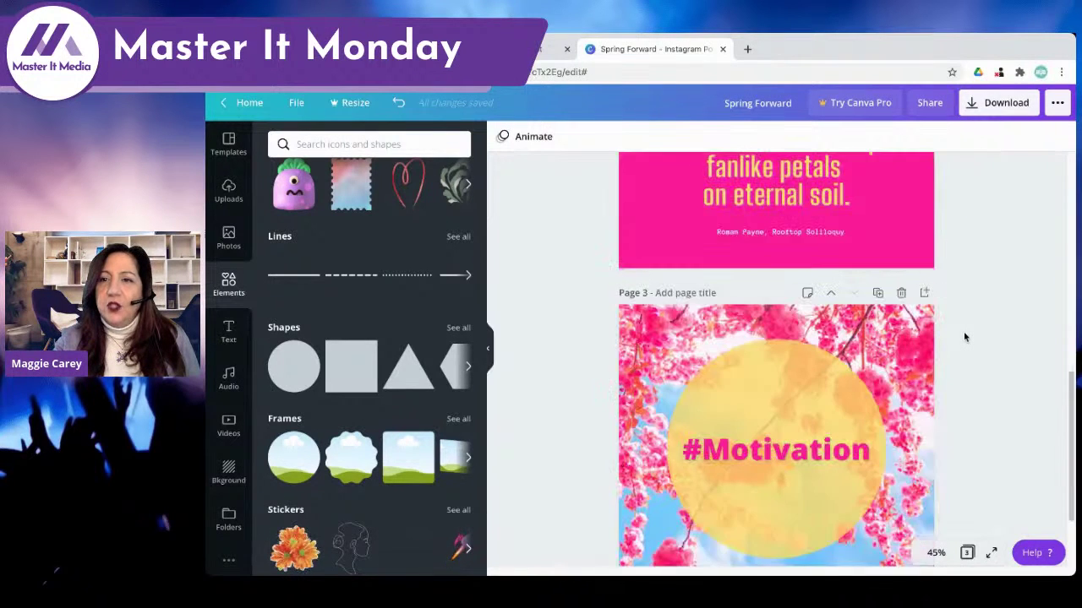
scroll(964, 337, down, 2)
scroll(963, 334, up, 3)
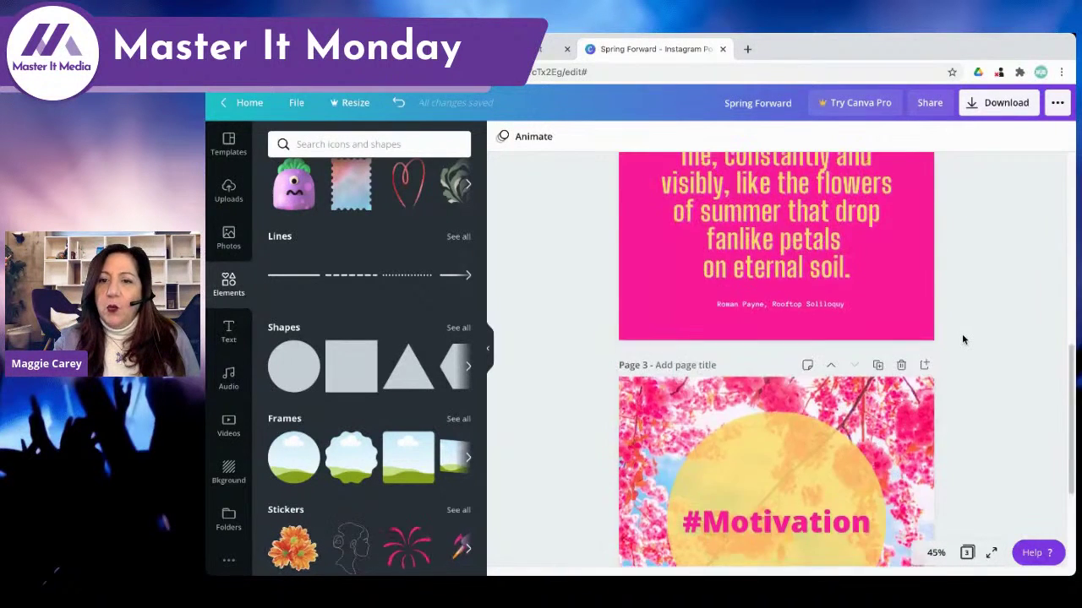
scroll(962, 333, up, 6)
scroll(963, 338, down, 3)
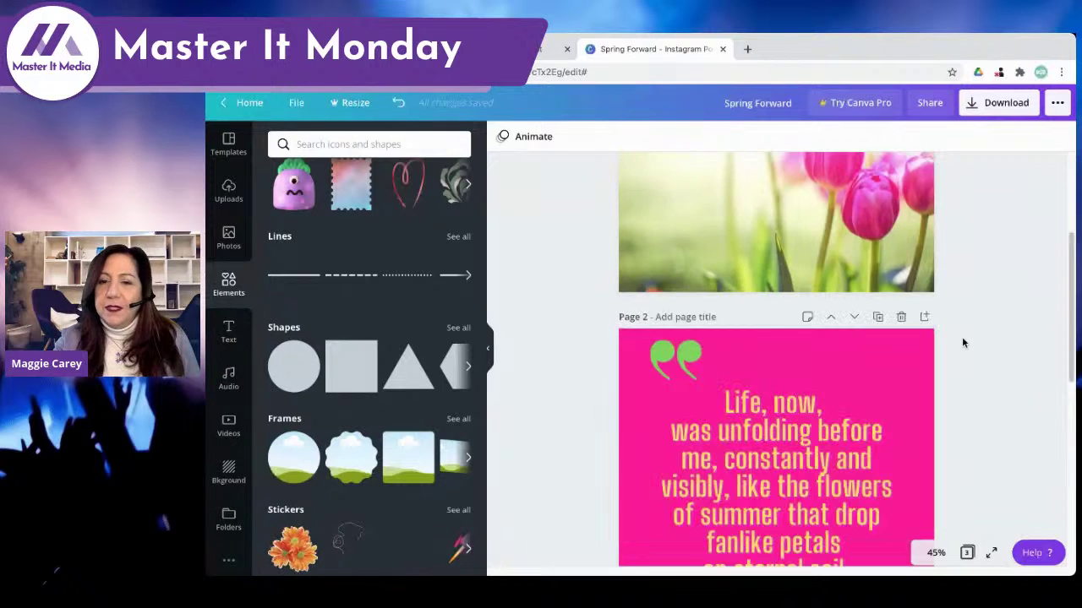
scroll(964, 343, down, 5)
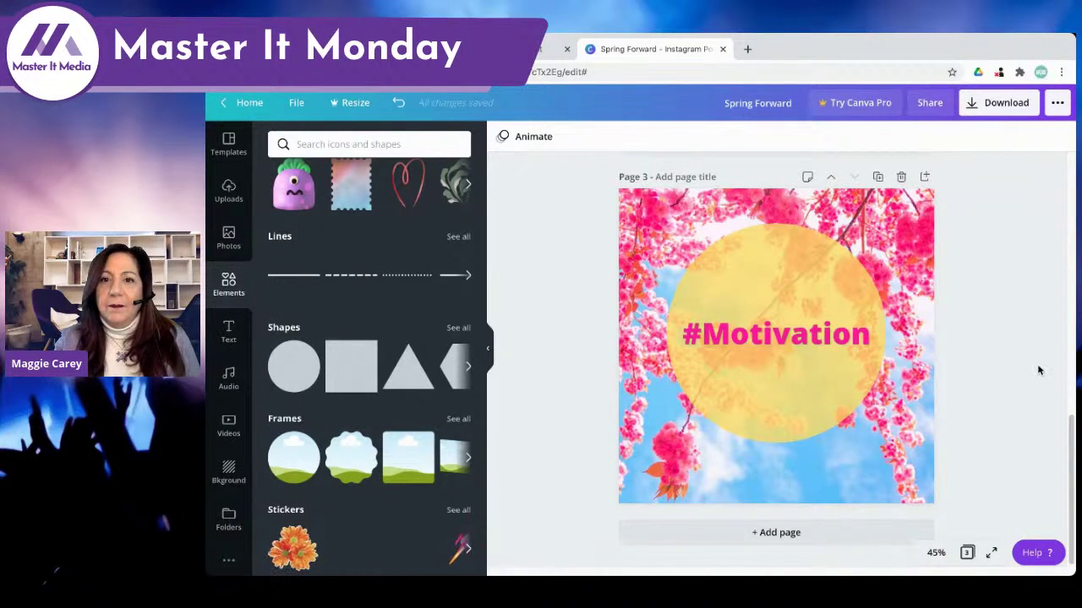
click(771, 338)
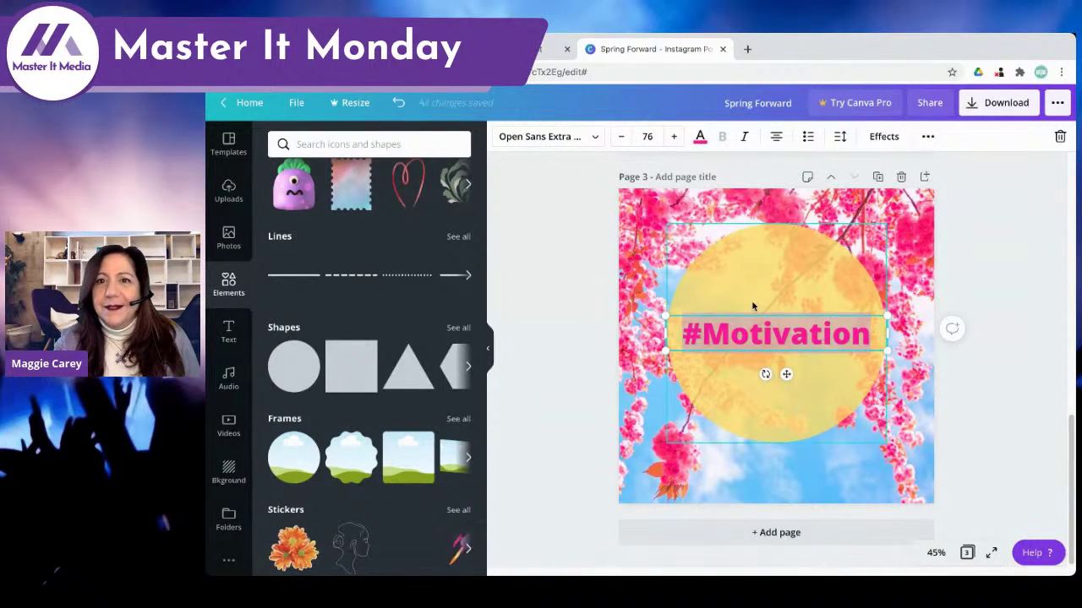
scroll(963, 397, up, 5)
scroll(755, 309, up, 3)
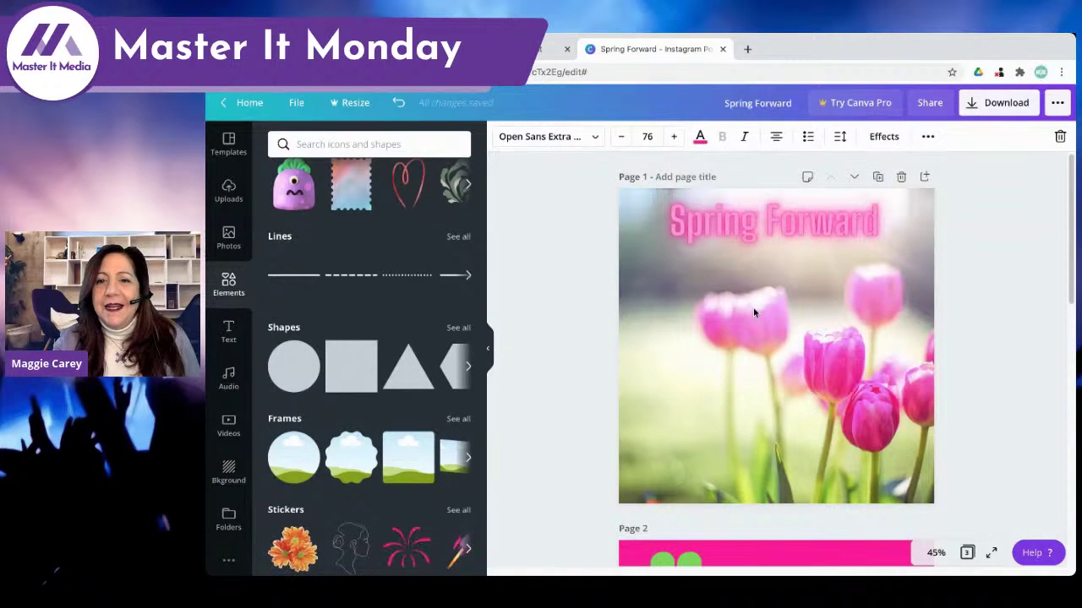
scroll(995, 352, down, 6)
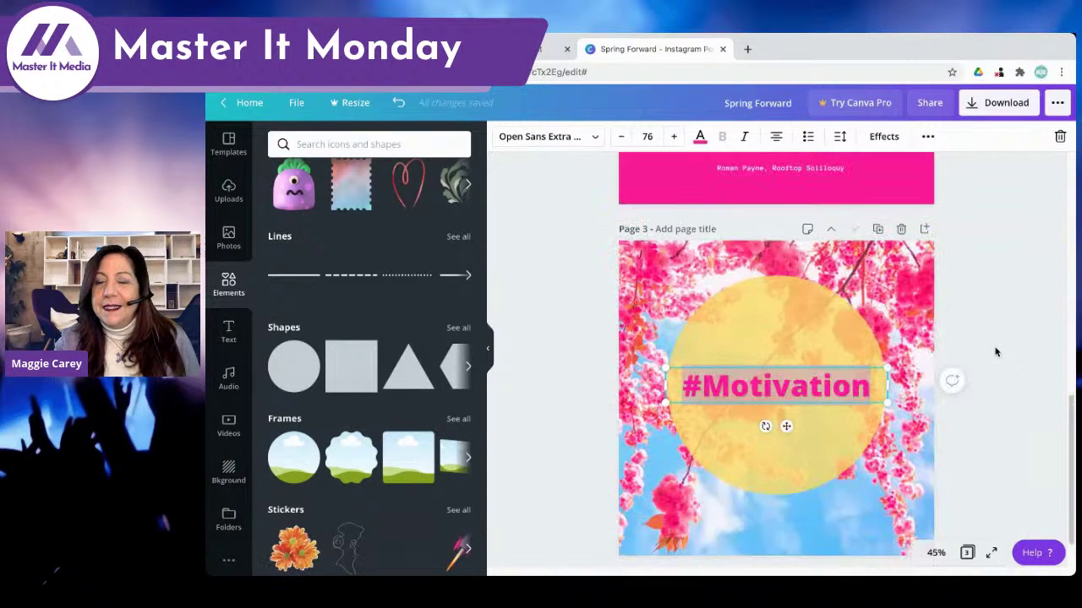
- Review the design's download options with PNG as the file type and all three pages selected
click(971, 102)
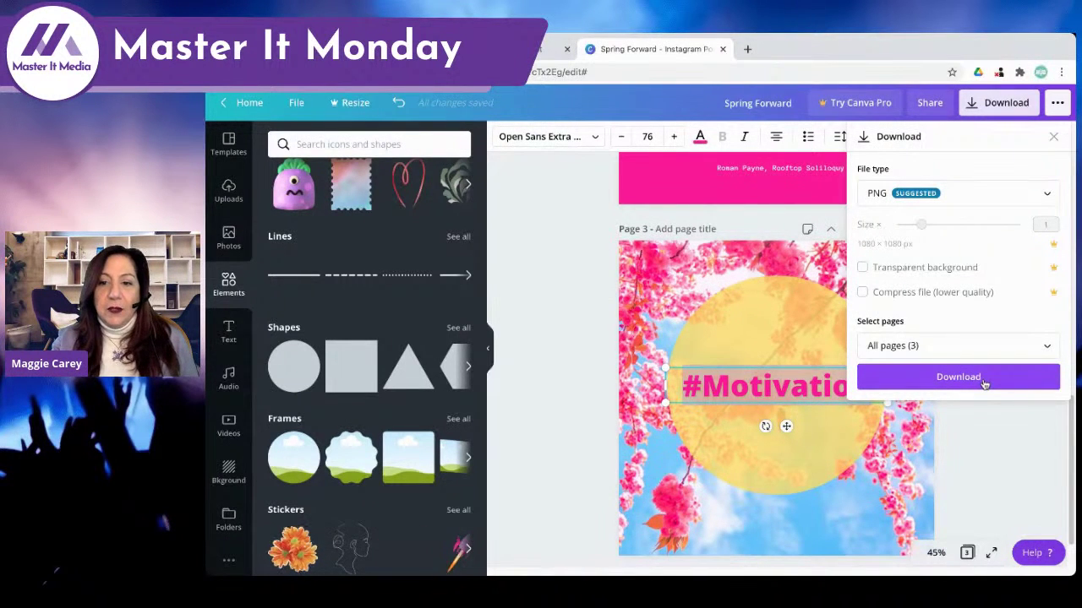
click(933, 347)
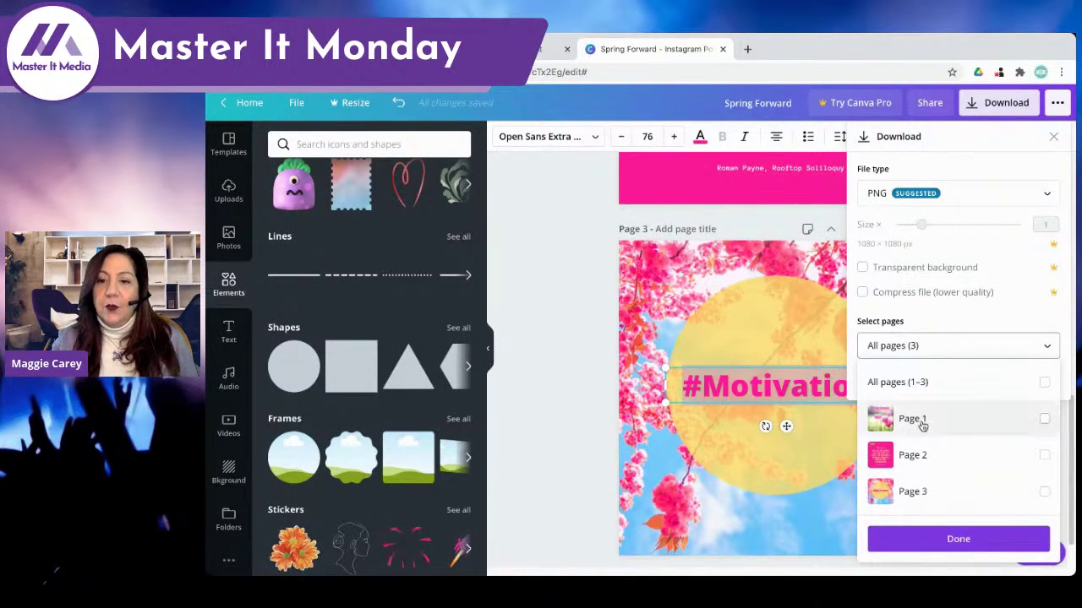
click(955, 540)
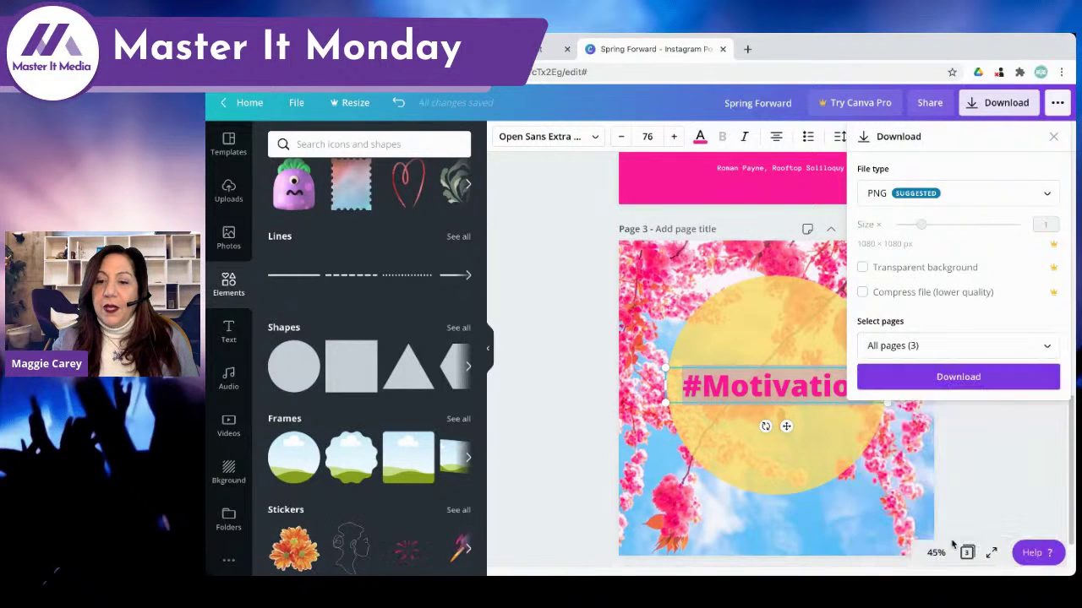
click(947, 383)
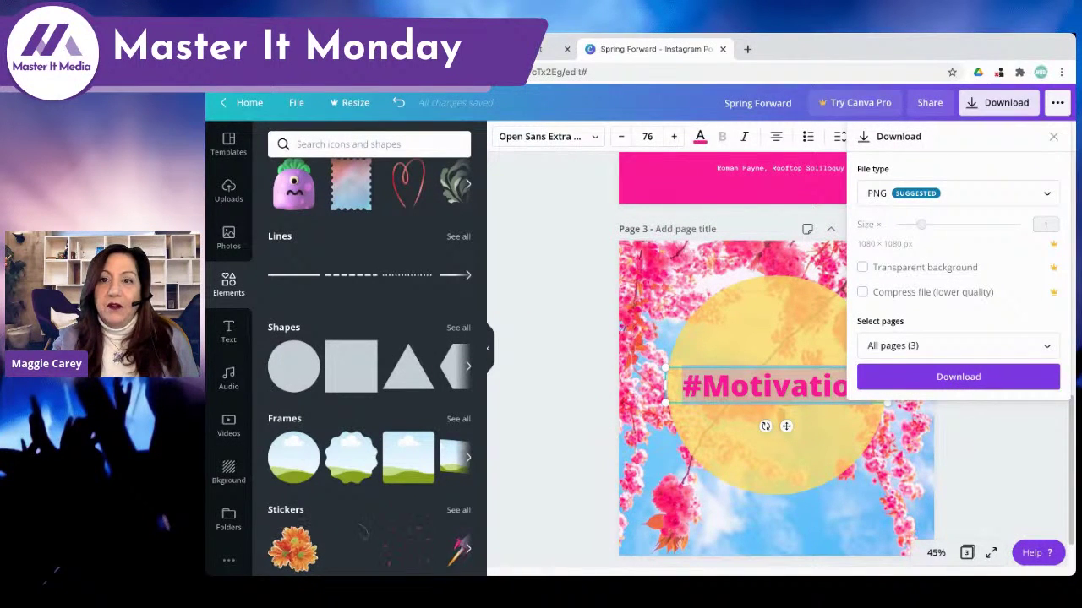
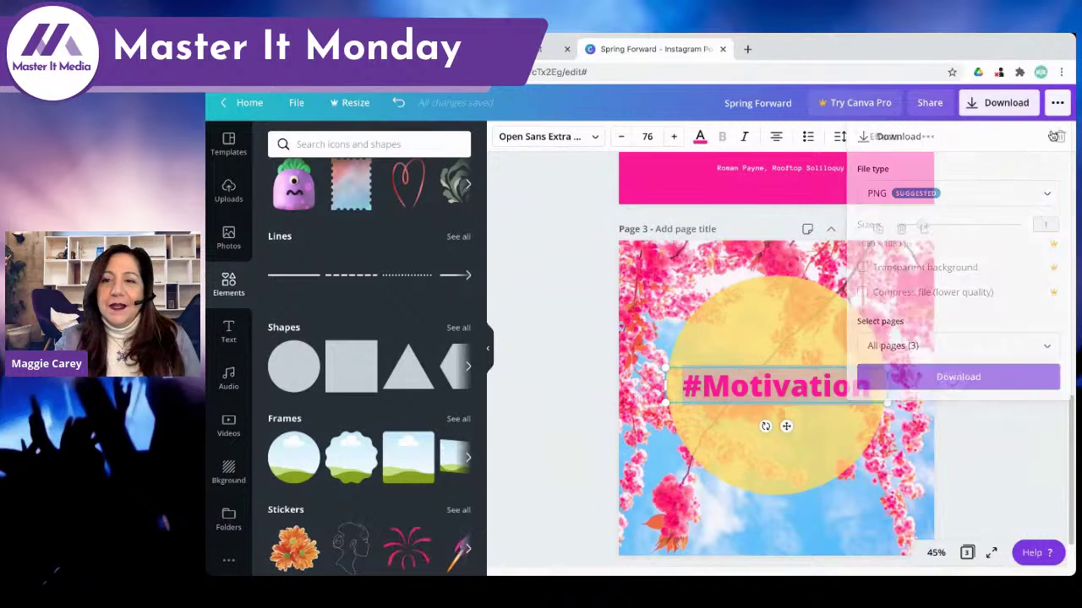
- Add a blank page after page 3 and search the templates for "first day of spring"
scroll(854, 313, down, 1)
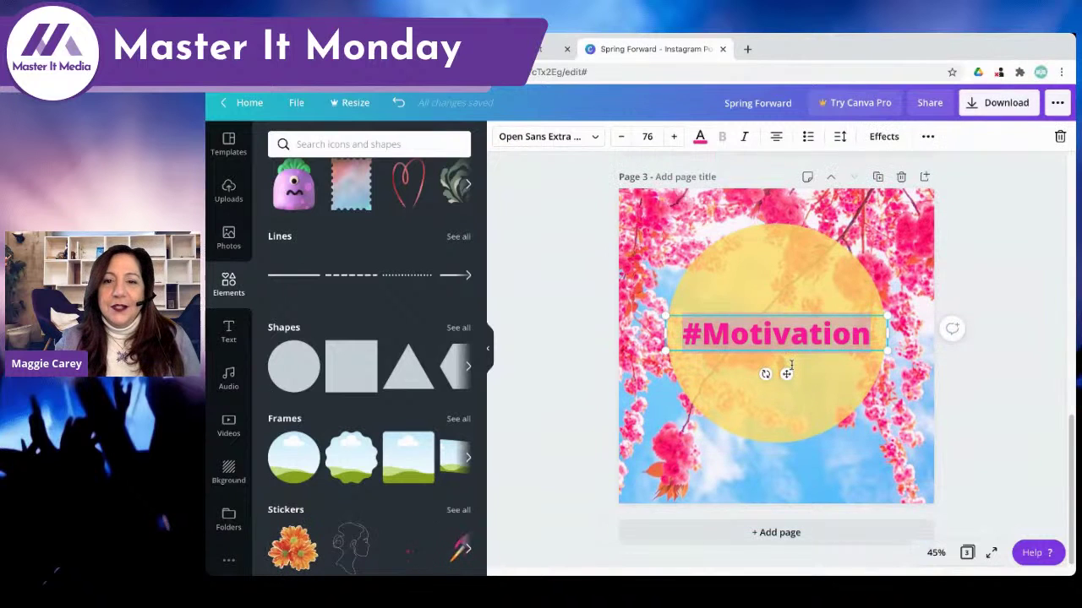
click(924, 177)
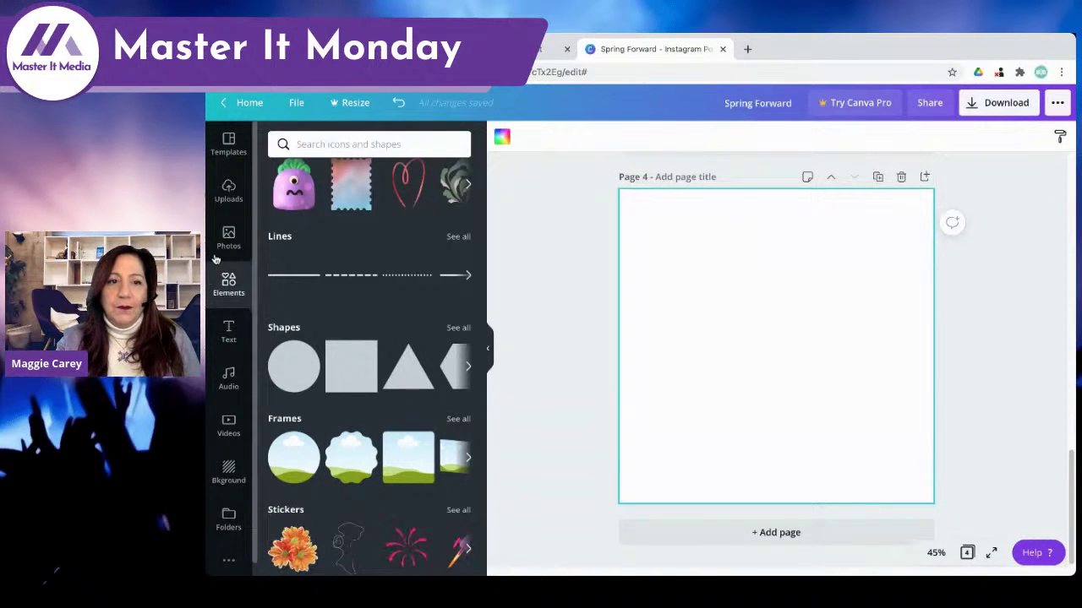
click(229, 144)
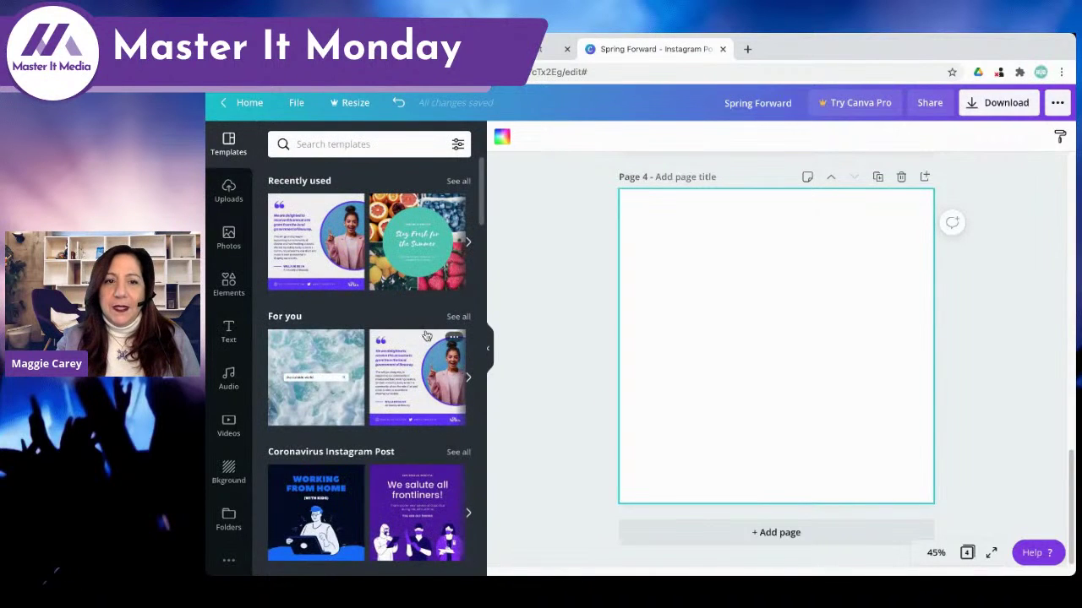
scroll(381, 340, down, 8)
scroll(380, 340, down, 5)
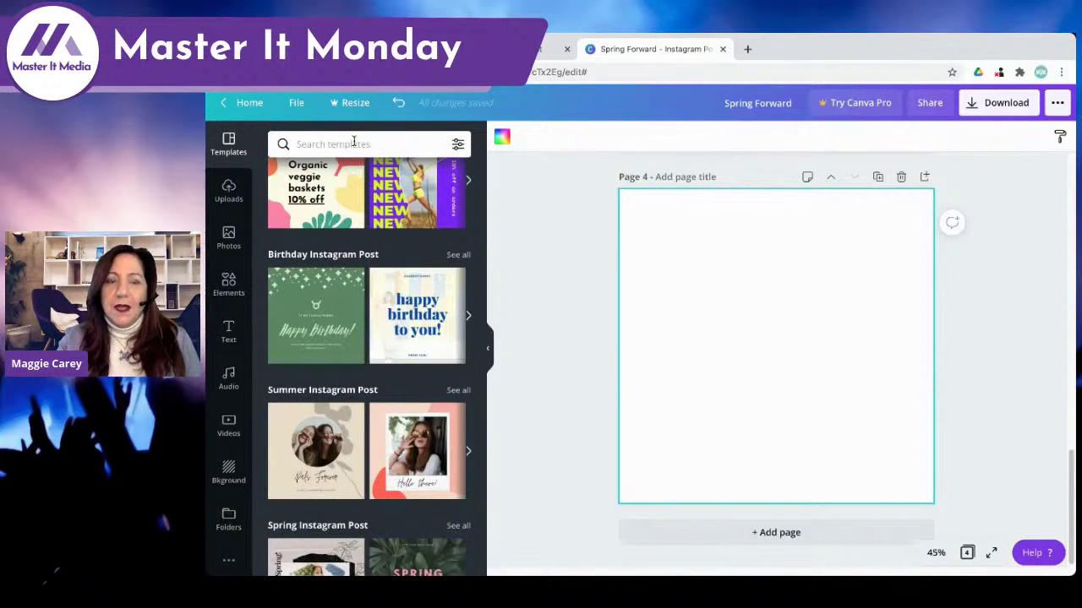
click(353, 144)
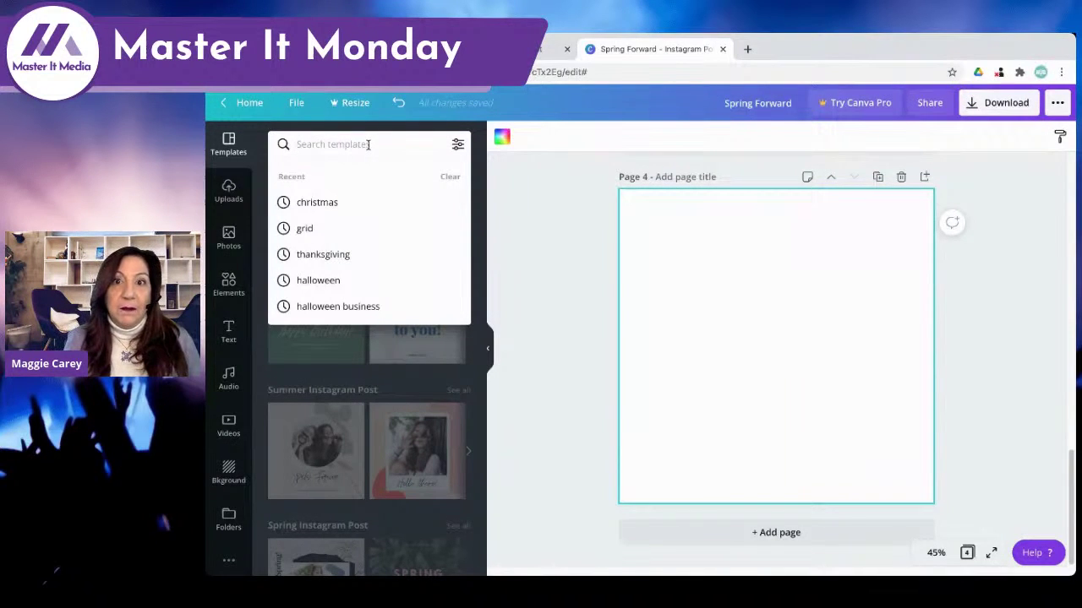
text(first)
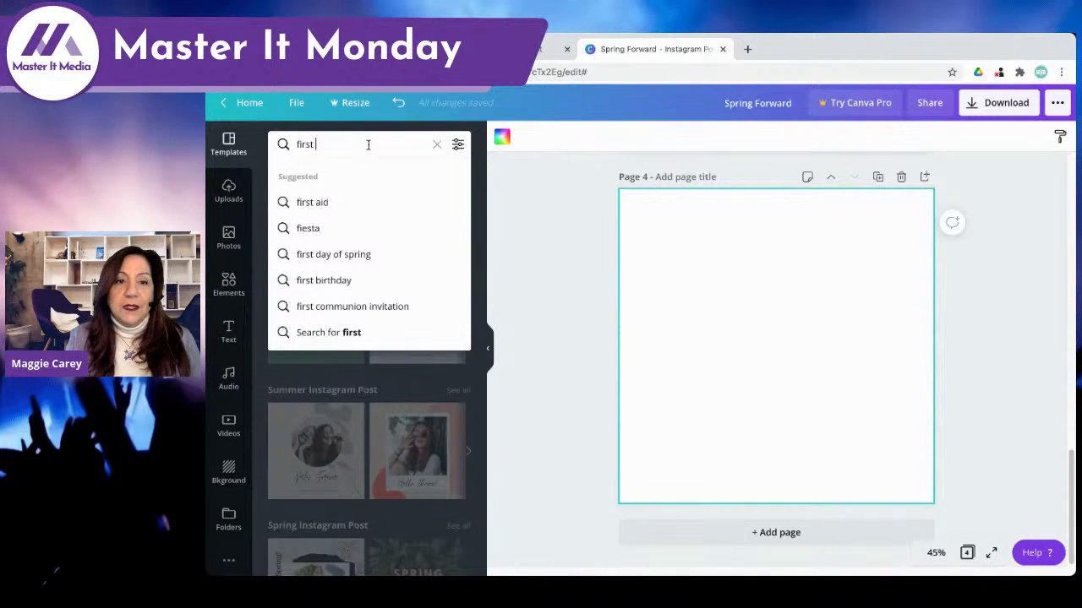
click(362, 254)
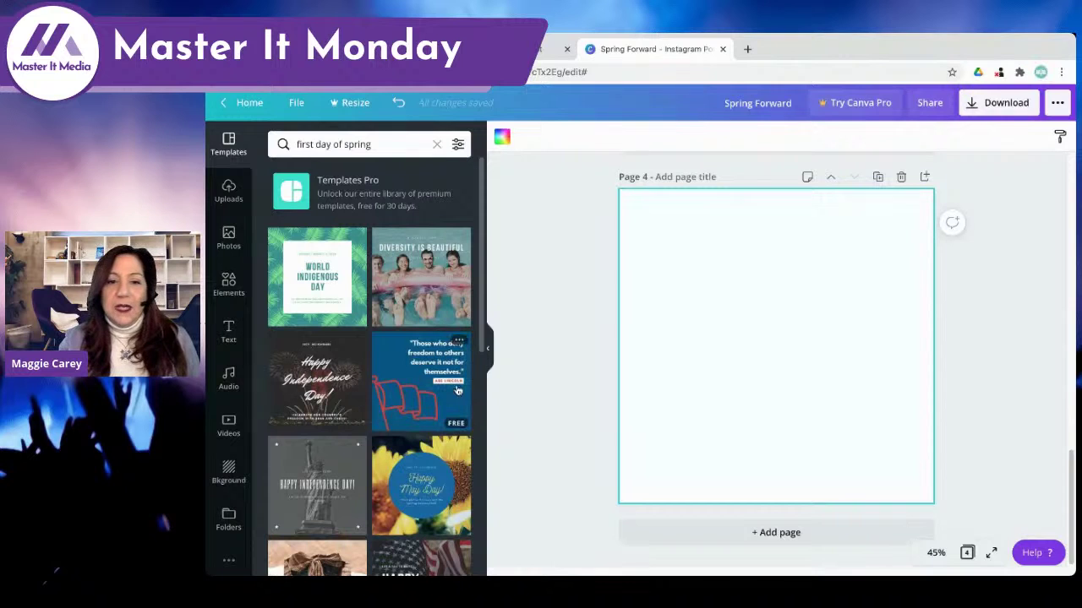
- Apply the free "Bloom where you are planted" poppy-field template from the search results to page 4
scroll(381, 366, down, 1)
scroll(380, 366, down, 2)
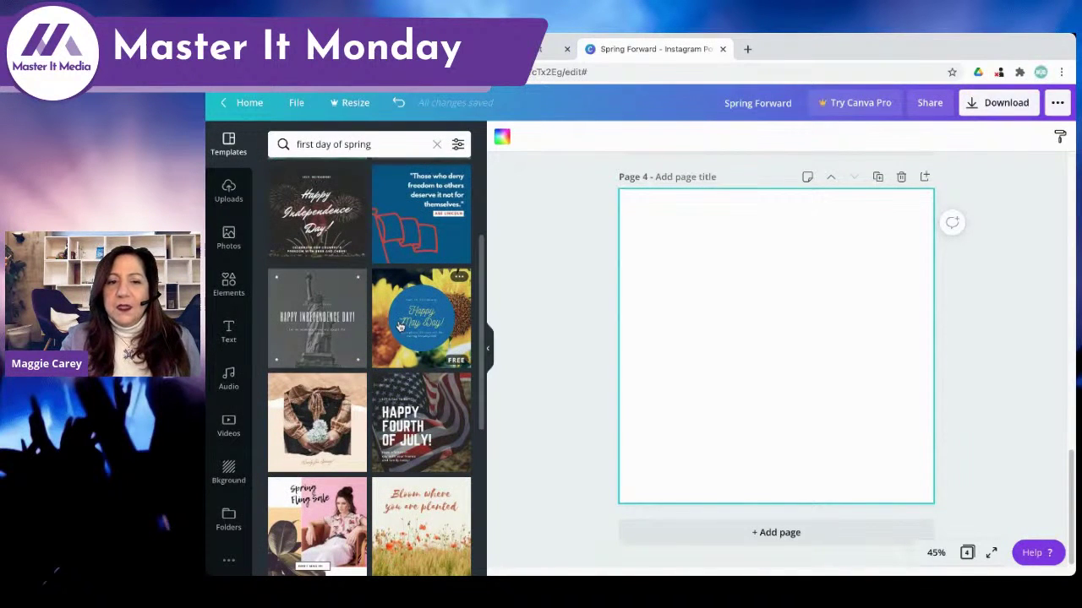
scroll(404, 351, down, 2)
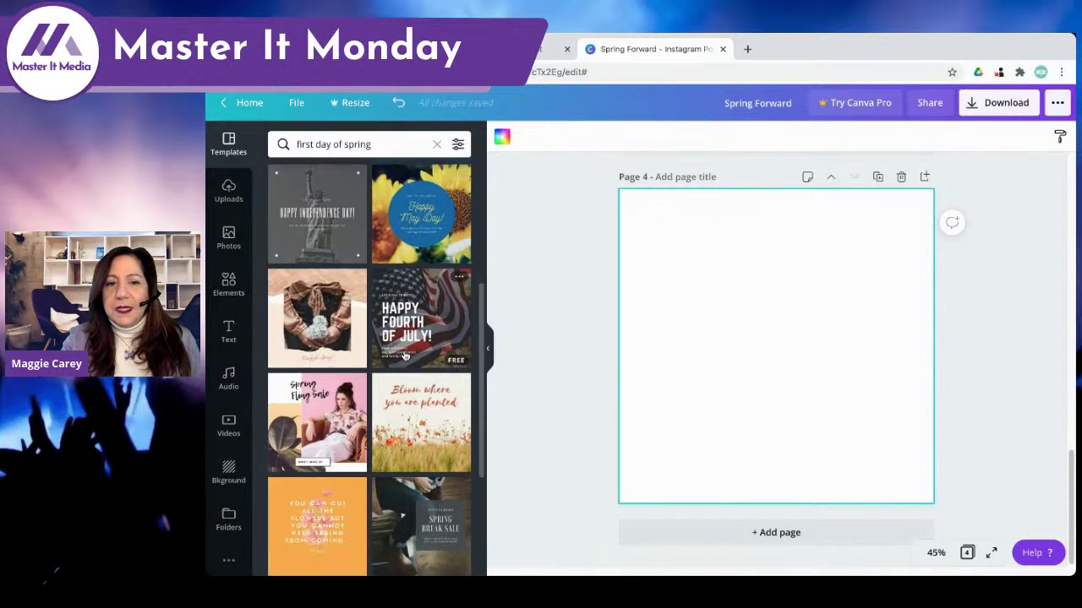
scroll(404, 356, down, 6)
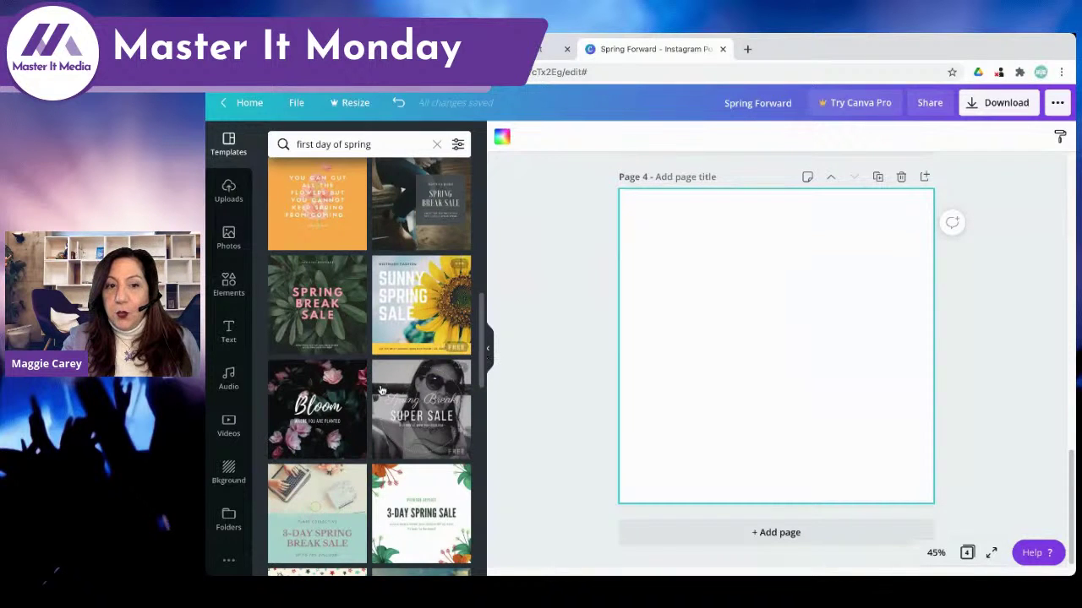
scroll(381, 390, down, 5)
scroll(380, 391, down, 6)
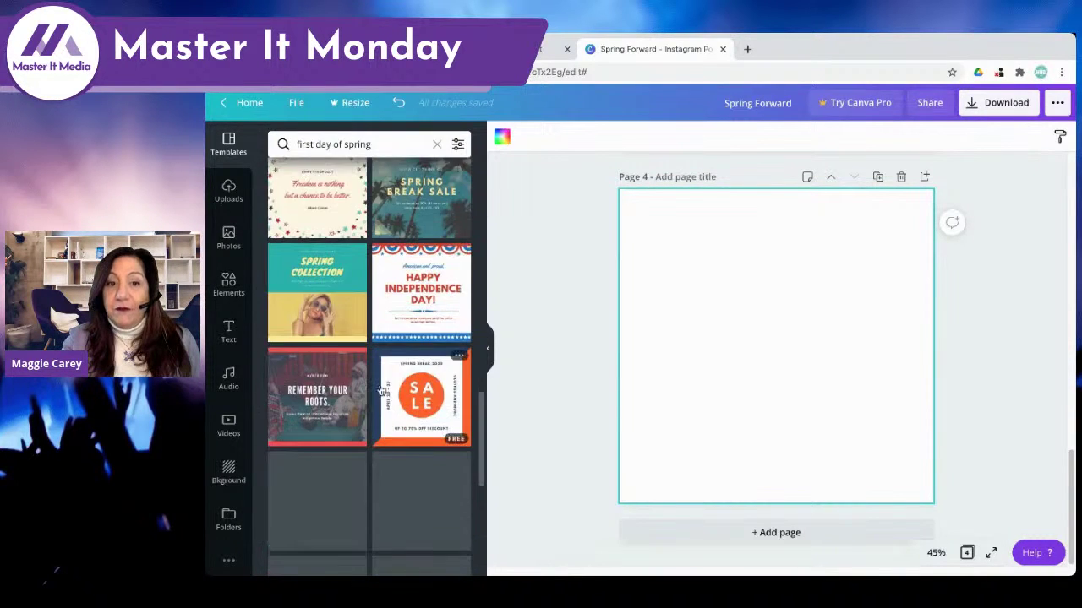
scroll(380, 390, down, 2)
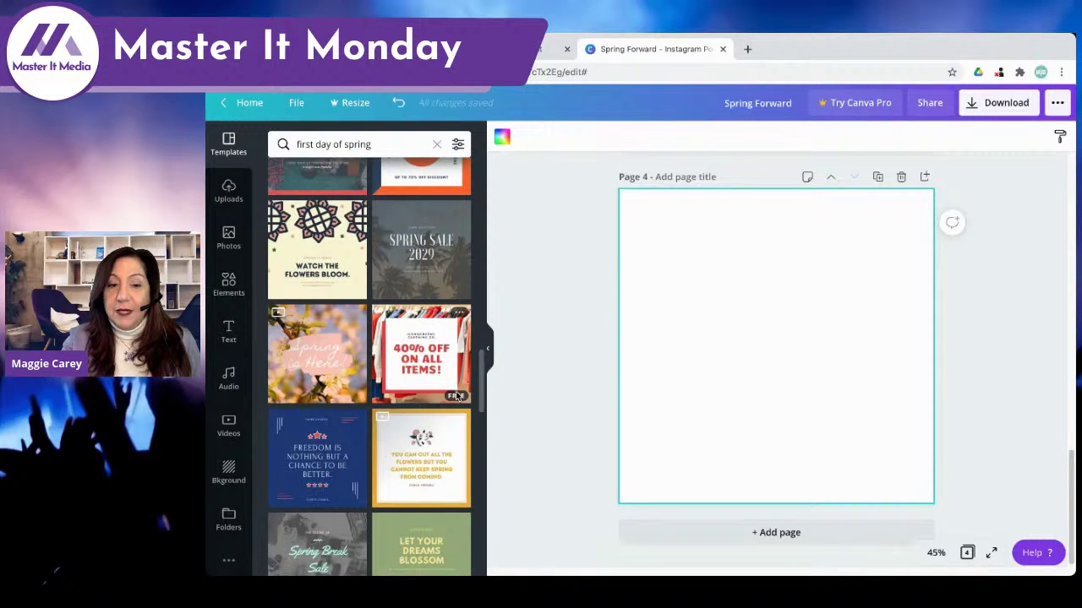
scroll(456, 396, down, 4)
scroll(457, 397, down, 4)
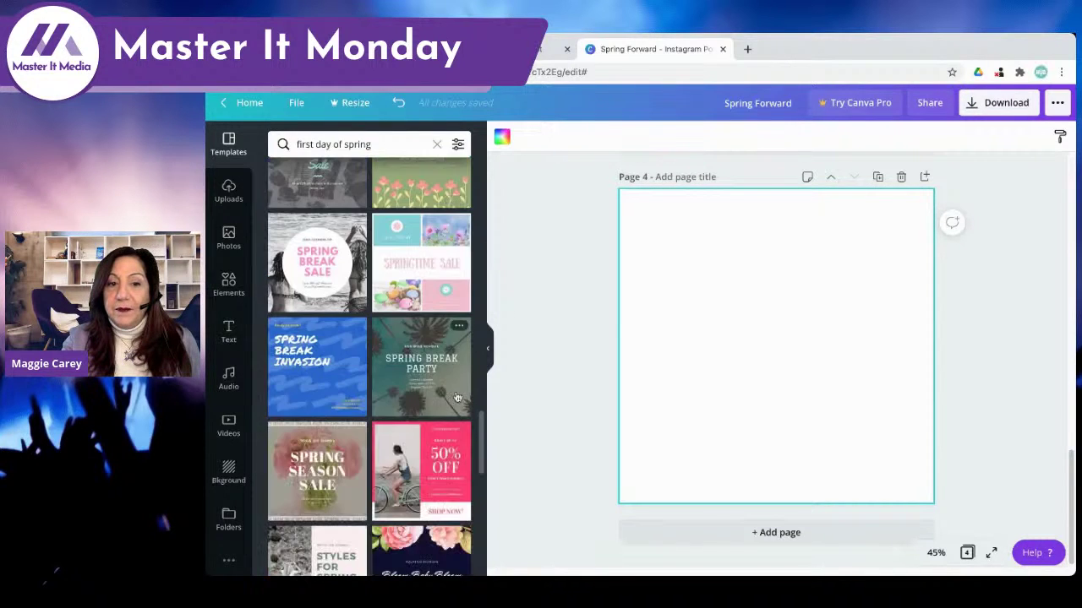
scroll(457, 397, up, 4)
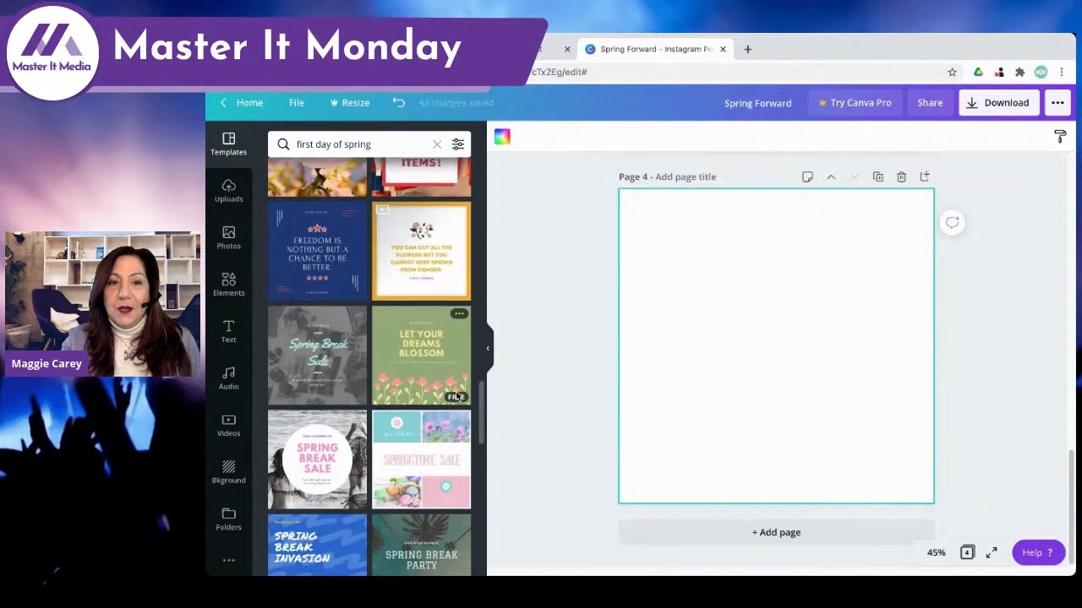
scroll(456, 397, up, 7)
scroll(456, 397, up, 11)
scroll(456, 397, up, 2)
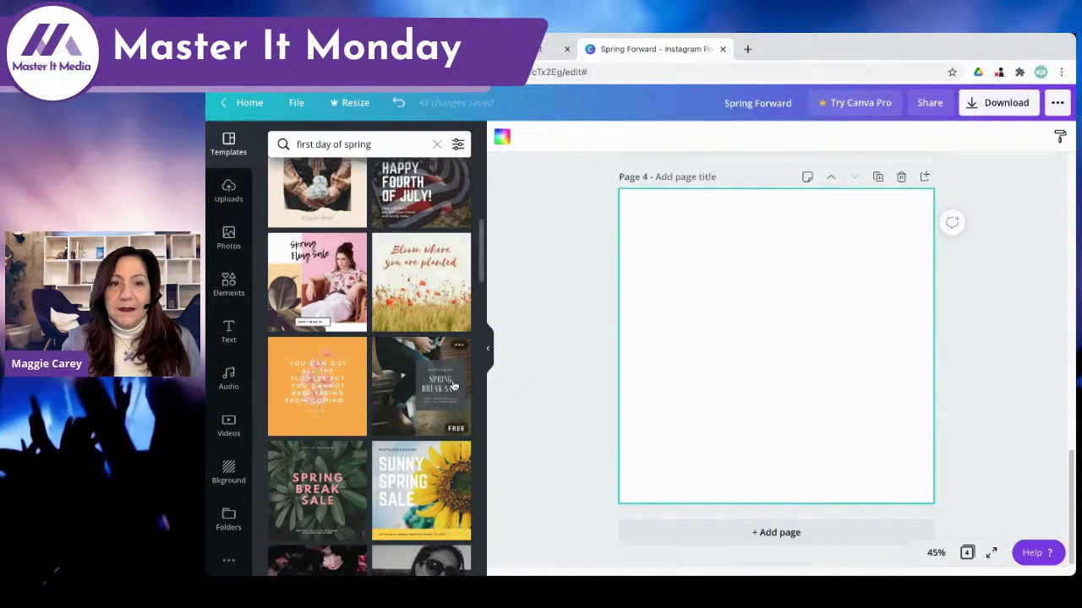
scroll(453, 385, up, 2)
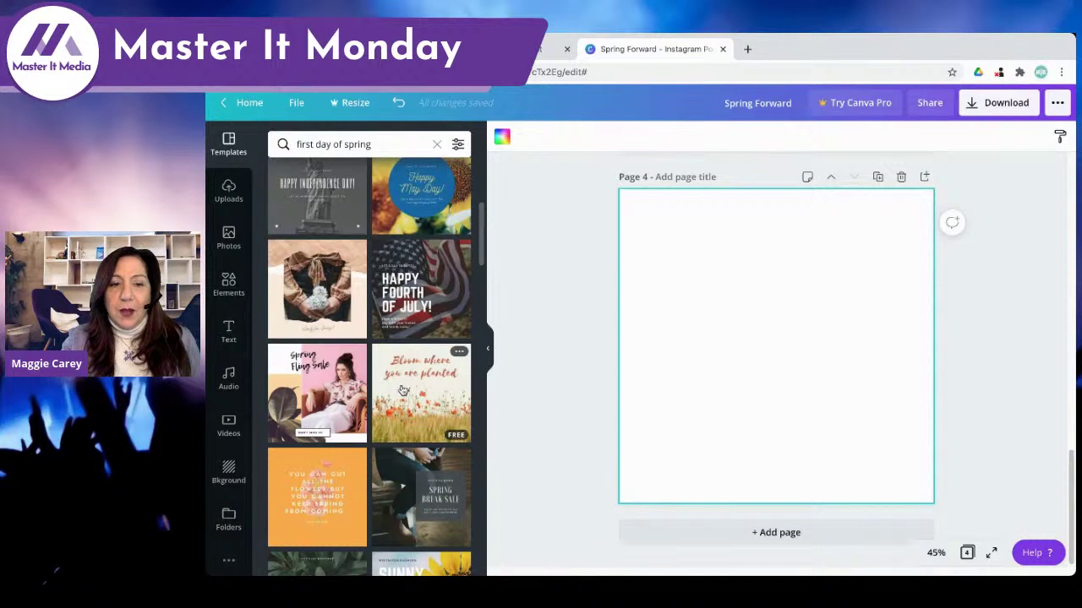
mouse_move(404, 391)
mouse_down()
mouse_move(562, 351)
mouse_move(618, 309)
mouse_move(637, 238)
mouse_move(643, 260)
mouse_move(672, 241)
mouse_move(539, 265)
mouse_move(693, 256)
mouse_move(451, 334)
mouse_move(723, 313)
mouse_move(415, 404)
mouse_up()
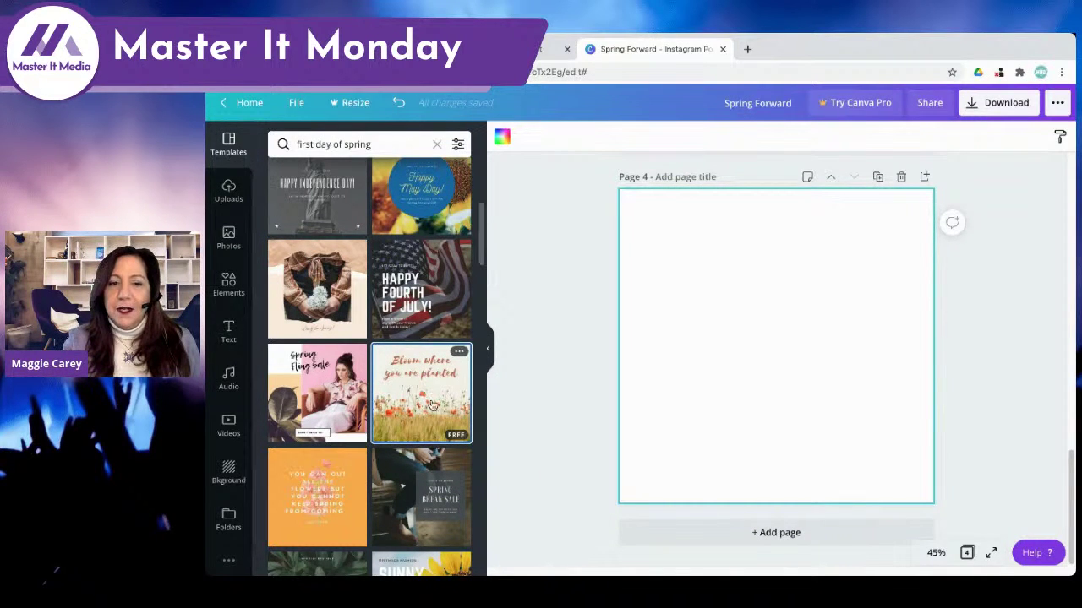
click(431, 406)
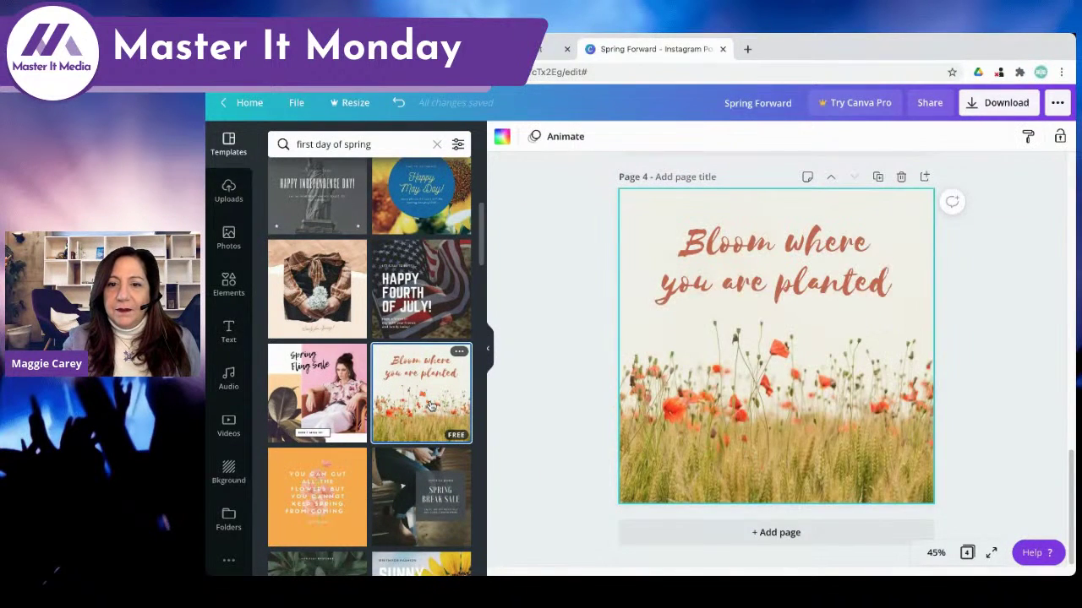
click(747, 380)
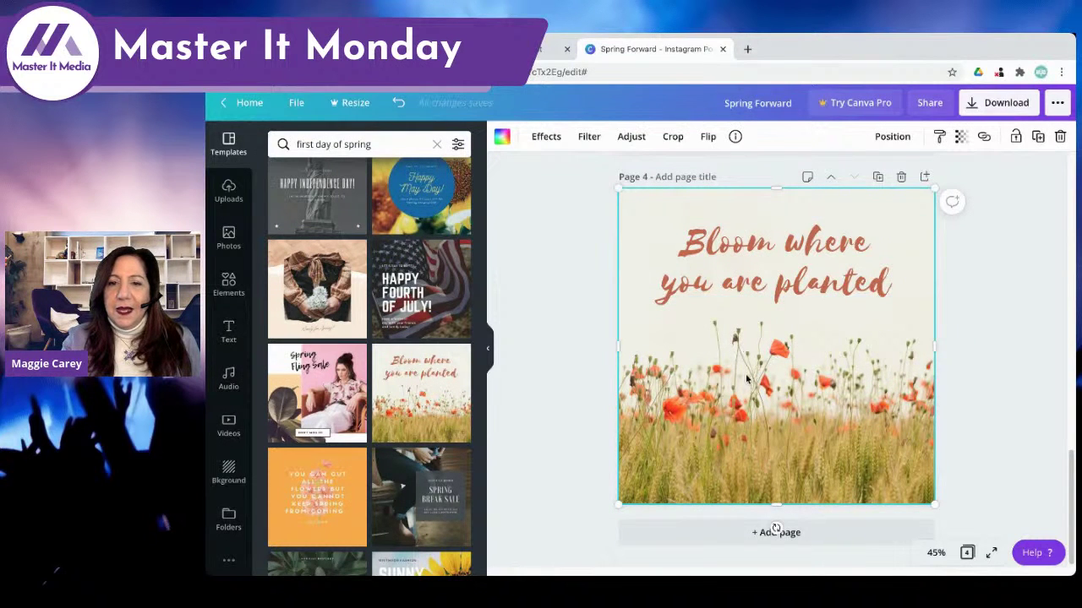
key(super+v)
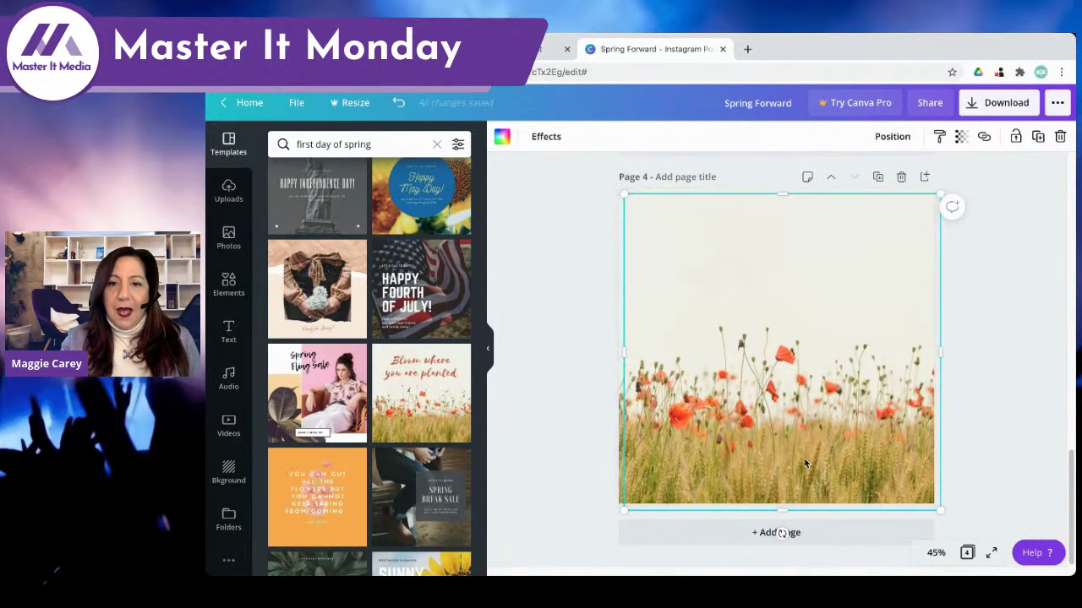
key(super+z)
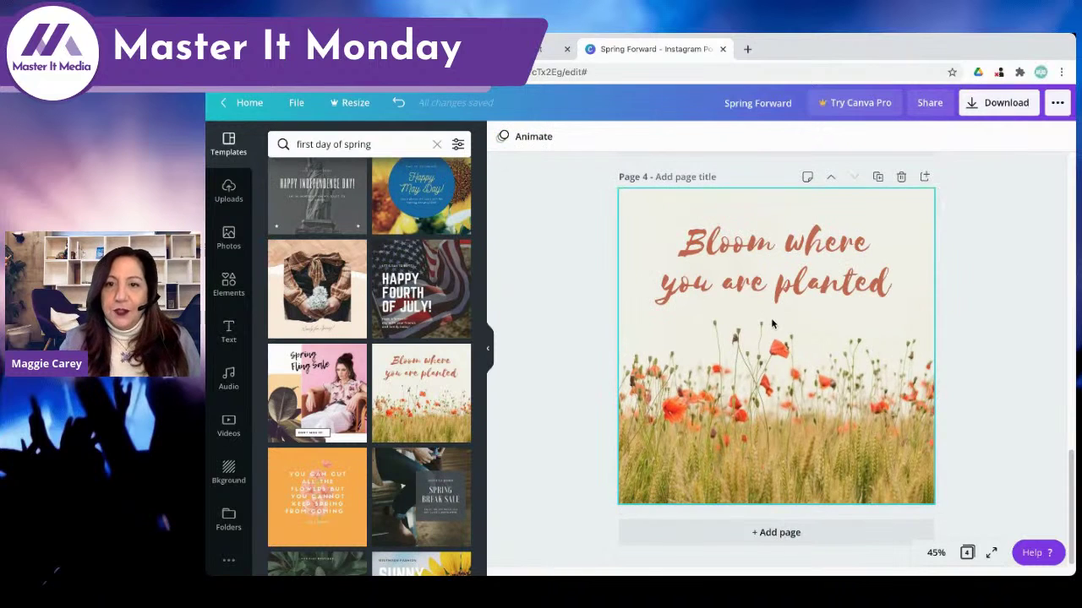
- Duplicate page 4's poppy background photo and shrink the copy to about half the page width, placing it below the heading
click(749, 387)
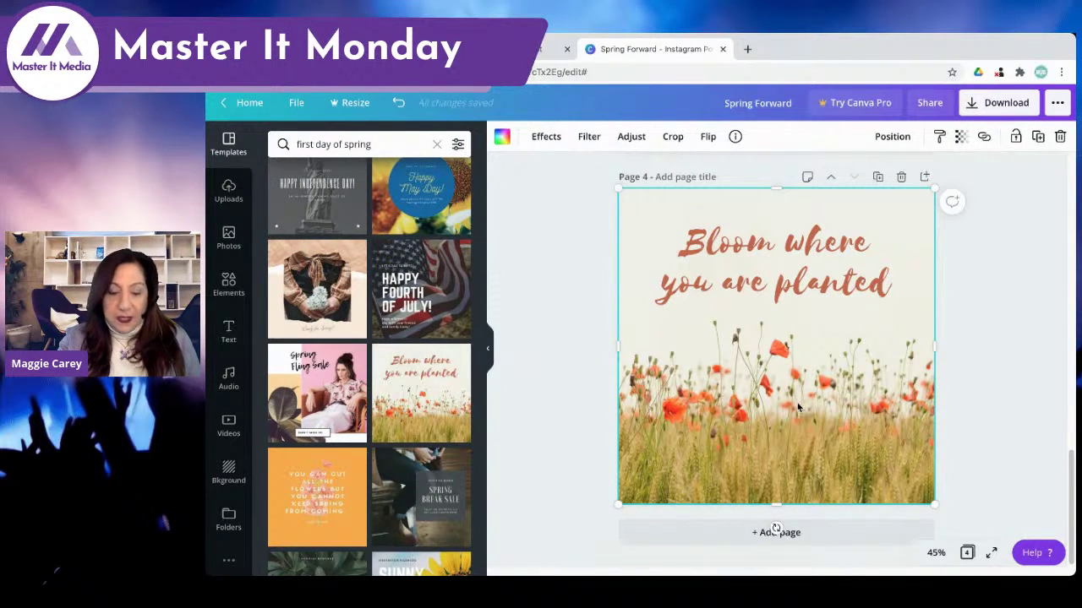
key(super+v)
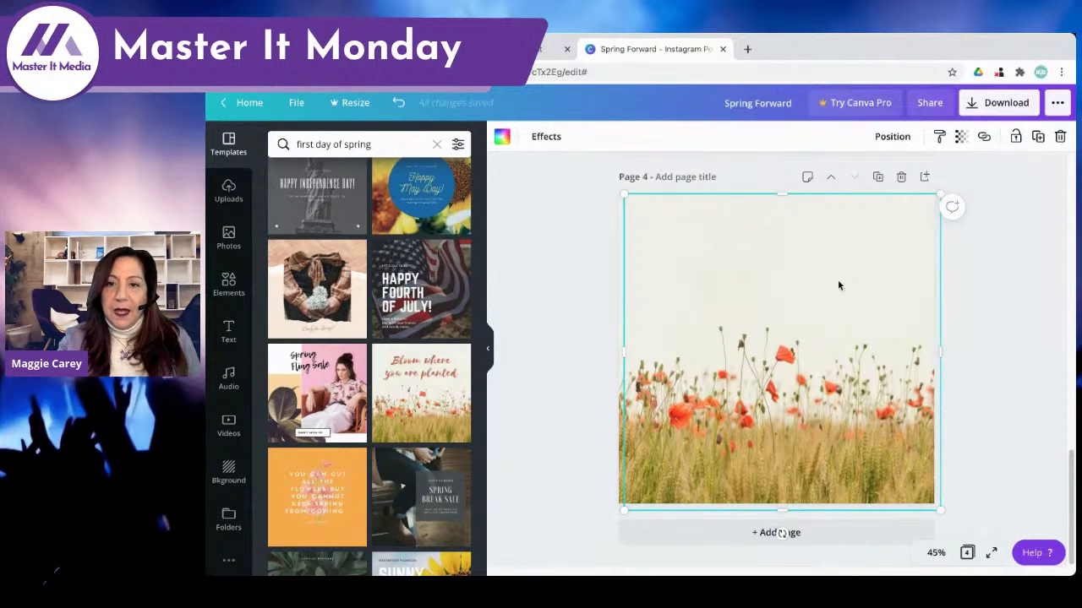
drag(939, 193, 779, 351)
drag(724, 418, 796, 378)
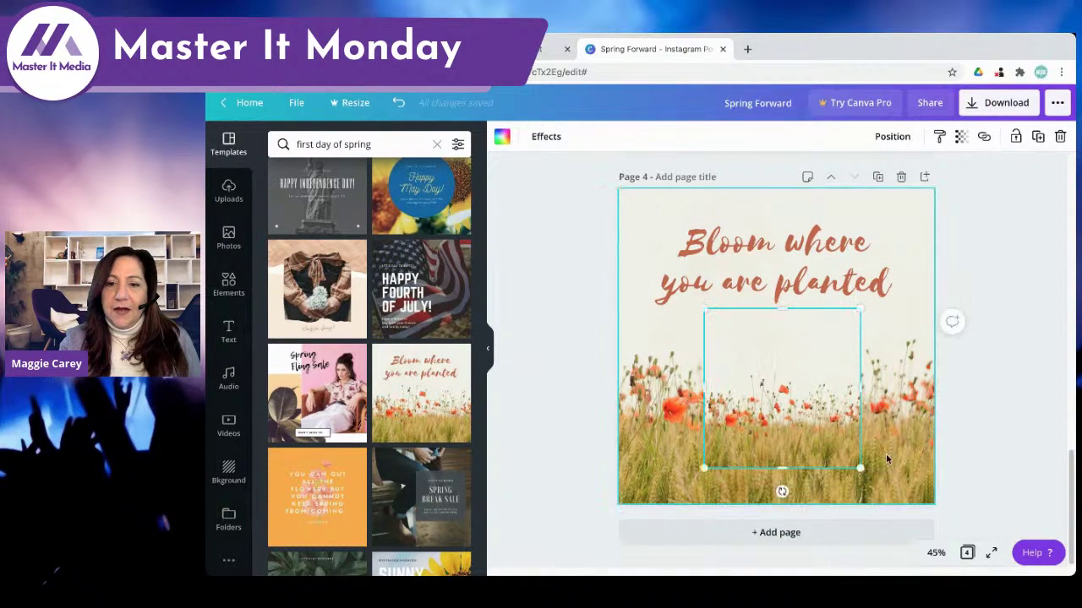
drag(802, 421, 798, 411)
- Move the "Bloom where you are planted" heading down over the grass and the small poppy photo to the page's top centre
drag(806, 276, 801, 458)
click(782, 360)
drag(782, 359, 777, 261)
- Recolor the whole "Bloom where you are planted" heading with the yellow document color
drag(796, 451, 807, 454)
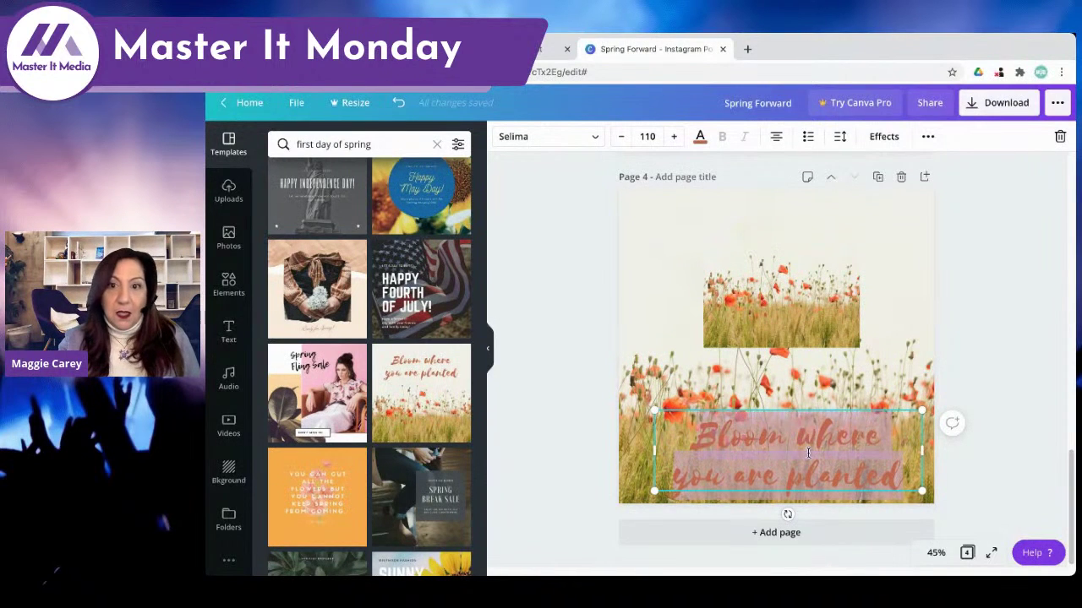
click(698, 137)
click(386, 265)
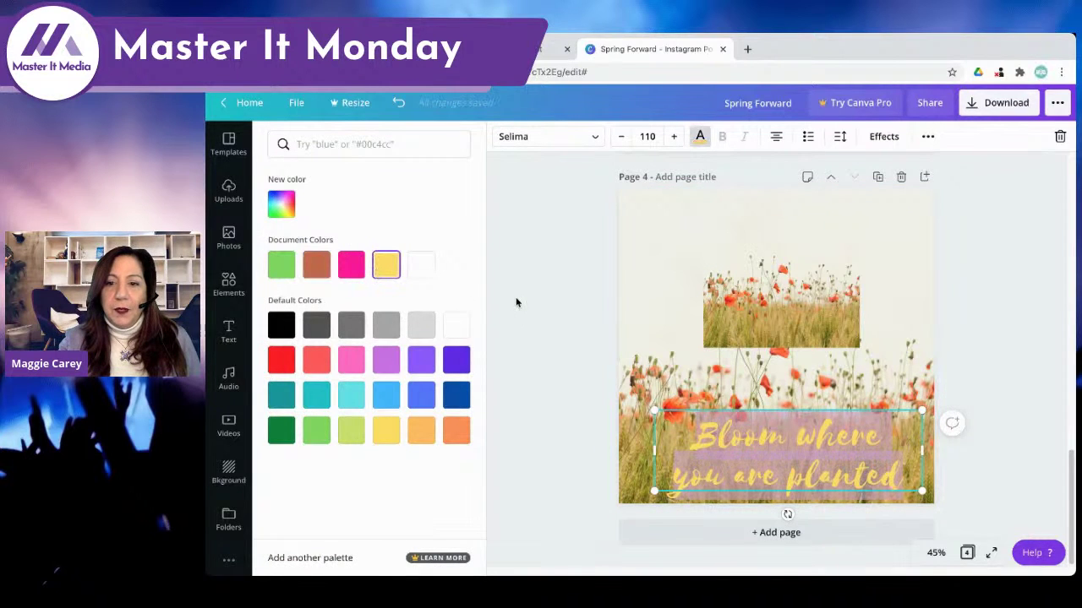
click(516, 299)
- Adjust page 4's full-page poppy background photo by setting its brightness to 0 and increasing its blur until the flowers look soft
click(783, 315)
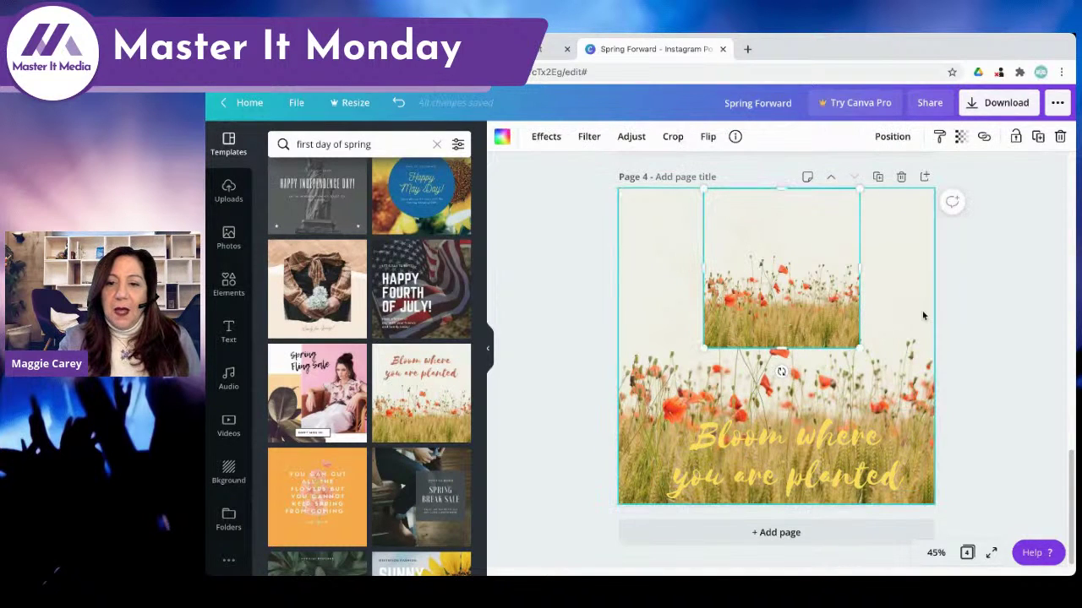
click(774, 446)
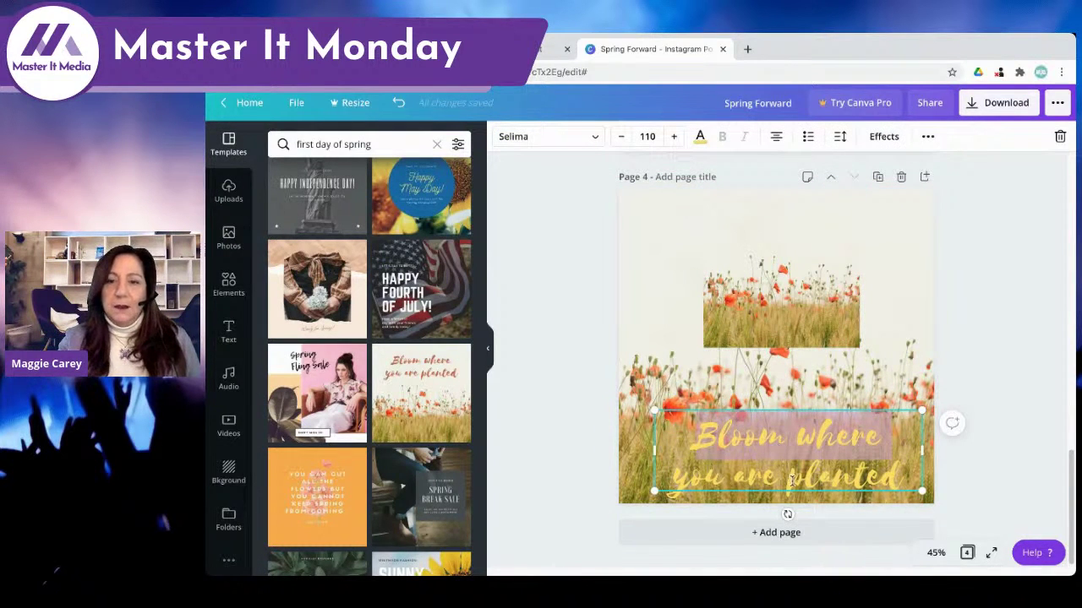
click(760, 324)
click(893, 257)
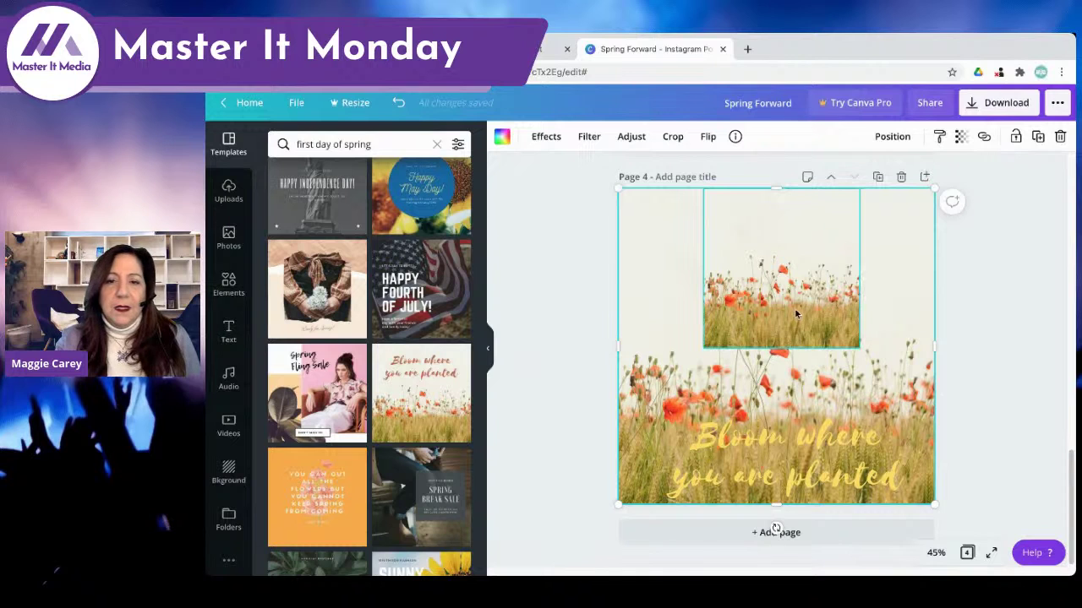
click(631, 136)
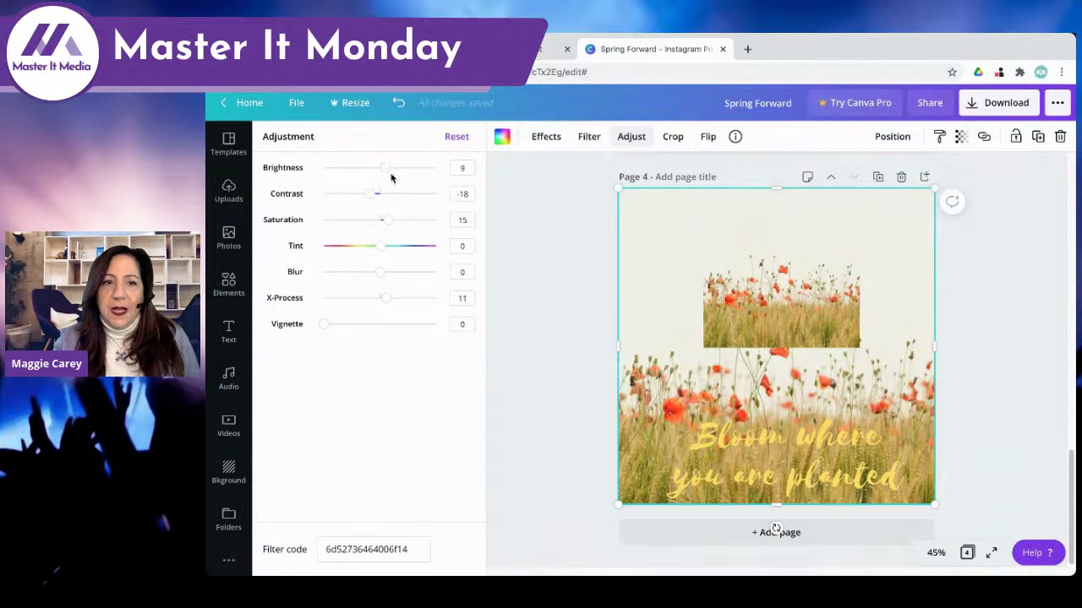
mouse_move(386, 169)
mouse_down()
mouse_move(326, 168)
mouse_move(381, 166)
mouse_up()
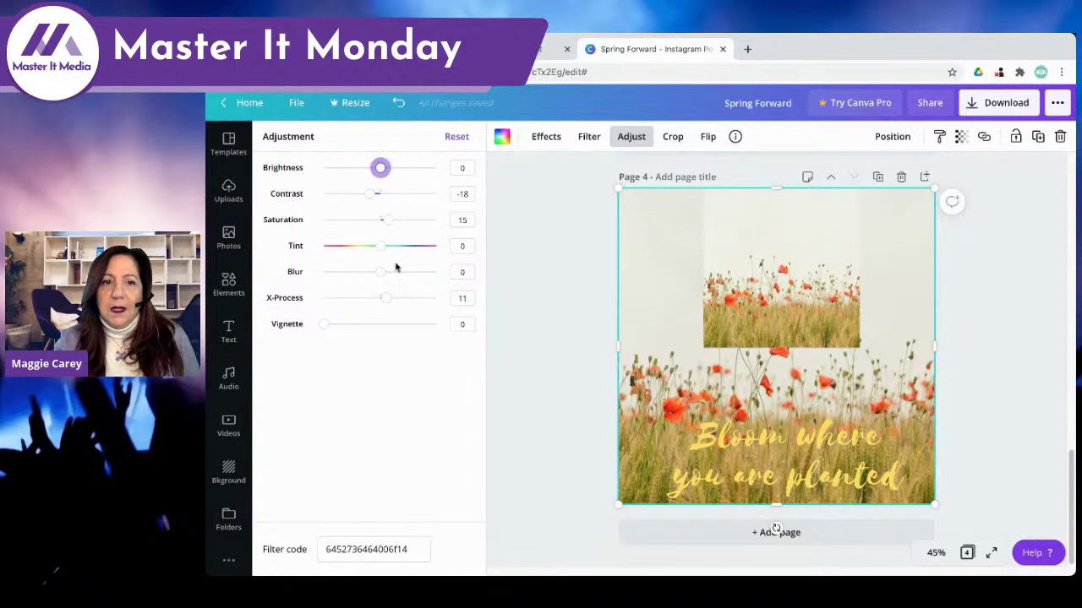
drag(380, 271, 399, 272)
- Move the small poppy photo down toward page 4's middle, directly above the "Bloom where you are planted" heading
drag(748, 257, 751, 311)
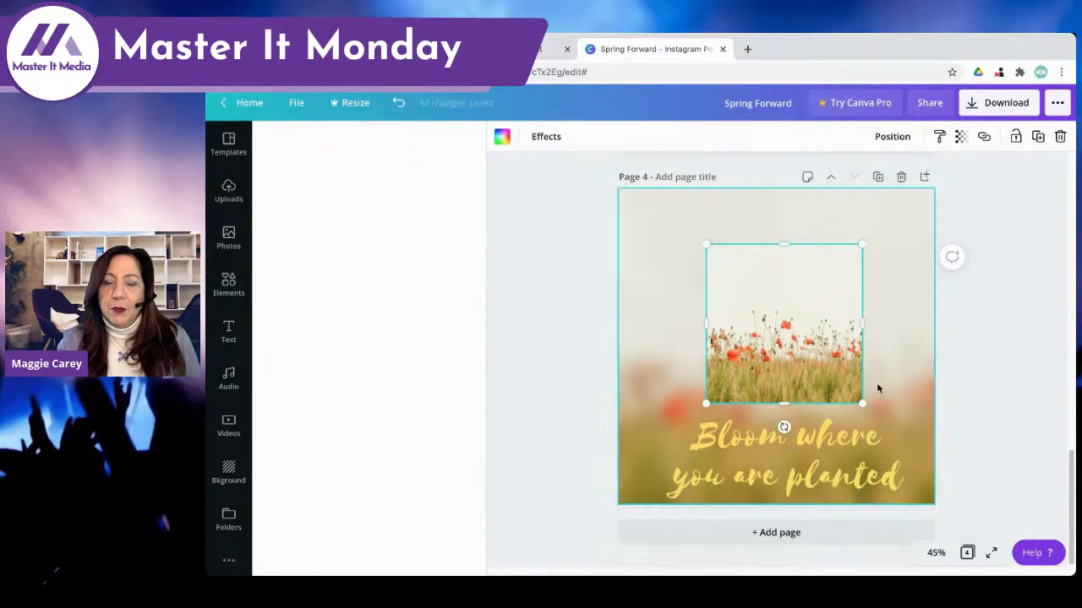
drag(776, 319, 773, 322)
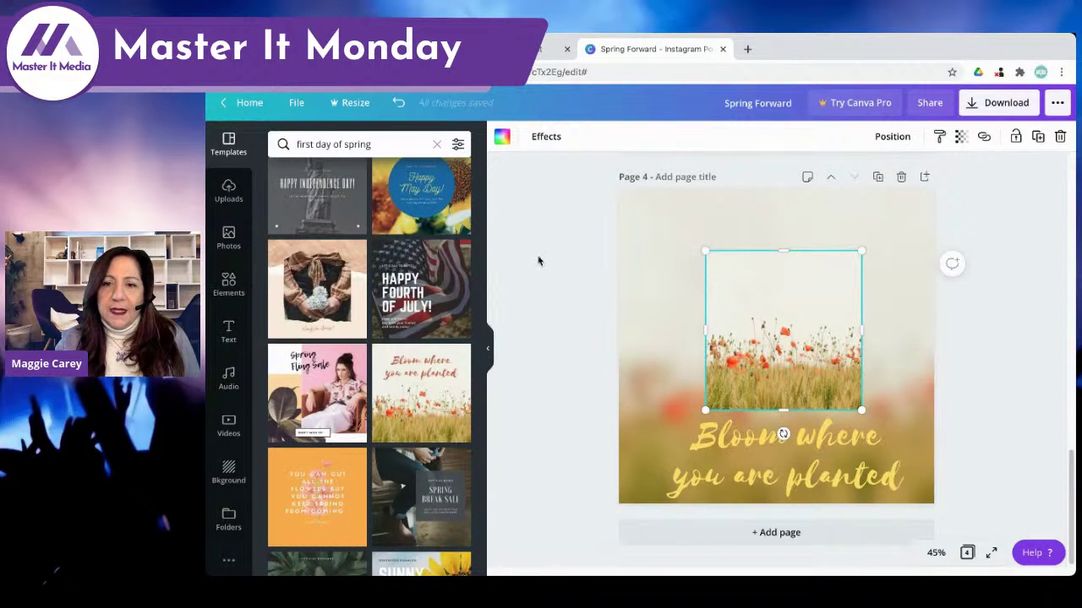
- Compare page 4 with the pink quote and cherry-blossom posts on the pages above it
scroll(537, 261, up, 1)
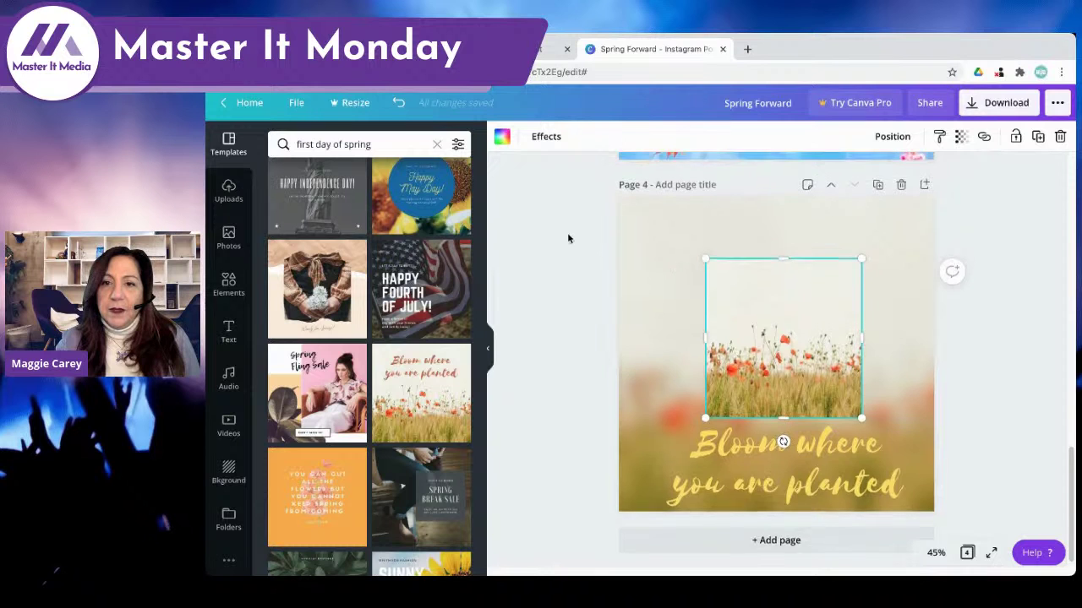
scroll(568, 239, up, 3)
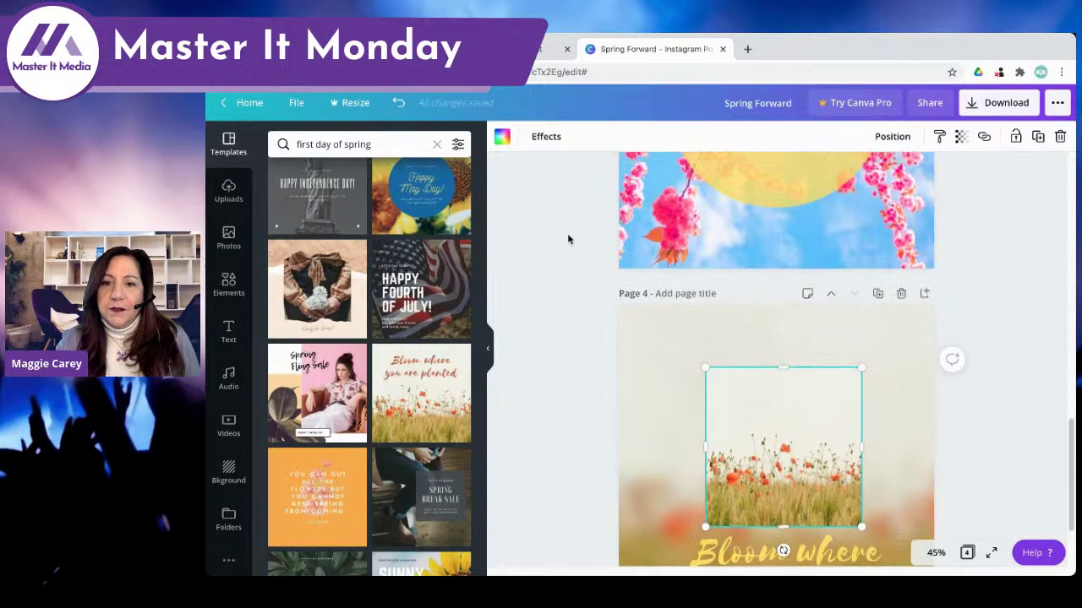
scroll(568, 239, up, 10)
scroll(567, 239, up, 13)
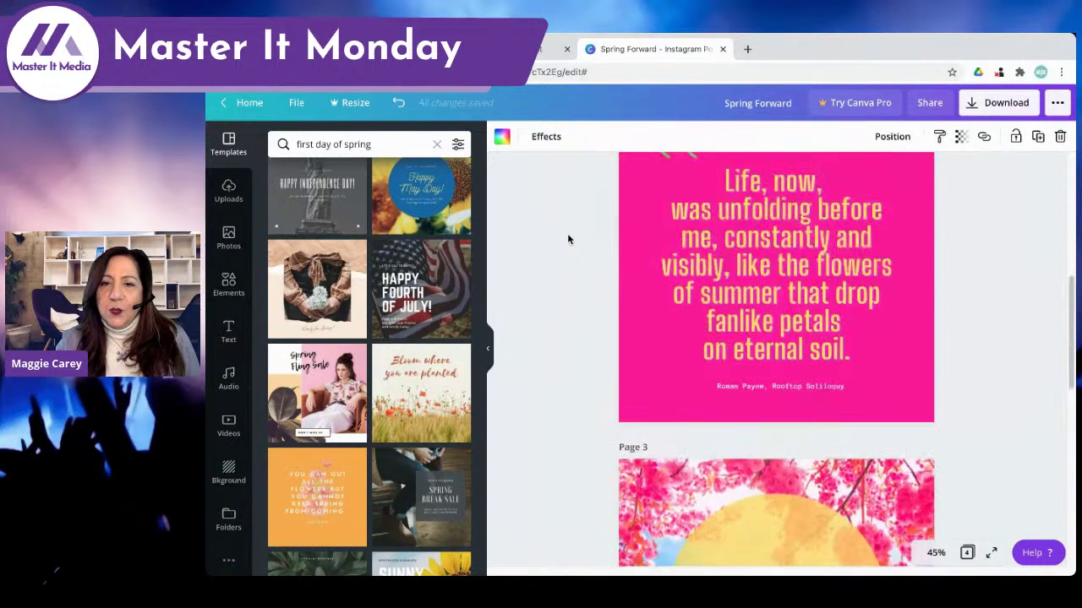
scroll(568, 239, down, 17)
scroll(567, 240, down, 9)
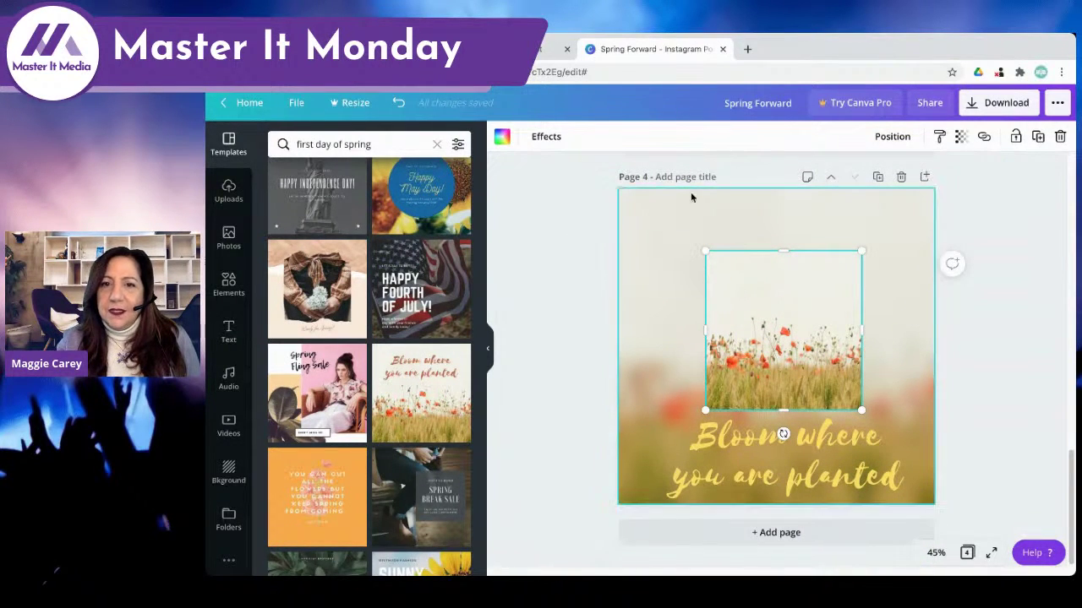
- Search the photo library for "fushia" and browse the results for a photo matching the other posts
click(223, 243)
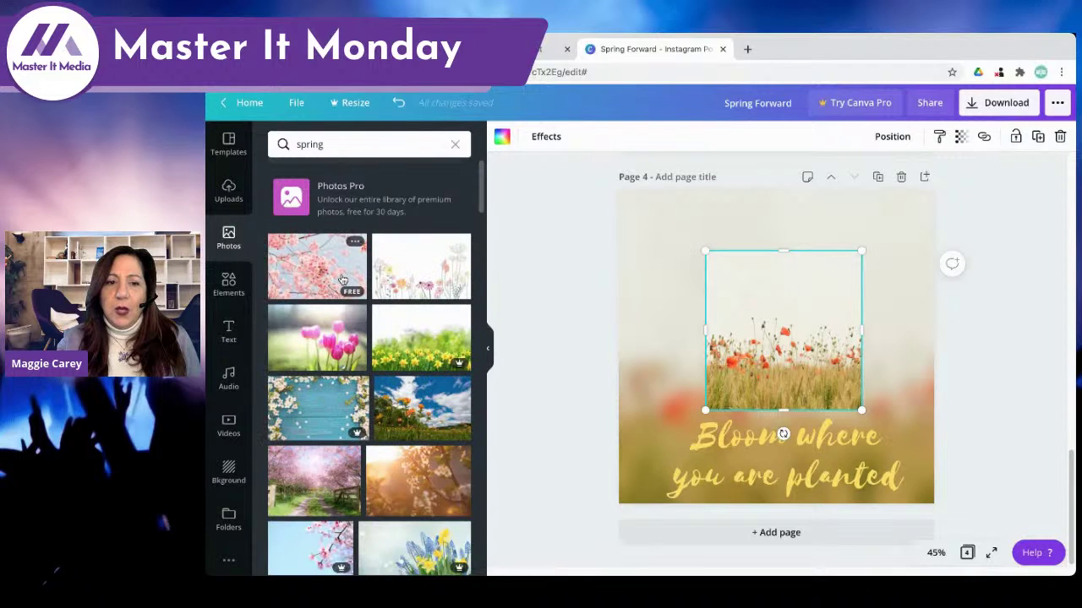
scroll(401, 317, down, 3)
scroll(401, 317, down, 5)
scroll(401, 317, down, 1)
click(342, 144)
text(fushi)
key(BackSpace)
text(ia)
key(Return)
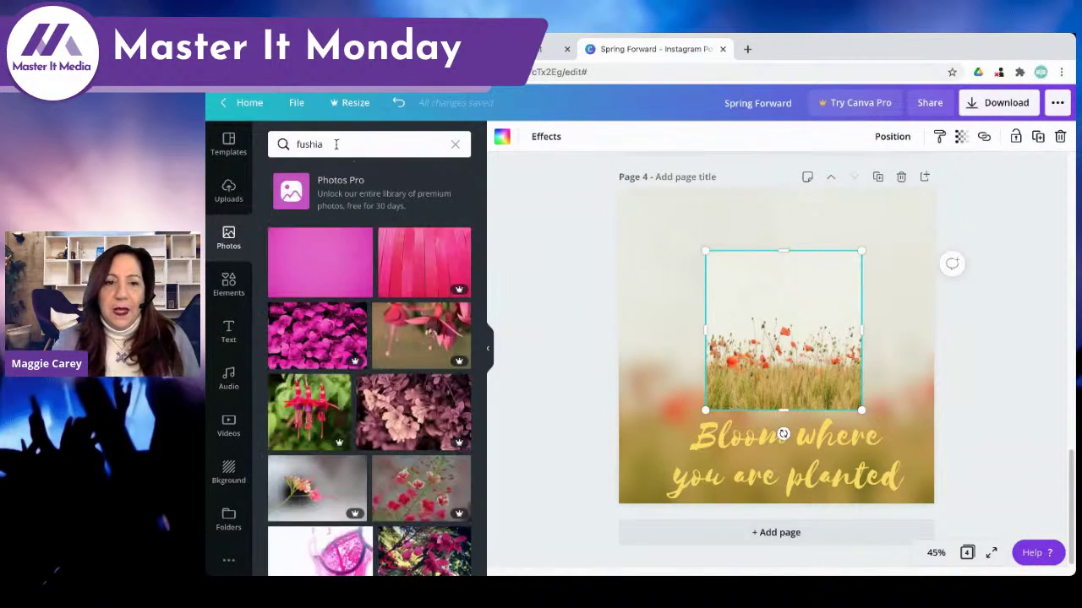
scroll(445, 361, down, 4)
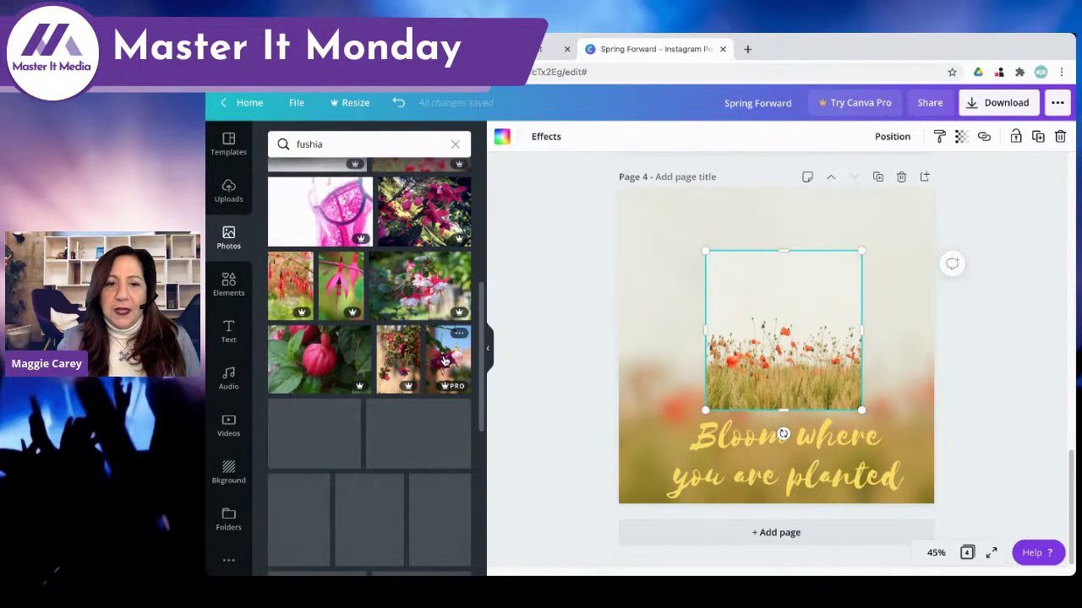
scroll(406, 406, down, 1)
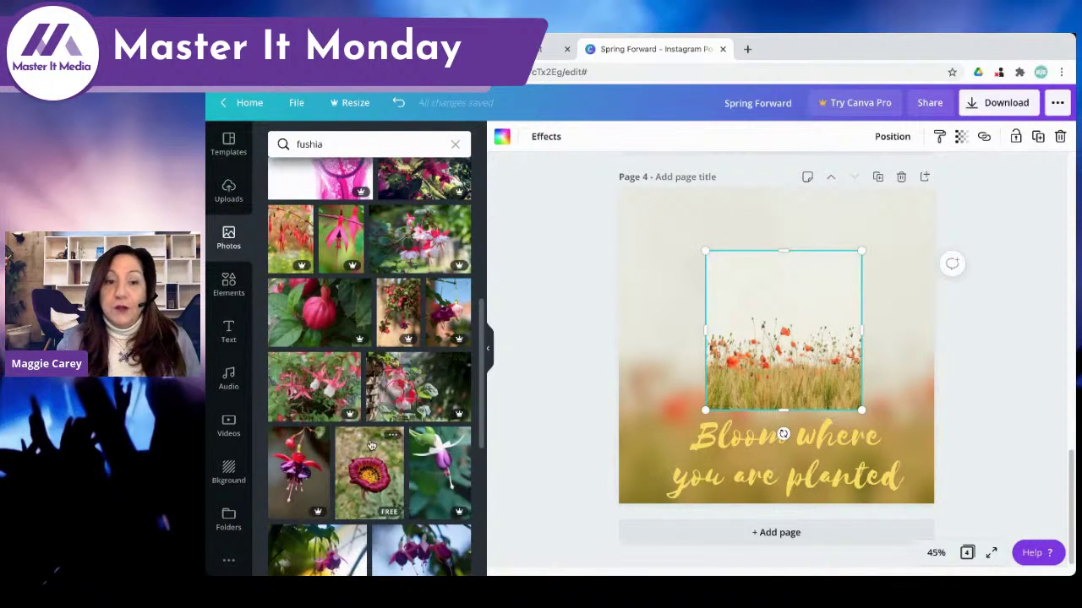
scroll(370, 445, down, 3)
scroll(372, 446, down, 2)
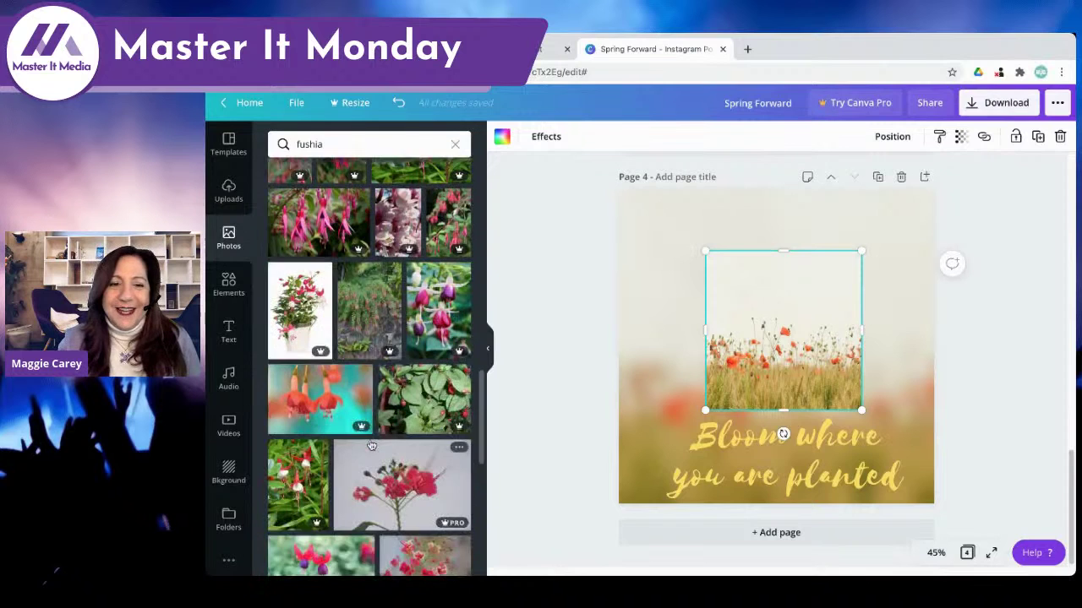
- Search the photo library for "pink" and browse the results for a free image suited to page 4
click(293, 144)
text(pink)
key(Return)
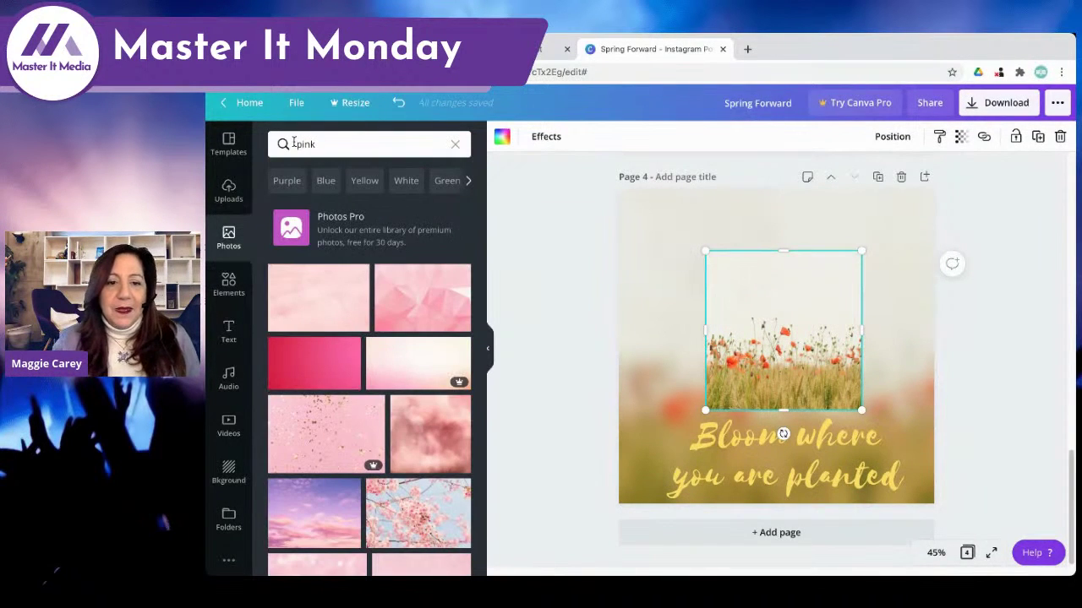
scroll(295, 262, down, 5)
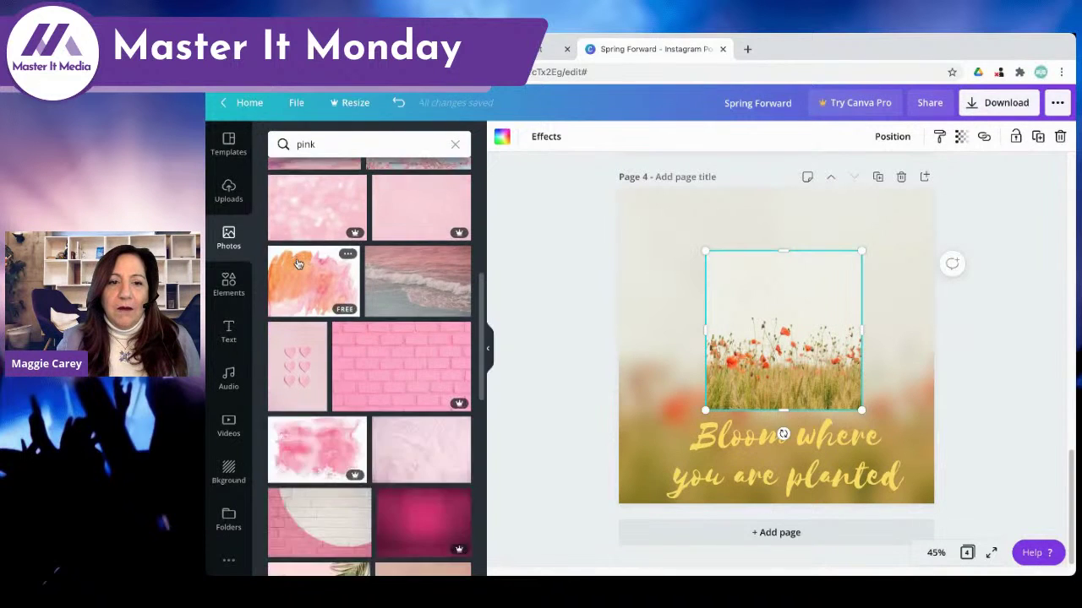
scroll(297, 264, down, 3)
scroll(296, 263, down, 5)
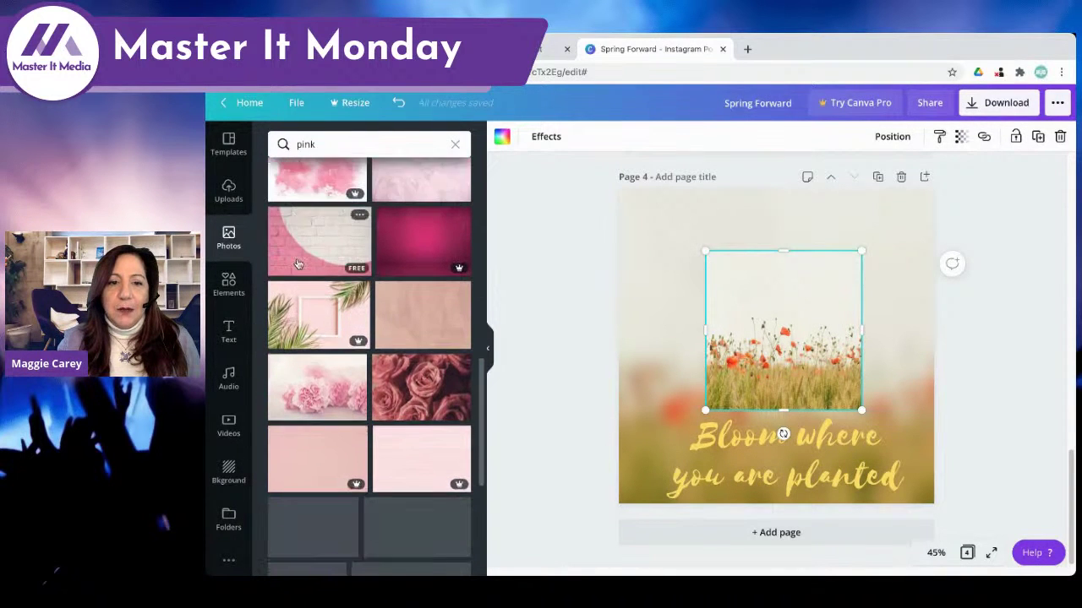
scroll(297, 263, down, 5)
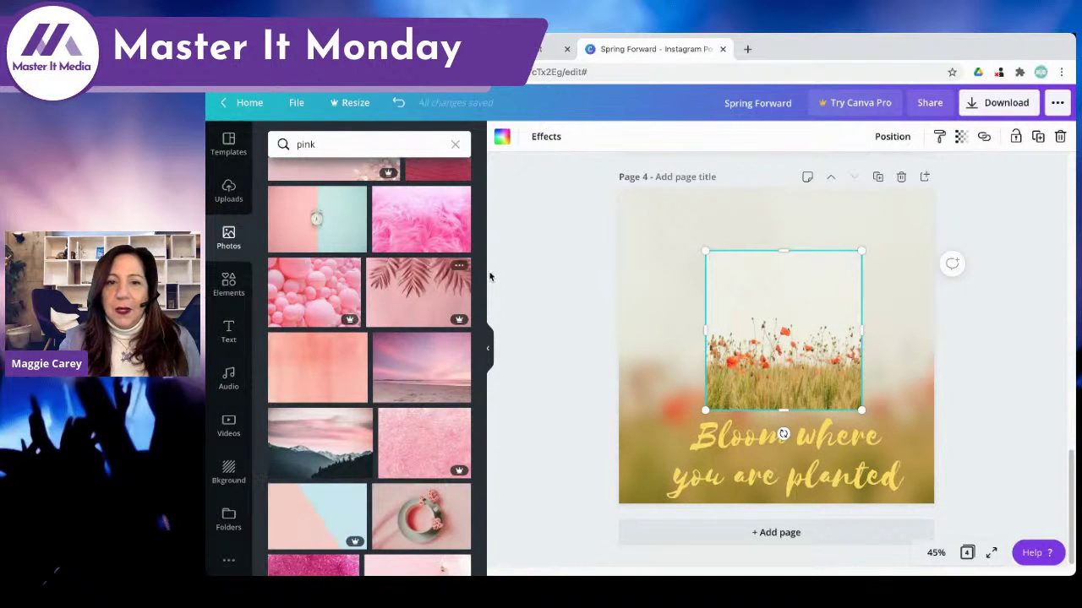
scroll(499, 273, up, 3)
scroll(558, 310, down, 4)
- Replace both page 4's blurred background and its small poppy photo with the free pink beach sunset photo
drag(433, 209, 445, 213)
drag(406, 375, 630, 242)
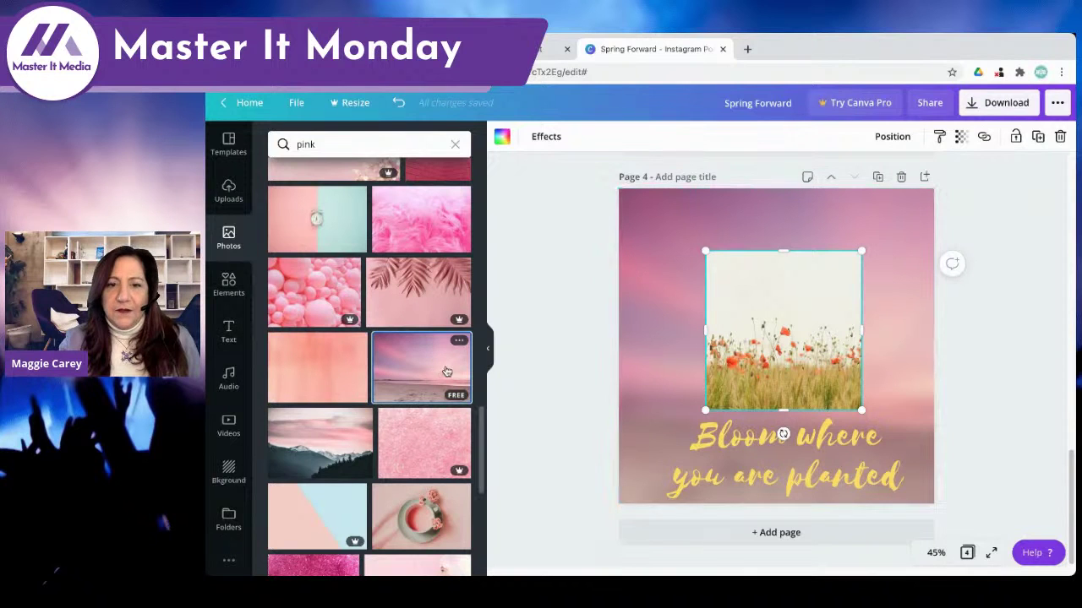
drag(440, 369, 745, 344)
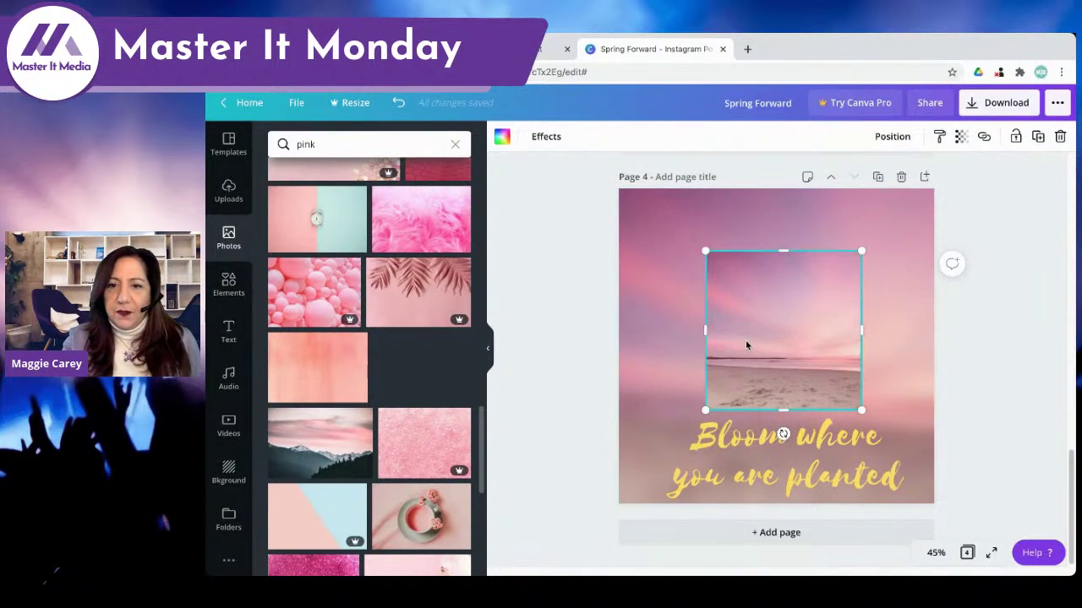
- Replace both page 4's background and its small framed photo with the pink-sky photo of dark snow-capped mountains
scroll(361, 389, down, 3)
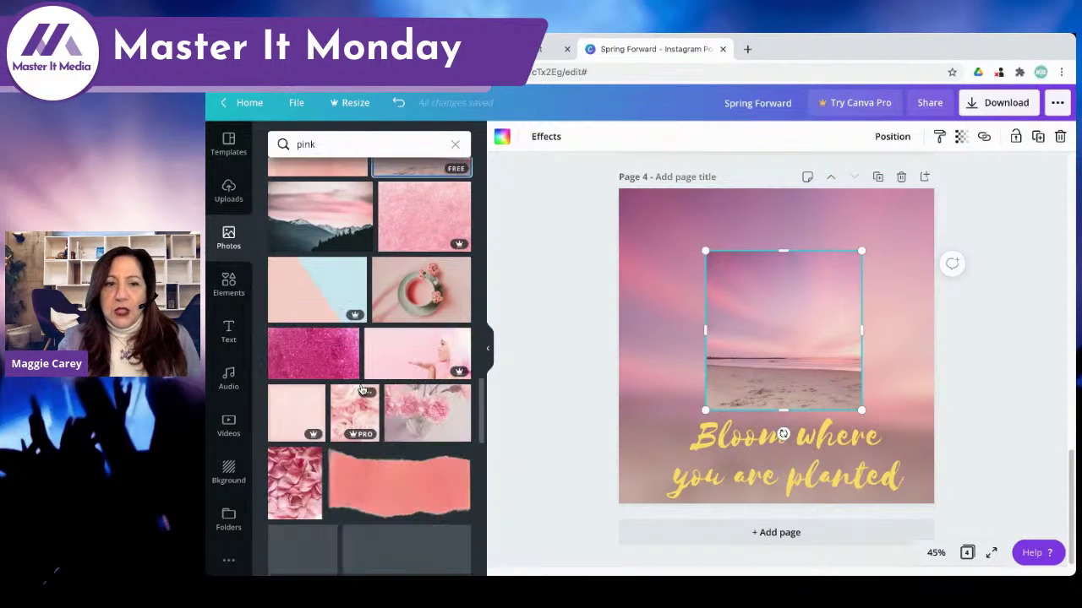
drag(305, 222, 624, 242)
drag(317, 211, 750, 310)
- Browse further through the pink photo results for an alternative image for page 4
scroll(329, 296, down, 10)
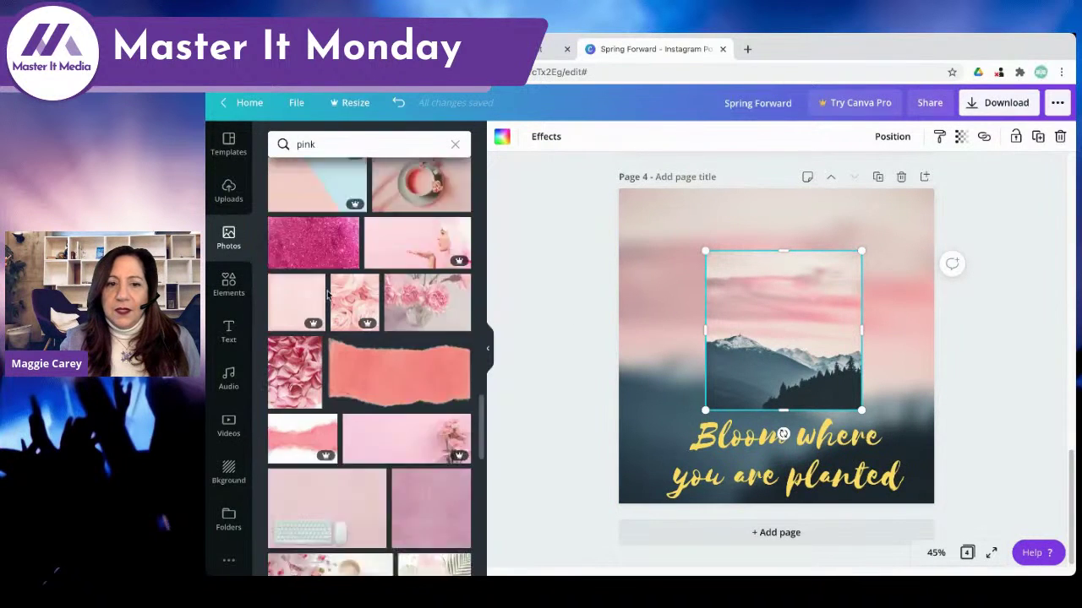
scroll(329, 296, down, 5)
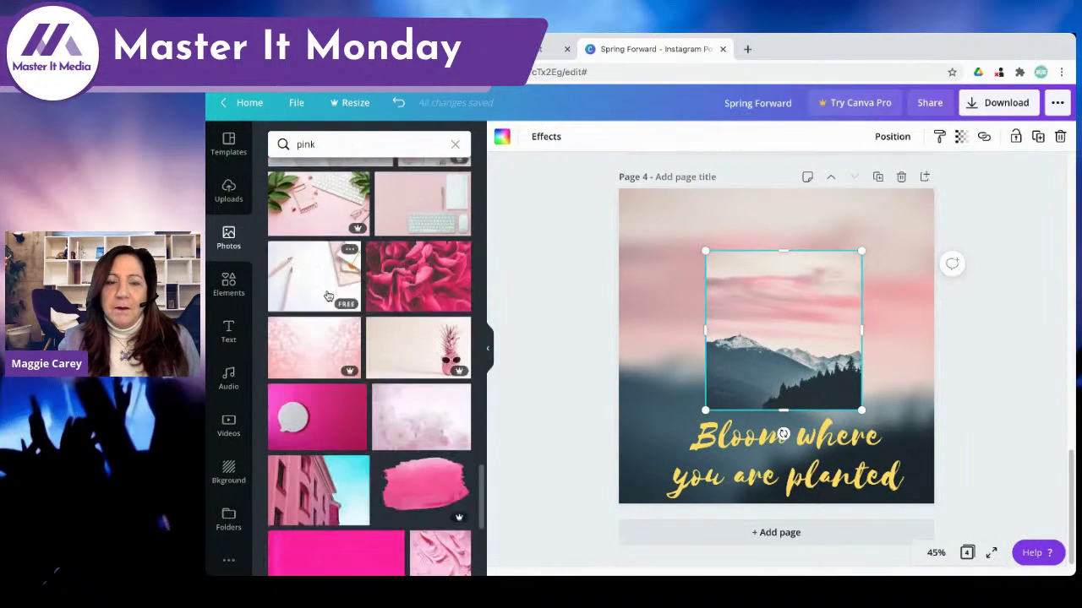
scroll(329, 296, down, 5)
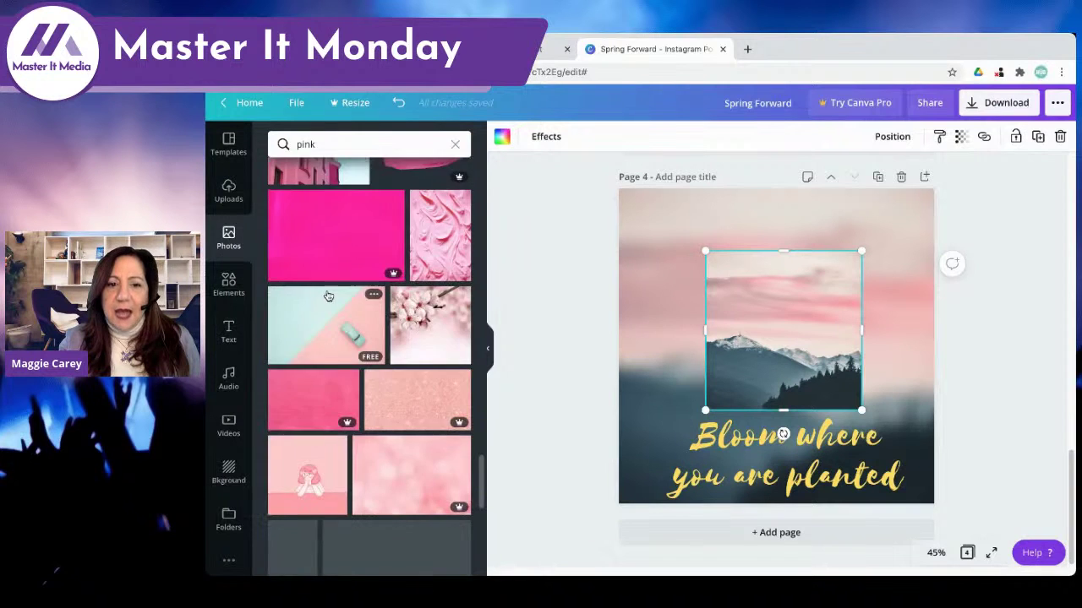
scroll(328, 296, down, 1)
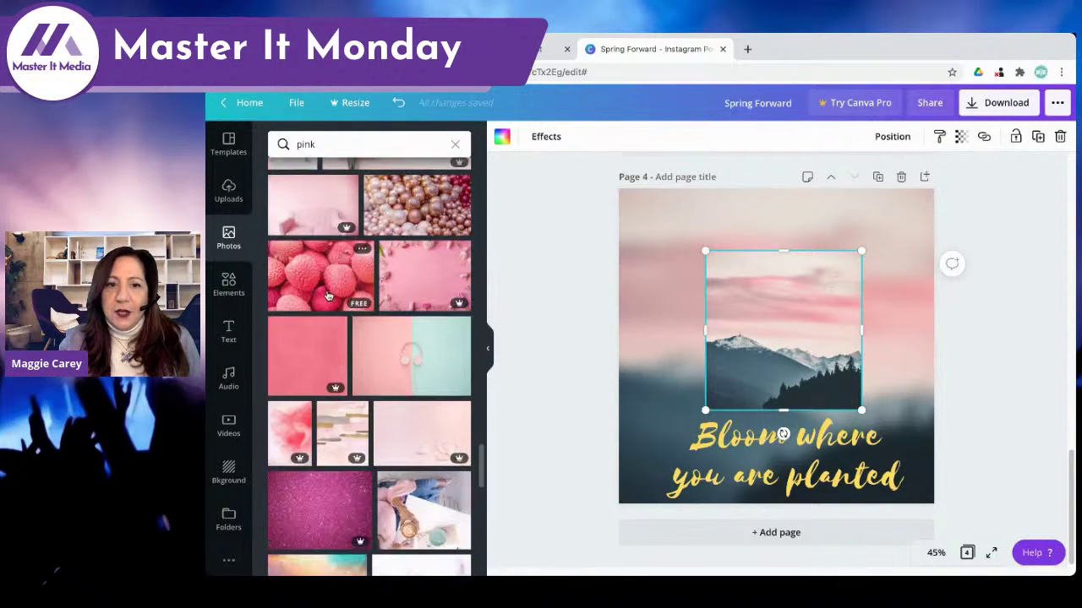